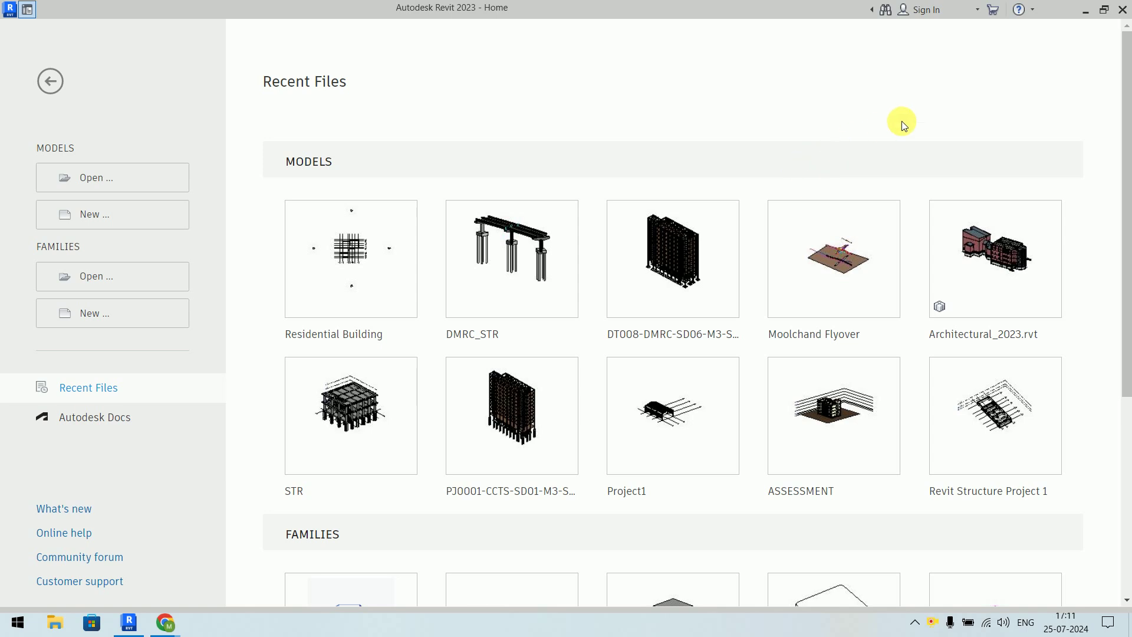
Scroll the Home screen and highlight the MODELS and FAMILIES headings for emphasis.
scroll(651, 108, down, 5)
scroll(725, 218, up, 5)
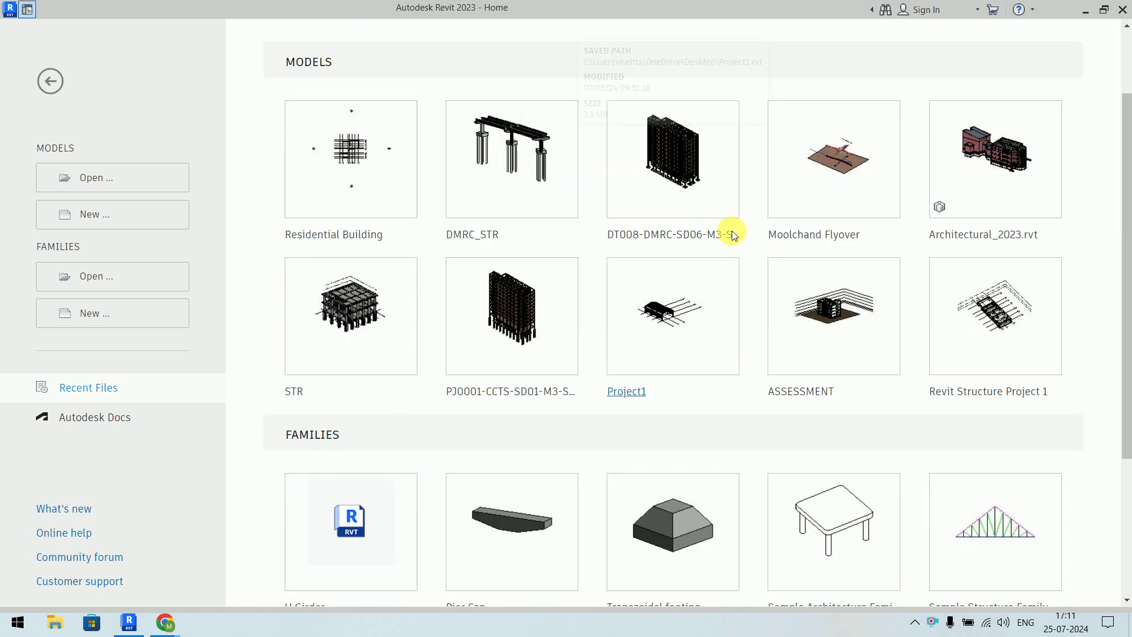
scroll(731, 231, down, 5)
scroll(736, 224, up, 5)
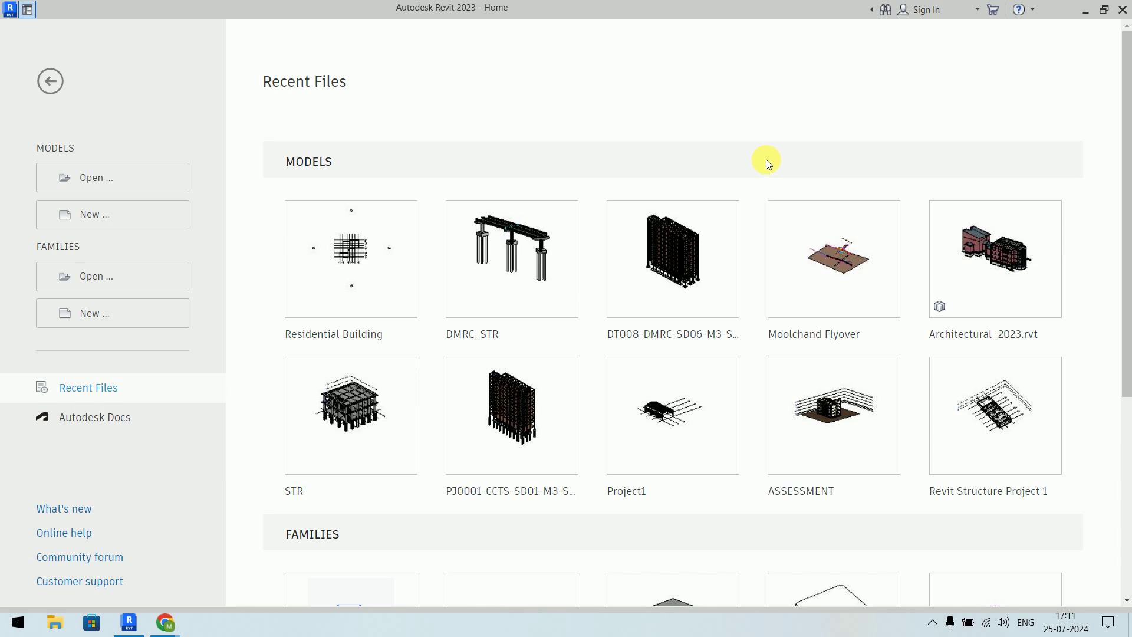
scroll(765, 159, down, 5)
scroll(766, 160, up, 5)
double_click(65, 147)
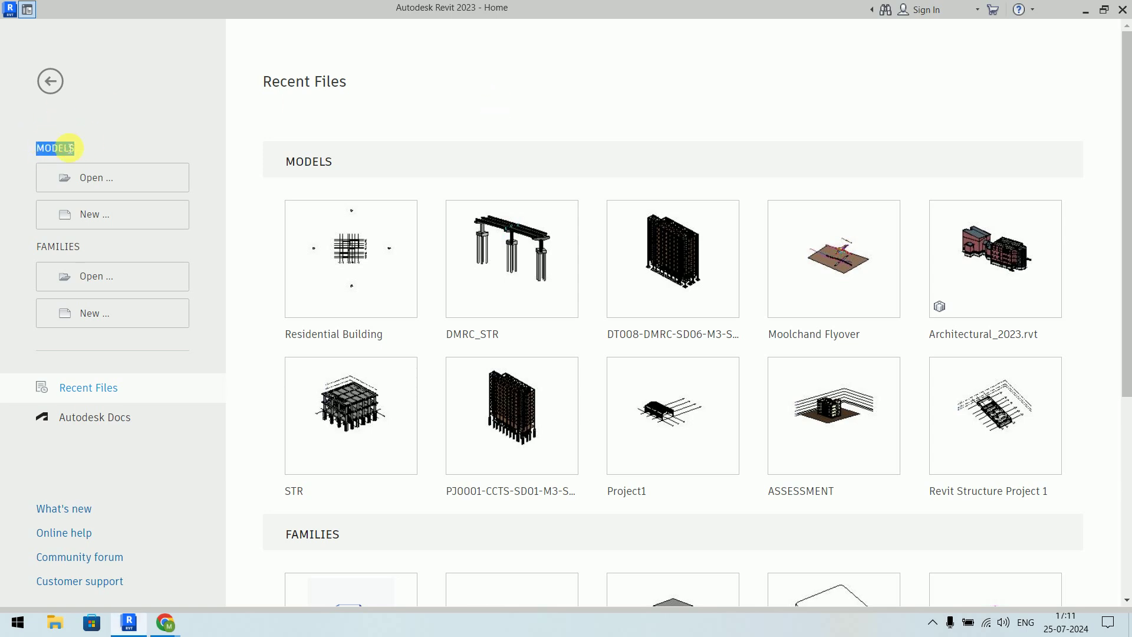
double_click(65, 247)
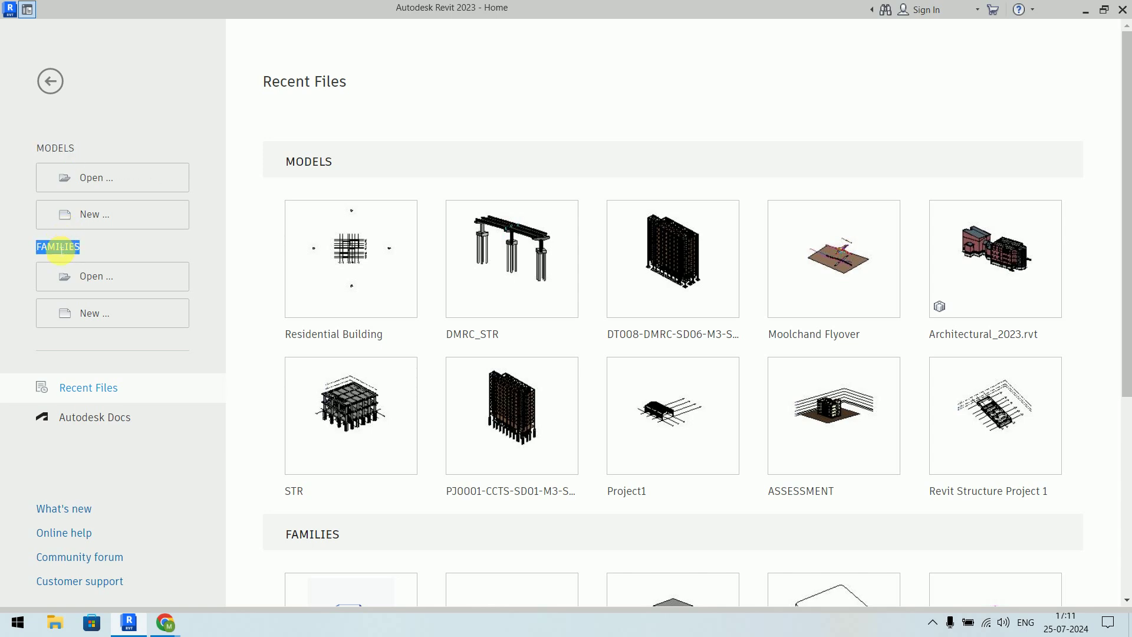
click(96, 243)
double_click(70, 148)
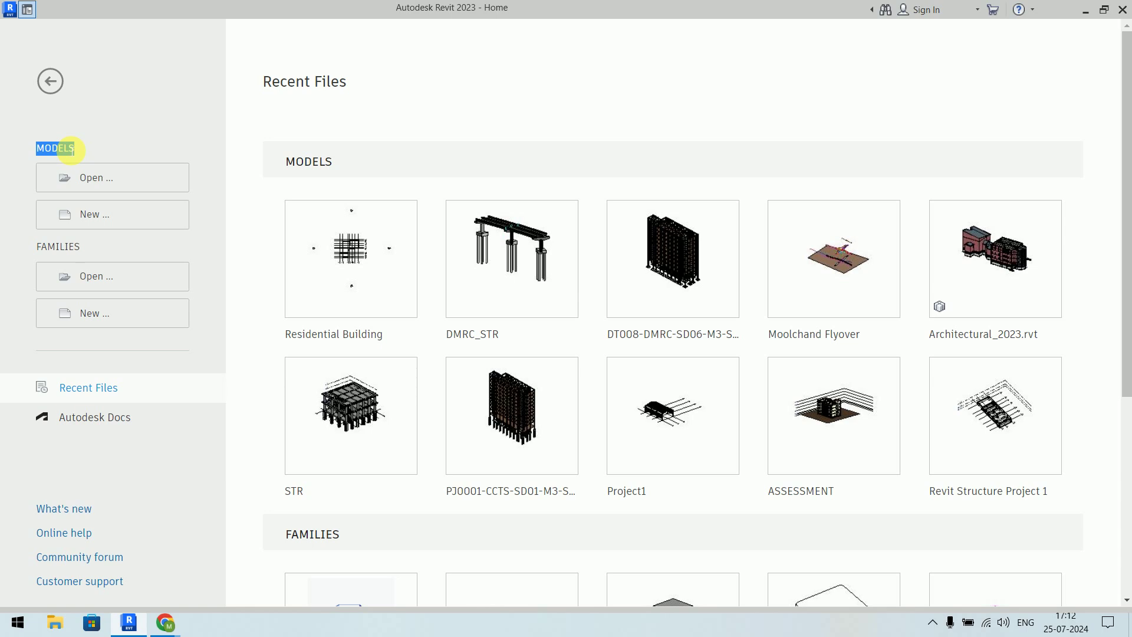
double_click(75, 246)
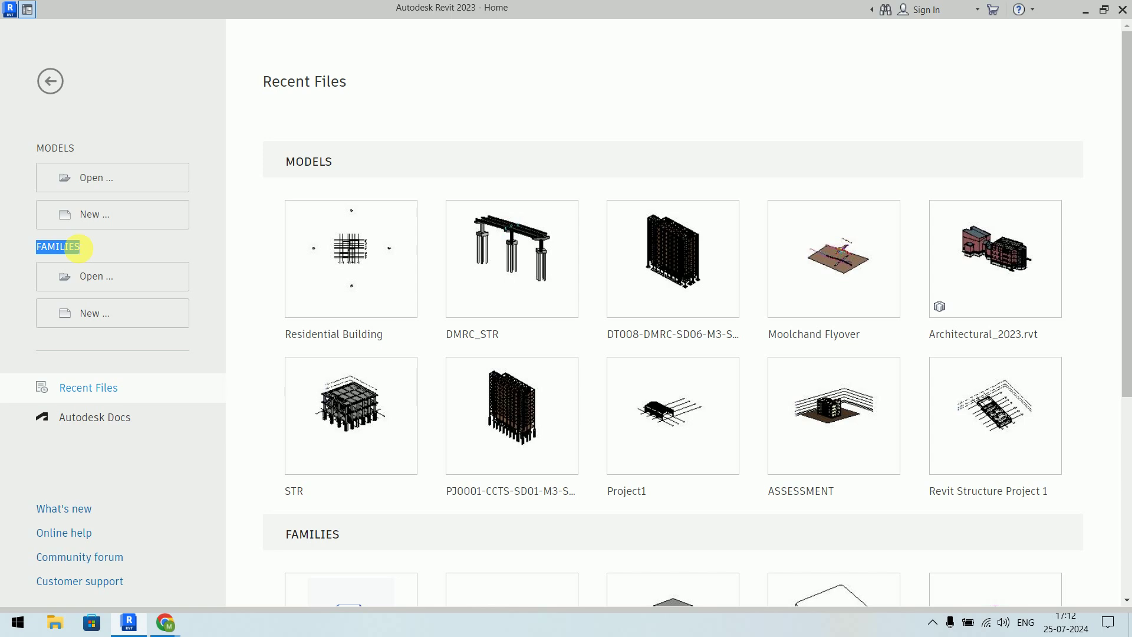
click(86, 144)
double_click(68, 251)
double_click(66, 149)
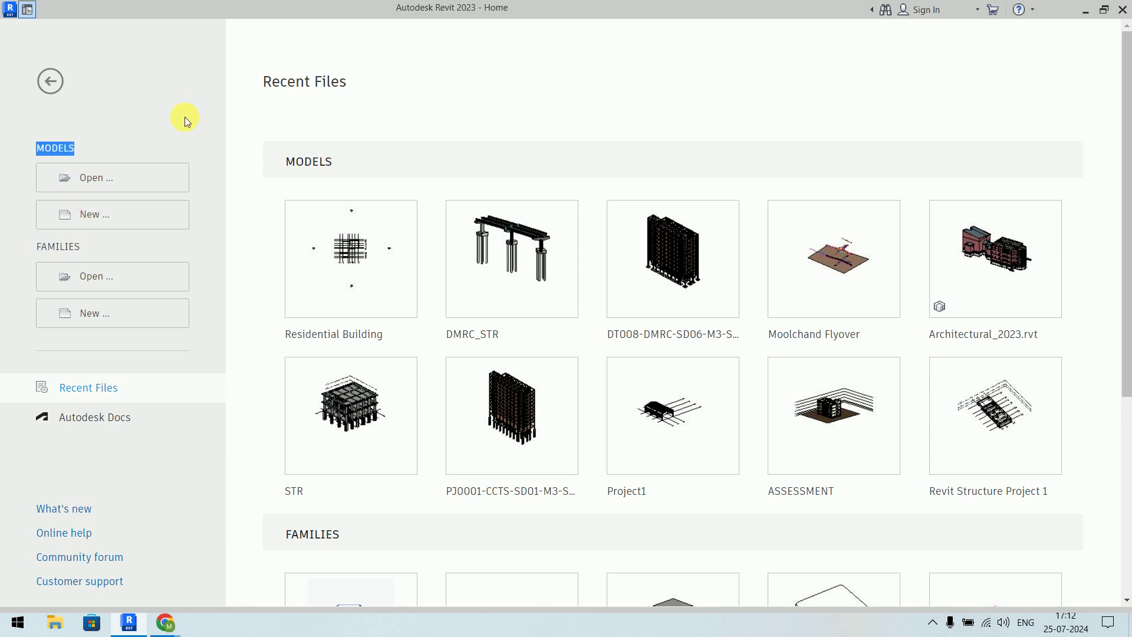
click(185, 117)
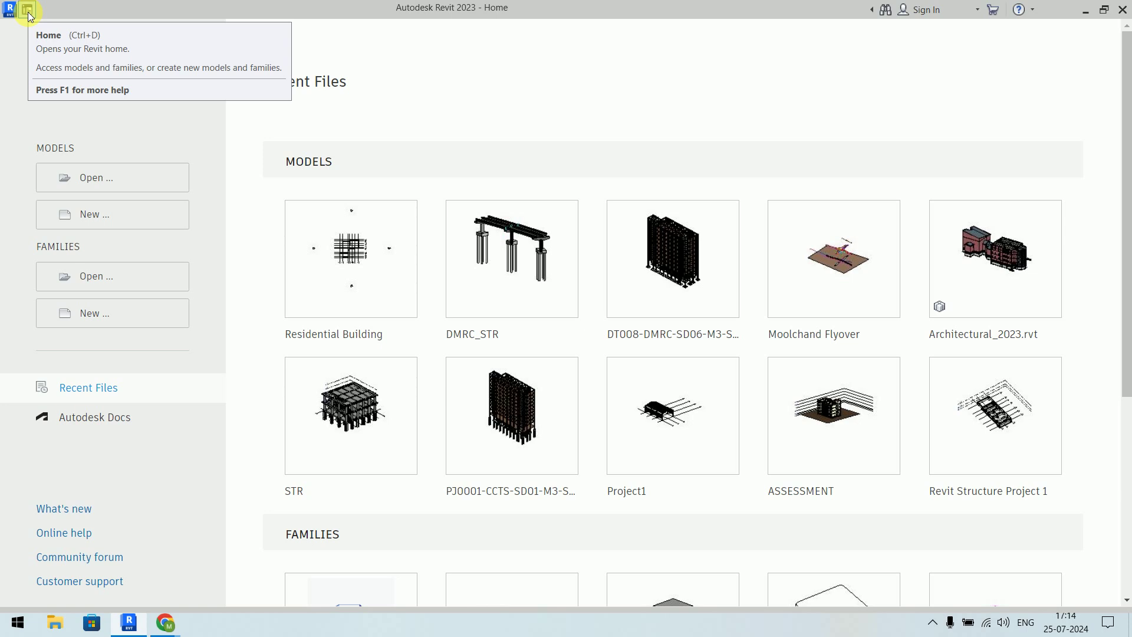
Return to the Home screen and mark the MODELS and FAMILIES section headings again.
click(28, 13)
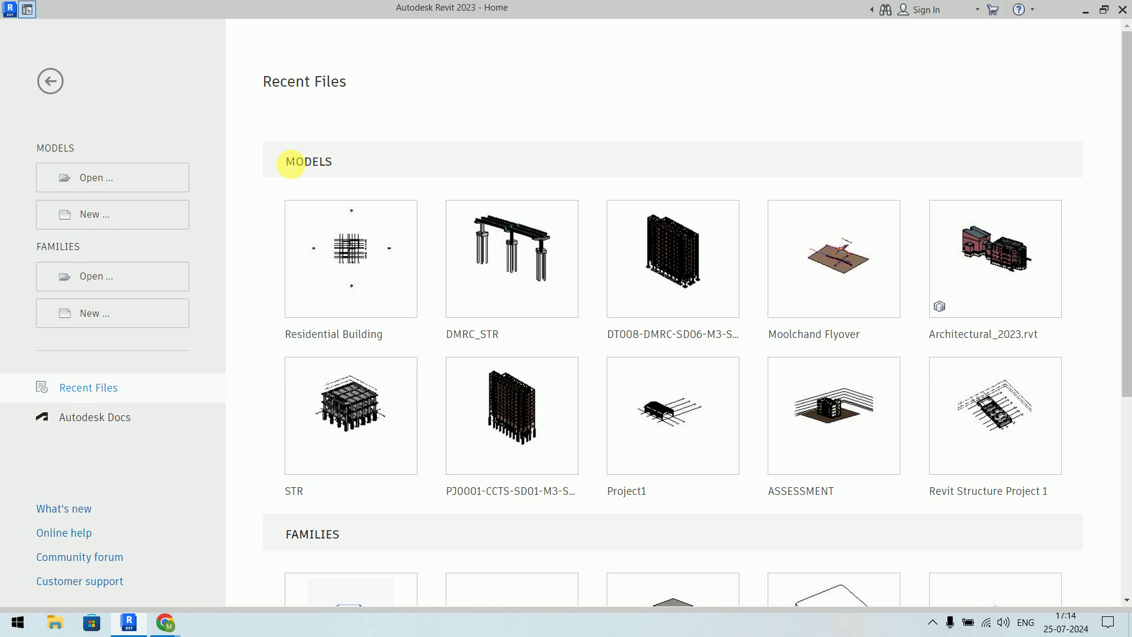
drag(290, 162, 345, 165)
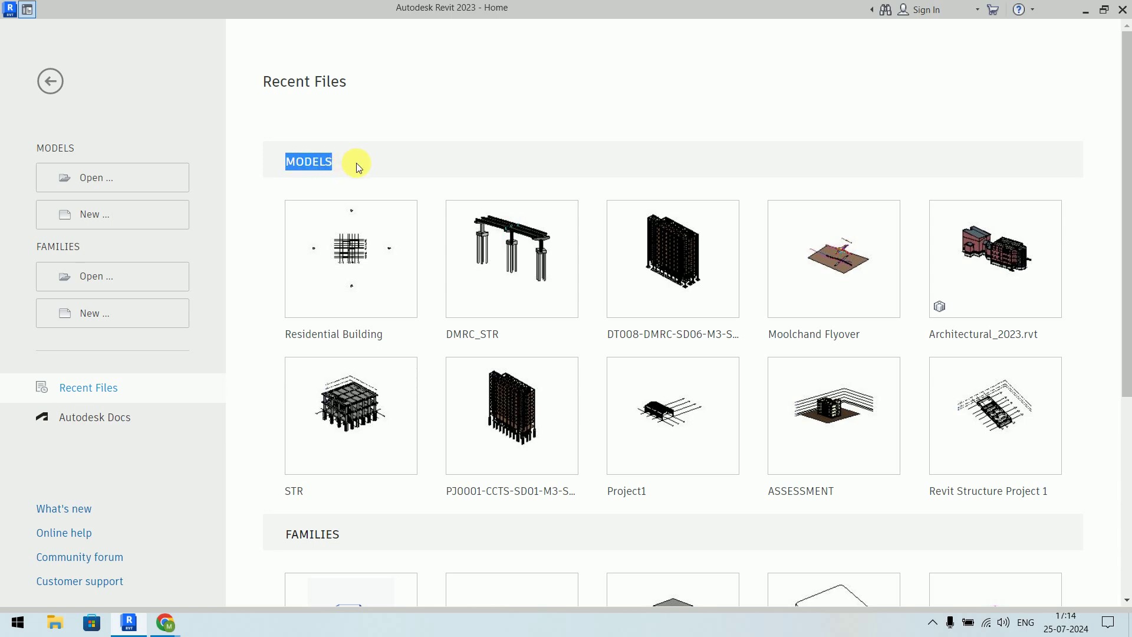
scroll(356, 163, down, 2)
scroll(353, 168, down, 3)
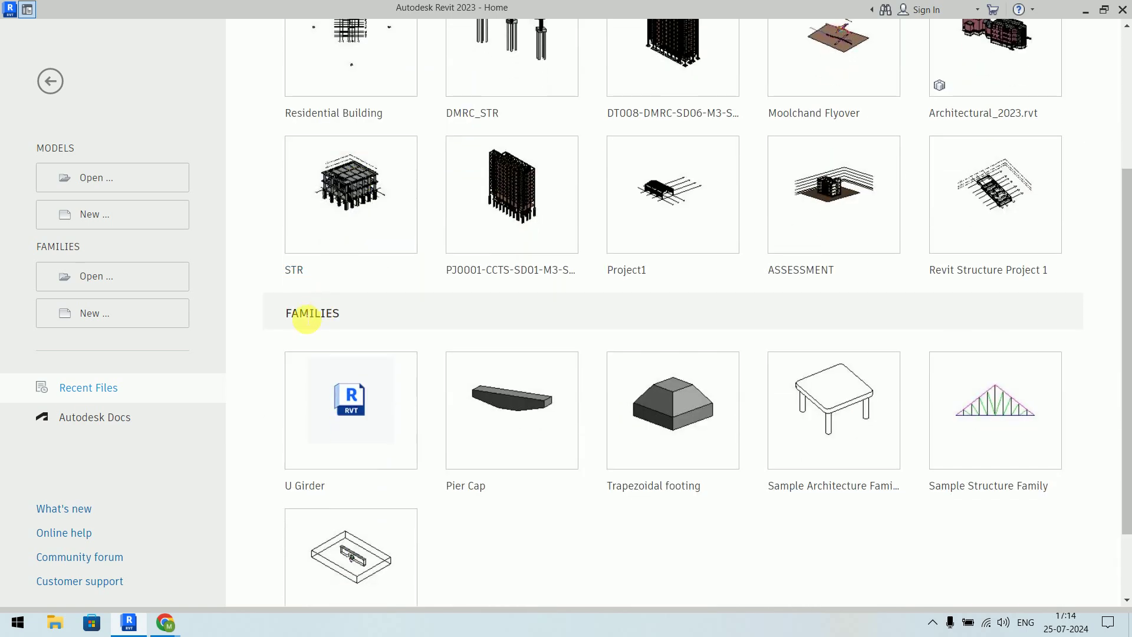
drag(284, 316, 344, 316)
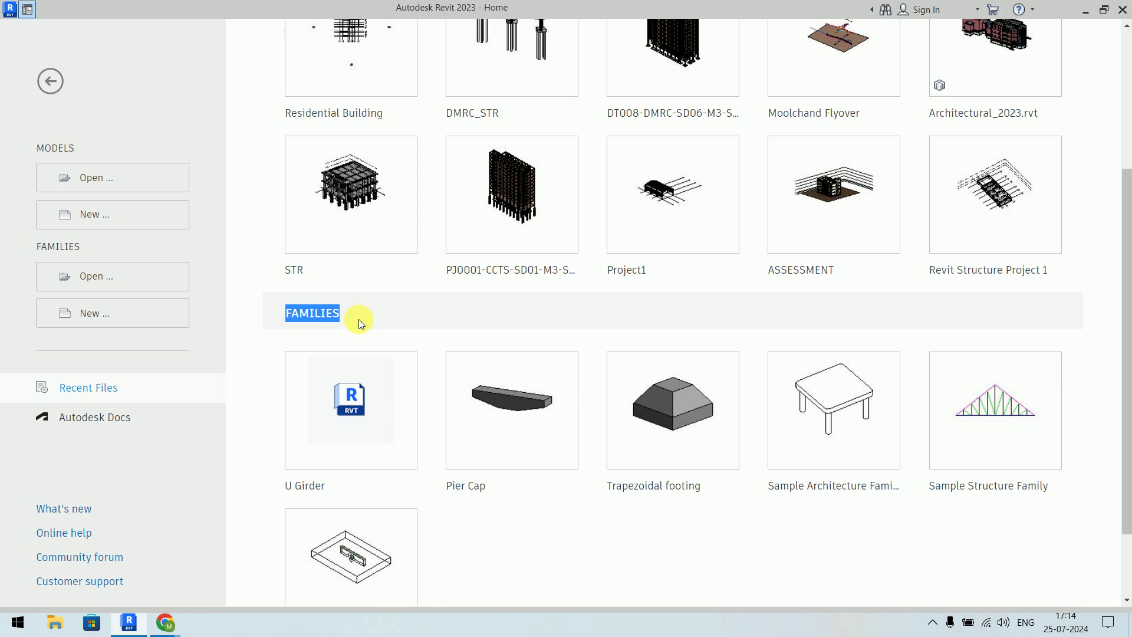
click(376, 317)
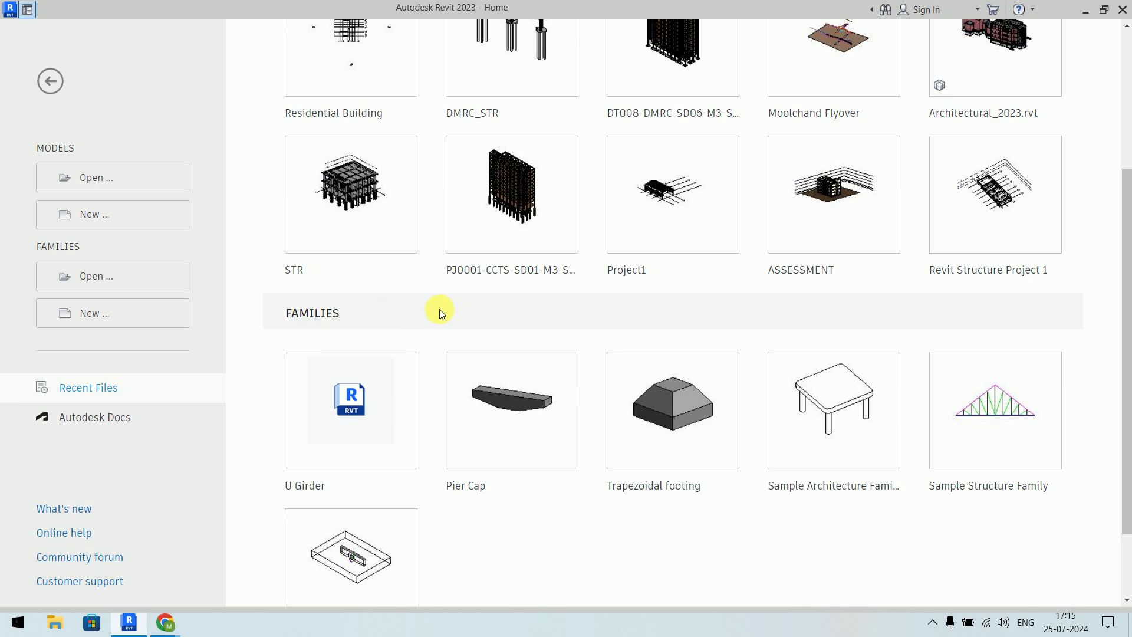
scroll(437, 309, up, 2)
scroll(436, 309, up, 3)
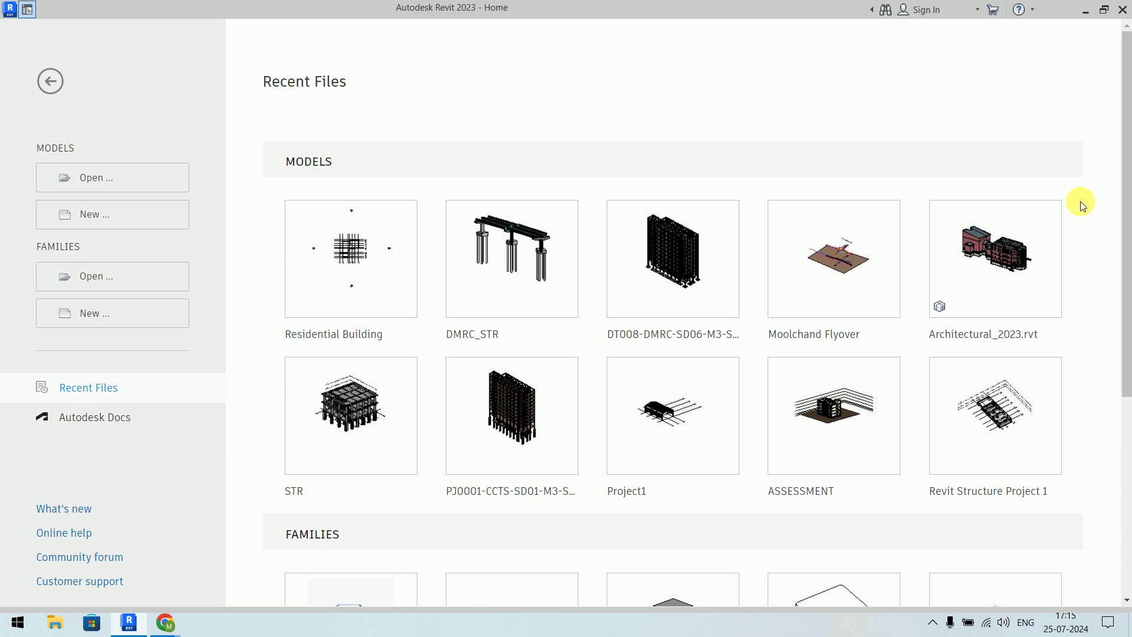
double_click(313, 160)
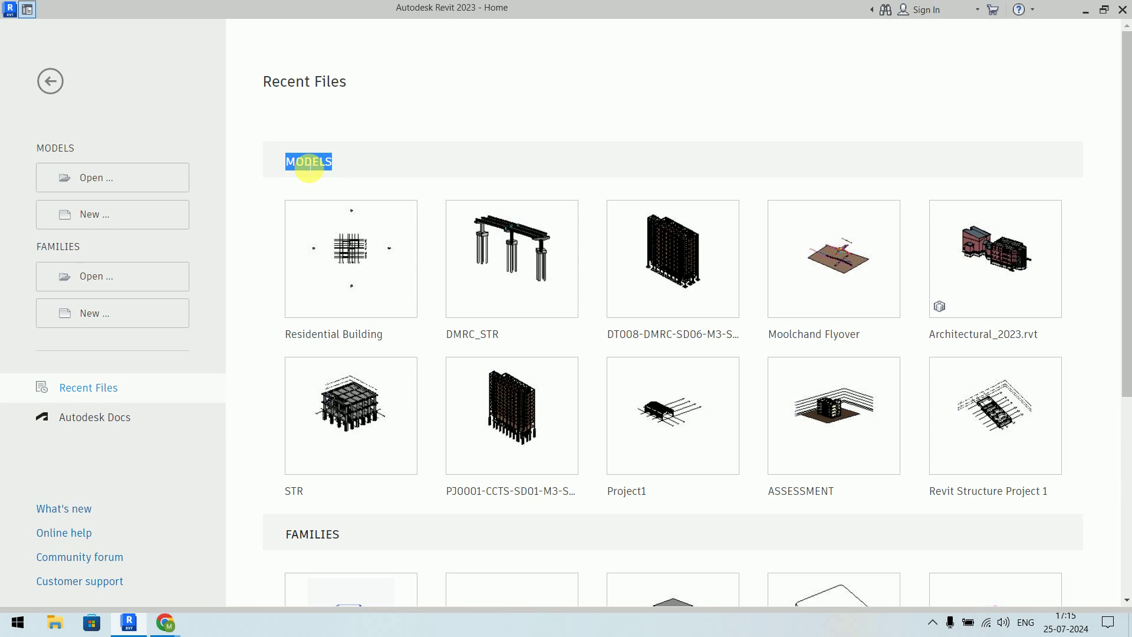
click(256, 115)
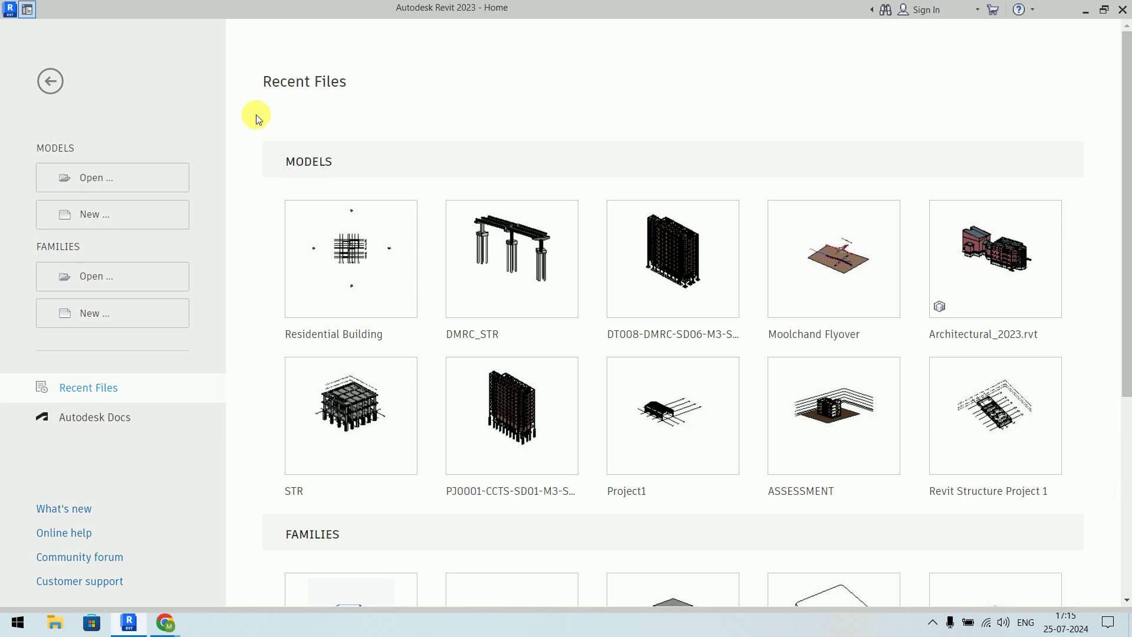
Open DMRC_STR.rvt from the Desktop, view its 3D flyover, then close it.
click(101, 185)
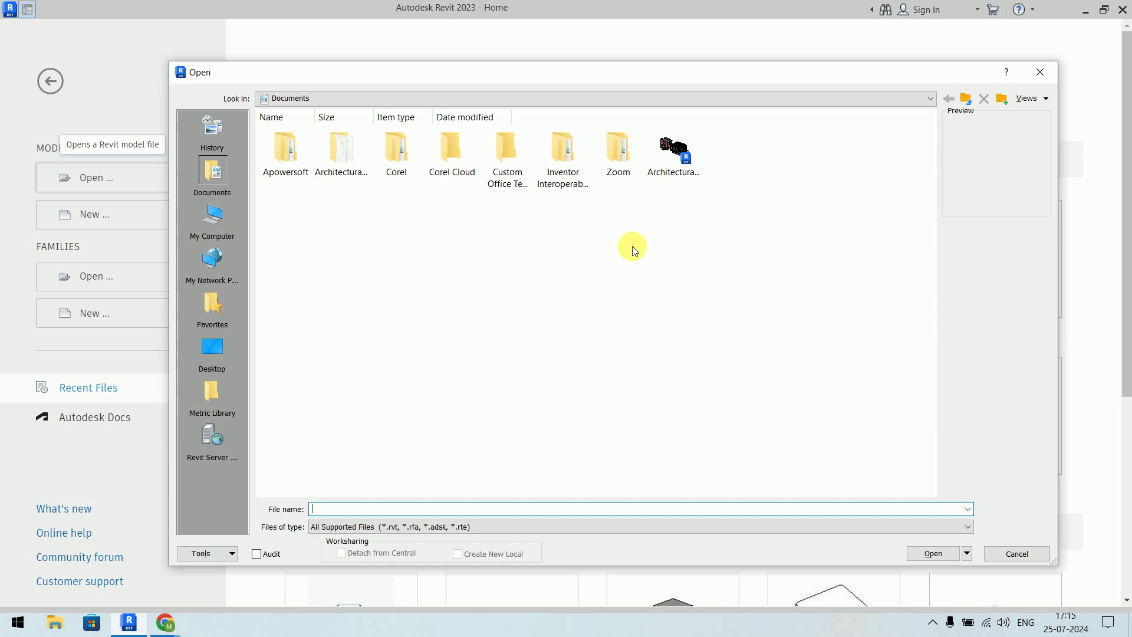
click(664, 158)
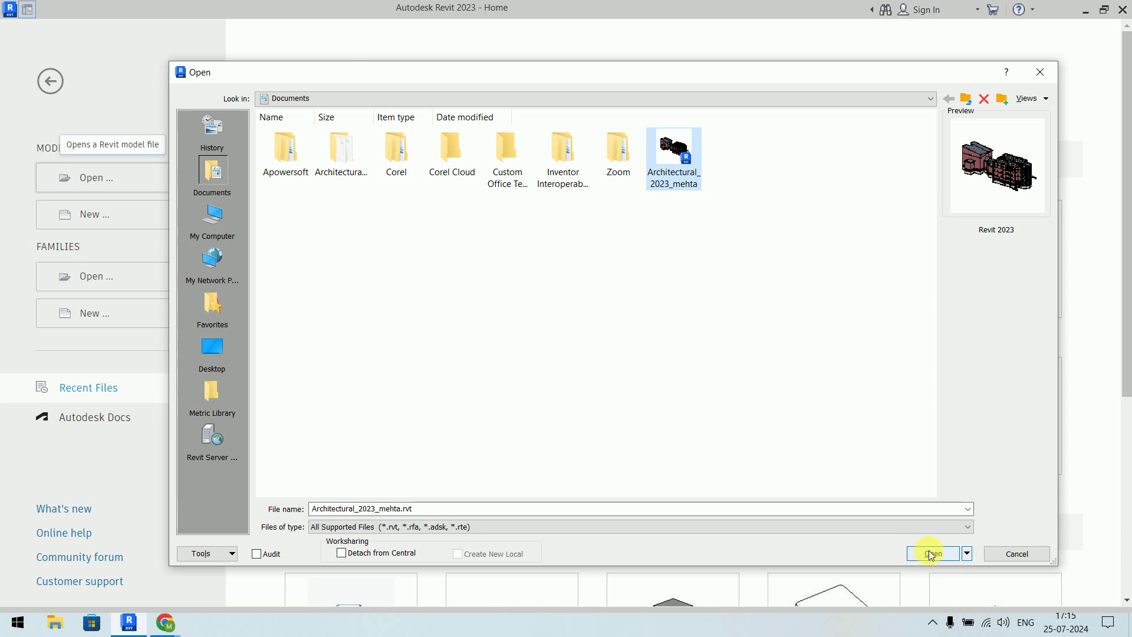
click(215, 342)
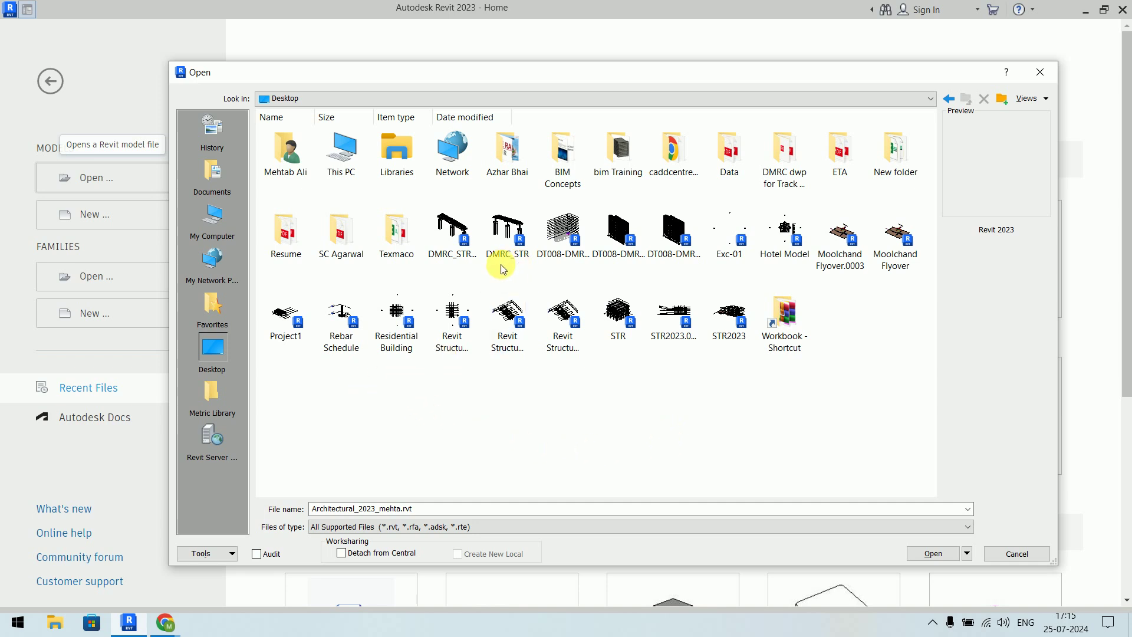
click(513, 247)
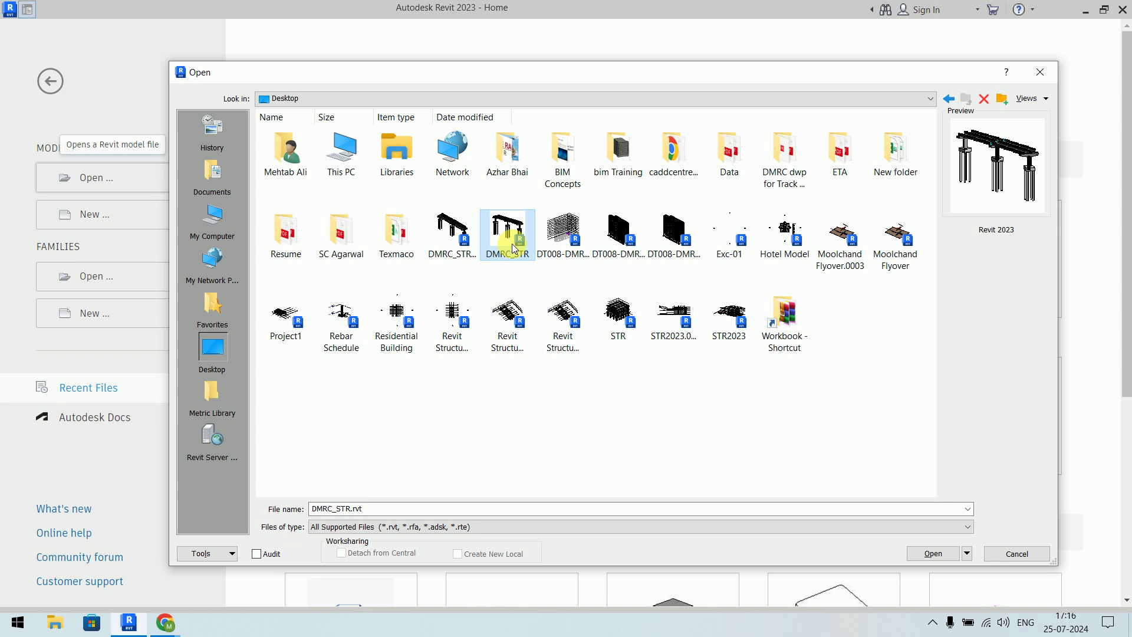
click(932, 552)
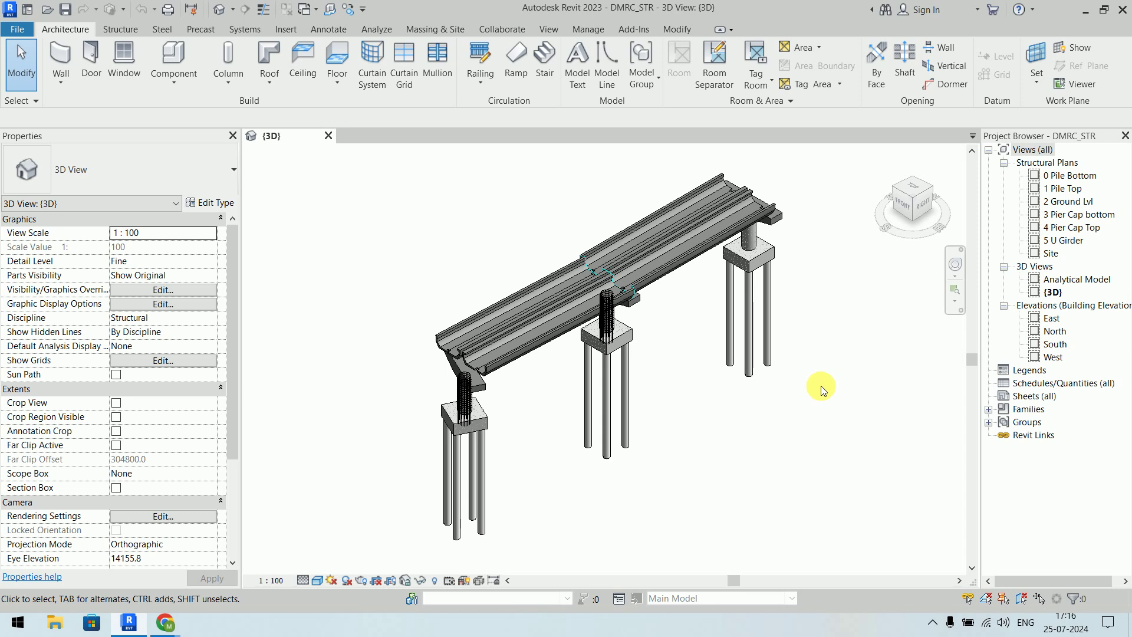
click(328, 137)
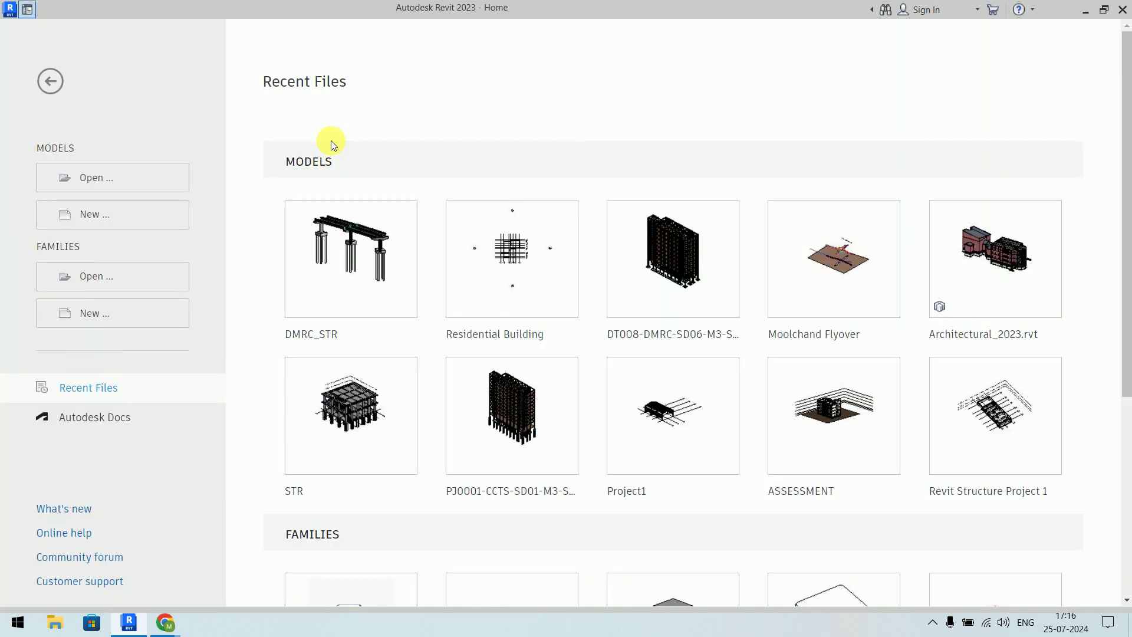
Browse the family library through Mechanical, MEP and Water-Side Components into the Pumps folder.
scroll(331, 140, down, 5)
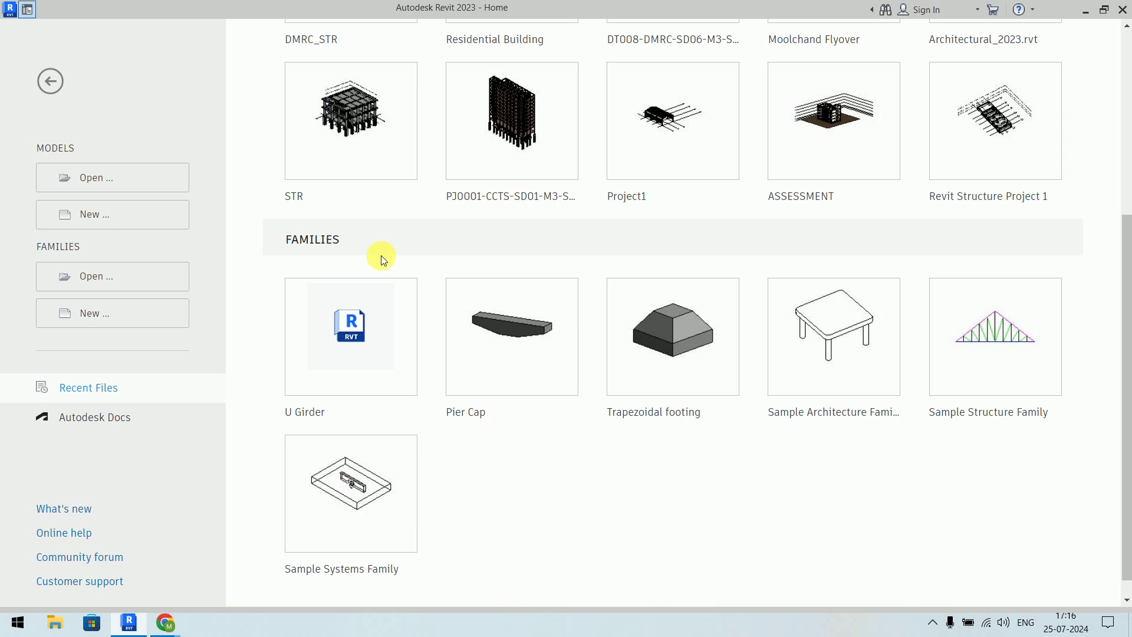
click(105, 278)
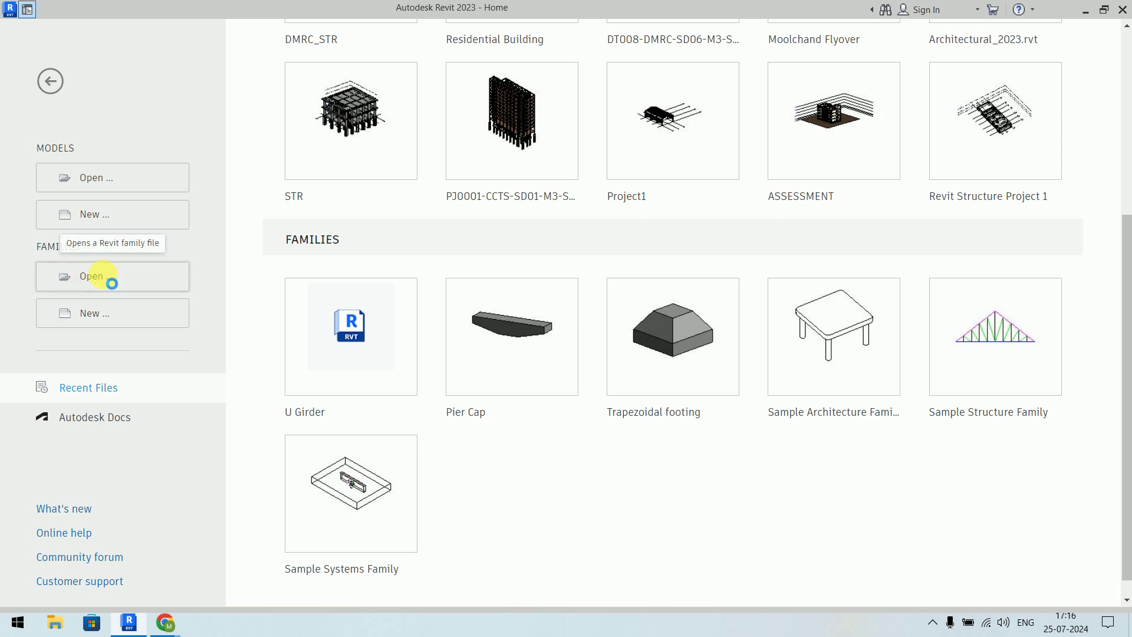
double_click(459, 154)
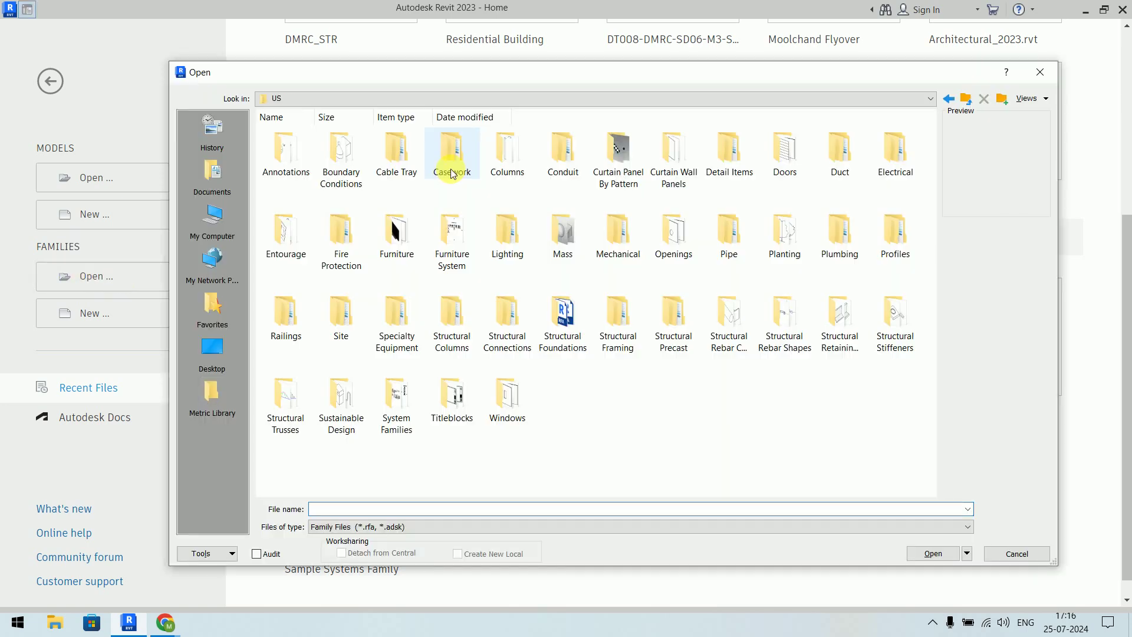
double_click(563, 331)
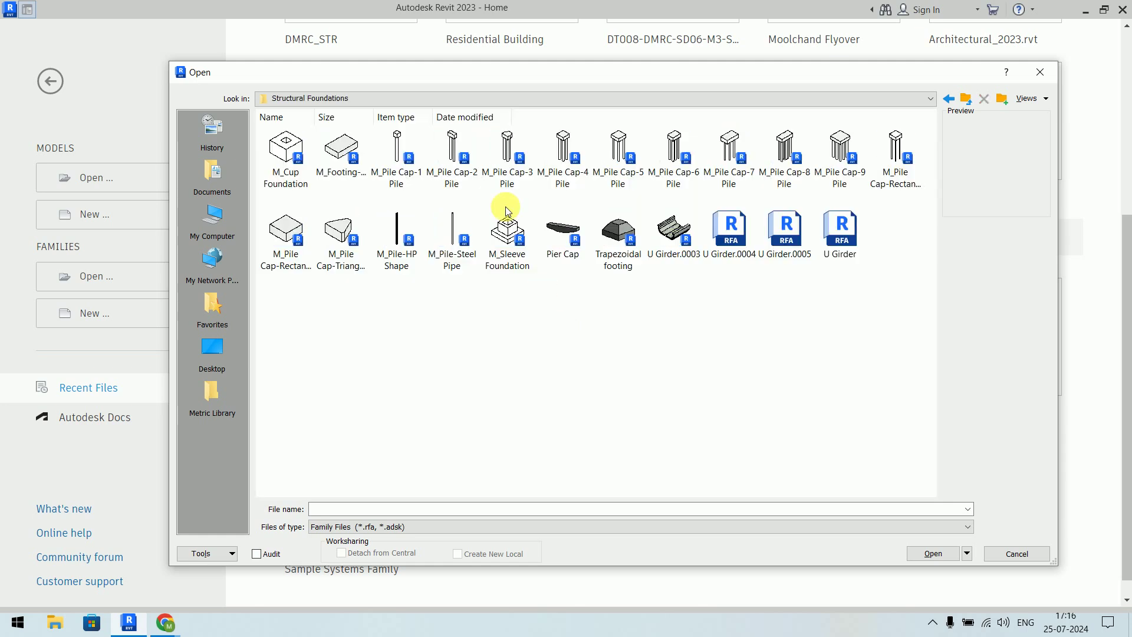
click(967, 99)
double_click(620, 234)
click(349, 157)
double_click(348, 158)
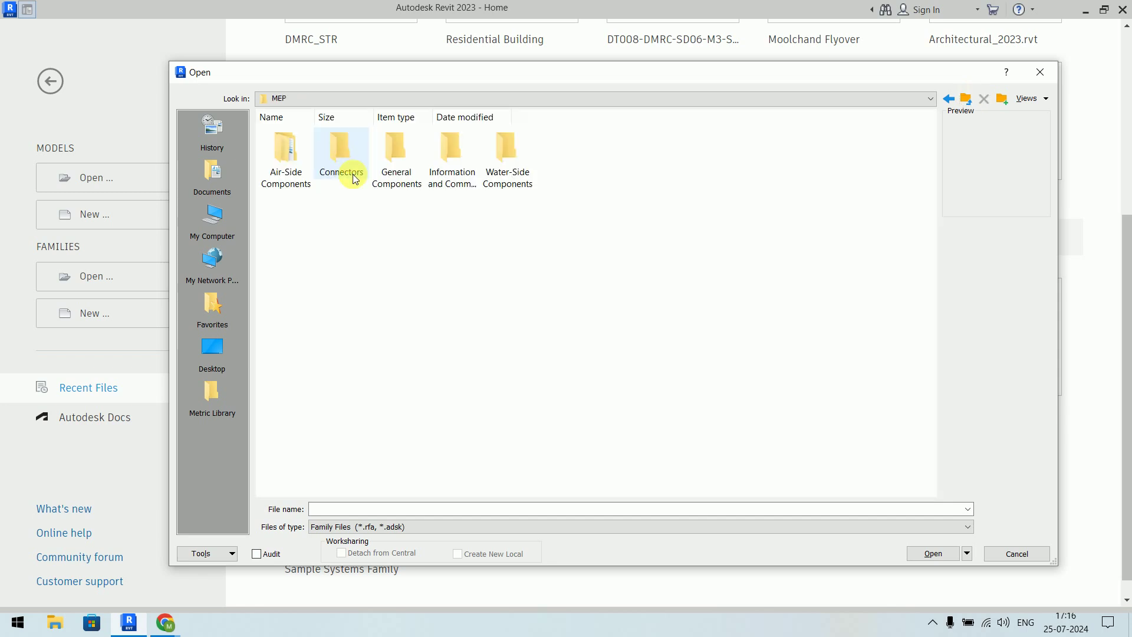
double_click(507, 150)
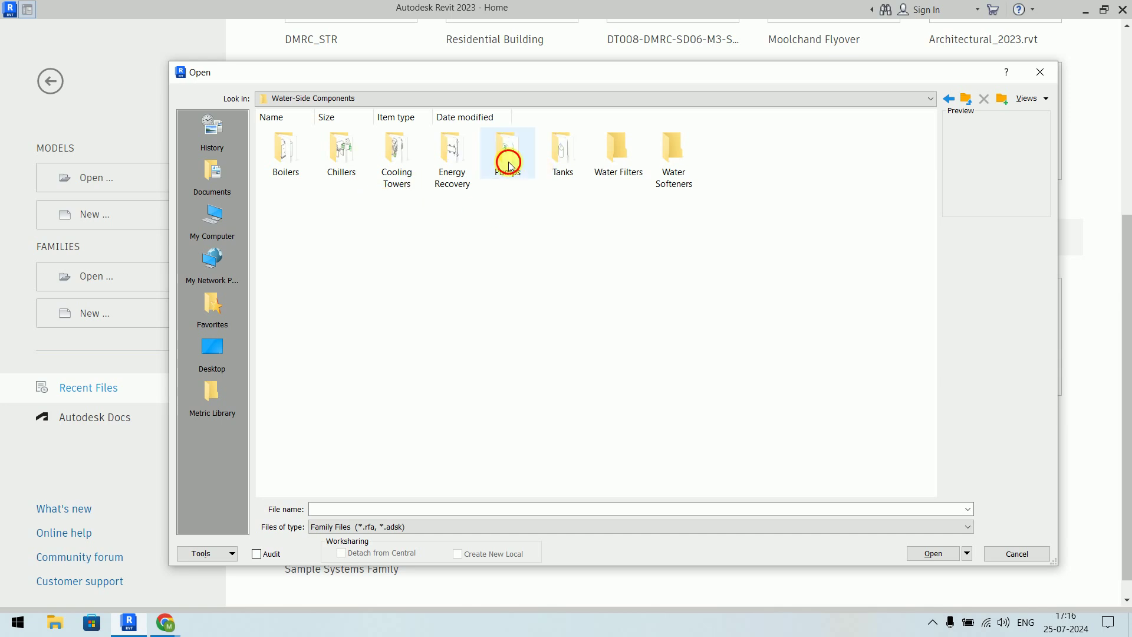
double_click(508, 161)
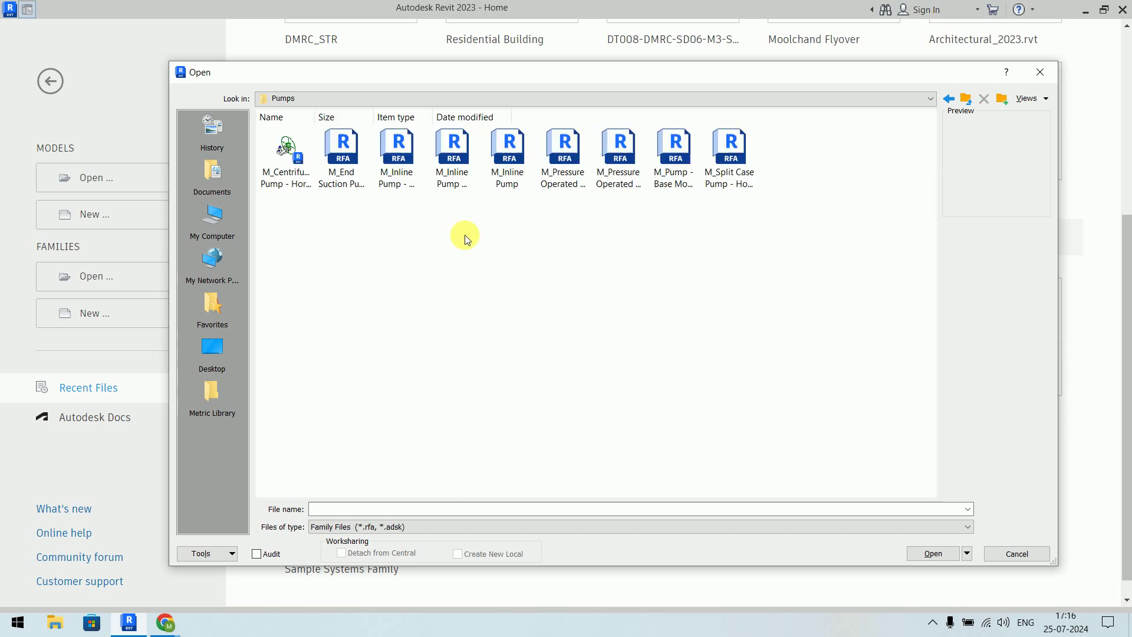
Open M_Centrifugal Pump - Horizontal, continue past the in-use warning, then close it.
click(295, 180)
click(929, 552)
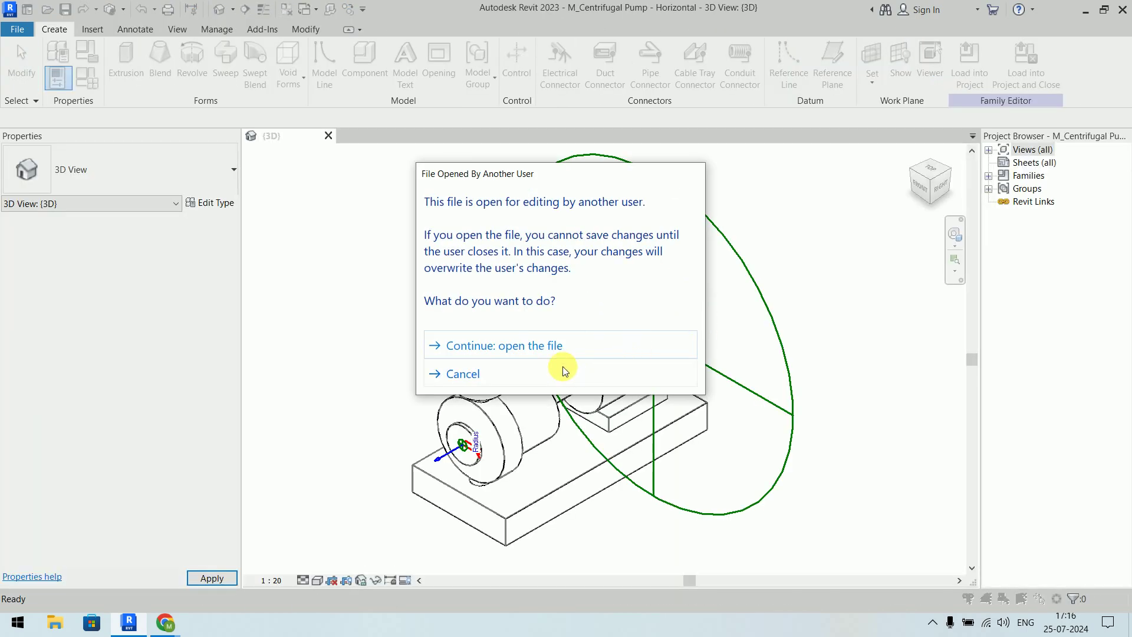
click(575, 354)
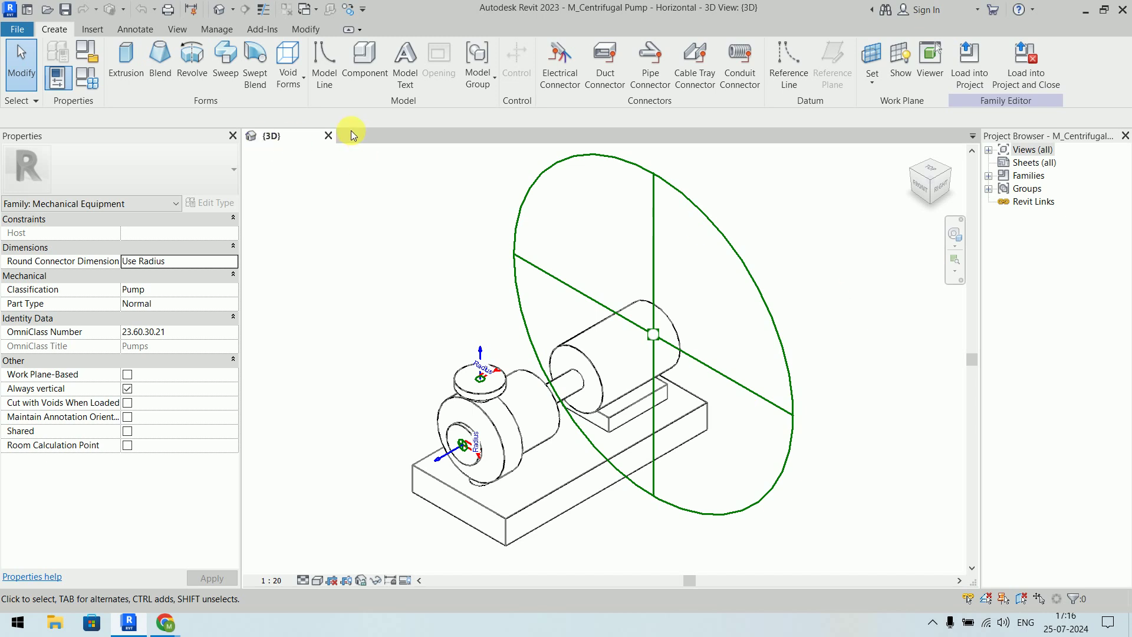
click(328, 136)
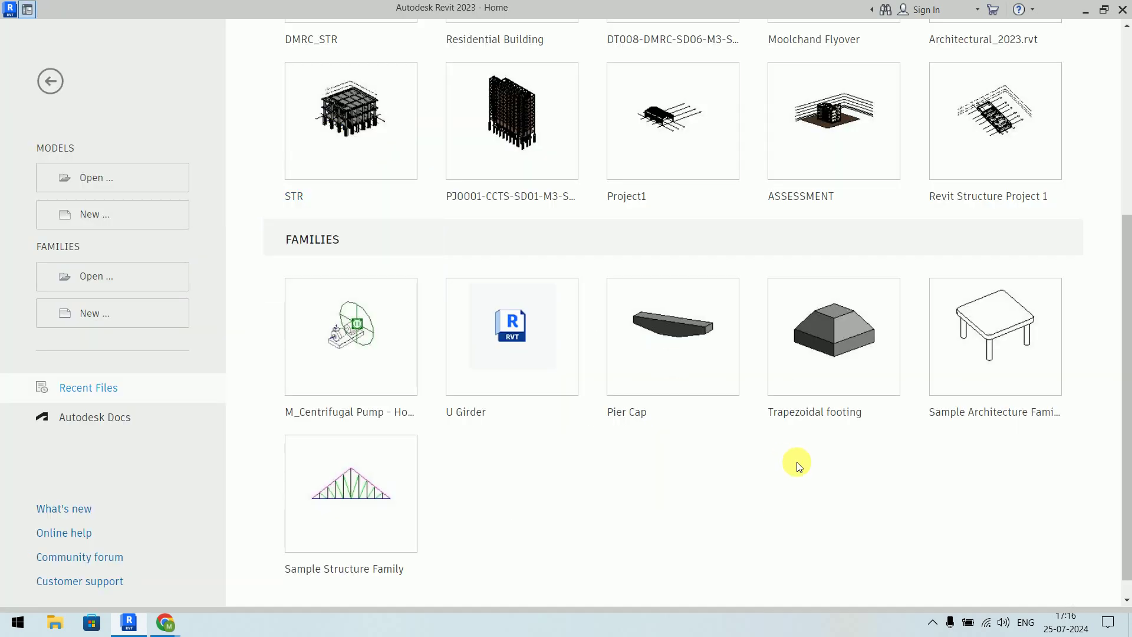
scroll(1099, 324, up, 3)
scroll(1098, 324, up, 2)
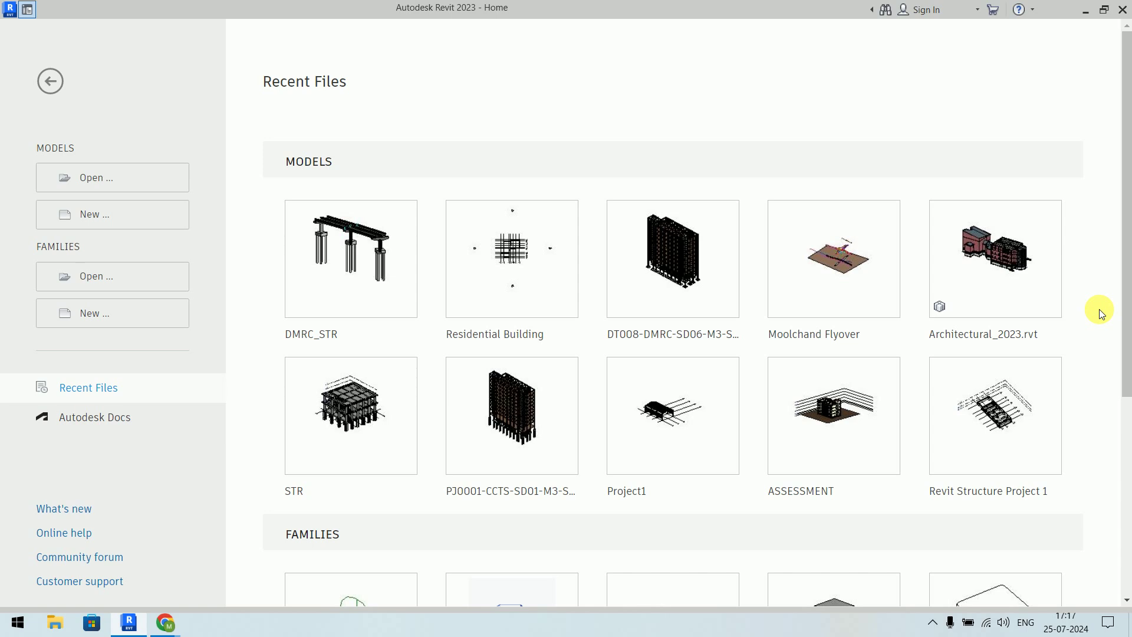
key(super)
Launch Paint and handwrite the heading Project (Model).
text(paint)
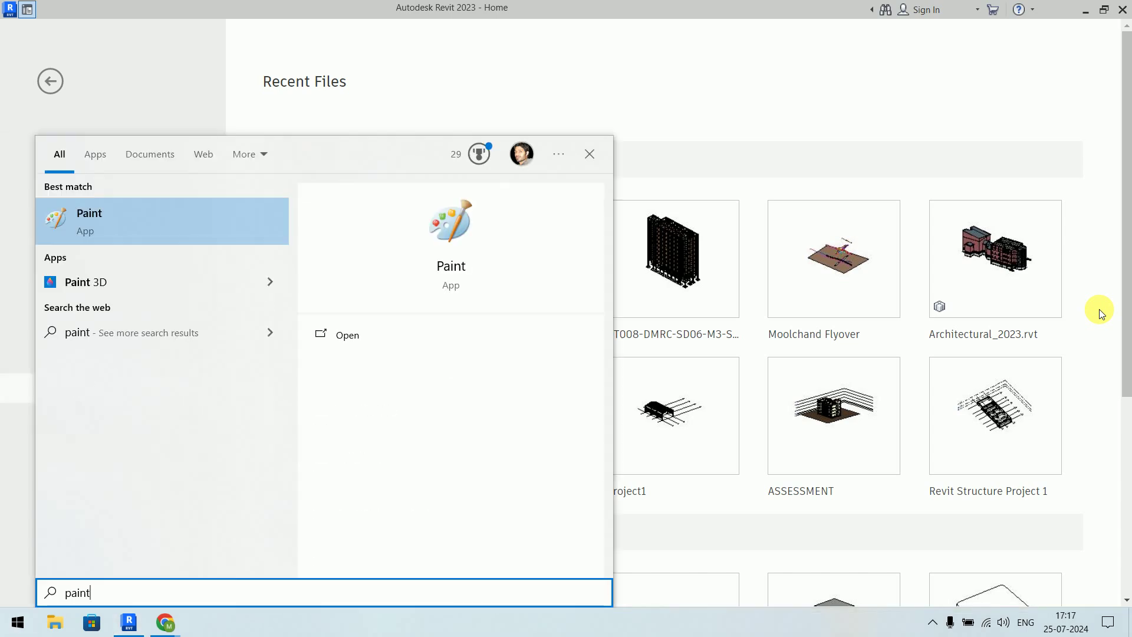
key(Return)
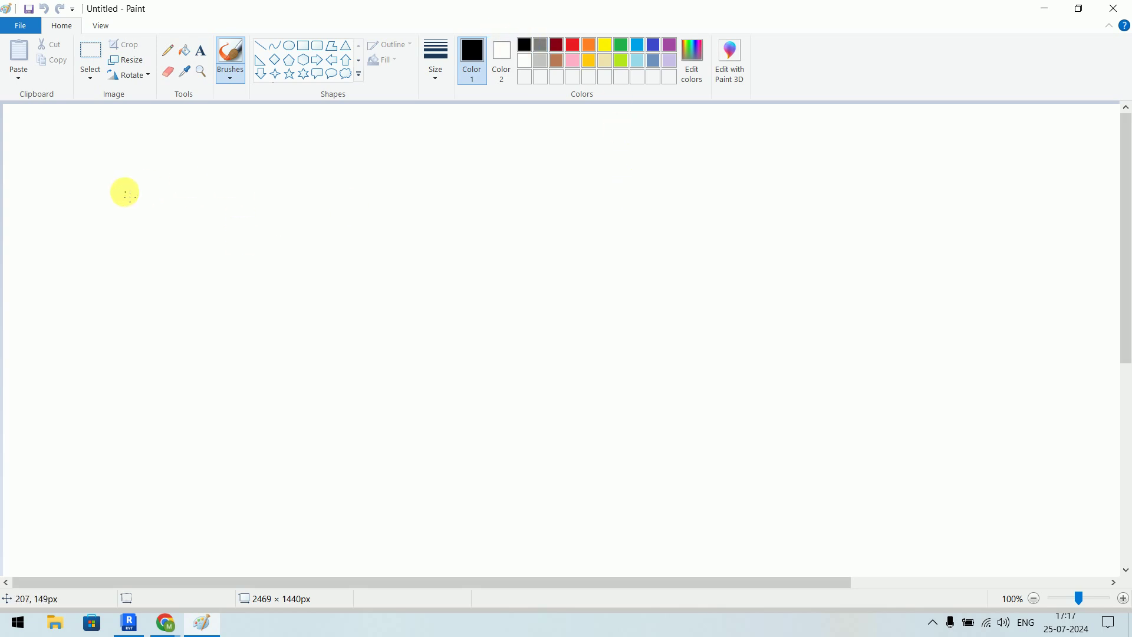
mouse_move(121, 207)
mouse_down()
mouse_move(122, 161)
mouse_move(118, 181)
mouse_move(151, 214)
mouse_move(159, 189)
mouse_move(210, 207)
mouse_move(232, 193)
mouse_move(260, 217)
mouse_move(291, 197)
mouse_up()
mouse_move(312, 152)
mouse_down()
mouse_move(323, 234)
mouse_move(422, 159)
mouse_move(420, 232)
mouse_up()
Draw the table grid in black with a light-blue divider splitting two columns.
drag(71, 305, 1074, 298)
drag(451, 107, 455, 295)
mouse_move(450, 155)
mouse_down()
mouse_move(988, 149)
mouse_move(1074, 129)
mouse_move(1062, 304)
mouse_up()
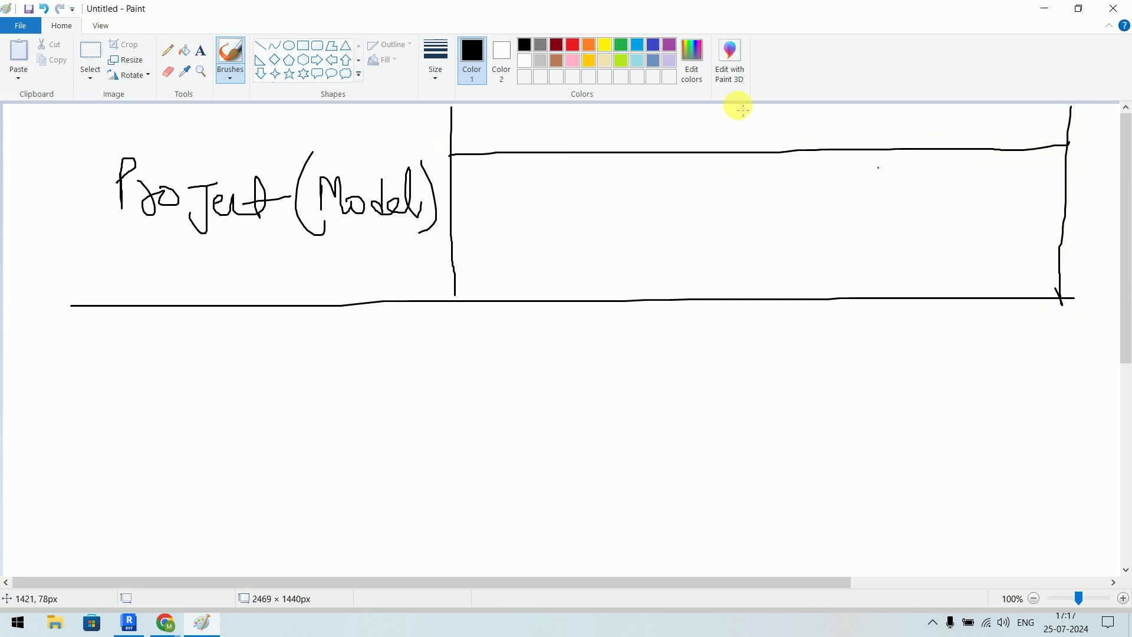
click(637, 45)
drag(721, 108, 723, 305)
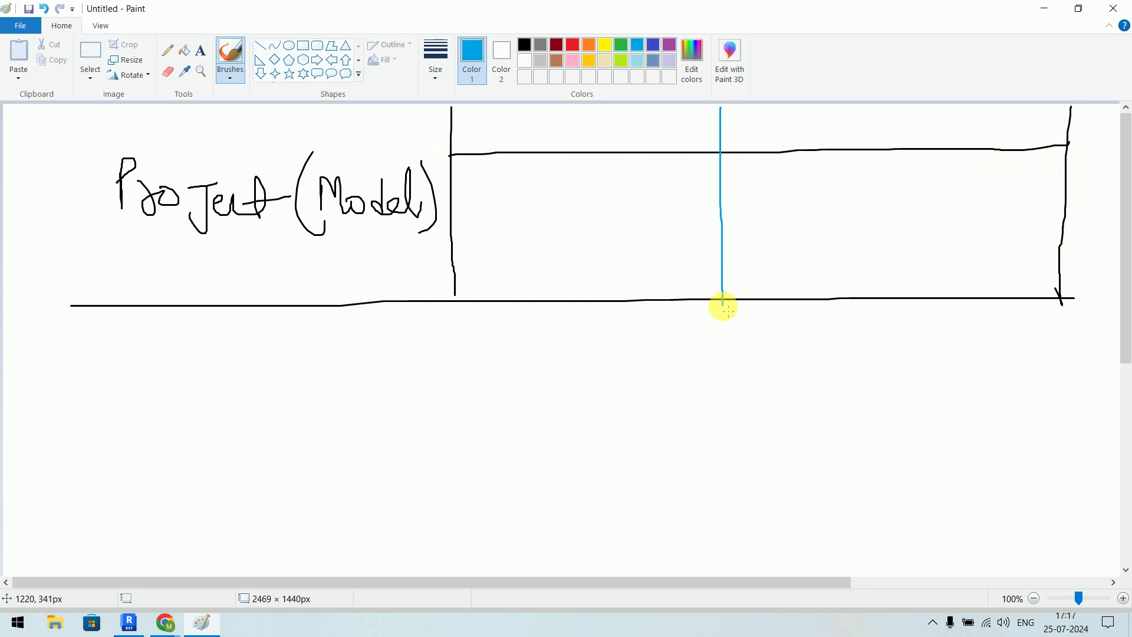
Write Model as the first column heading with .rvt beneath it in dark blue.
drag(500, 122, 501, 138)
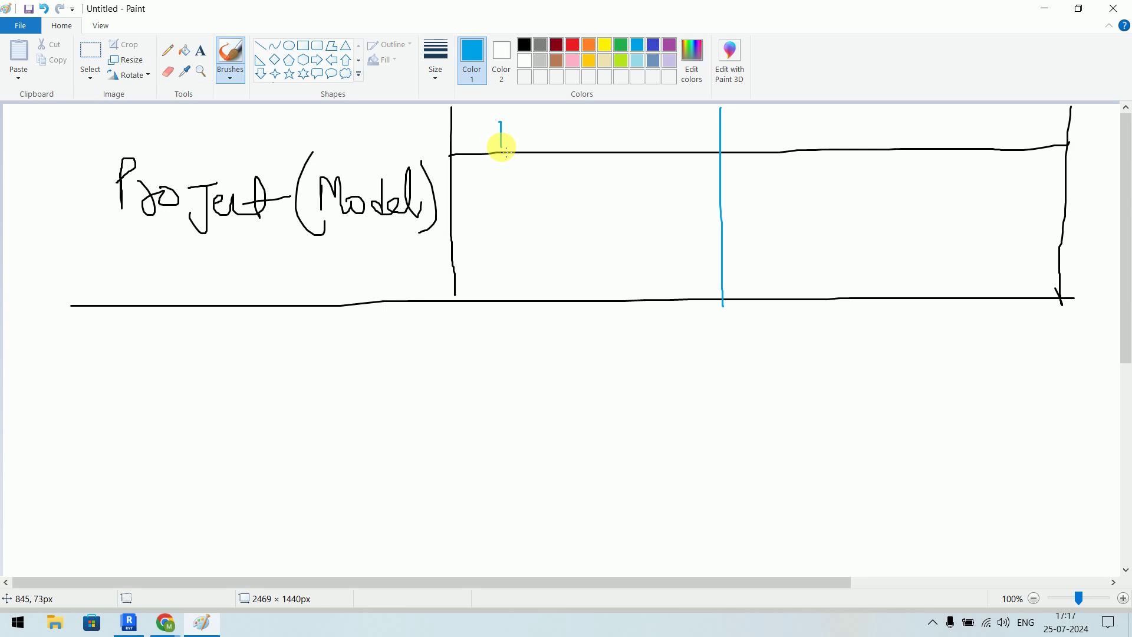
mouse_move(500, 122)
mouse_down()
mouse_move(519, 147)
mouse_move(599, 139)
mouse_up()
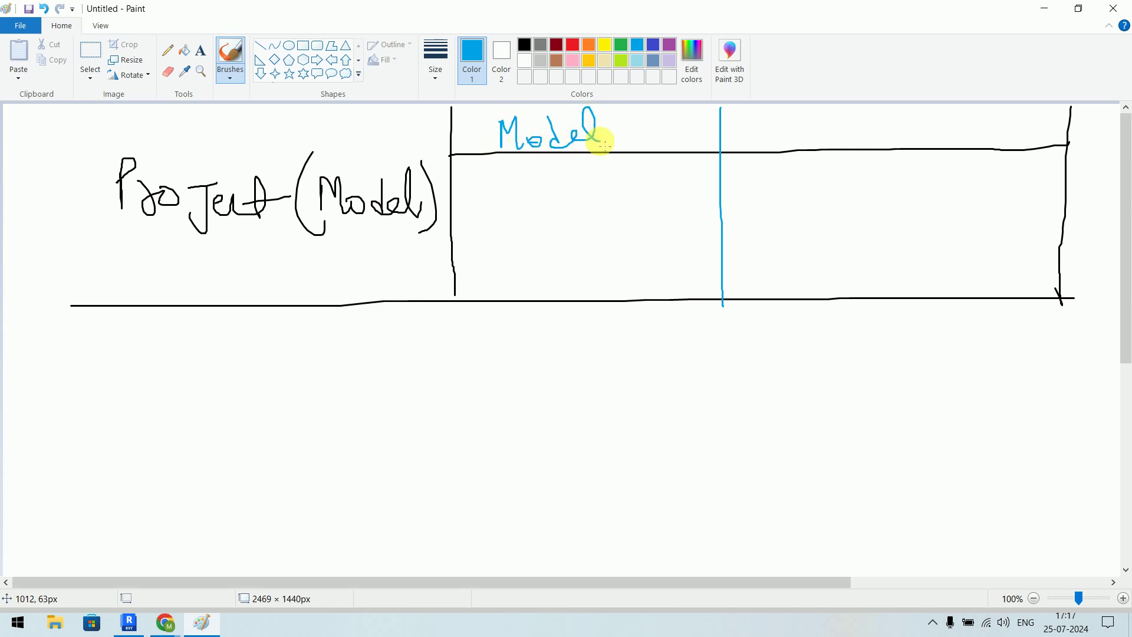
click(652, 45)
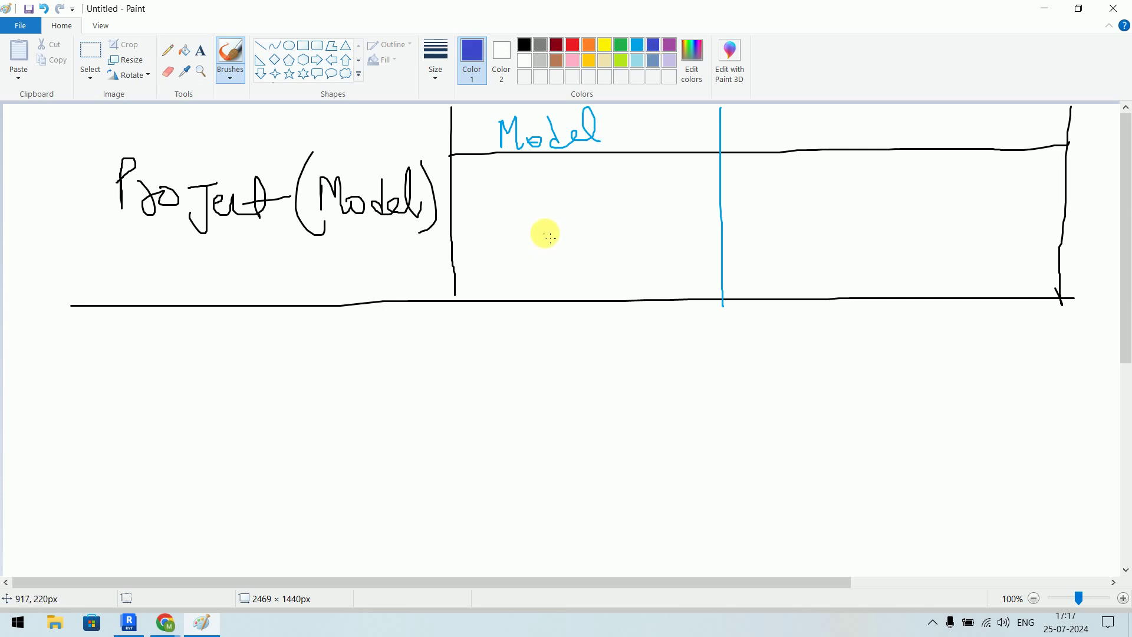
drag(546, 226, 543, 232)
mouse_move(552, 214)
mouse_down()
mouse_move(571, 227)
mouse_move(579, 205)
mouse_move(598, 209)
mouse_move(617, 188)
mouse_move(629, 221)
mouse_move(623, 210)
mouse_up()
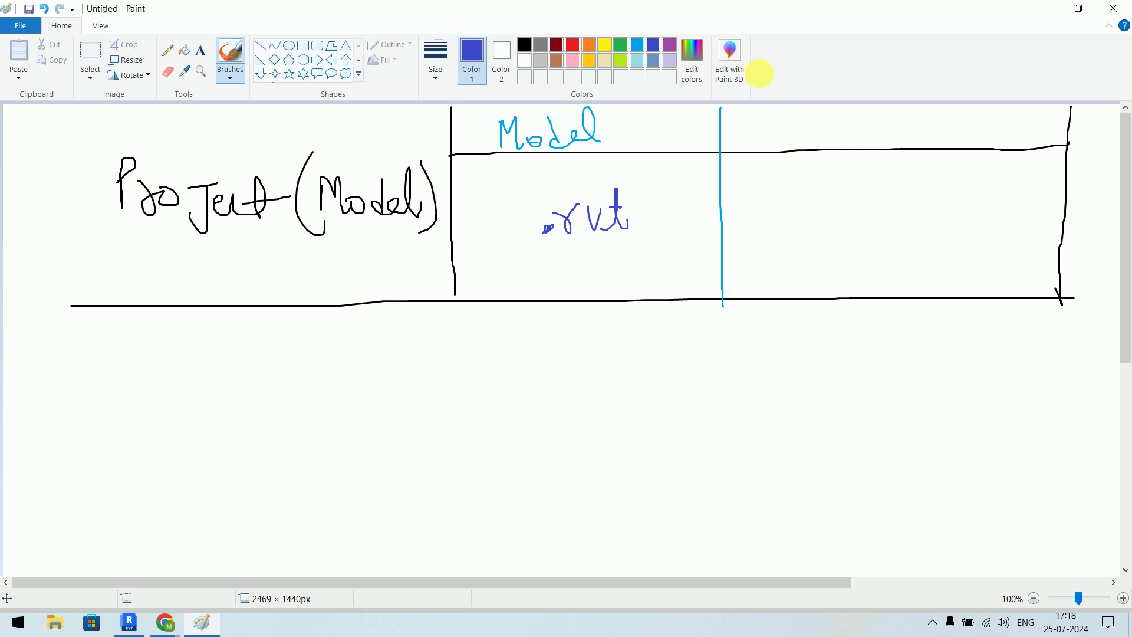
Write Template with .rte under it in purple in the second column.
click(670, 45)
mouse_move(771, 115)
mouse_down()
mouse_move(805, 110)
mouse_move(790, 143)
mouse_up()
mouse_move(797, 138)
mouse_down()
mouse_move(816, 118)
mouse_move(846, 143)
mouse_move(854, 122)
mouse_move(911, 139)
mouse_up()
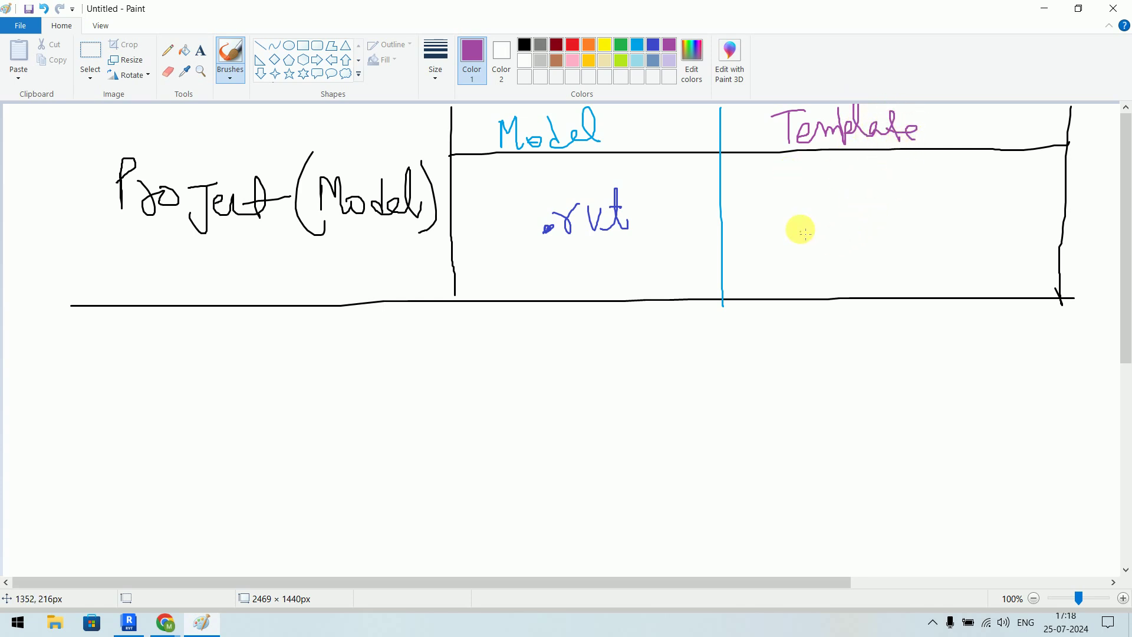
mouse_move(809, 227)
mouse_down()
mouse_move(850, 206)
mouse_move(863, 230)
mouse_move(879, 212)
mouse_move(892, 227)
mouse_up()
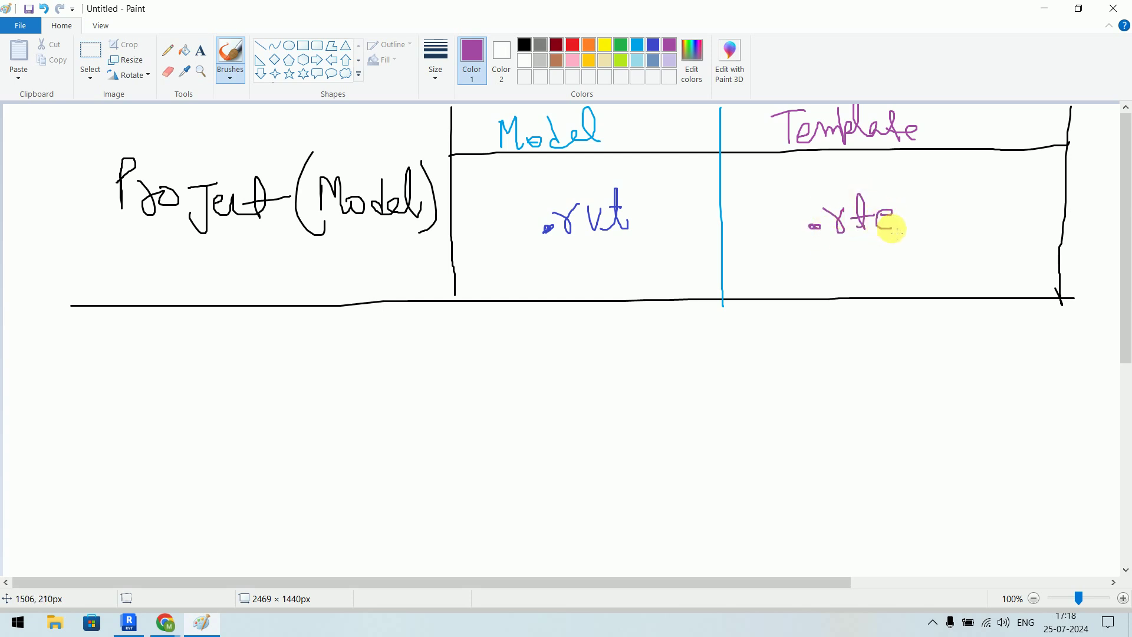
click(501, 59)
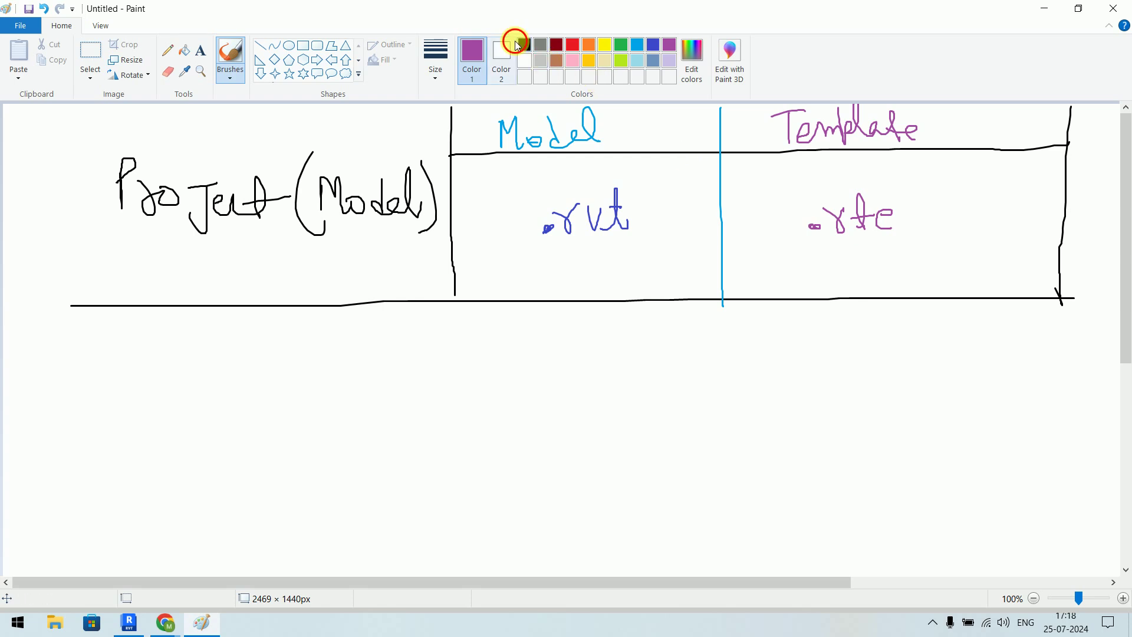
Draw a purple divider below the table and handwrite Family (Component) on the left.
click(524, 45)
drag(455, 292, 455, 574)
mouse_move(159, 384)
mouse_down()
mouse_move(136, 404)
mouse_move(139, 443)
mouse_up()
mouse_move(139, 420)
mouse_down()
mouse_move(221, 439)
mouse_move(212, 417)
mouse_move(235, 384)
mouse_move(265, 424)
mouse_move(266, 407)
mouse_up()
mouse_move(305, 364)
mouse_down()
mouse_move(292, 429)
mouse_move(303, 407)
mouse_move(302, 426)
mouse_up()
drag(326, 403, 346, 412)
drag(345, 367, 353, 446)
mouse_move(353, 407)
mouse_down()
mouse_move(396, 409)
mouse_move(404, 397)
mouse_move(411, 440)
mouse_up()
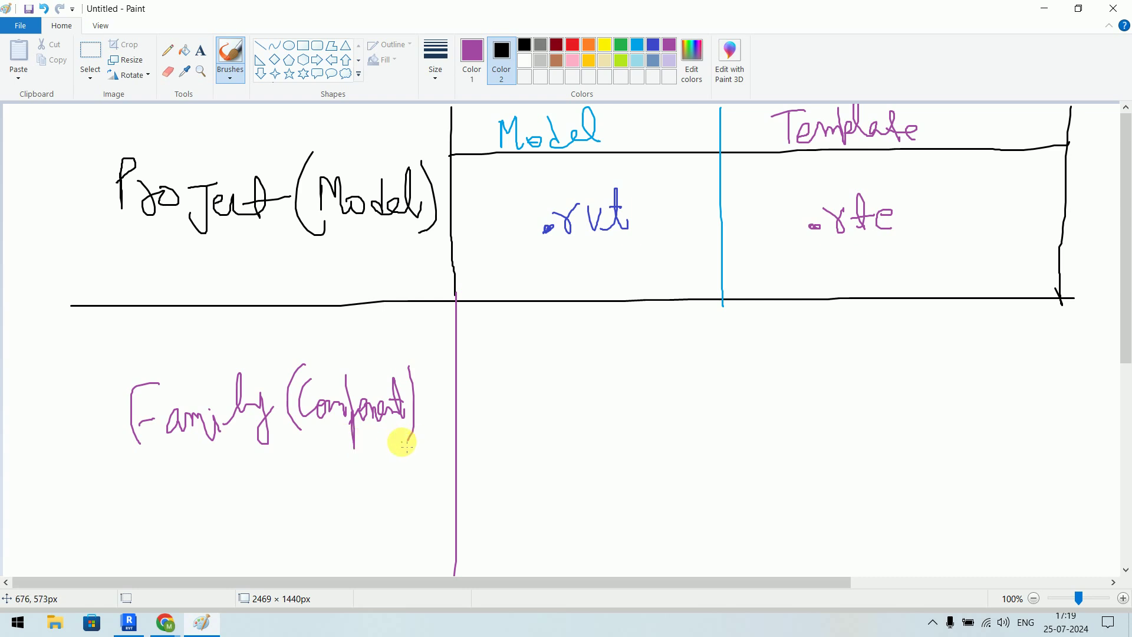
Extend the middle column divider down and draw a horizontal line across the Family row.
click(652, 44)
drag(720, 297, 737, 572)
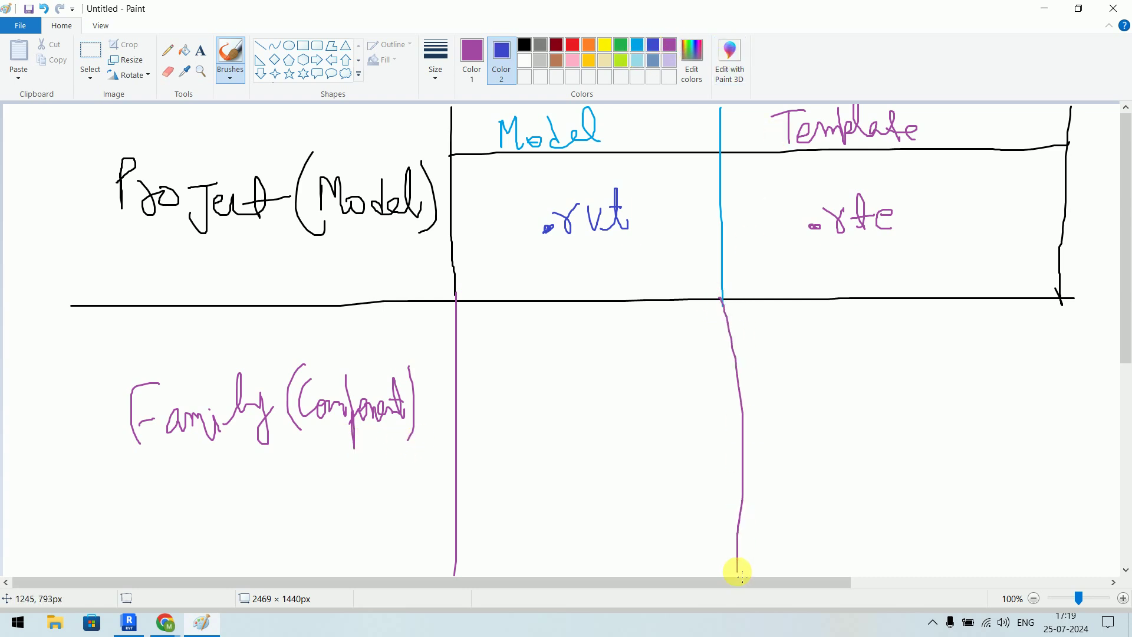
drag(457, 378, 1080, 387)
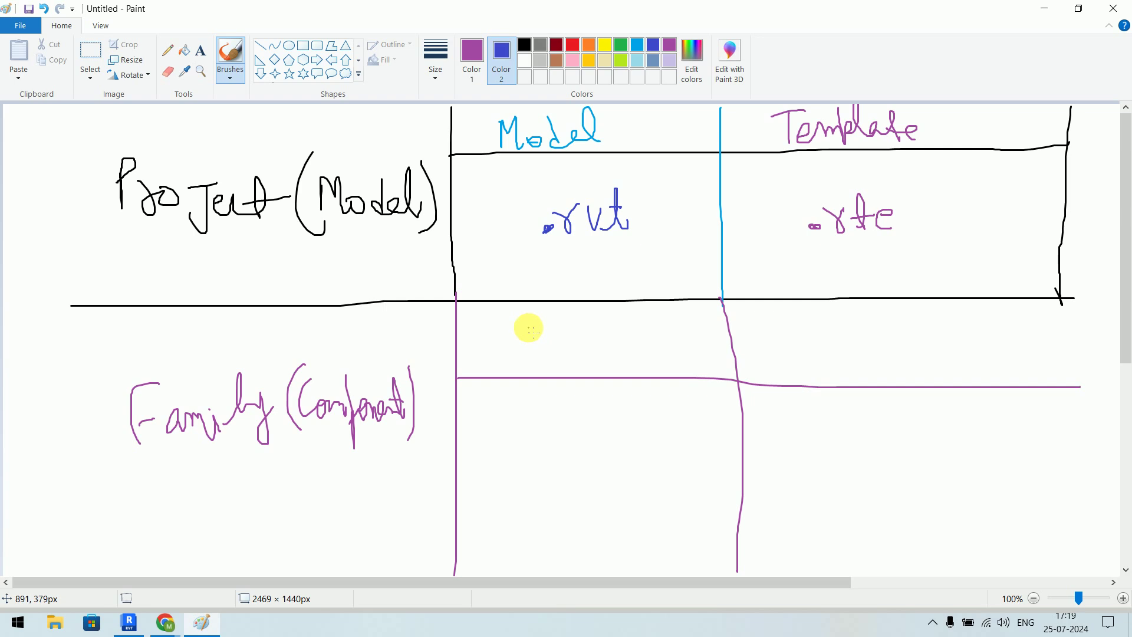
click(478, 52)
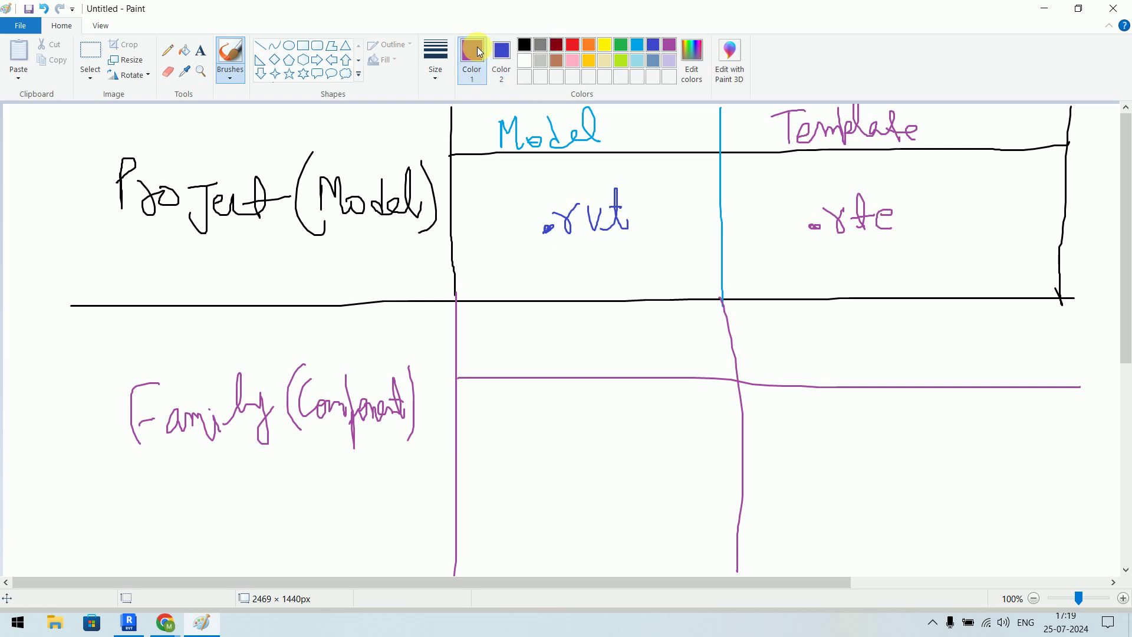
Write Model with .rfa beneath it in dark blue in the Family row's first column.
click(652, 45)
mouse_move(512, 352)
mouse_down()
mouse_move(548, 349)
mouse_move(582, 309)
mouse_move(597, 348)
mouse_up()
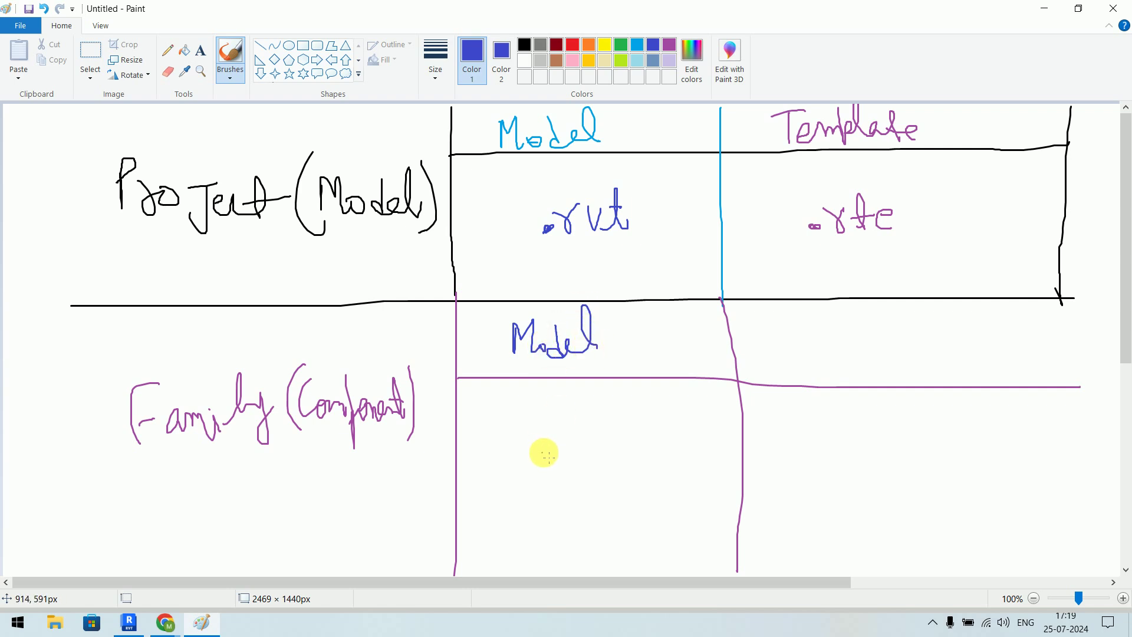
drag(547, 431, 564, 451)
mouse_move(583, 406)
mouse_down()
mouse_move(581, 454)
mouse_move(585, 432)
mouse_move(610, 451)
mouse_up()
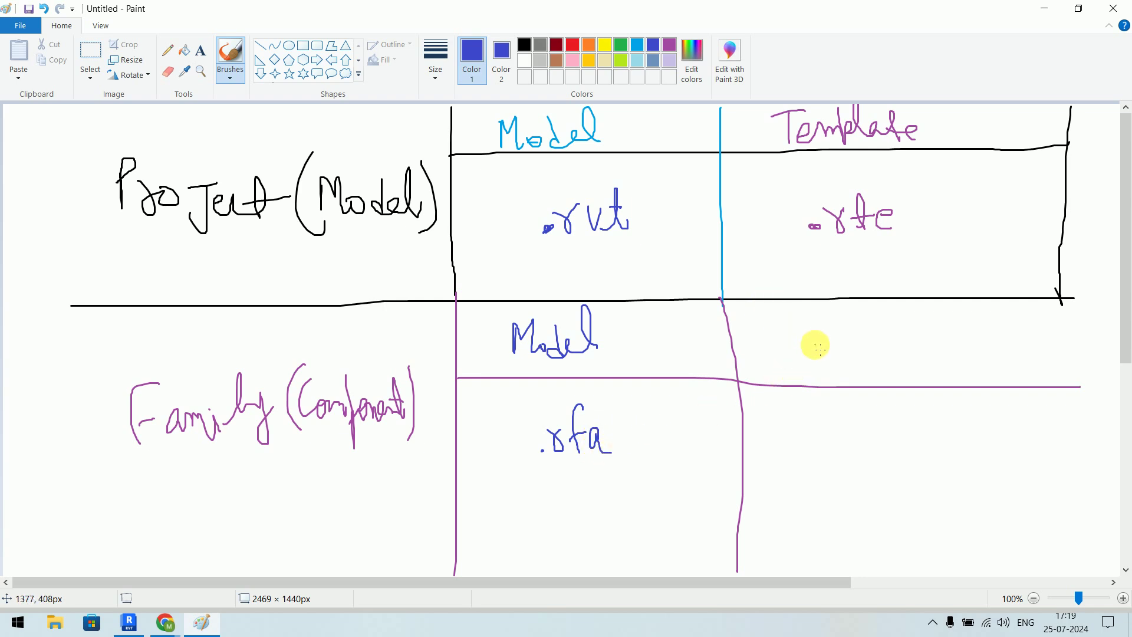
Write template and .rft in light blue in the lower-right cell and tick Project (Model).
click(636, 46)
mouse_move(811, 314)
mouse_down()
mouse_move(812, 351)
mouse_move(840, 345)
mouse_move(854, 320)
mouse_move(867, 346)
mouse_move(890, 336)
mouse_move(923, 345)
mouse_move(947, 328)
mouse_move(948, 338)
mouse_up()
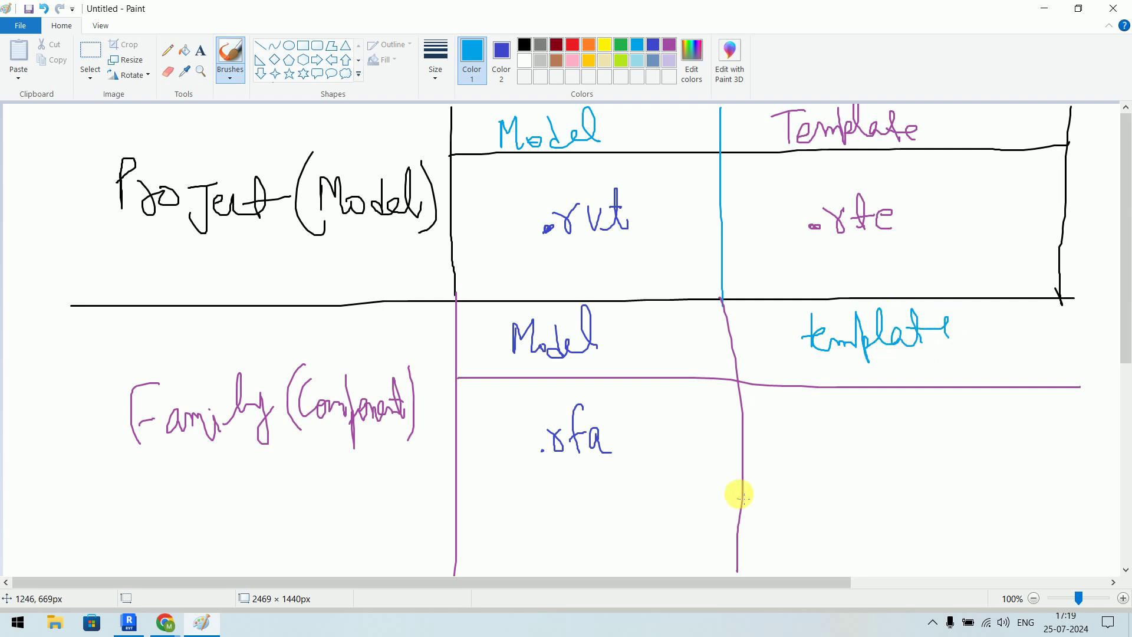
click(808, 468)
mouse_move(812, 449)
mouse_down()
mouse_move(862, 441)
mouse_move(859, 475)
mouse_move(871, 462)
mouse_up()
mouse_move(884, 422)
mouse_down()
mouse_move(894, 462)
mouse_move(877, 448)
mouse_move(905, 439)
mouse_up()
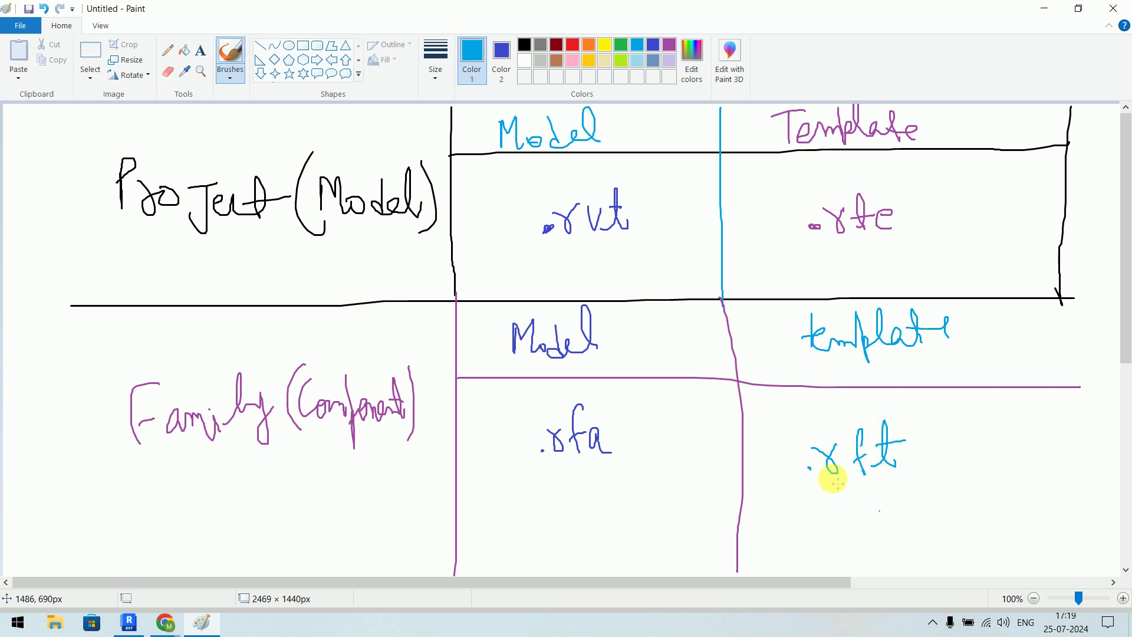
drag(220, 247, 263, 220)
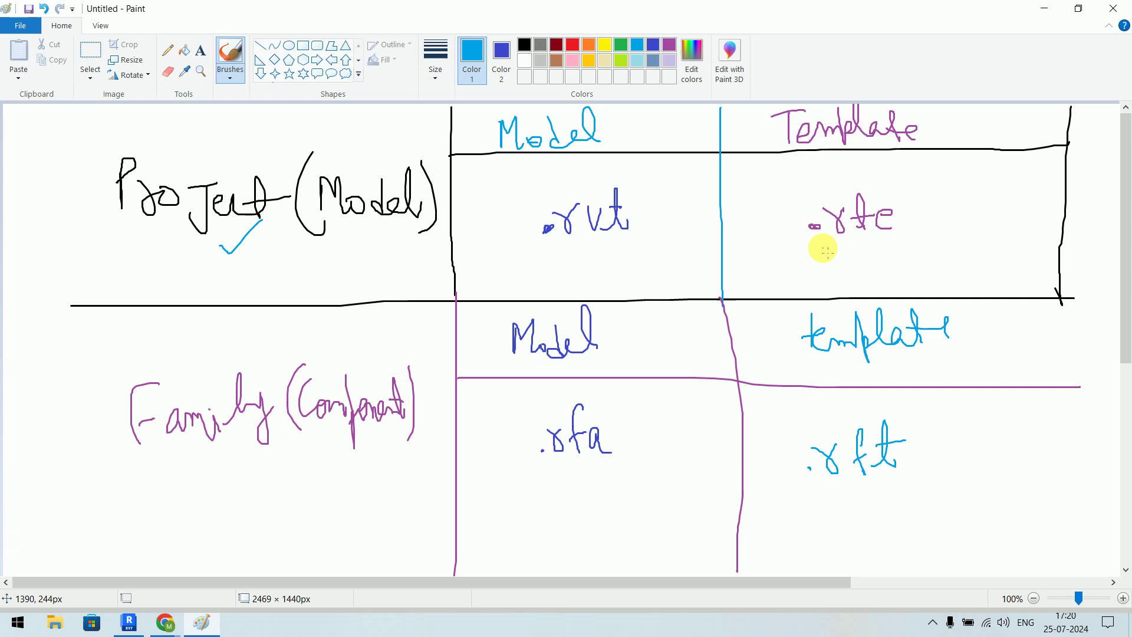
mouse_move(803, 243)
mouse_down()
mouse_move(902, 185)
mouse_move(804, 207)
mouse_move(807, 242)
mouse_up()
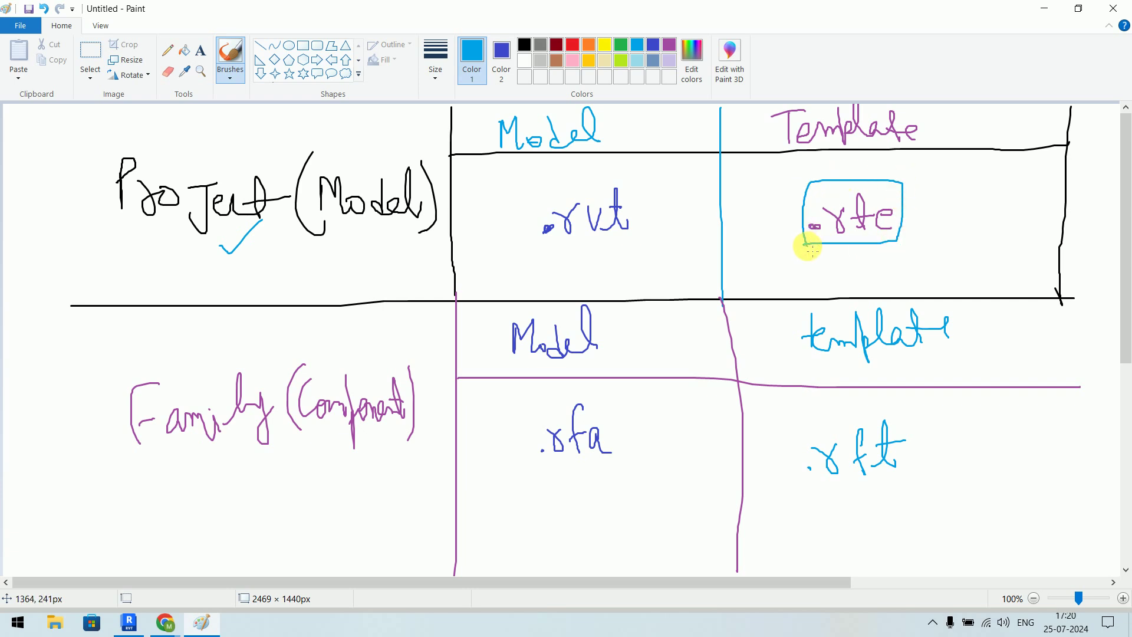
Tick Family (Component) and draw light-blue boxes around .rft, .rfa and .rvt.
drag(244, 481, 286, 457)
mouse_move(805, 494)
mouse_down()
mouse_move(875, 483)
mouse_move(917, 439)
mouse_move(834, 409)
mouse_move(799, 448)
mouse_move(805, 494)
mouse_up()
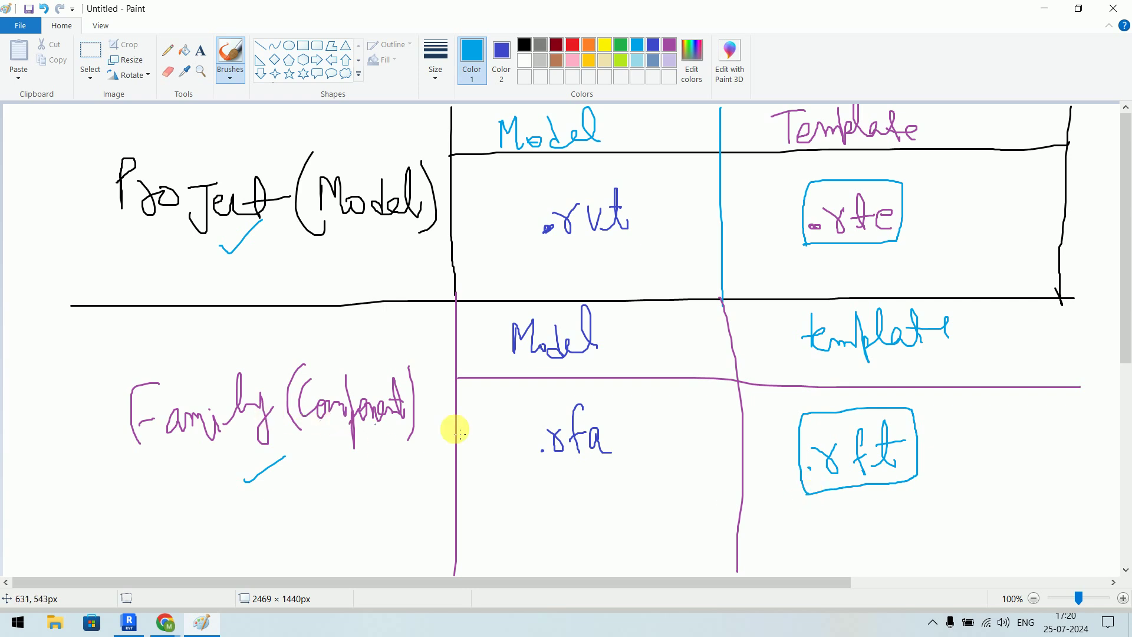
mouse_move(538, 472)
mouse_down()
mouse_move(624, 447)
mouse_move(586, 397)
mouse_move(517, 466)
mouse_move(553, 473)
mouse_up()
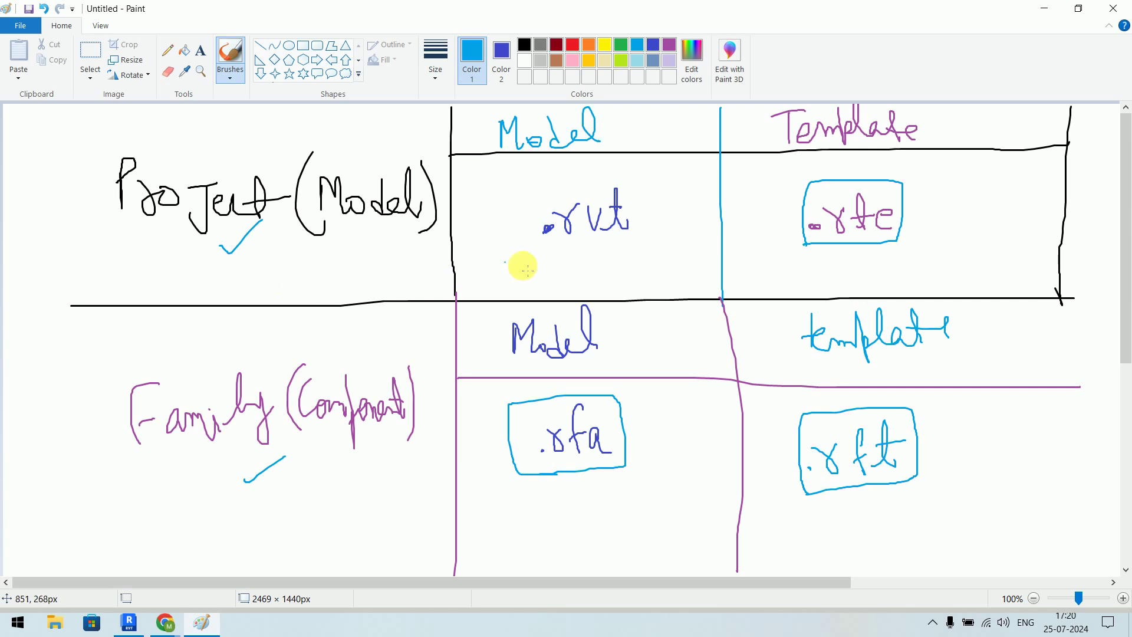
mouse_move(657, 253)
mouse_down()
mouse_move(652, 192)
mouse_move(530, 182)
mouse_move(532, 255)
mouse_move(652, 254)
mouse_up()
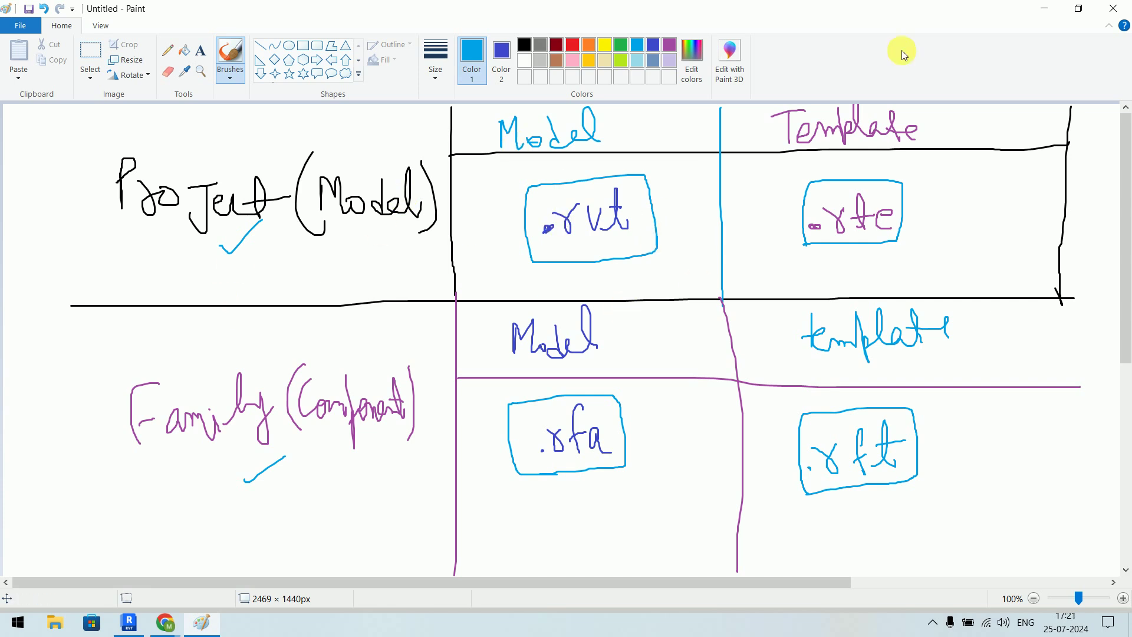
Back in Revit, select Revit Structure Project 1.0001 but cancel, then start a new project.
click(1045, 11)
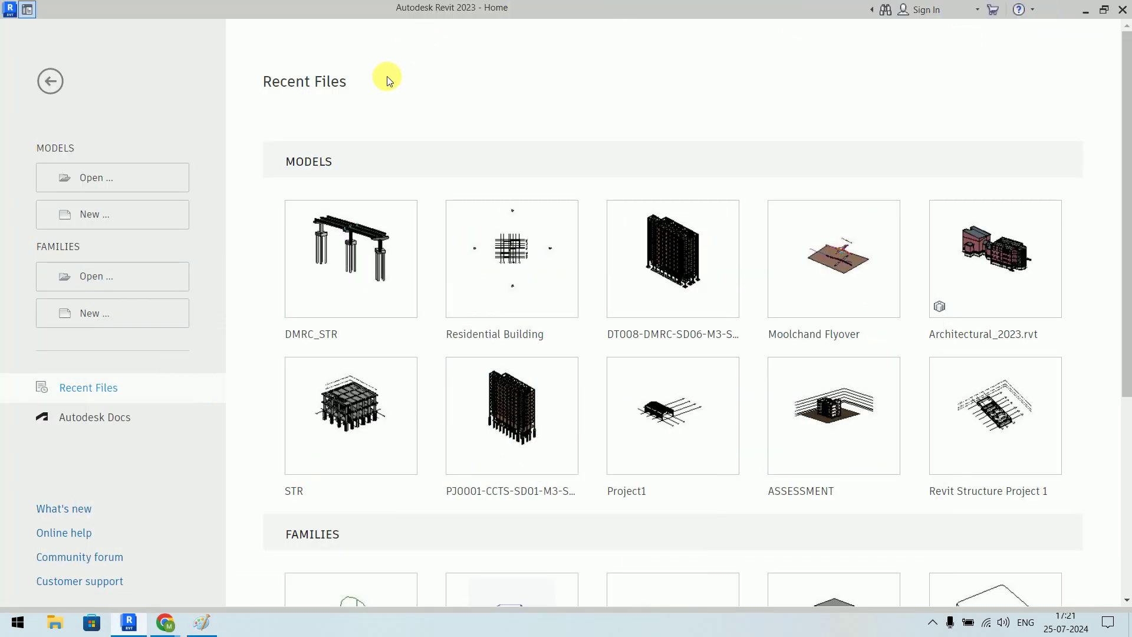
click(104, 176)
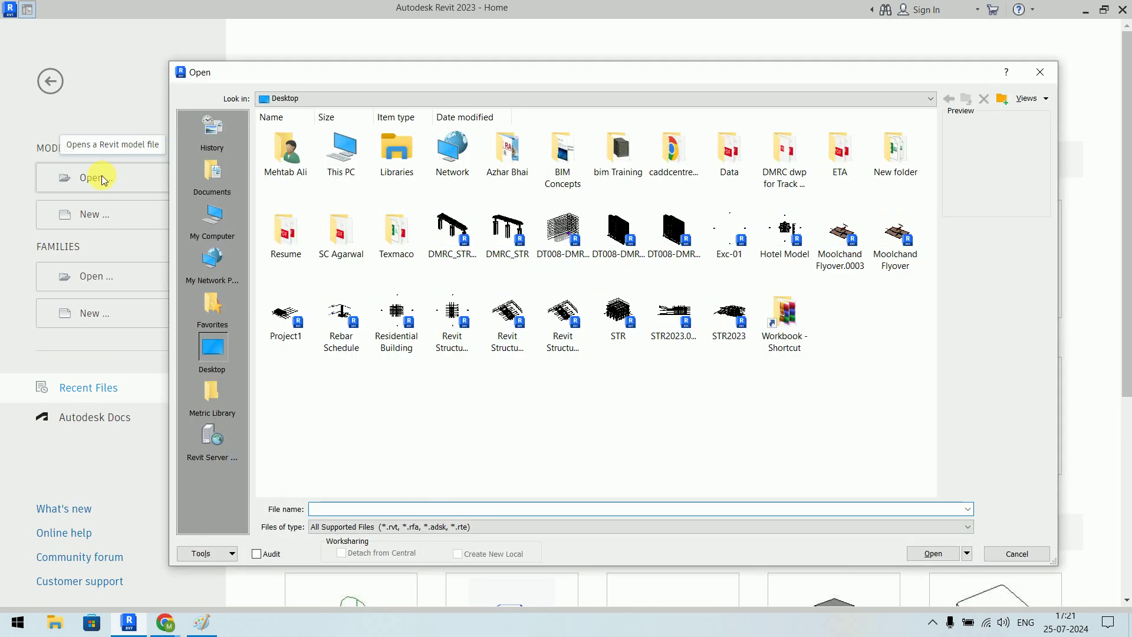
click(455, 313)
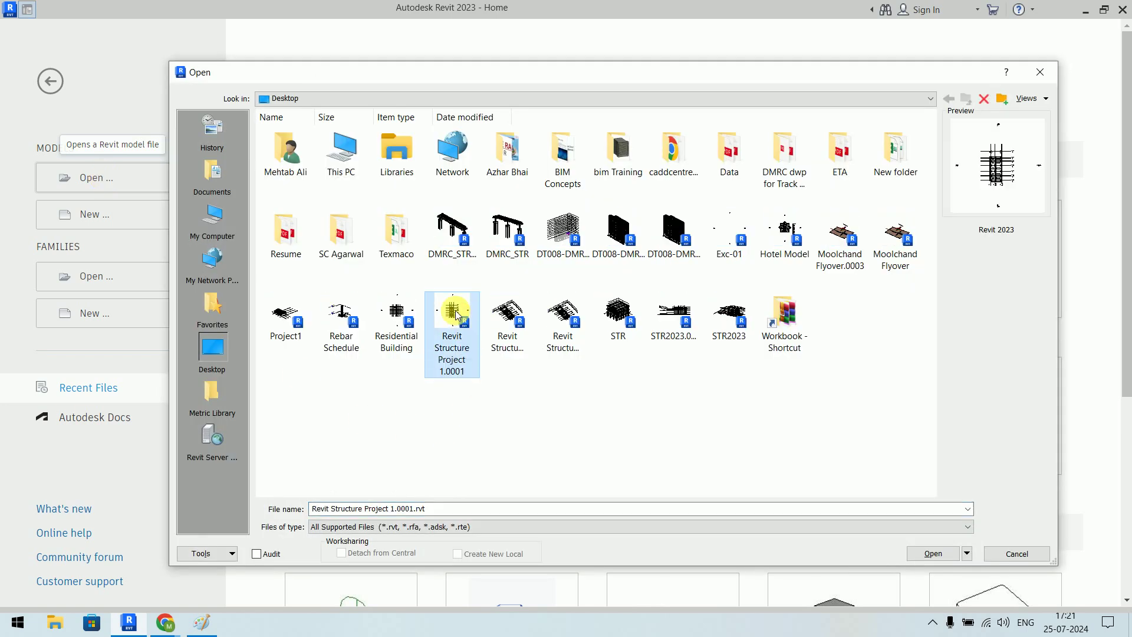
click(433, 510)
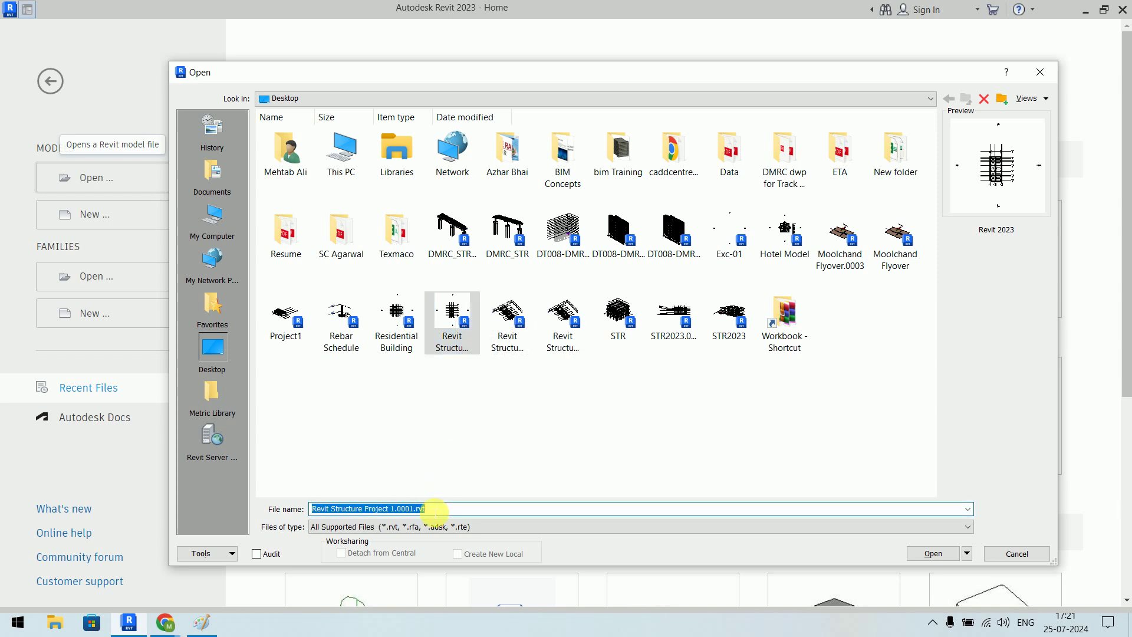
click(433, 510)
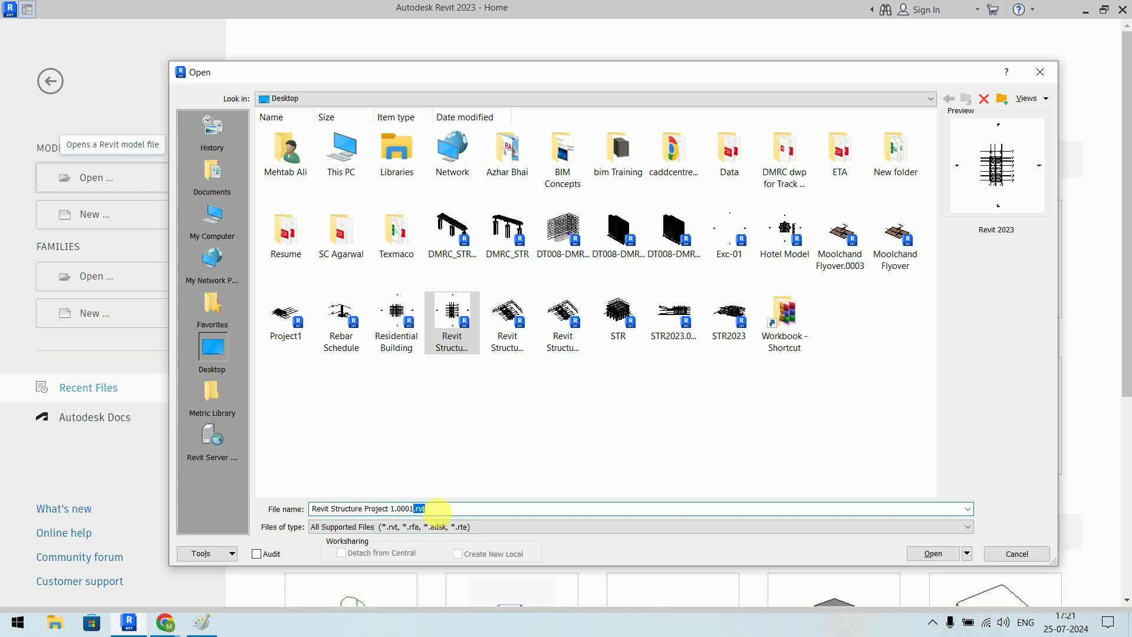
click(1016, 553)
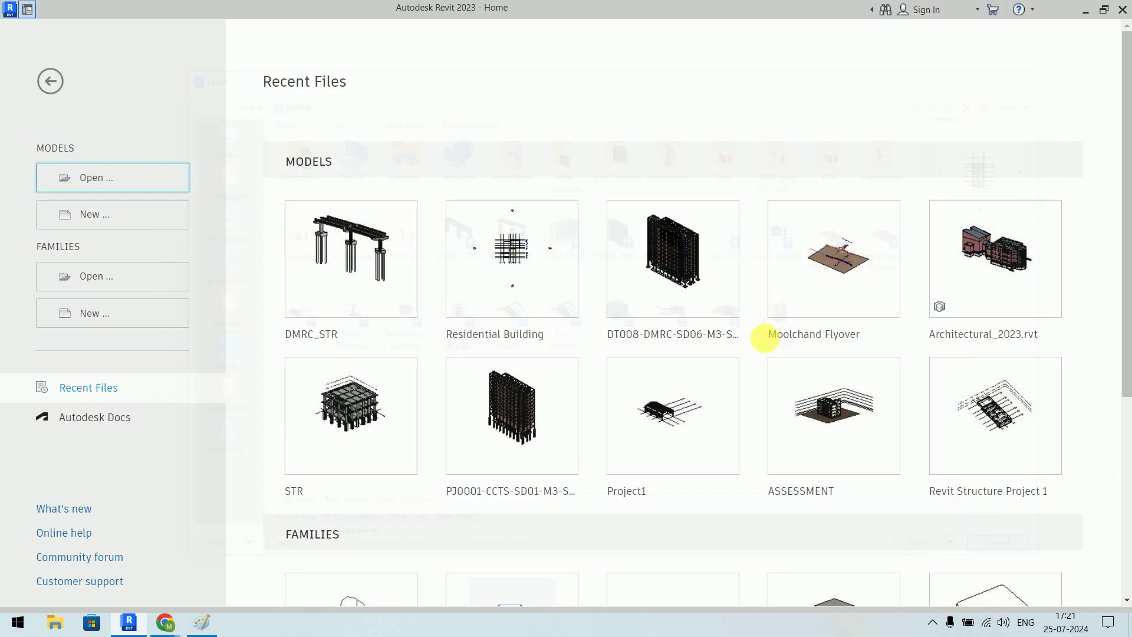
click(136, 219)
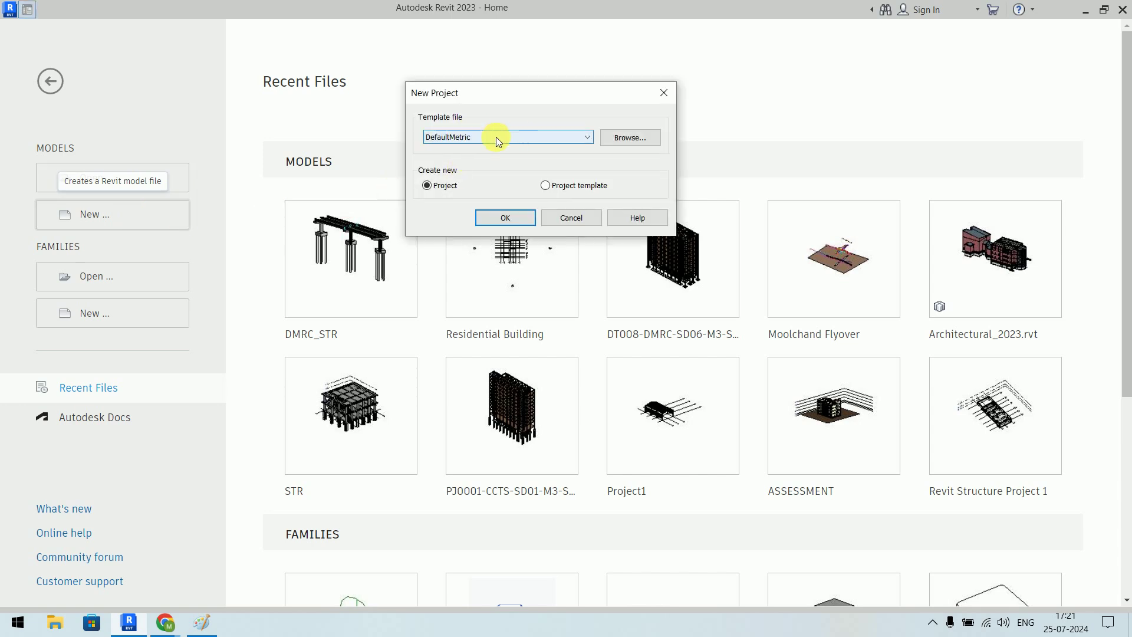
click(631, 137)
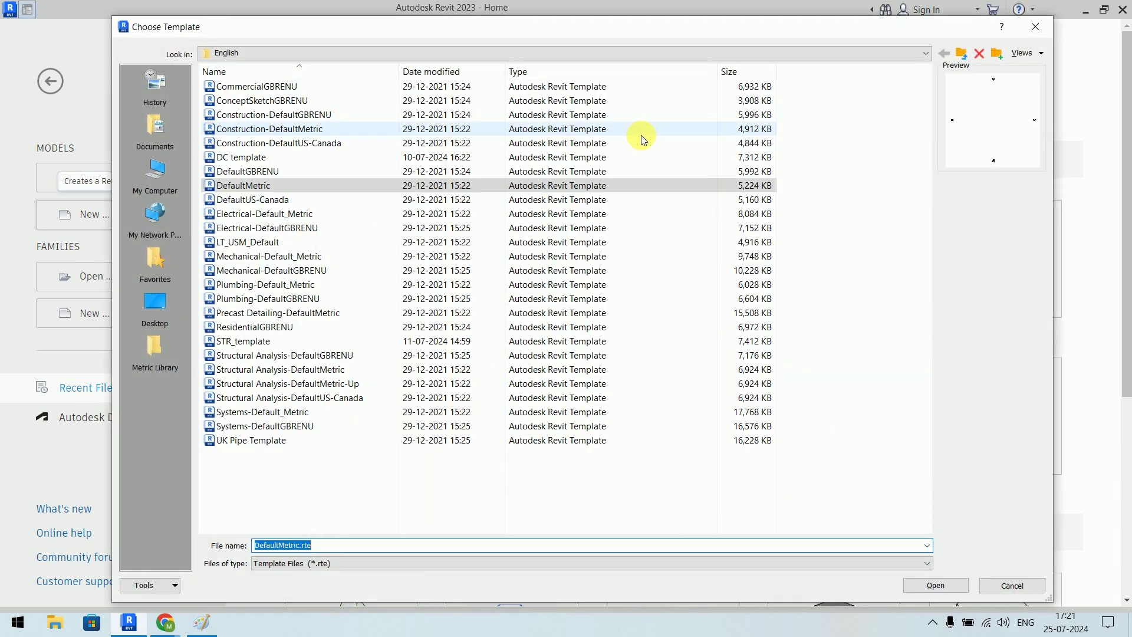
click(293, 199)
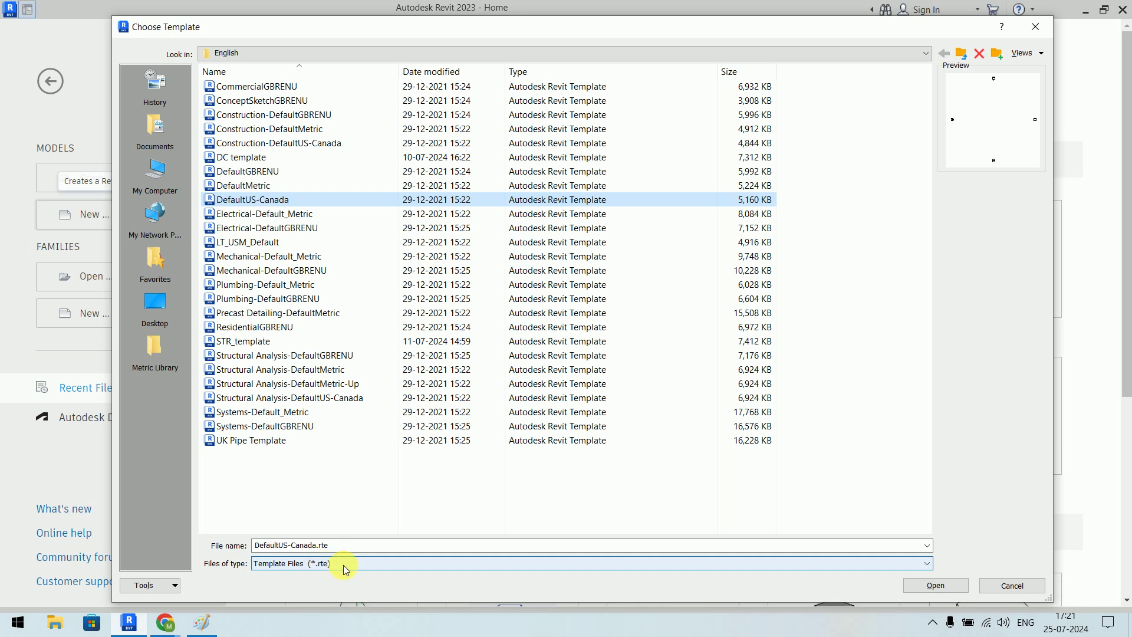
key(Escape)
key(Escape)
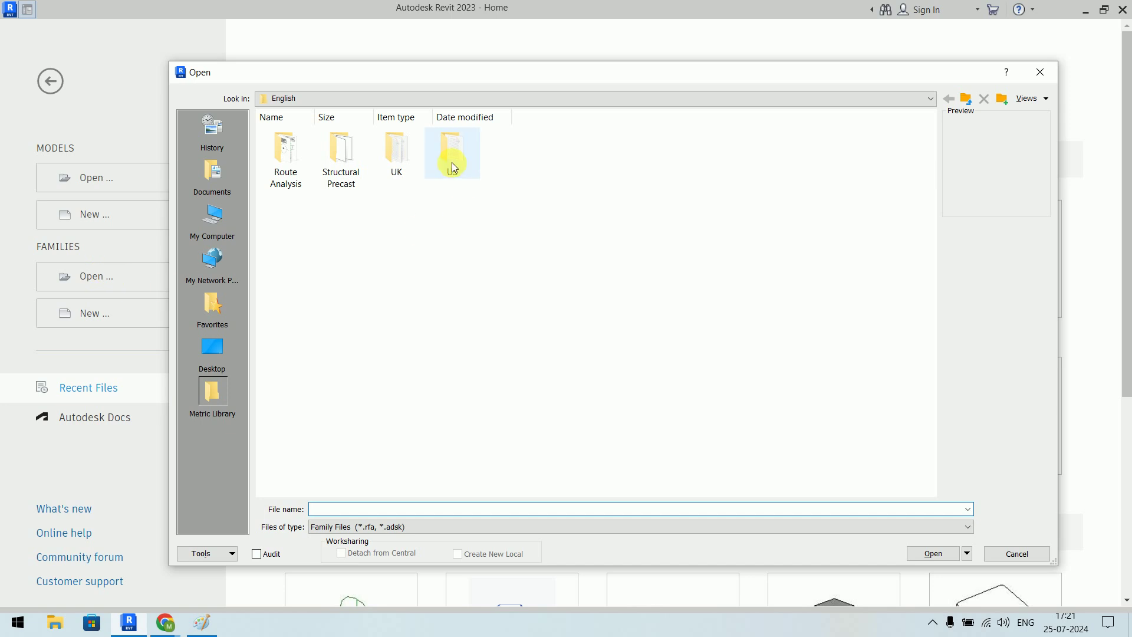
double_click(451, 163)
double_click(569, 341)
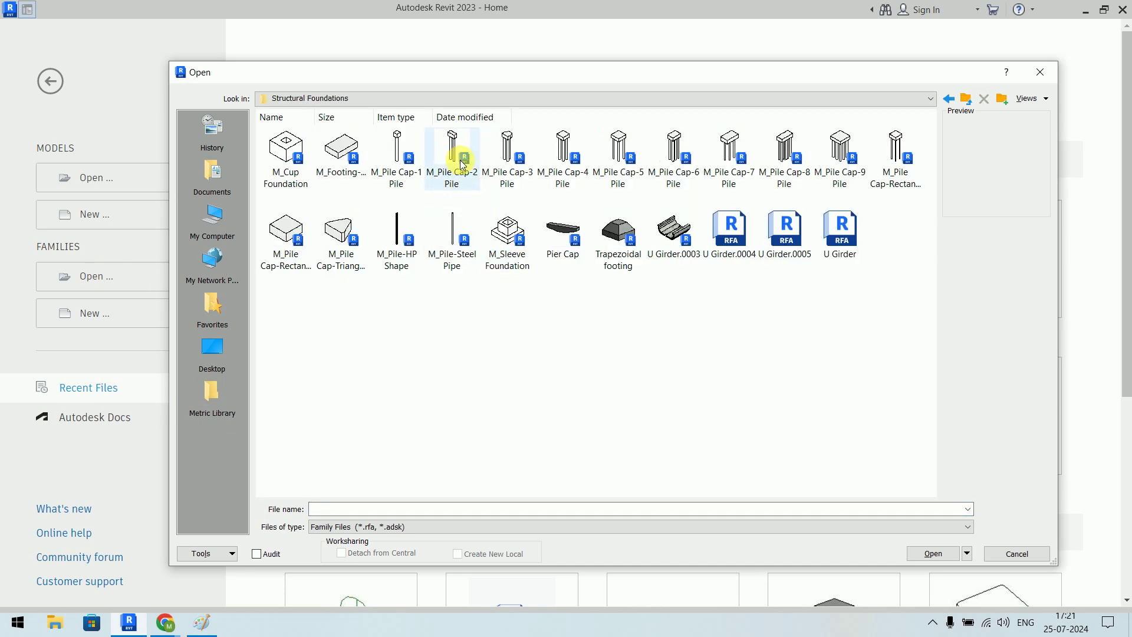
click(463, 165)
click(389, 509)
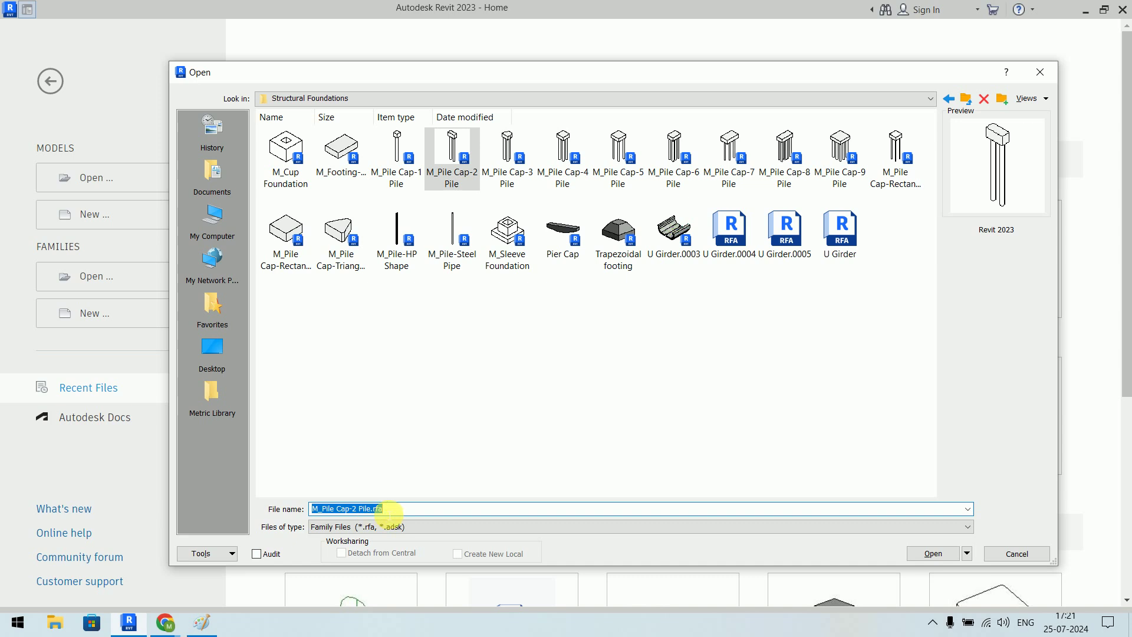
key(Escape)
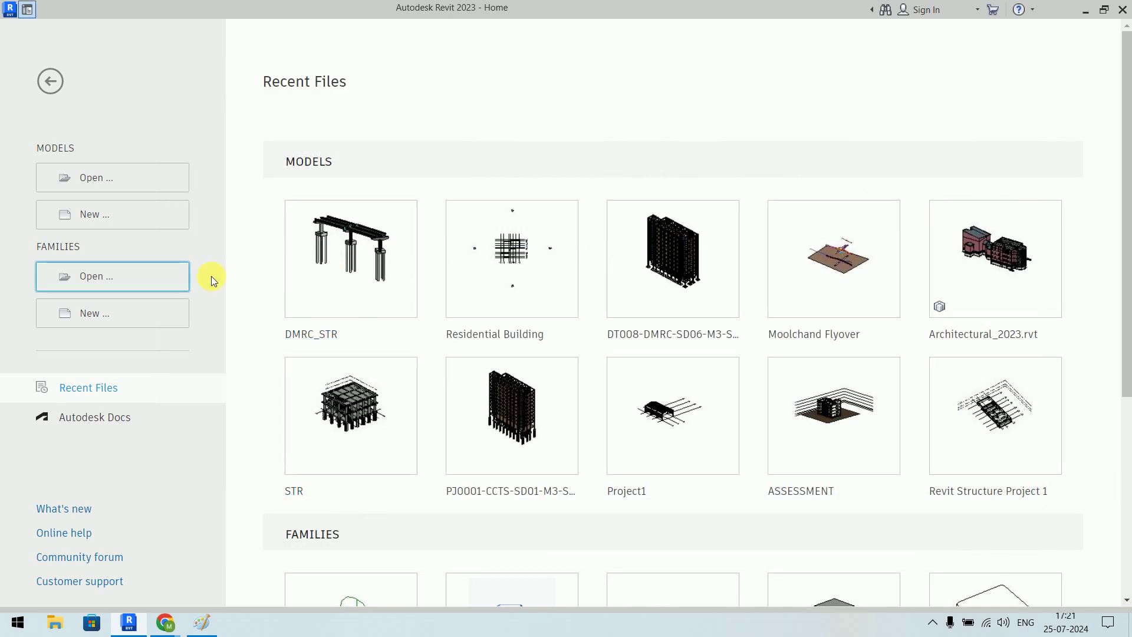
click(153, 319)
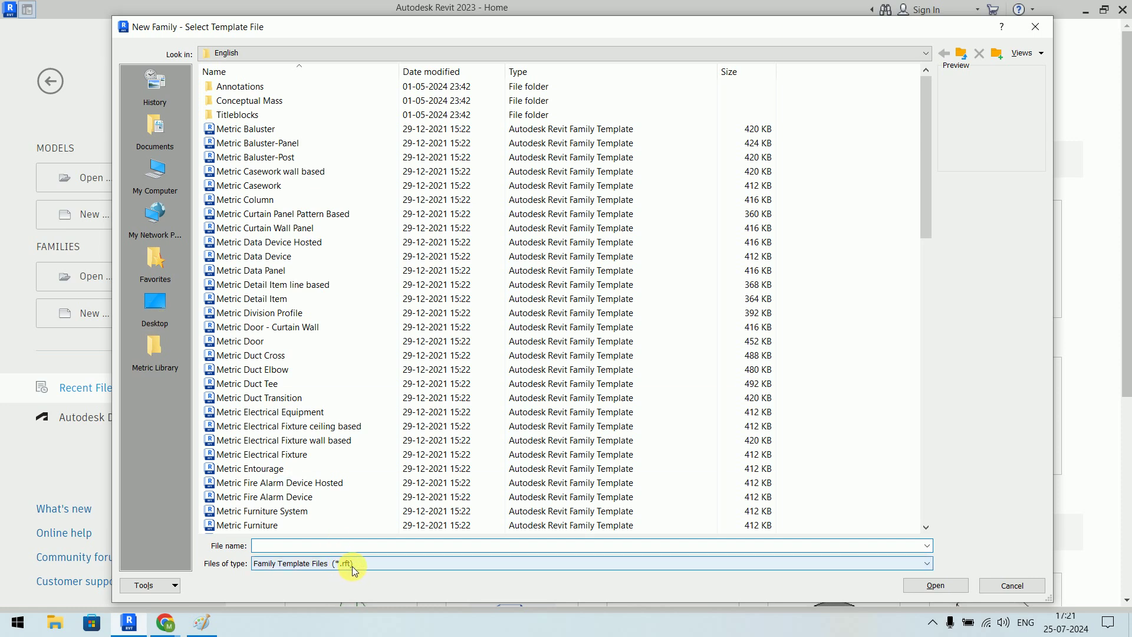
click(1011, 587)
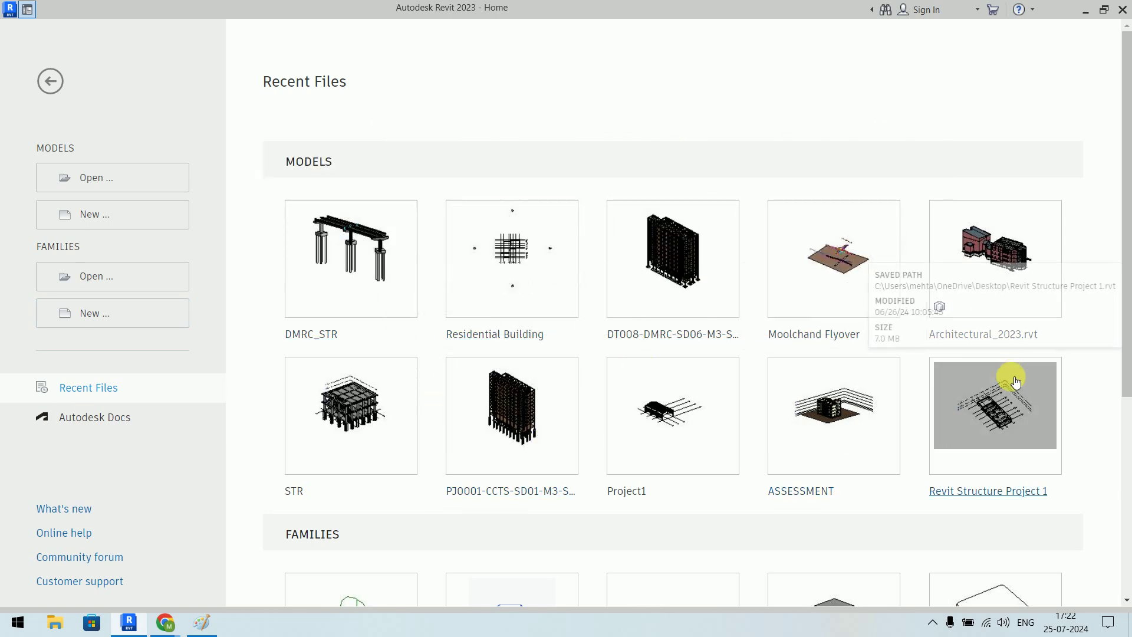
scroll(1036, 292, down, 5)
scroll(1039, 296, up, 5)
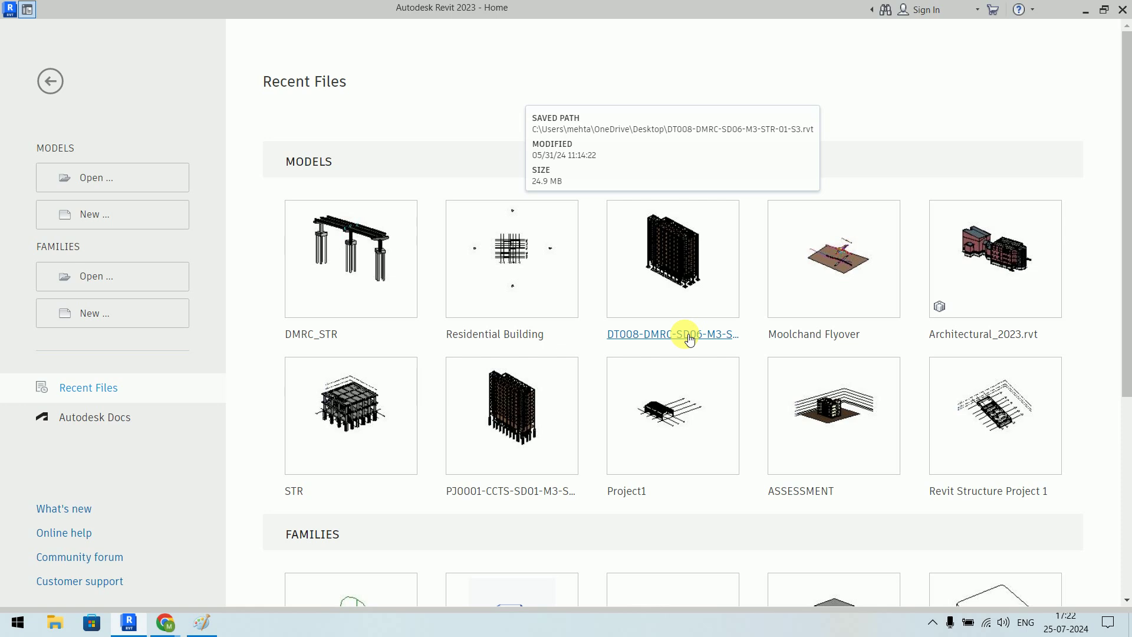
Open Moolchand Flyover, dock the Project Browser under Properties, and open Level 1.
click(818, 333)
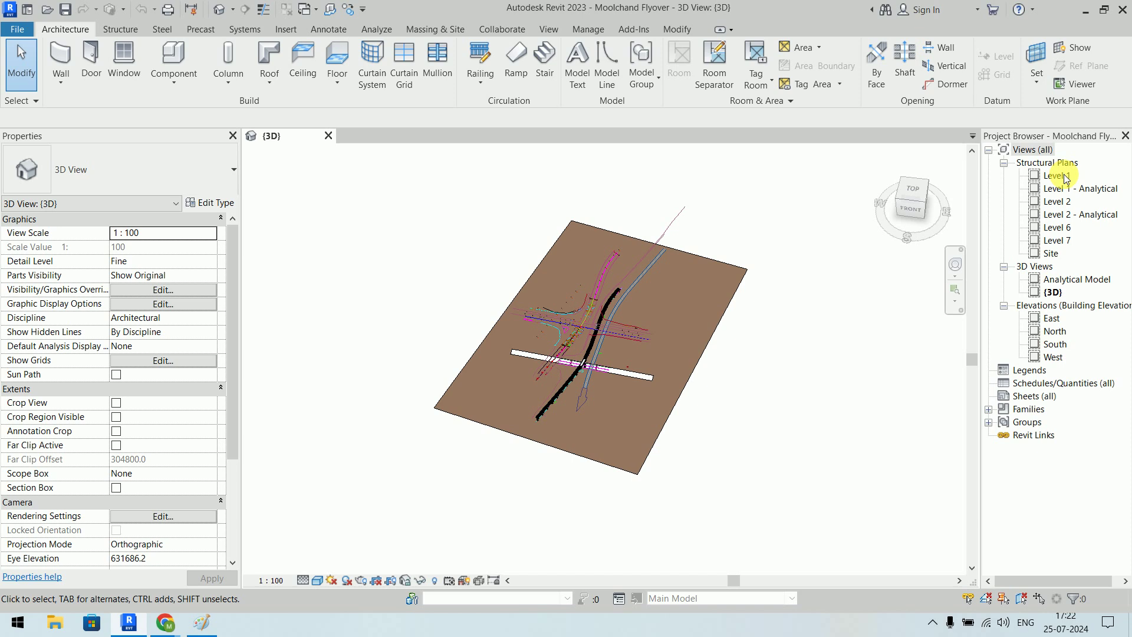
mouse_move(1055, 137)
mouse_down()
mouse_move(119, 554)
mouse_move(89, 580)
mouse_up()
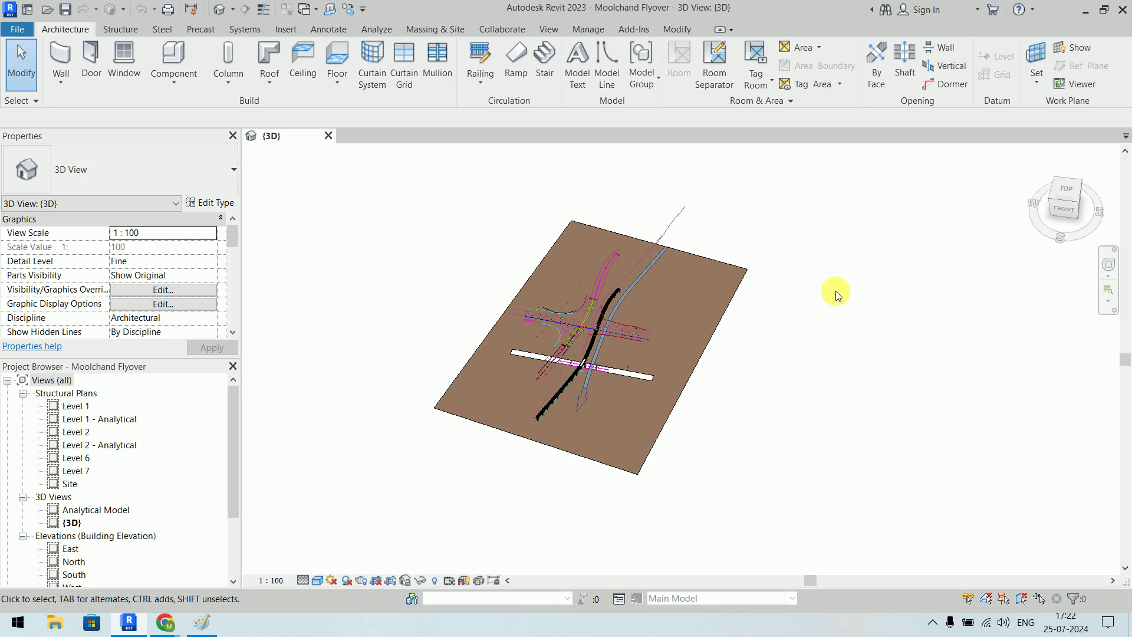
double_click(75, 405)
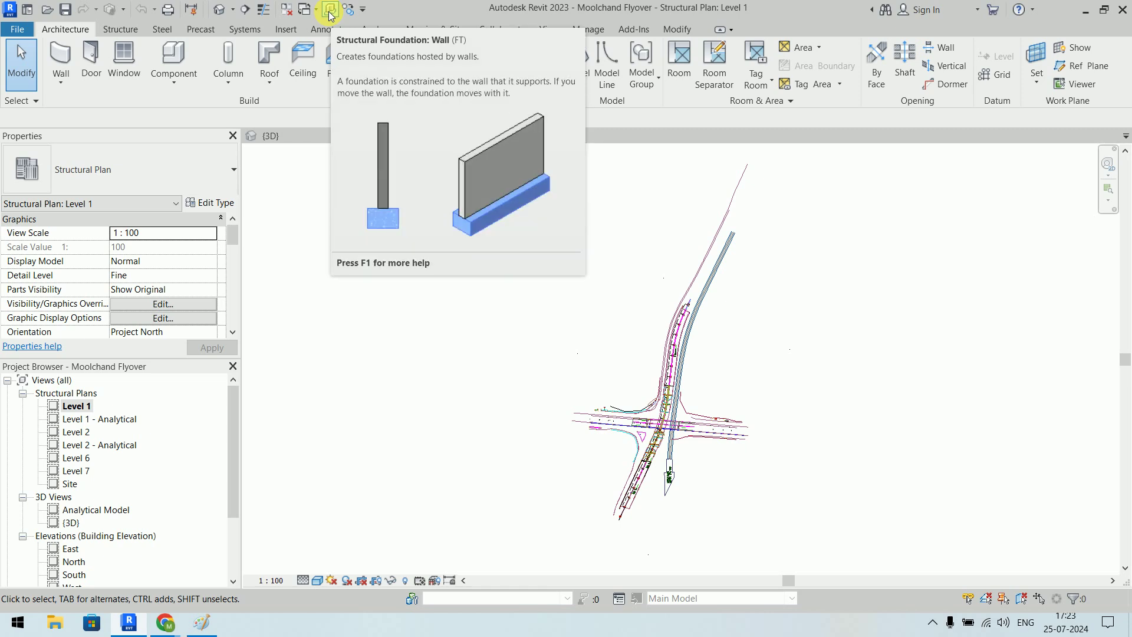
Remove the wall foundation and two other shortcuts from the Quick Access Toolbar.
right_click(329, 14)
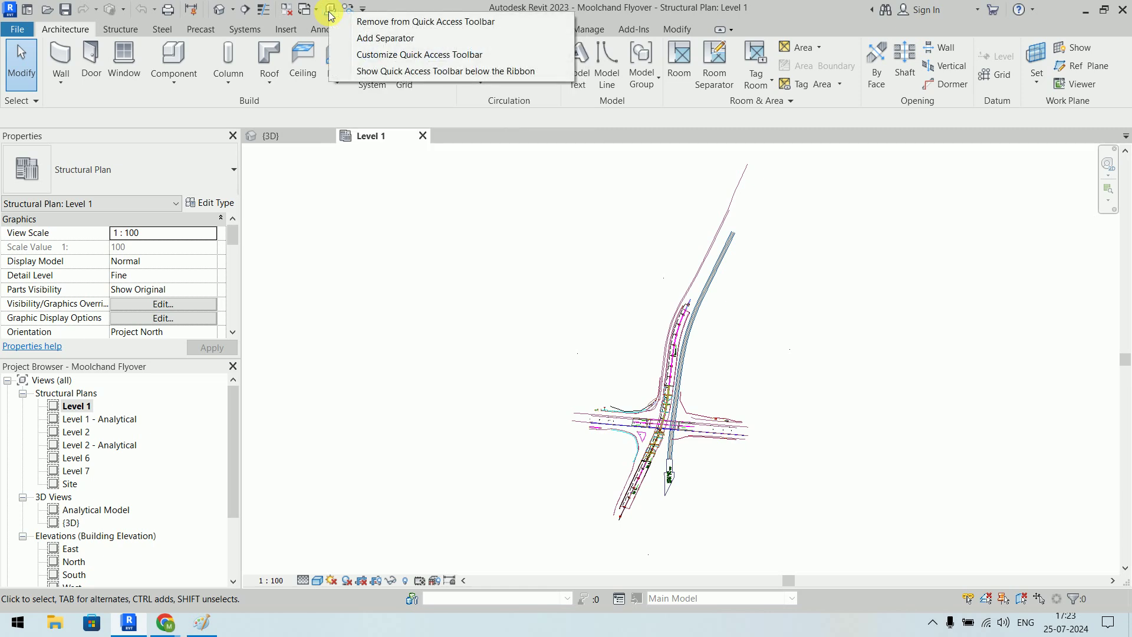
click(338, 24)
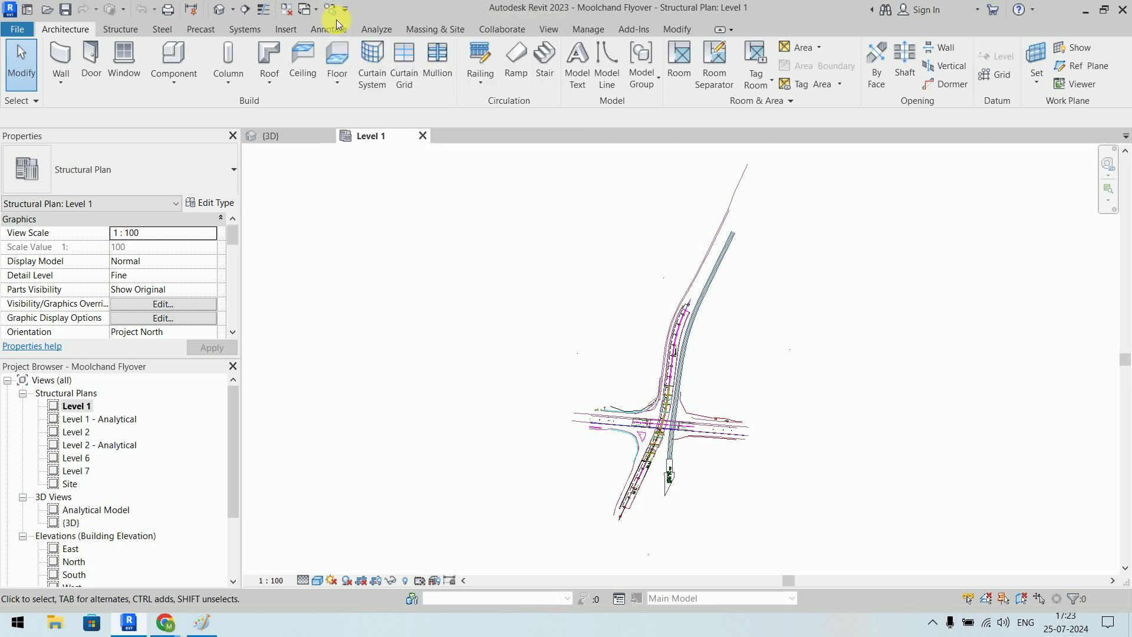
right_click(331, 13)
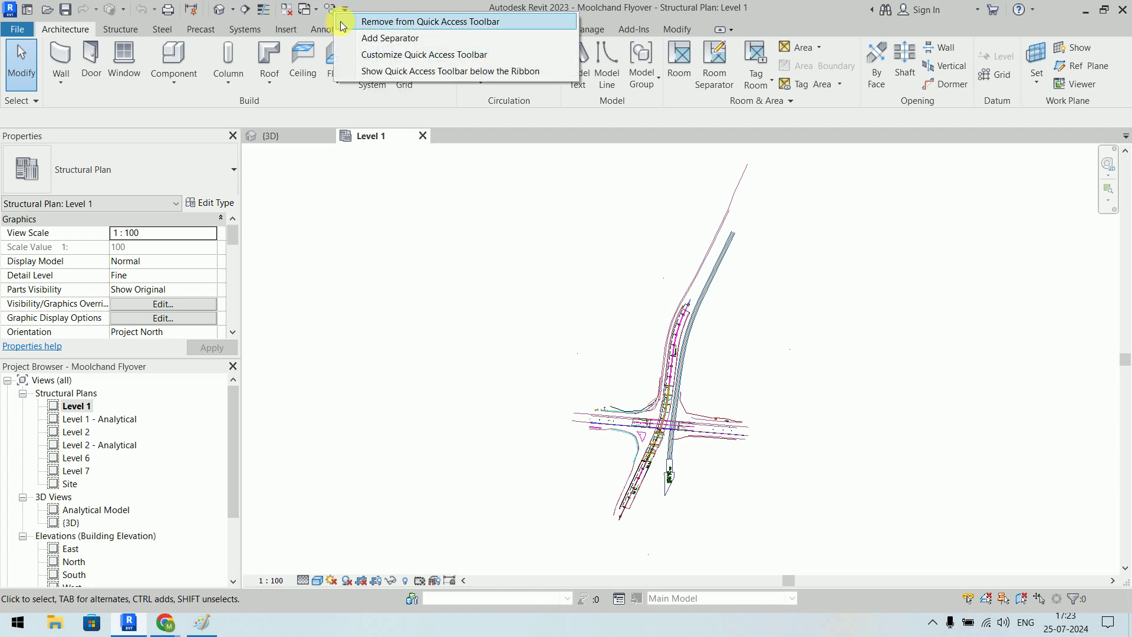
click(341, 23)
right_click(304, 10)
click(314, 27)
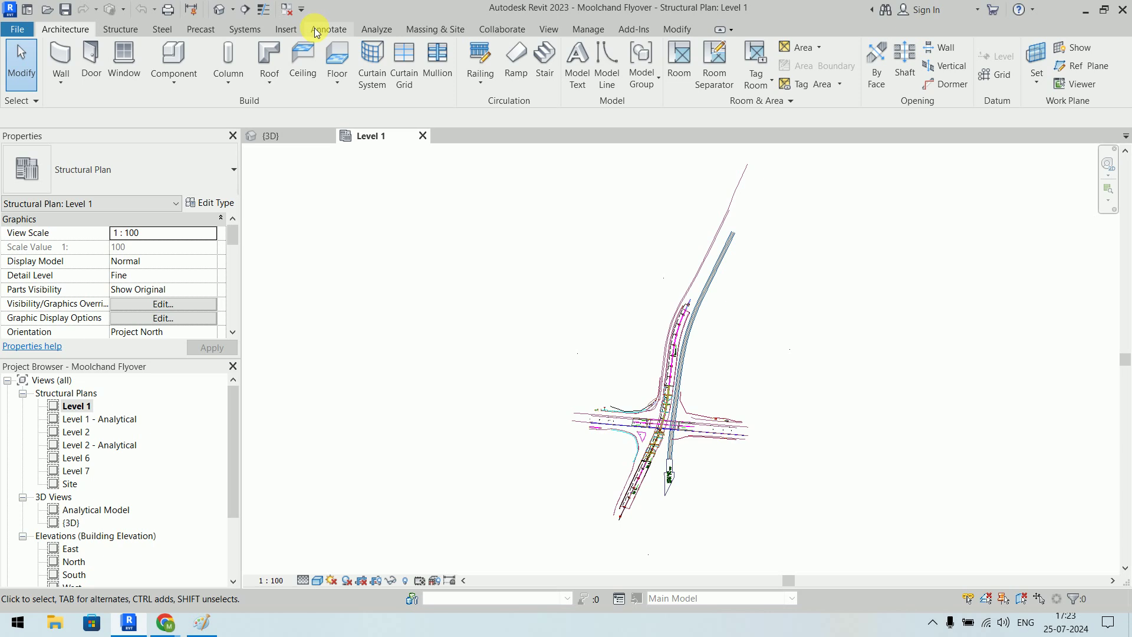
Add Air Terminal and Pipe from the Systems tab to the Quick Access Toolbar.
click(257, 31)
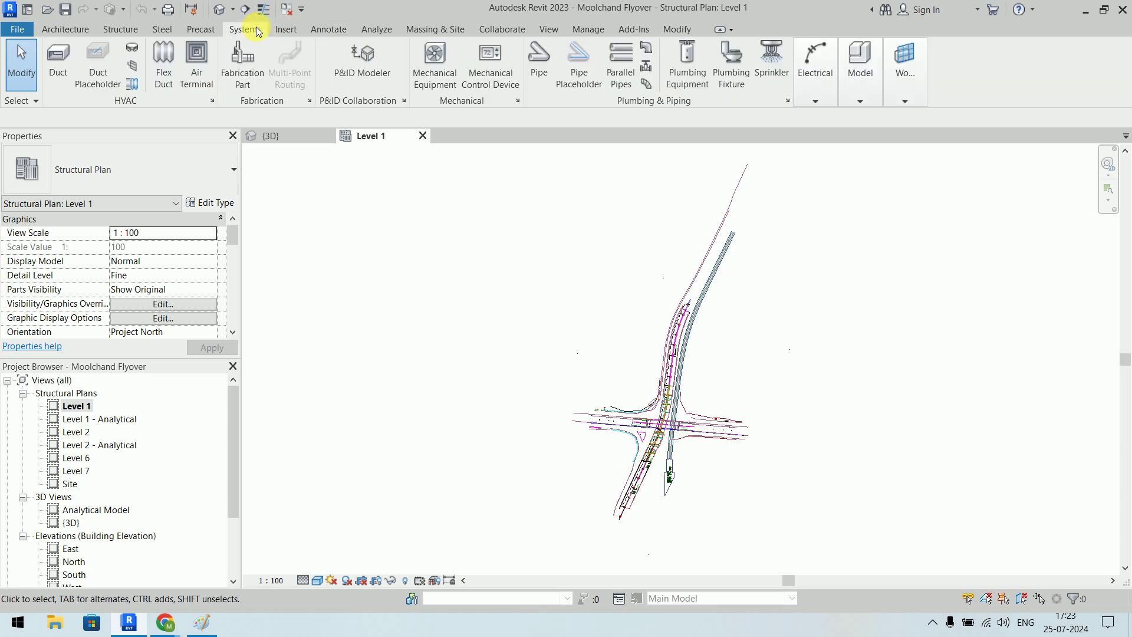
right_click(202, 74)
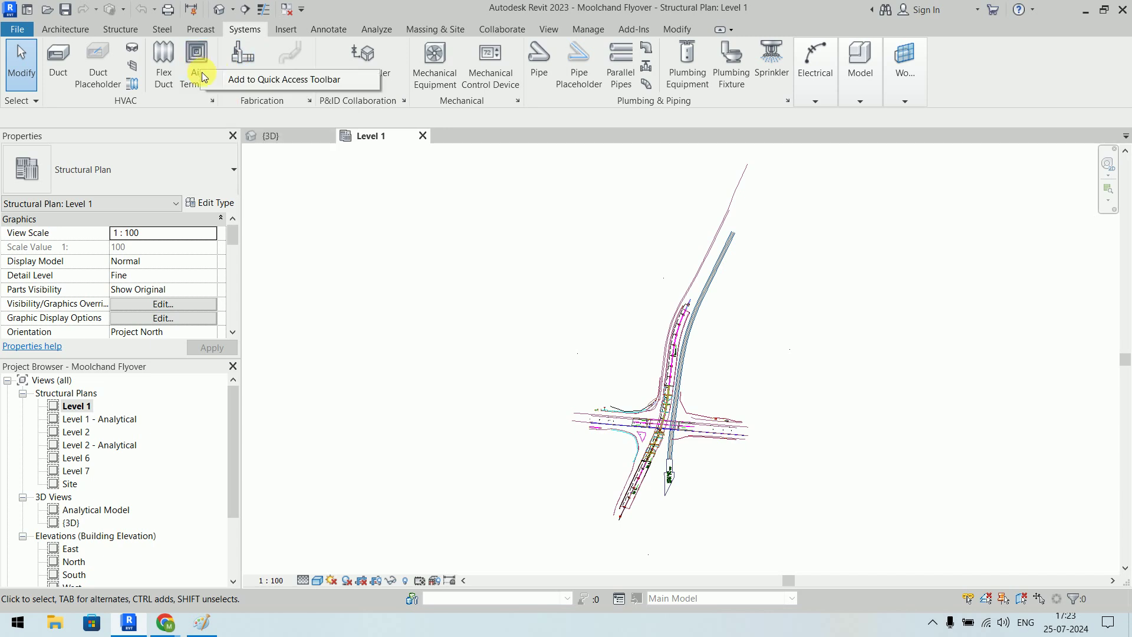
click(220, 86)
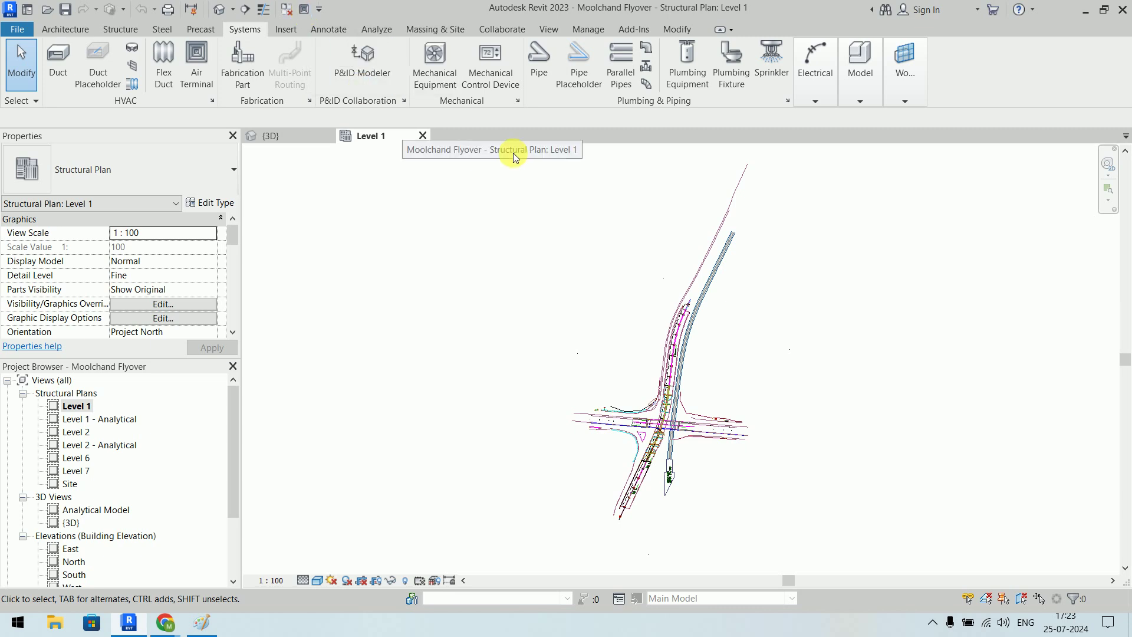
right_click(539, 71)
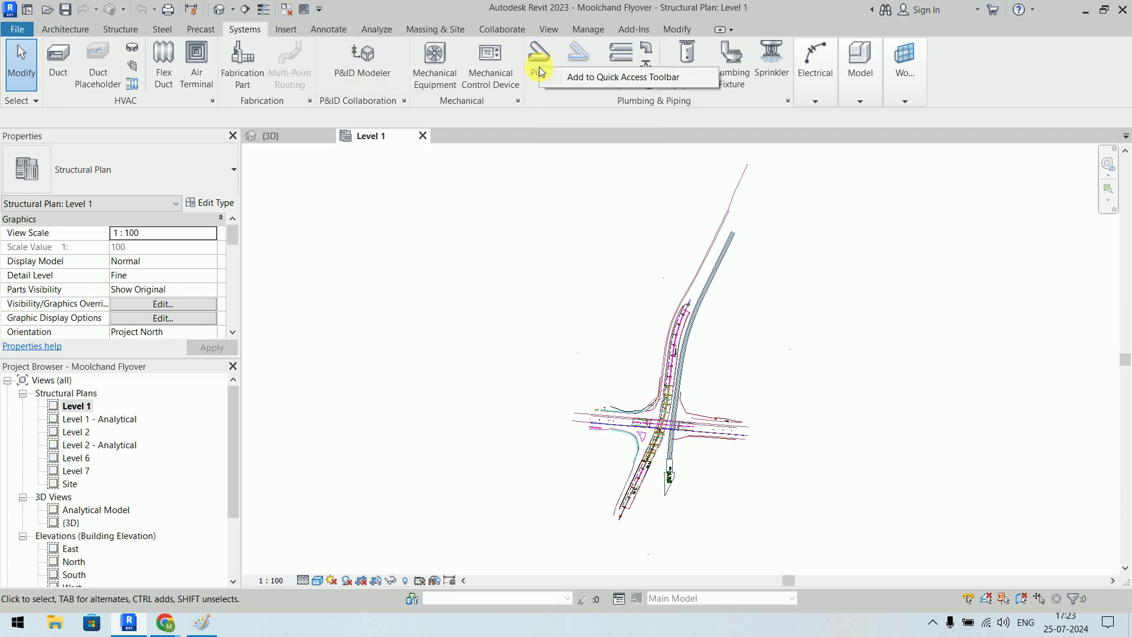
click(566, 77)
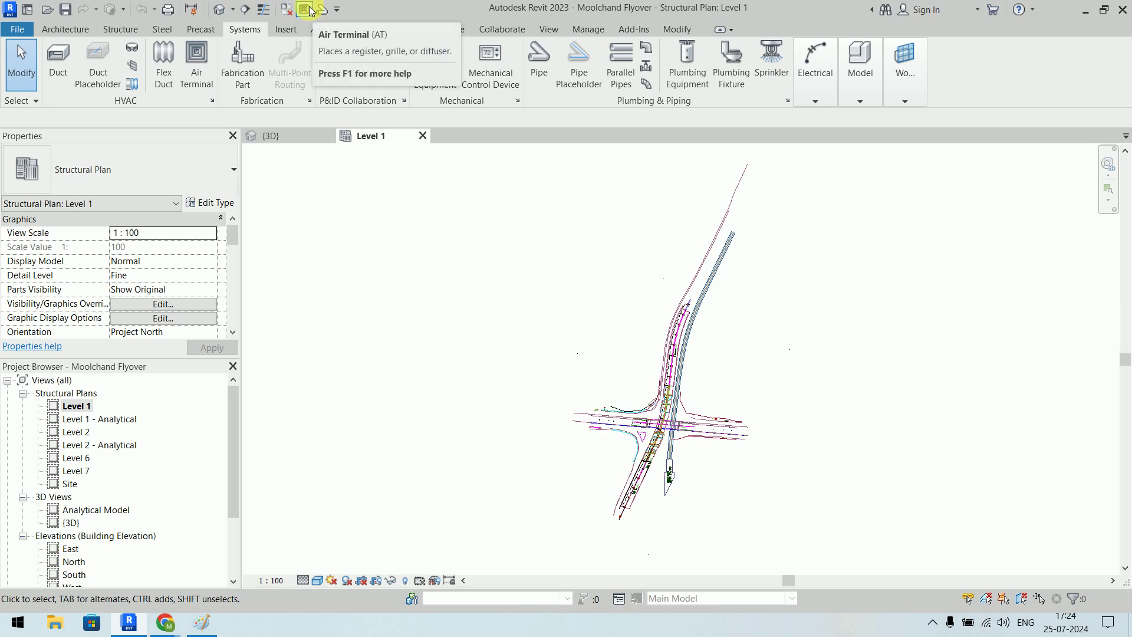
Browse the Architecture, Structure, Steel and Precast tabs, ending on Systems.
click(82, 29)
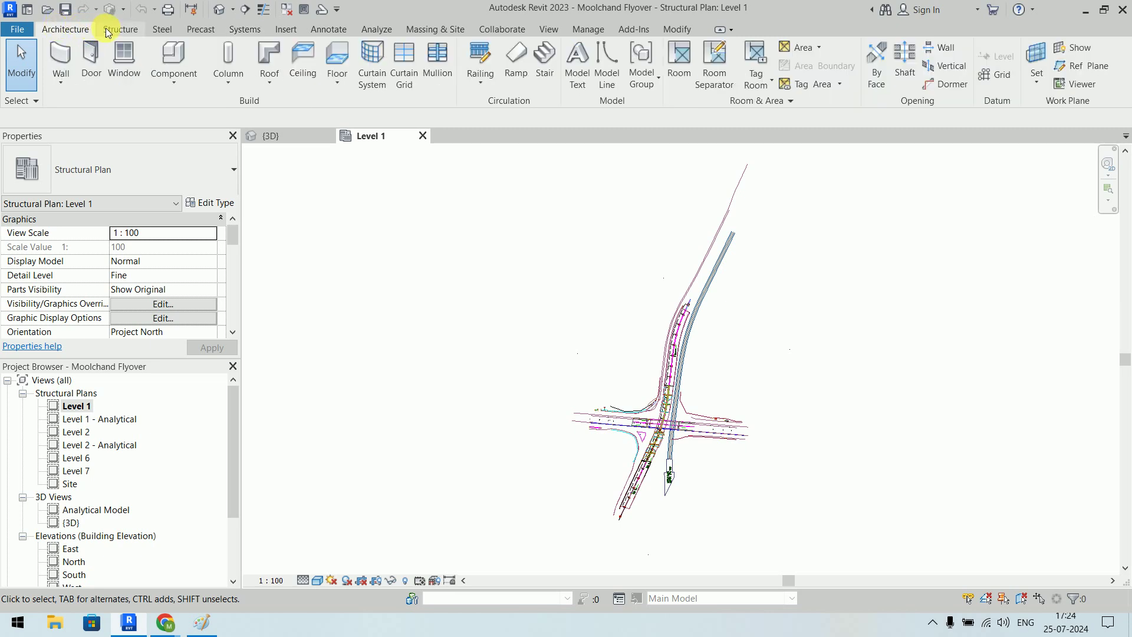
click(131, 32)
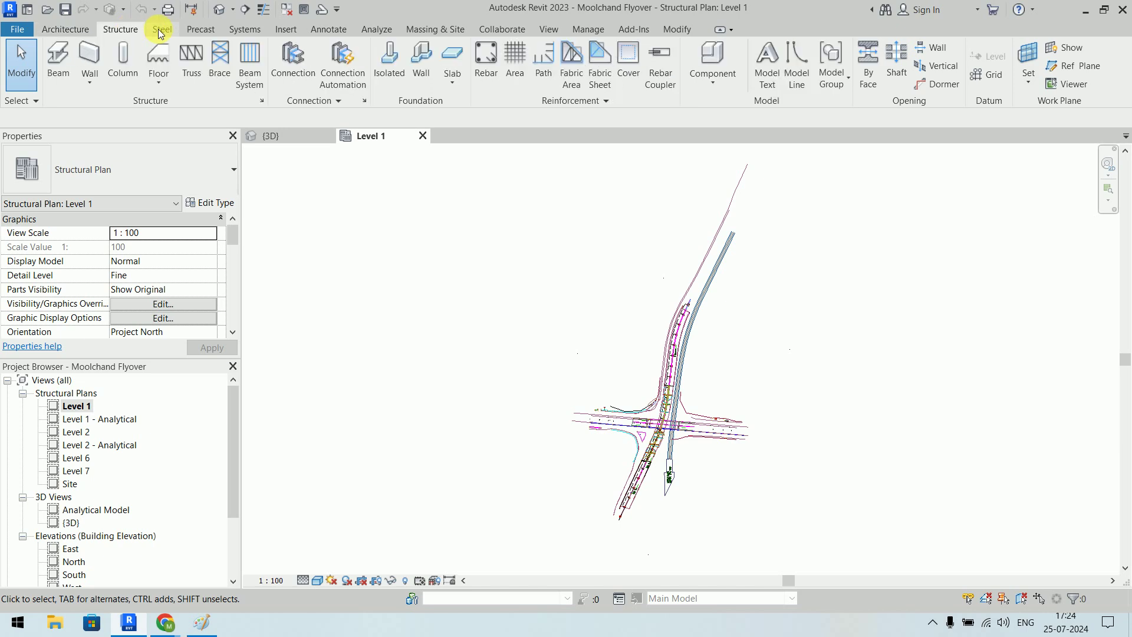
click(159, 34)
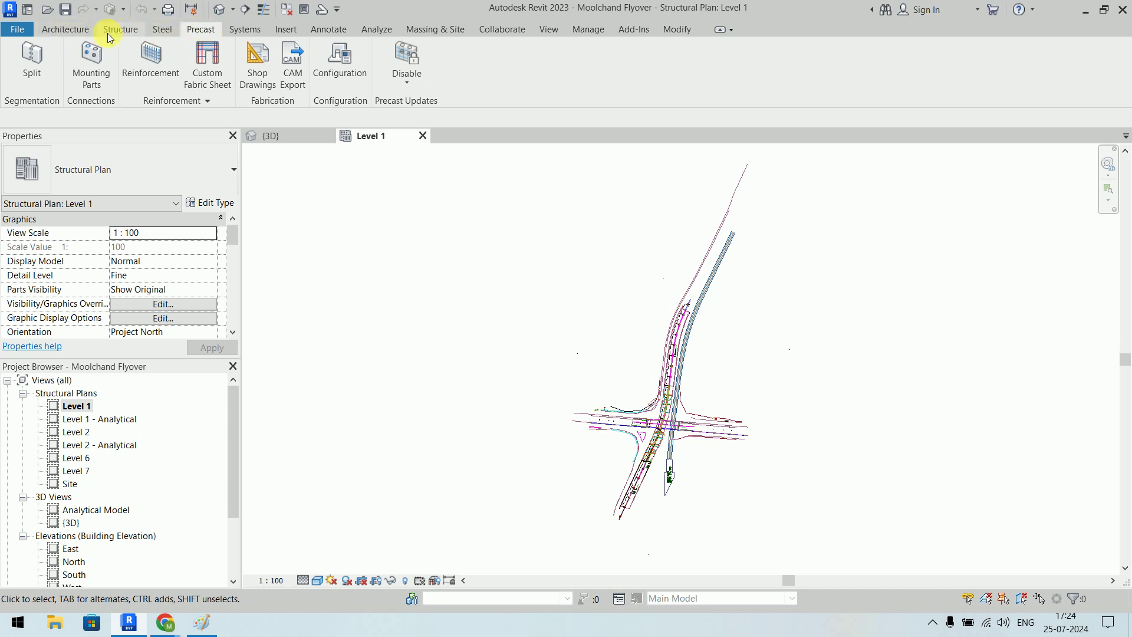
click(63, 32)
click(125, 30)
click(168, 29)
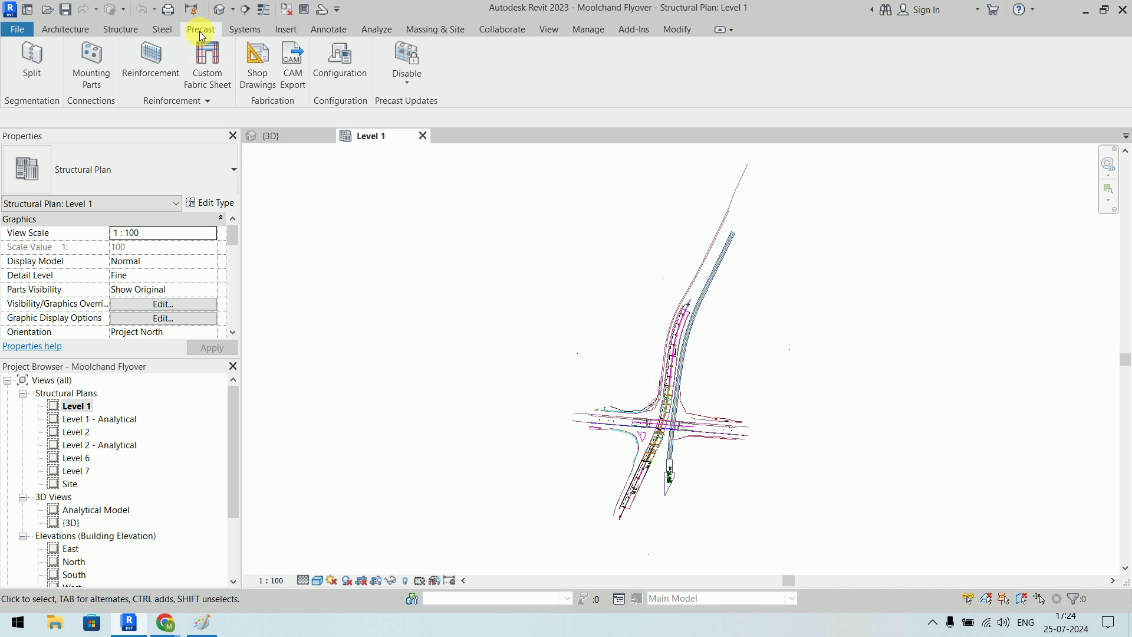
click(240, 32)
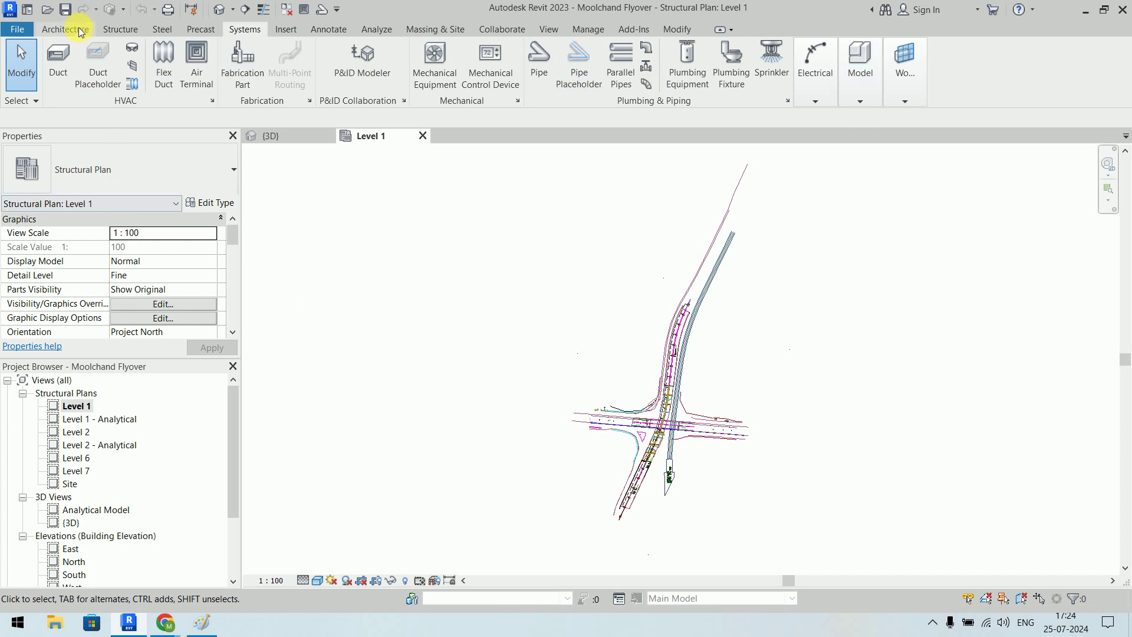
Cycle through Structure, Steel and Precast once more, back to the Systems tab.
click(120, 29)
click(160, 31)
click(201, 29)
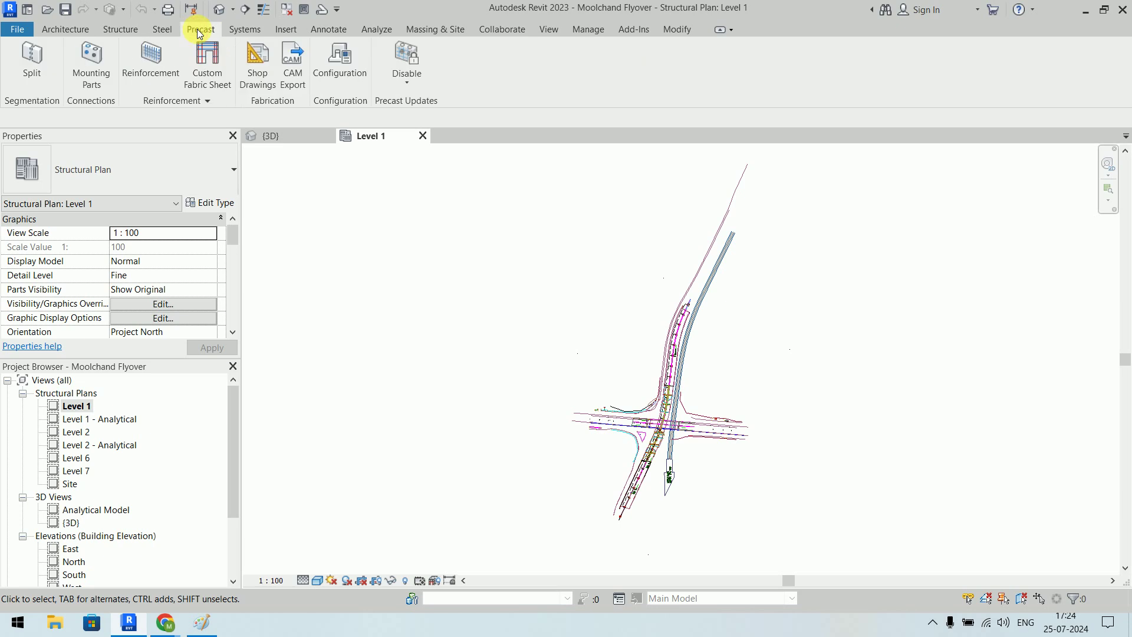
click(234, 31)
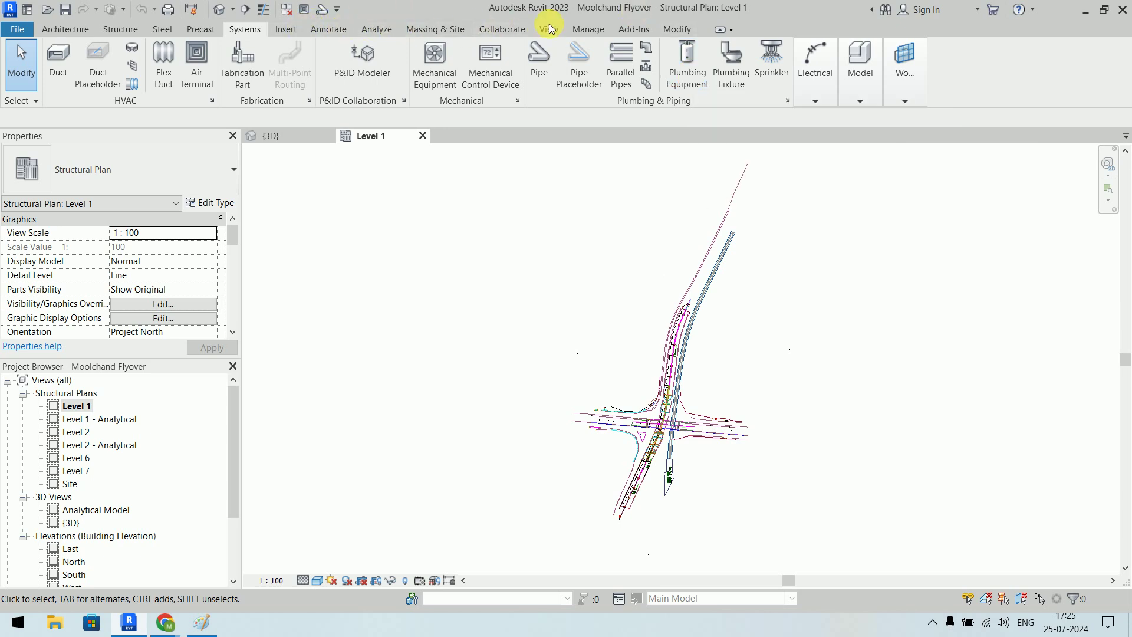
click(732, 31)
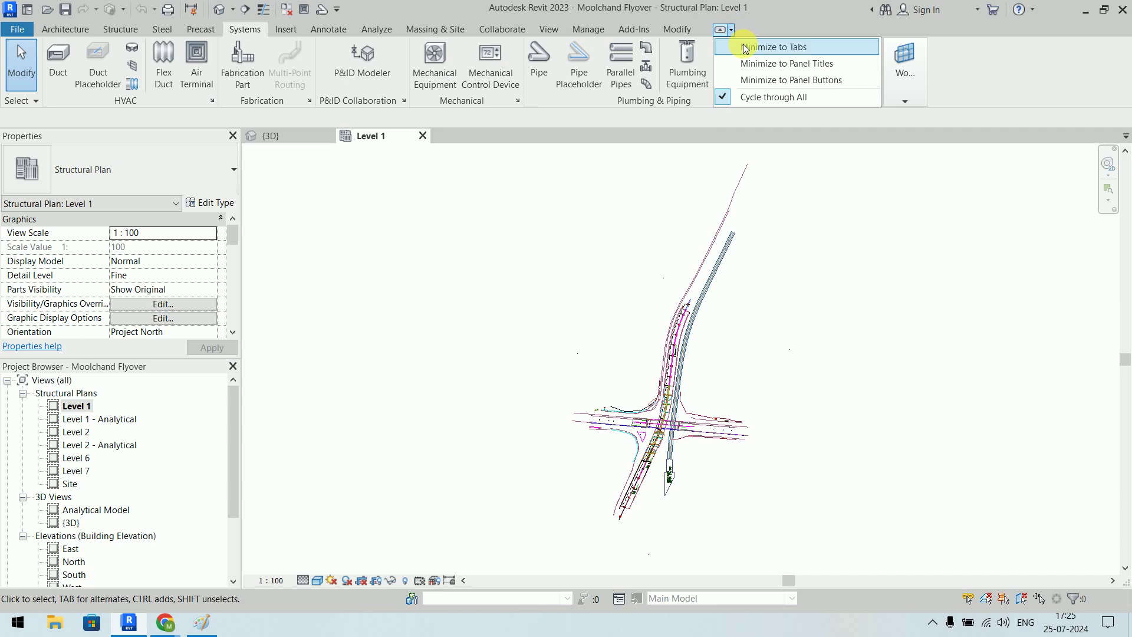
click(743, 47)
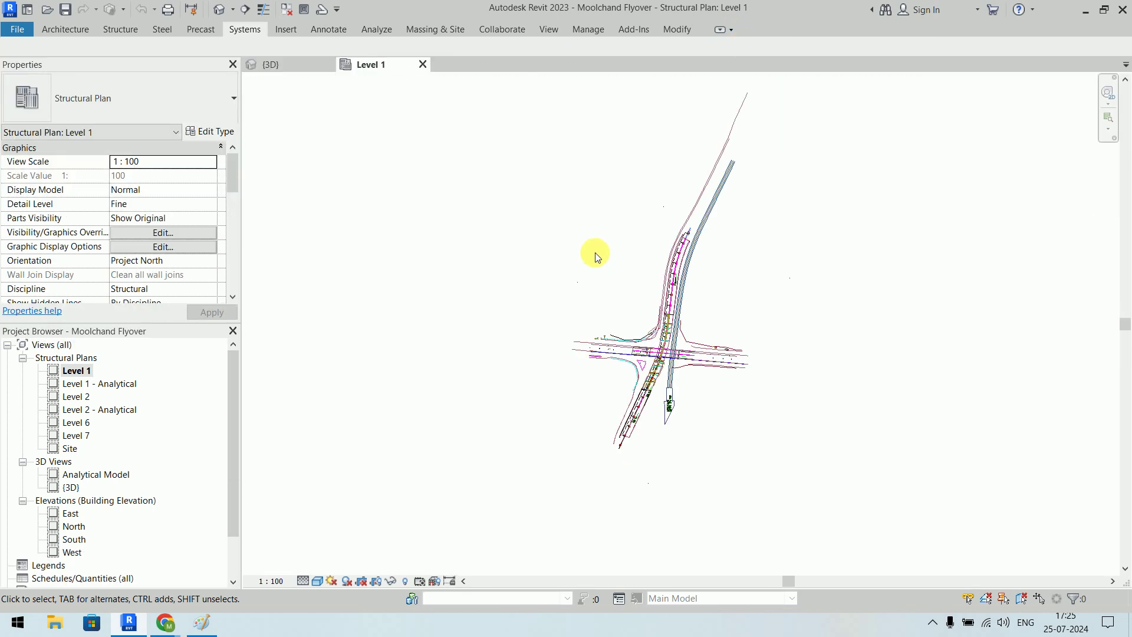
click(730, 30)
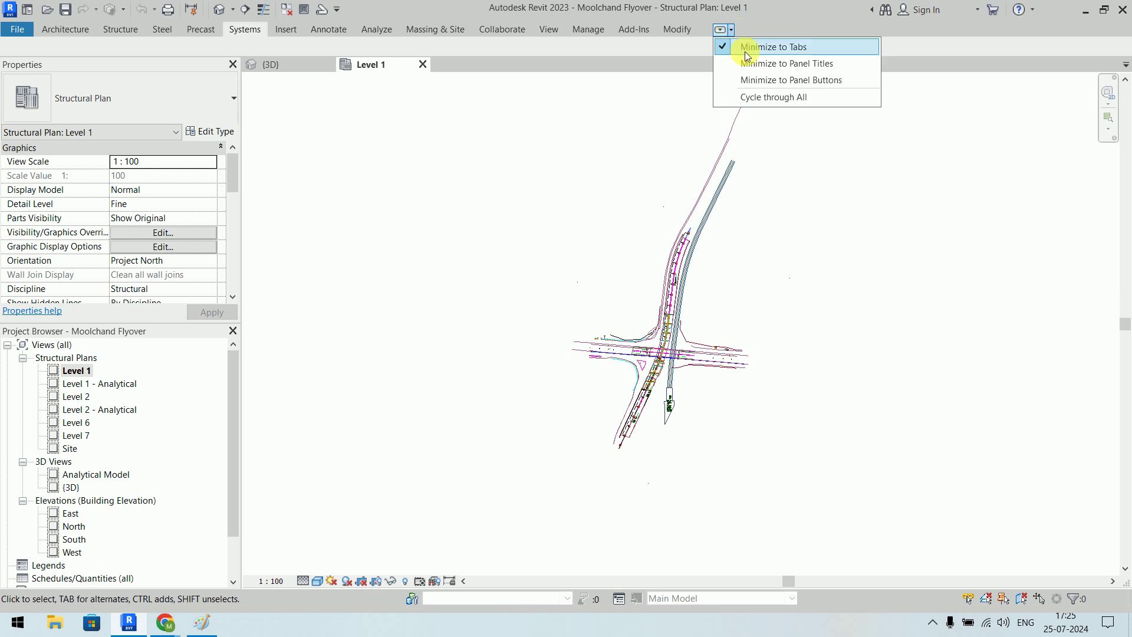
click(757, 65)
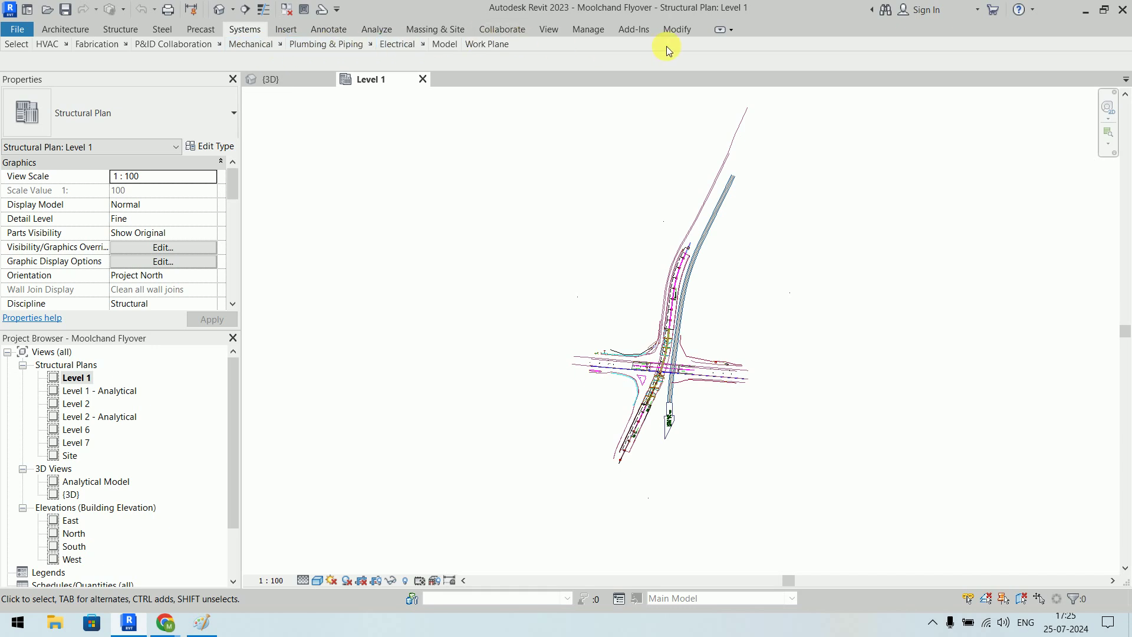
click(731, 30)
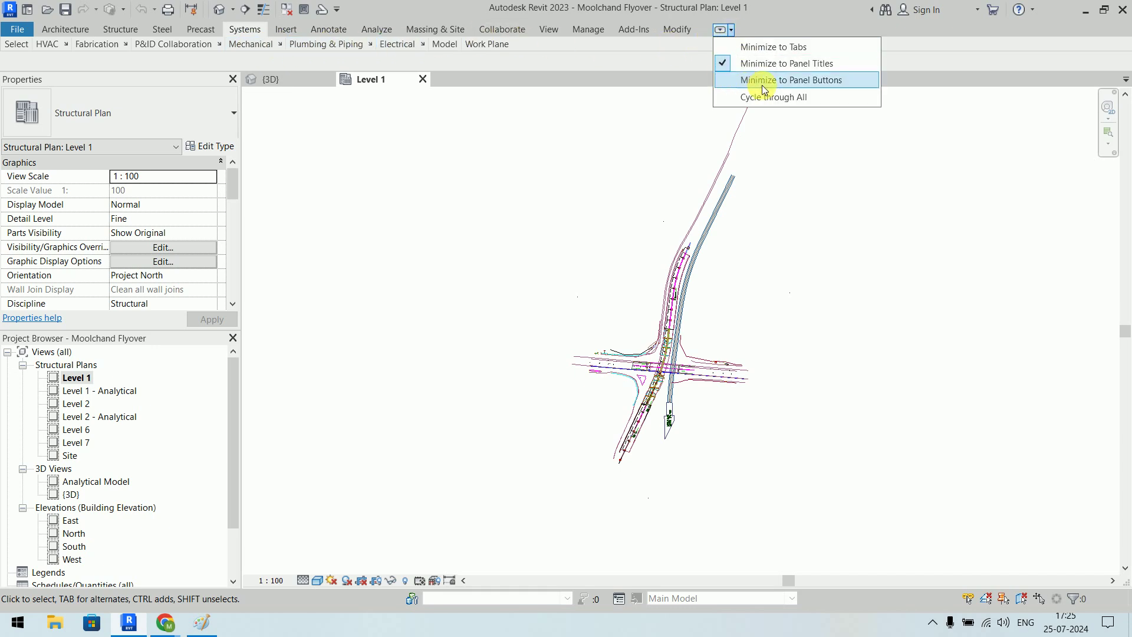
click(816, 81)
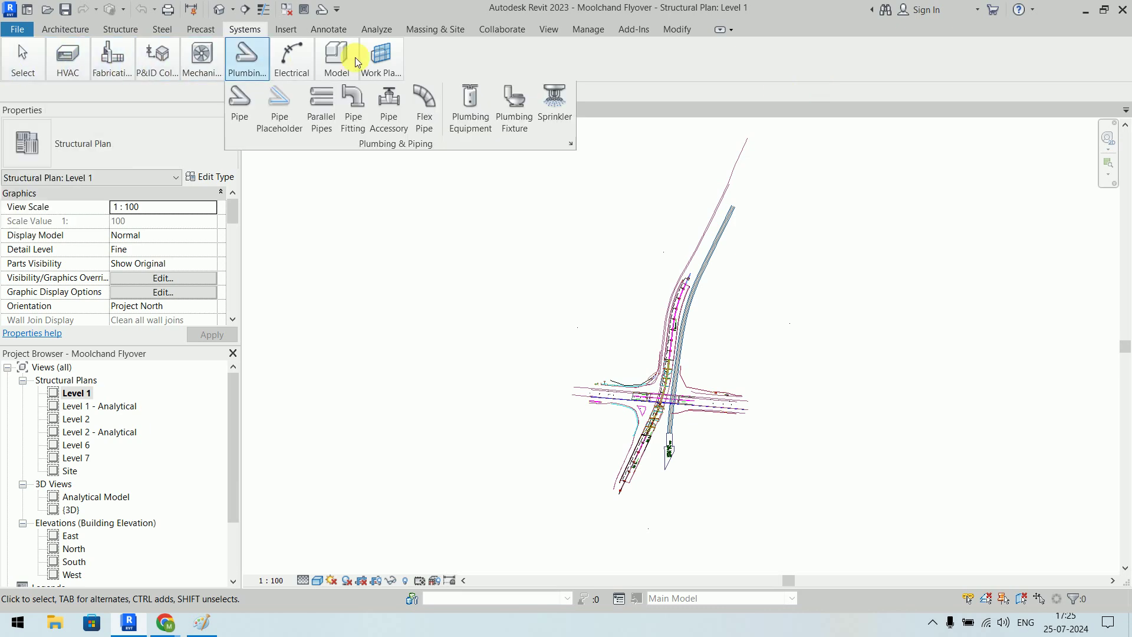
mouse_move(380, 61)
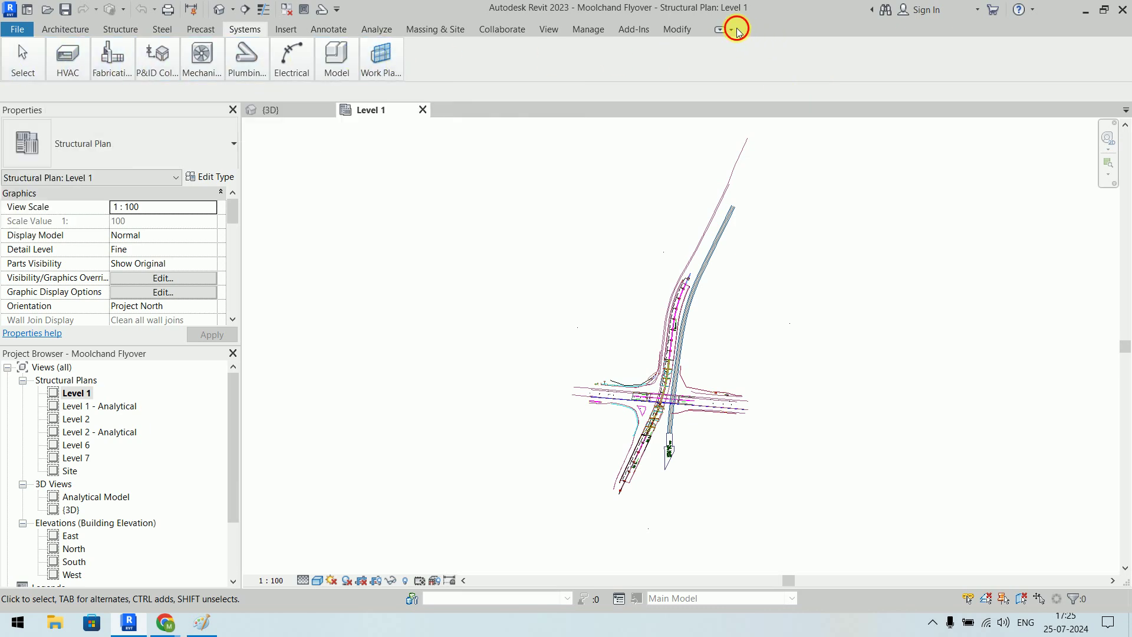
click(731, 30)
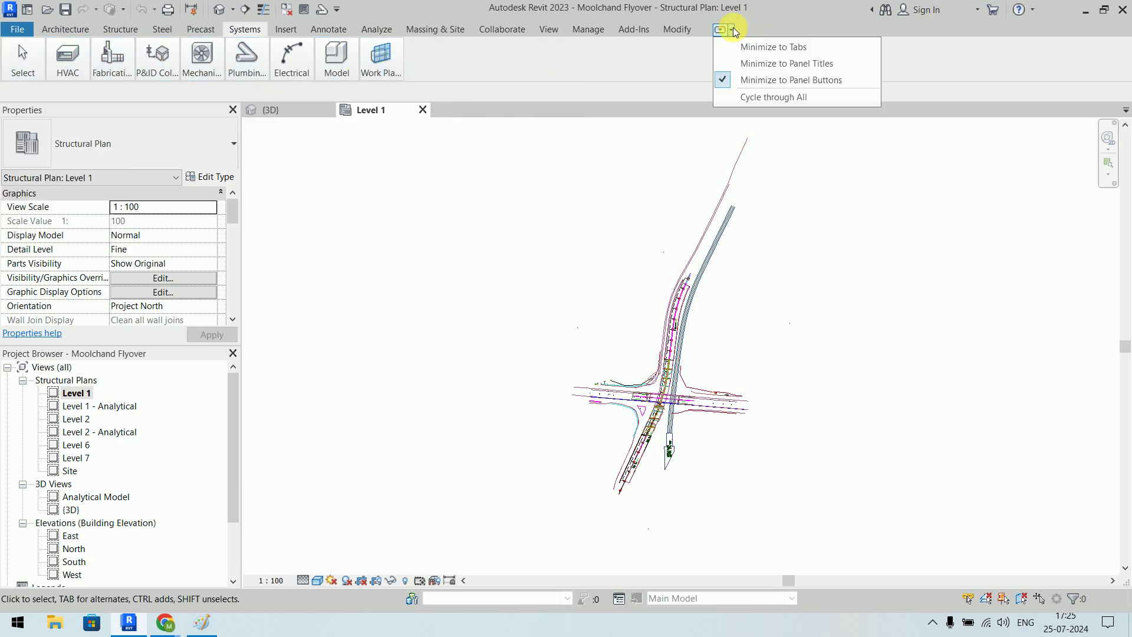
click(759, 96)
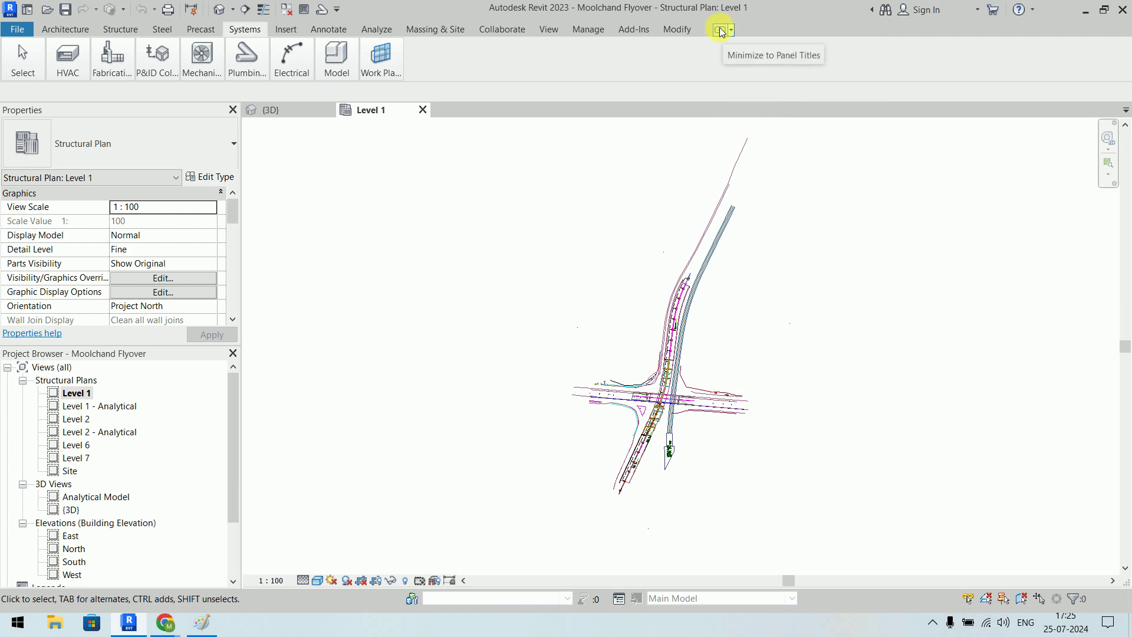
click(720, 30)
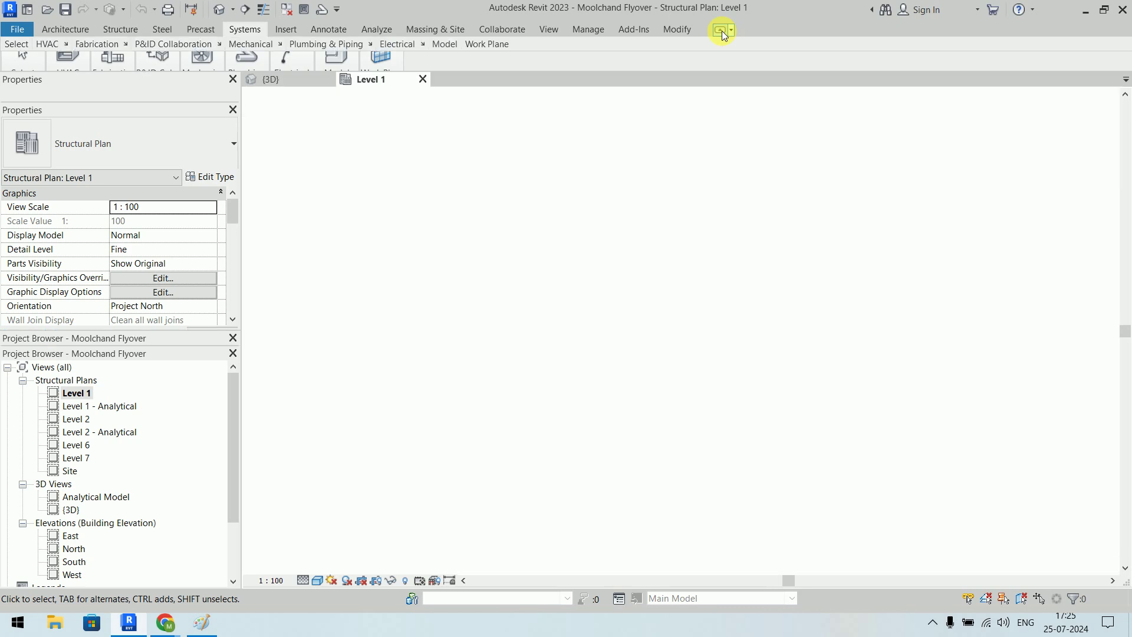
click(721, 30)
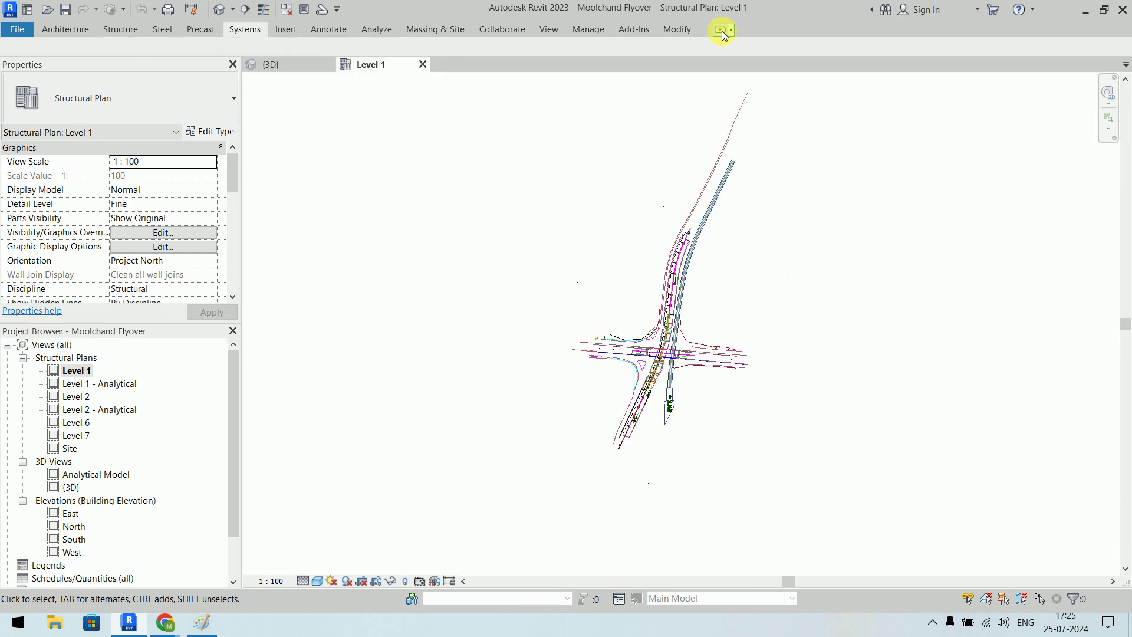
click(721, 31)
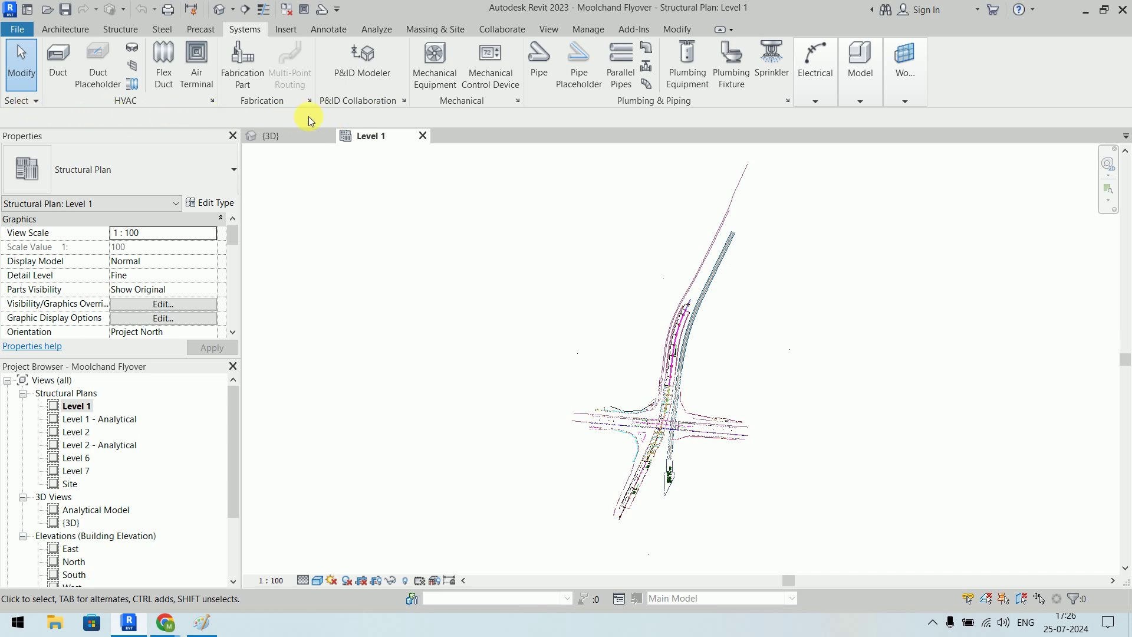
Start an air terminal, then close the Load Family window without loading one.
click(197, 73)
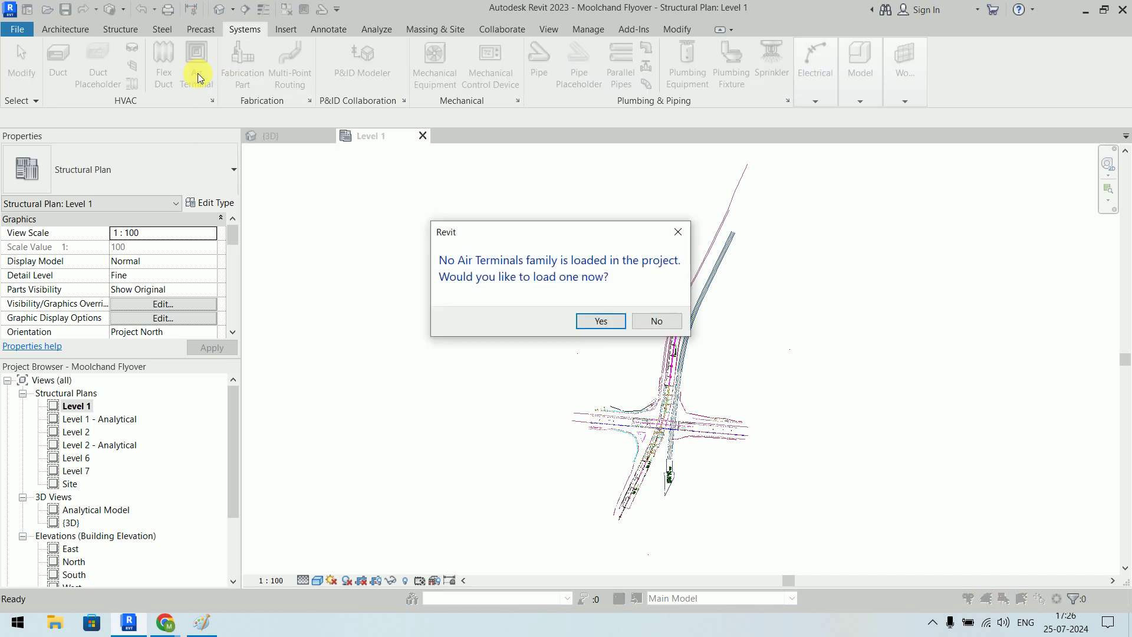
click(601, 321)
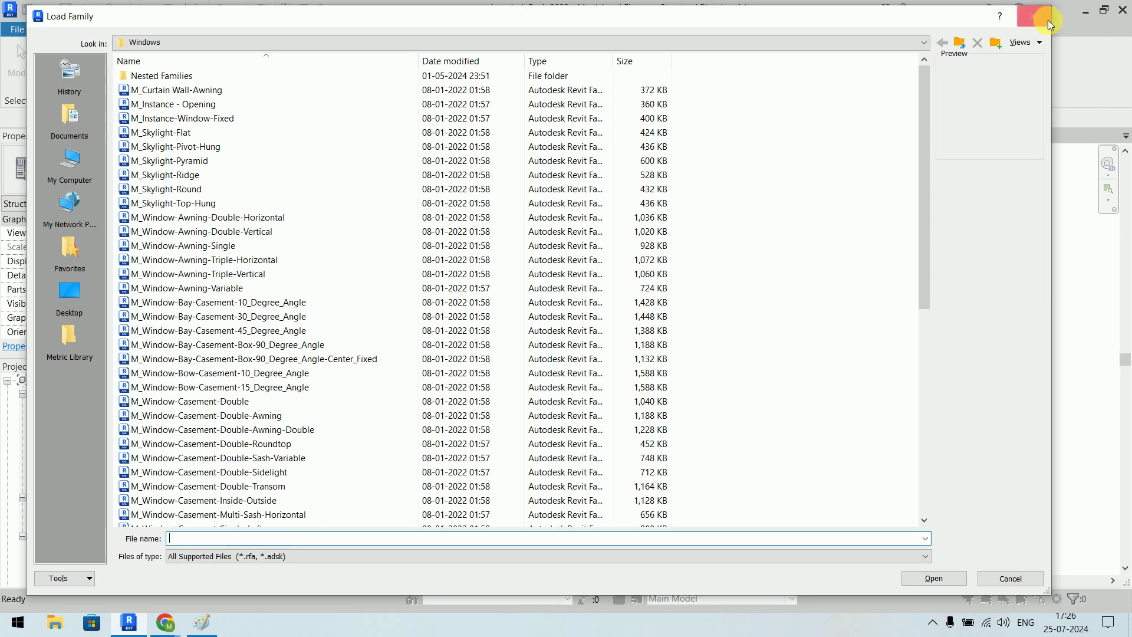
click(1048, 20)
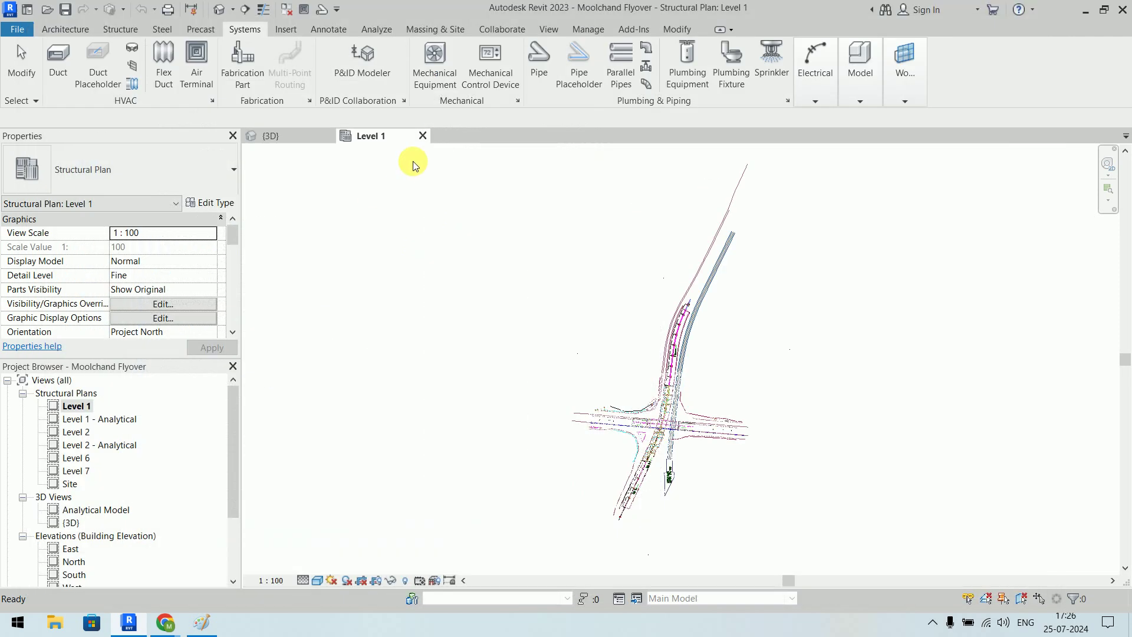
Start a structural column from the Structure tab, then cancel it from the right-click menu.
click(131, 34)
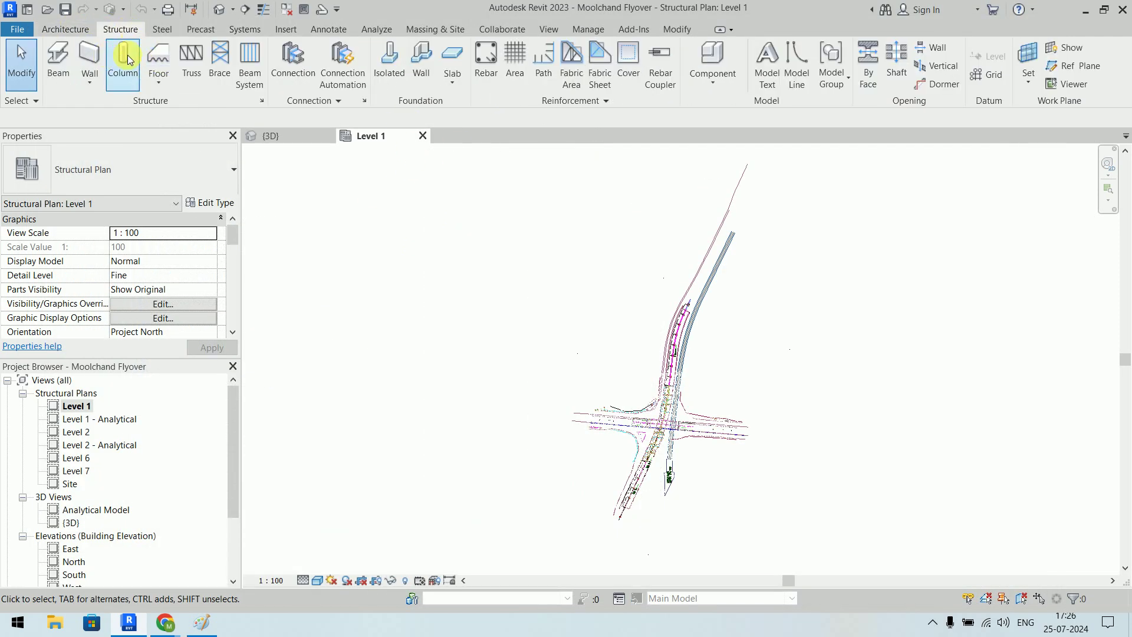
click(122, 62)
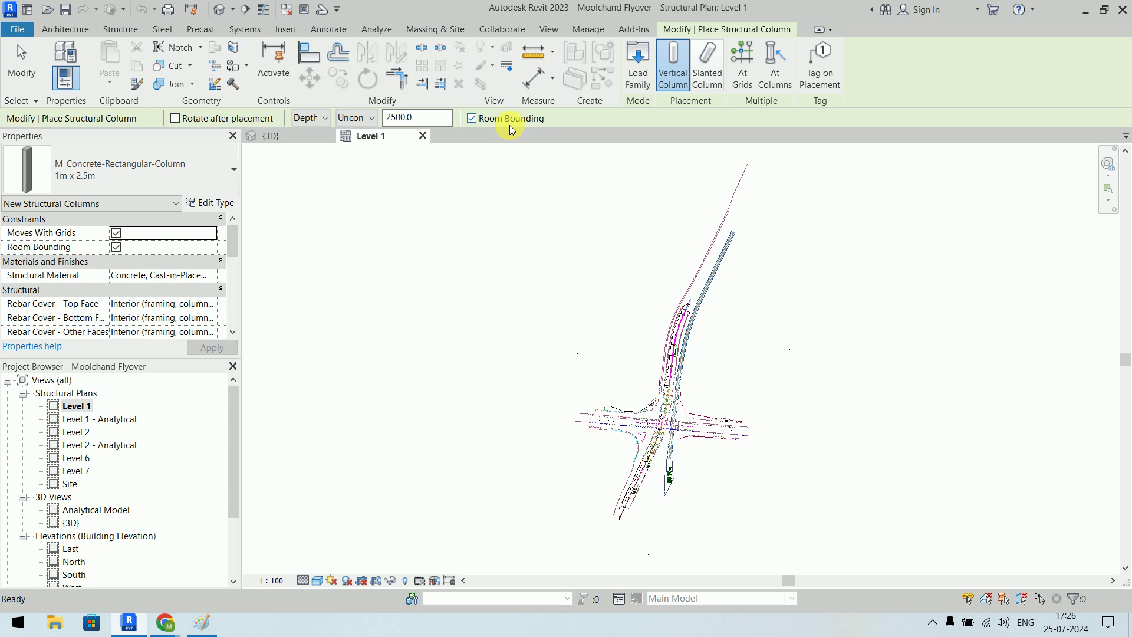
right_click(448, 165)
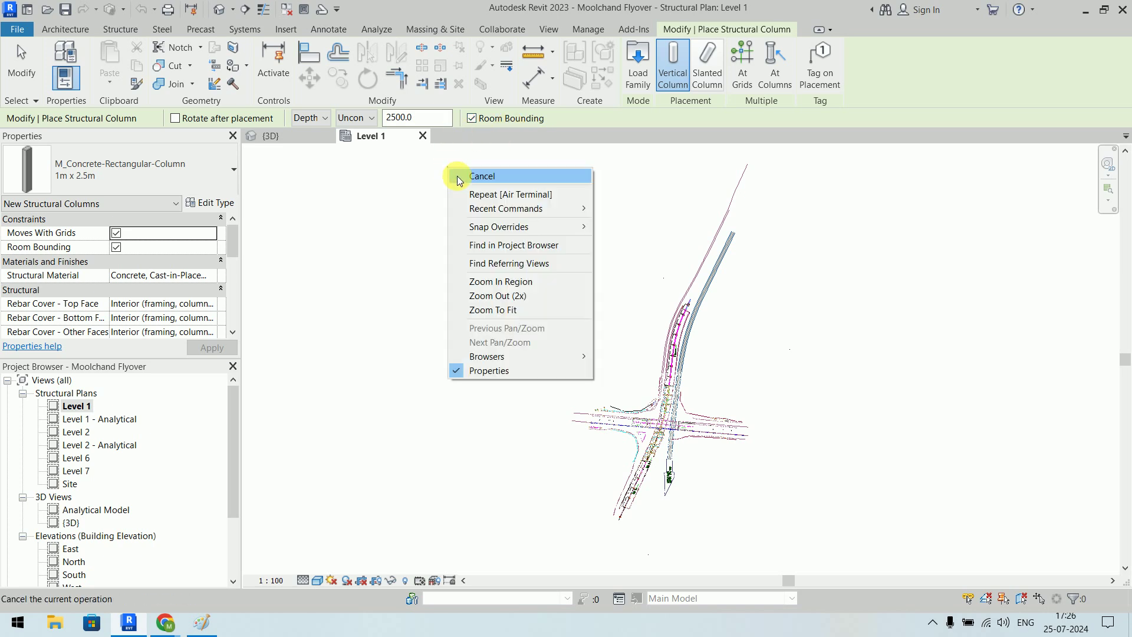
click(466, 175)
right_click(459, 178)
click(472, 188)
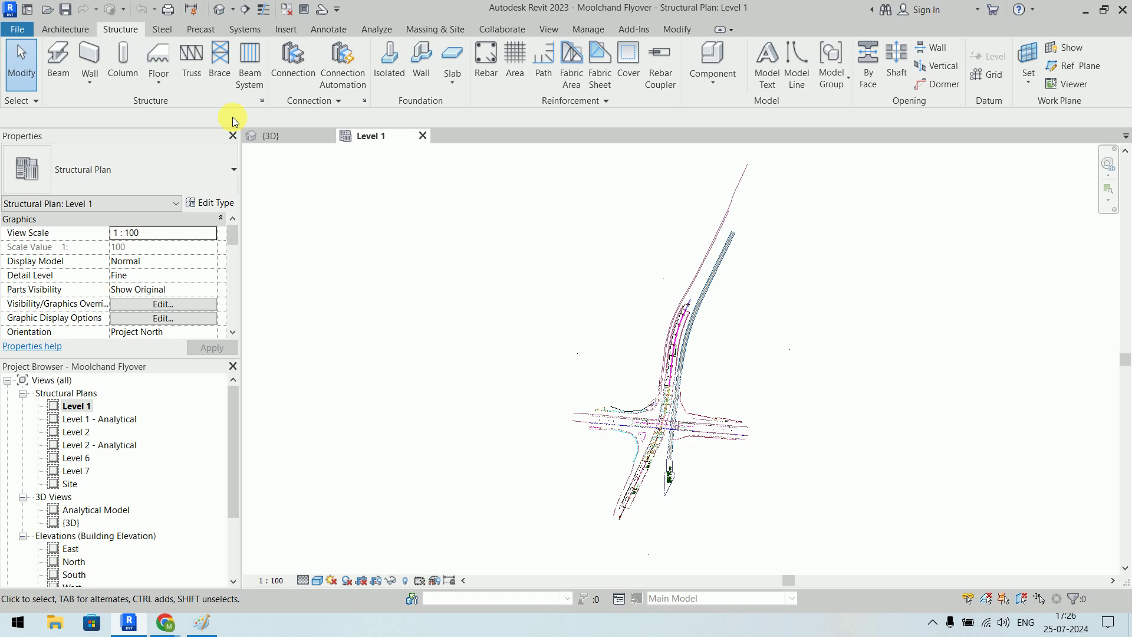
click(90, 56)
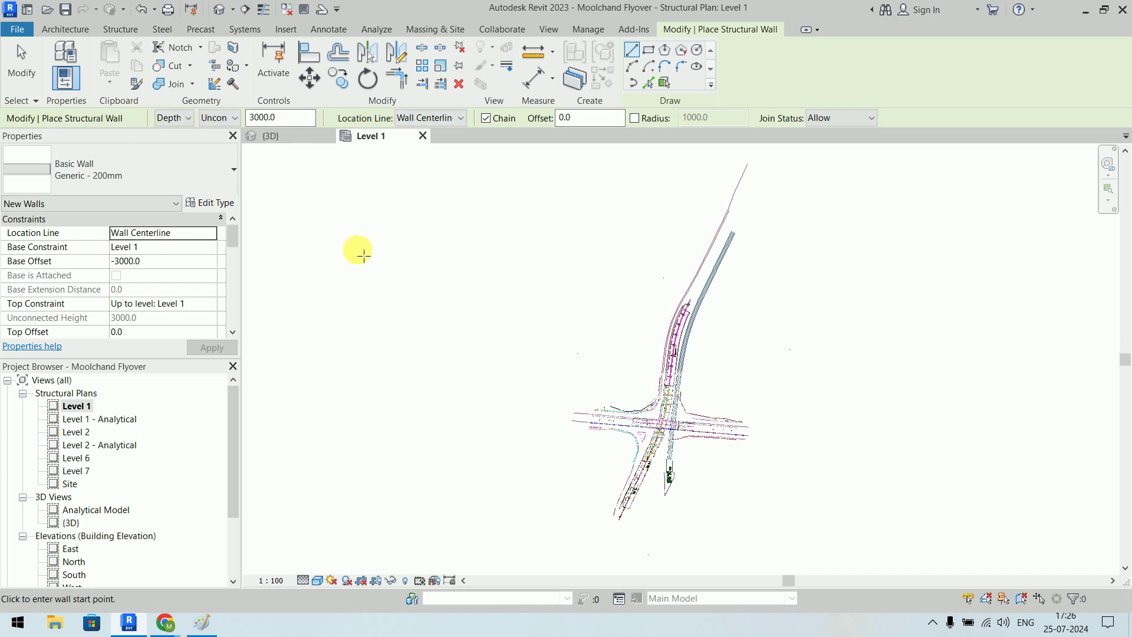
key(Escape)
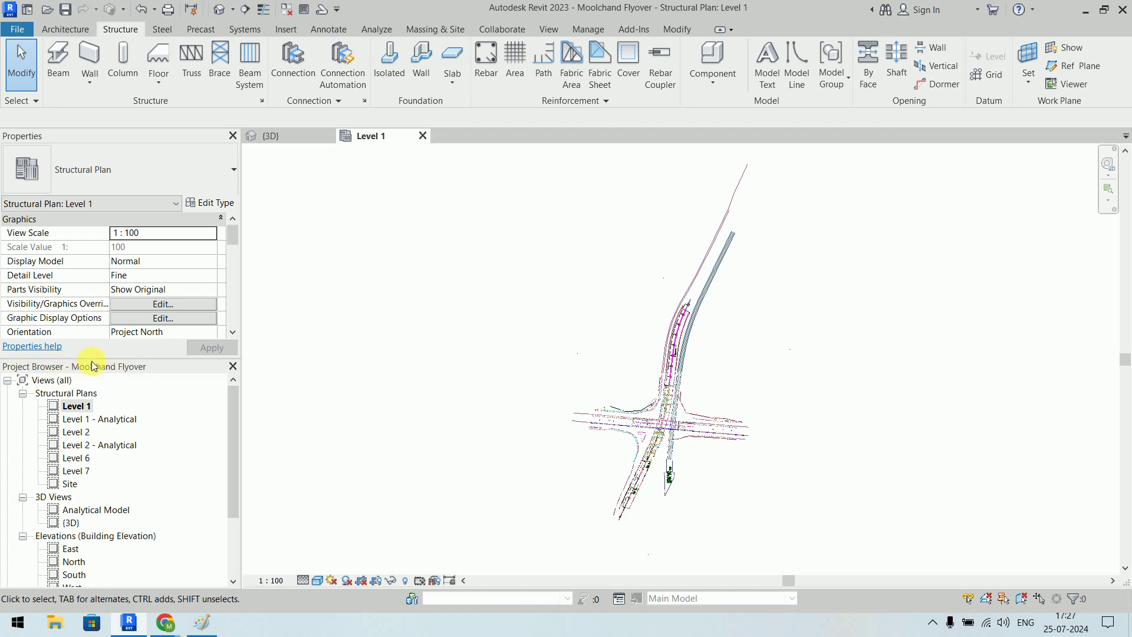
click(108, 408)
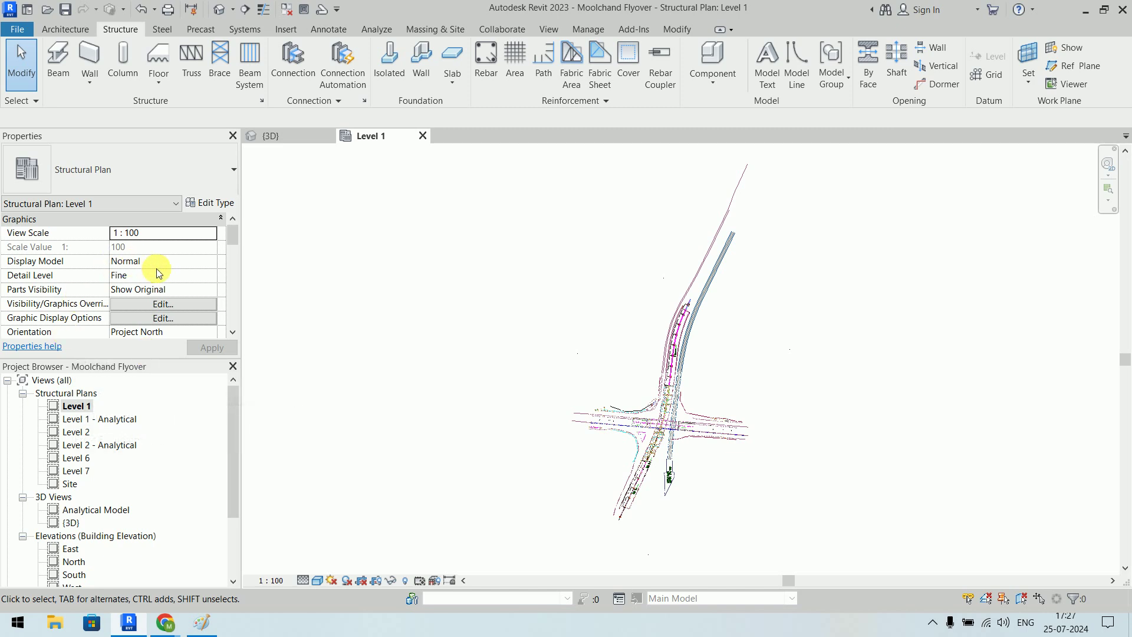
scroll(186, 262, down, 1)
scroll(186, 261, down, 3)
scroll(186, 262, down, 2)
scroll(188, 261, down, 2)
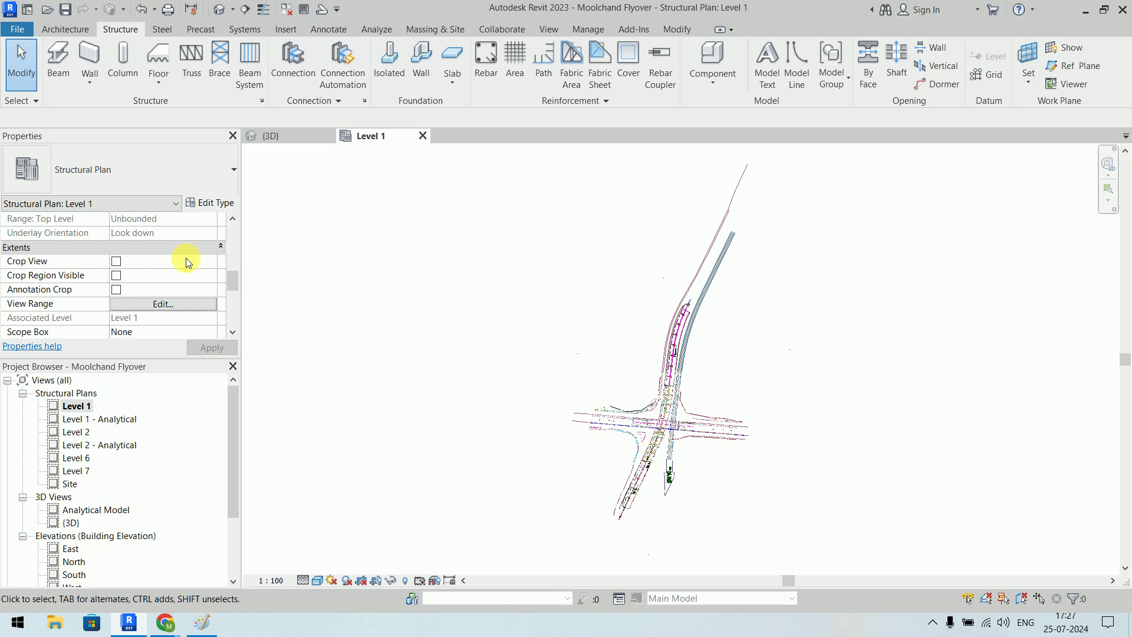
scroll(188, 260, down, 3)
scroll(187, 260, down, 3)
scroll(188, 260, down, 2)
scroll(187, 261, up, 3)
scroll(187, 260, up, 3)
scroll(187, 261, up, 3)
scroll(188, 261, up, 1)
scroll(188, 261, down, 7)
scroll(187, 261, up, 3)
scroll(188, 260, up, 4)
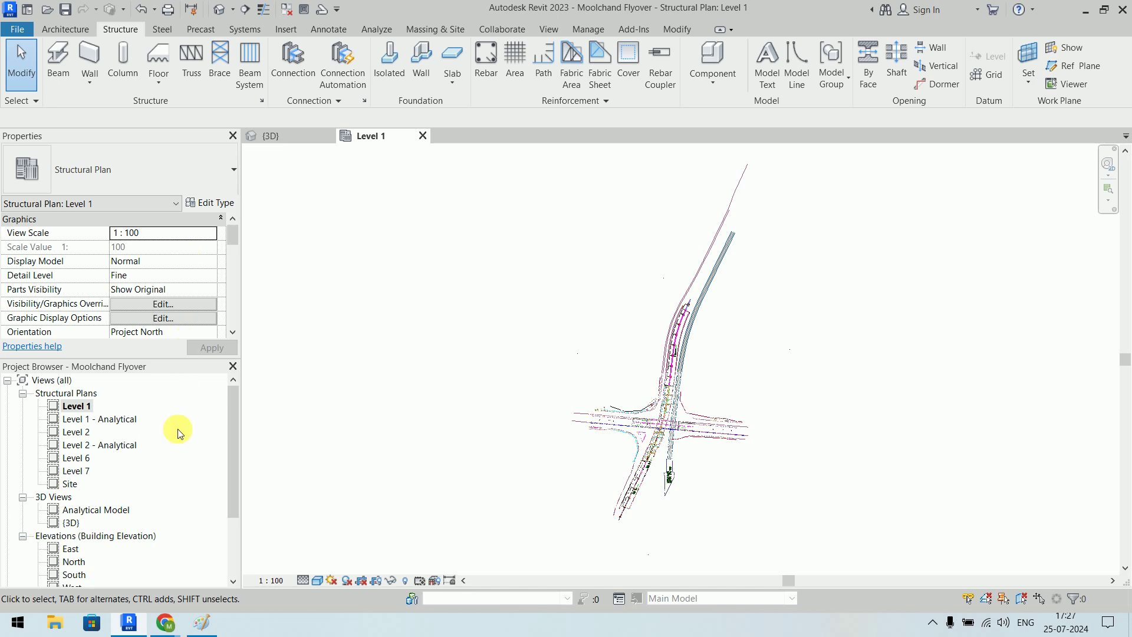
scroll(163, 467, down, 2)
scroll(165, 469, down, 2)
scroll(165, 469, up, 2)
scroll(165, 469, down, 2)
scroll(166, 469, up, 2)
Dock the floating Project Browser on the right and widen it until view names read fully.
drag(80, 369, 389, 356)
mouse_move(552, 348)
mouse_down()
mouse_move(1102, 261)
mouse_move(1123, 188)
mouse_up()
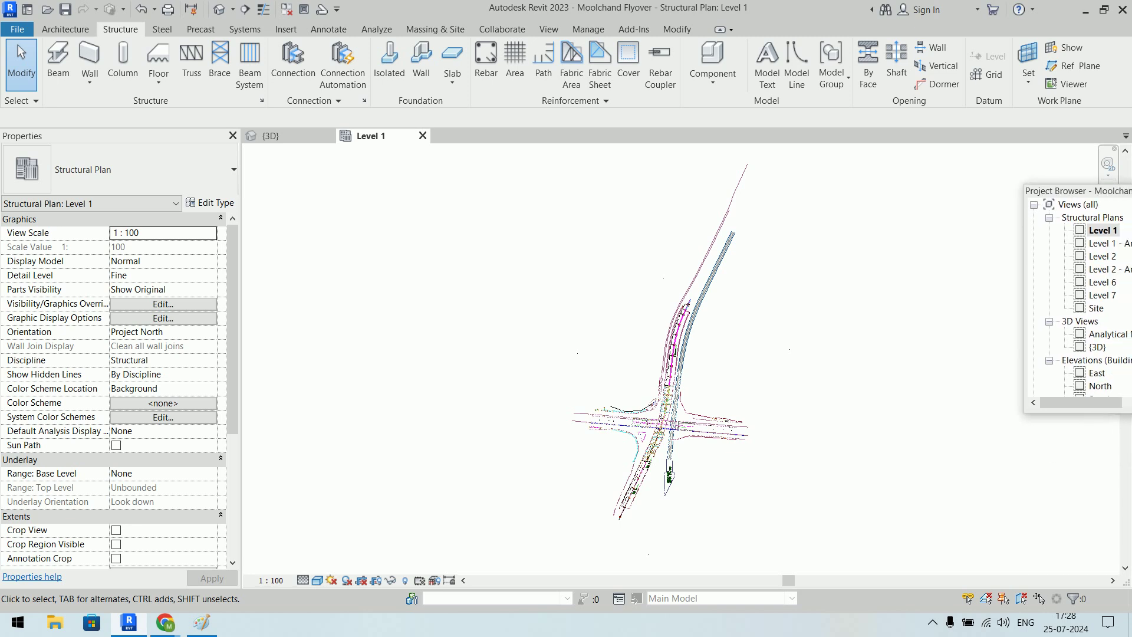
mouse_move(1123, 189)
mouse_down()
mouse_move(1097, 223)
mouse_move(1129, 225)
mouse_up()
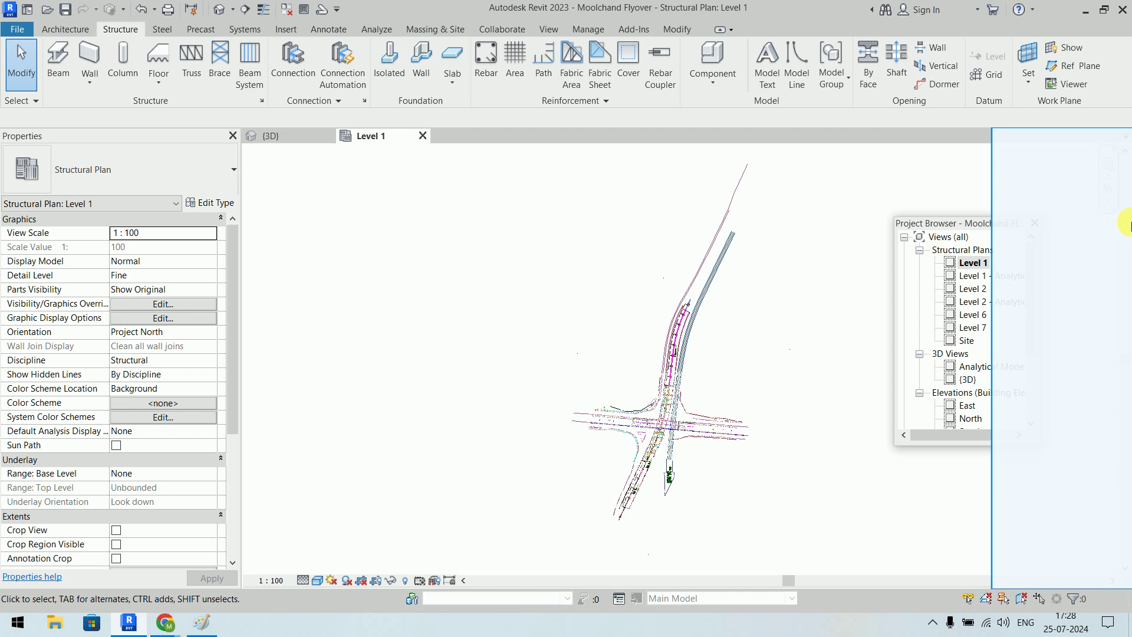
drag(1129, 225, 1129, 225)
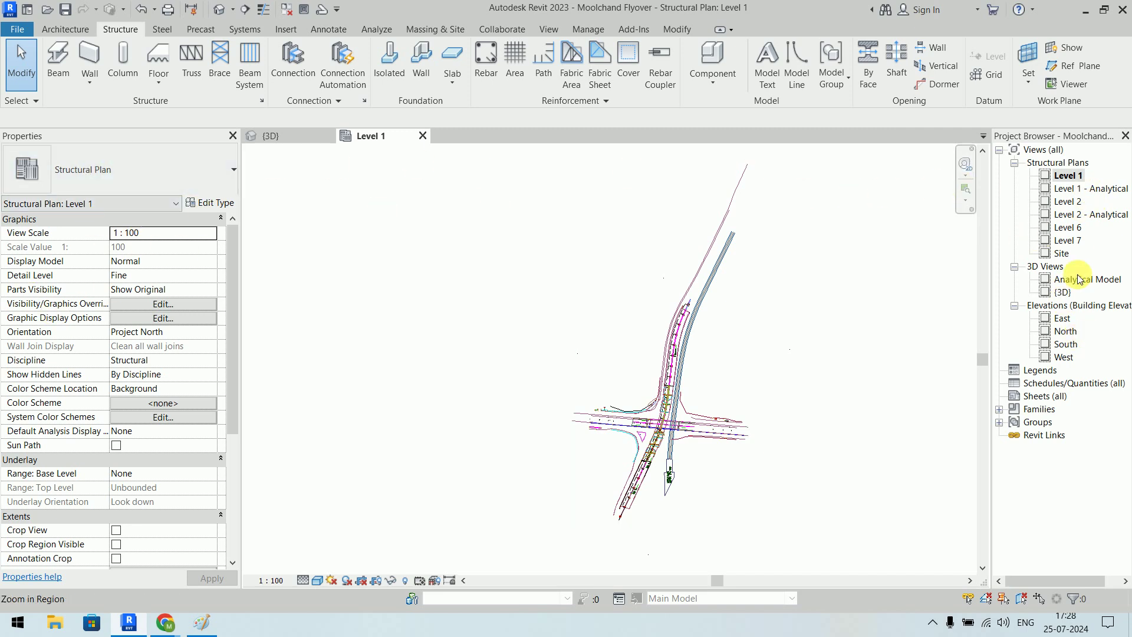
drag(988, 265, 953, 268)
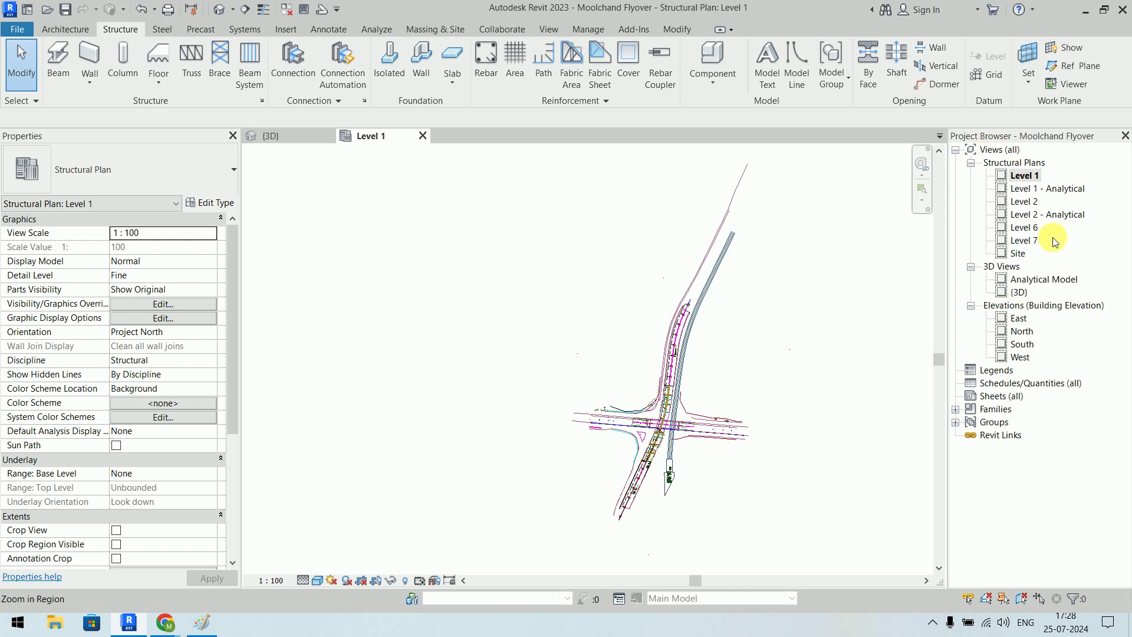
click(1030, 178)
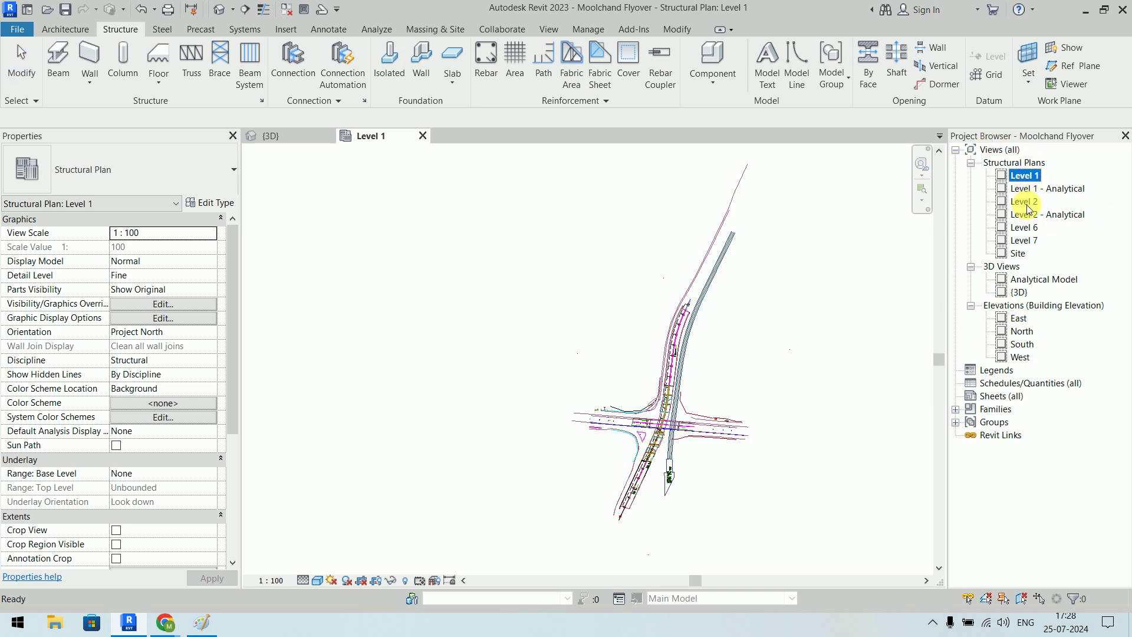
Open the Level 2 plan and South elevation, then zoom and pan to centre the bridge.
double_click(1027, 204)
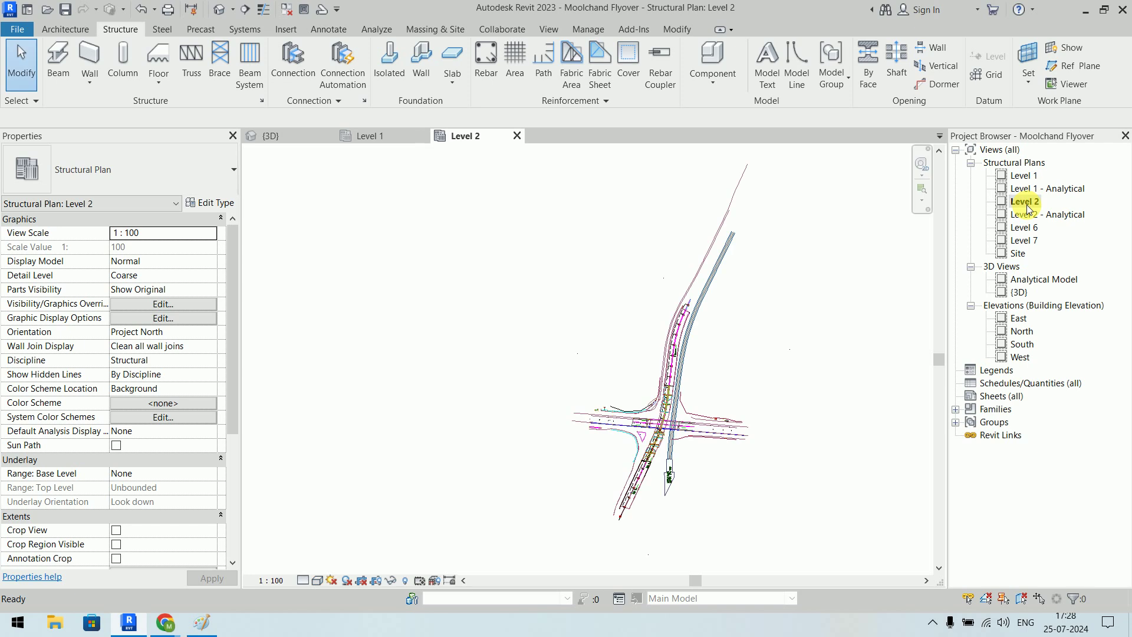
double_click(1023, 345)
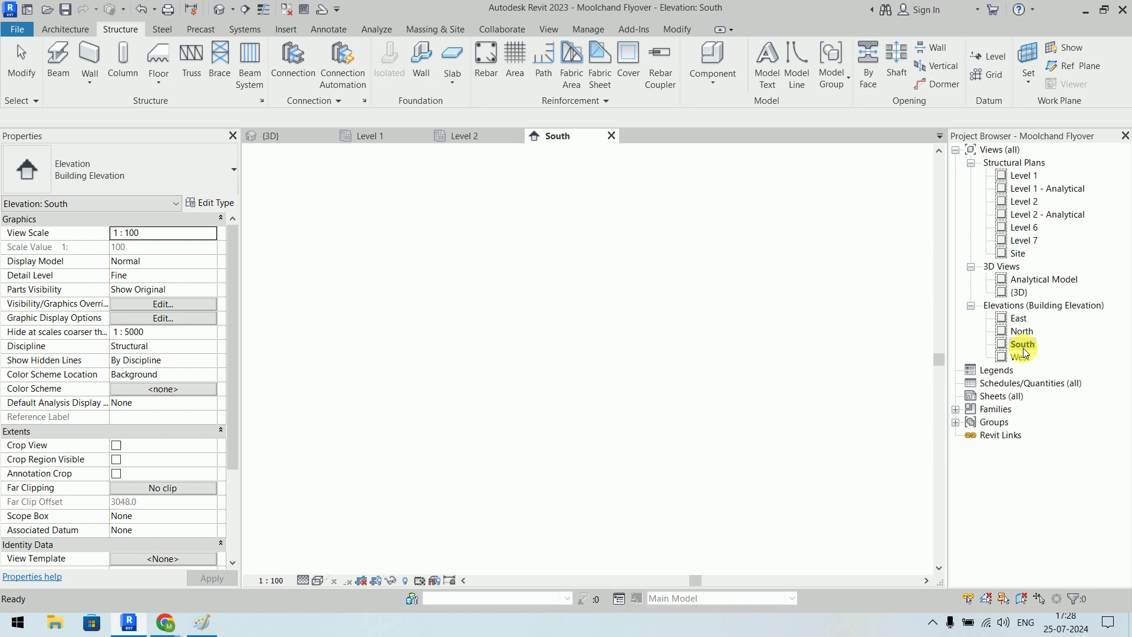
scroll(814, 417, down, 2)
scroll(821, 412, down, 2)
scroll(735, 346, up, 4)
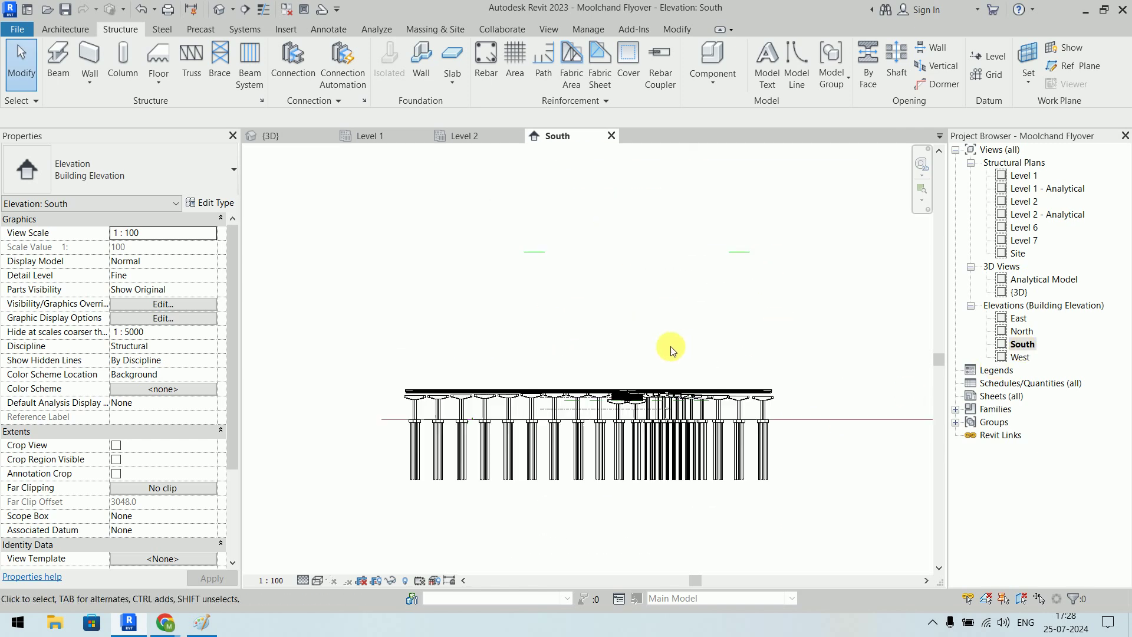
middle_drag(735, 346, 672, 268)
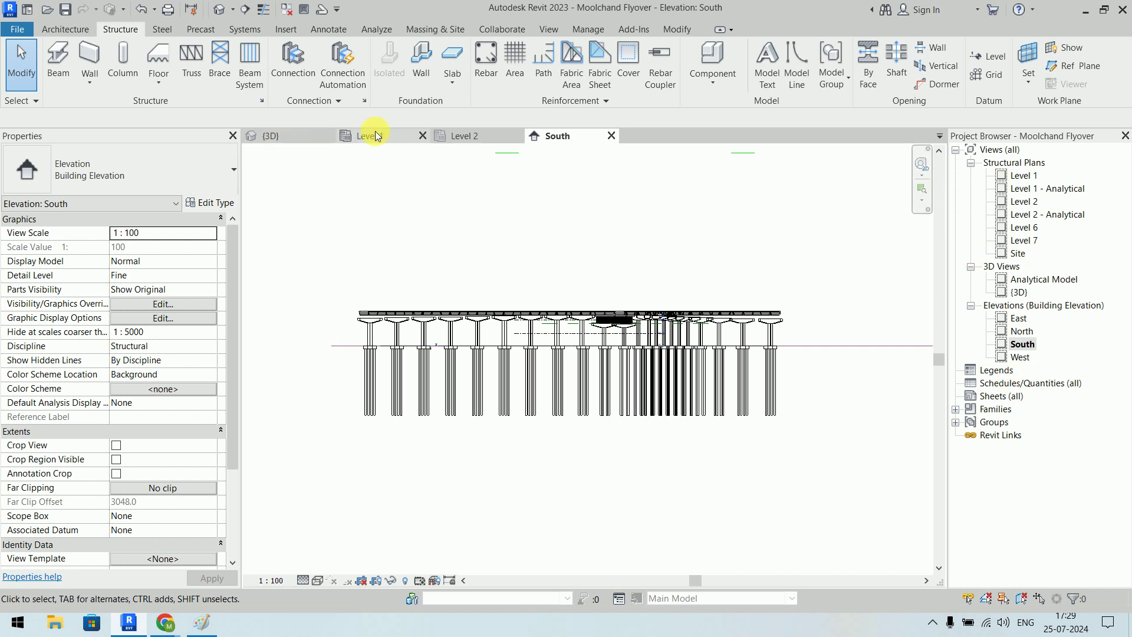
click(470, 138)
click(370, 137)
click(276, 137)
click(384, 138)
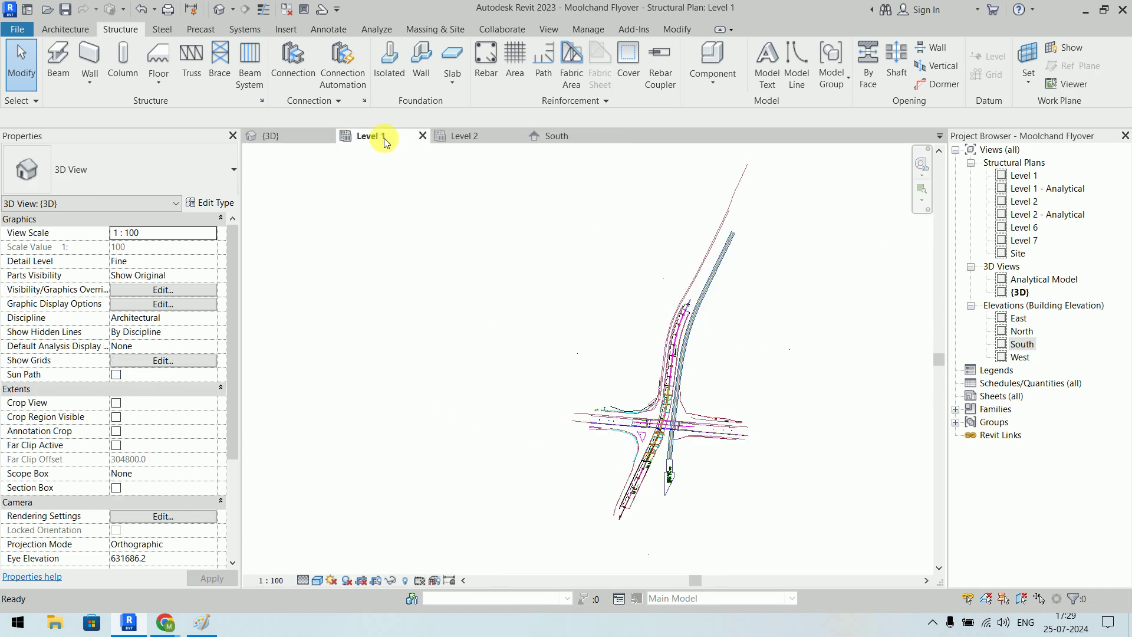
click(477, 138)
click(560, 142)
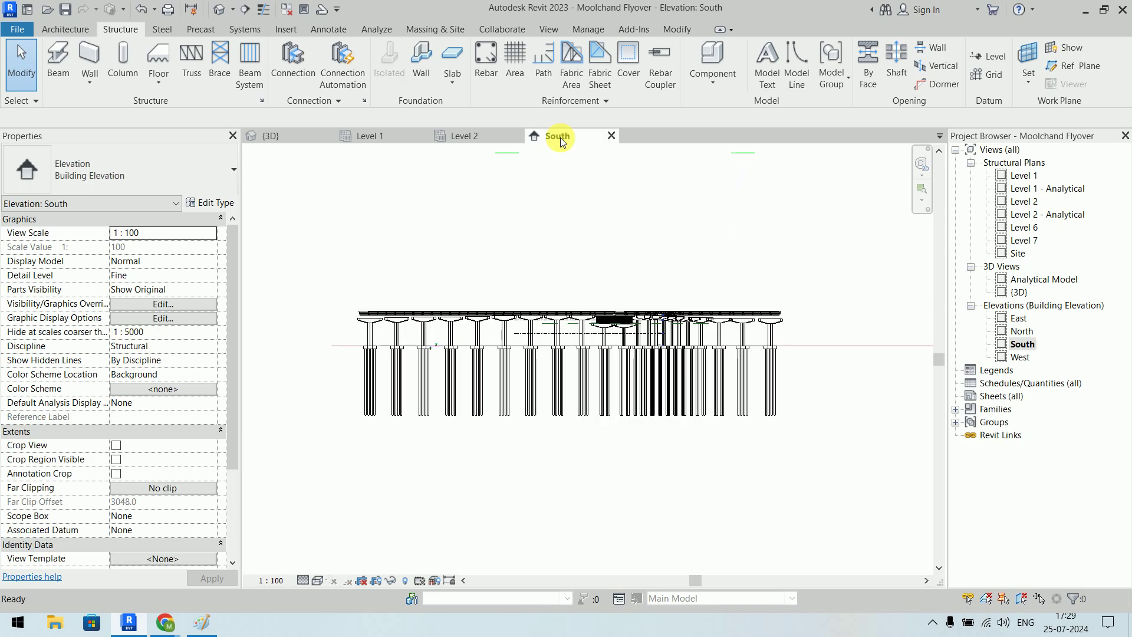
click(466, 136)
click(379, 136)
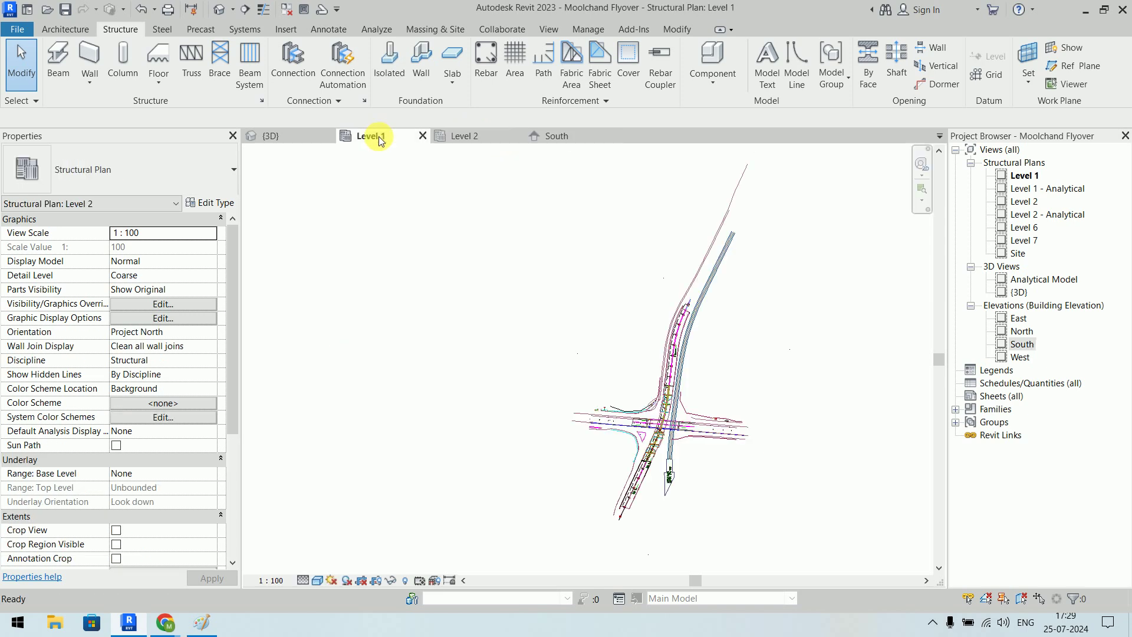
click(300, 136)
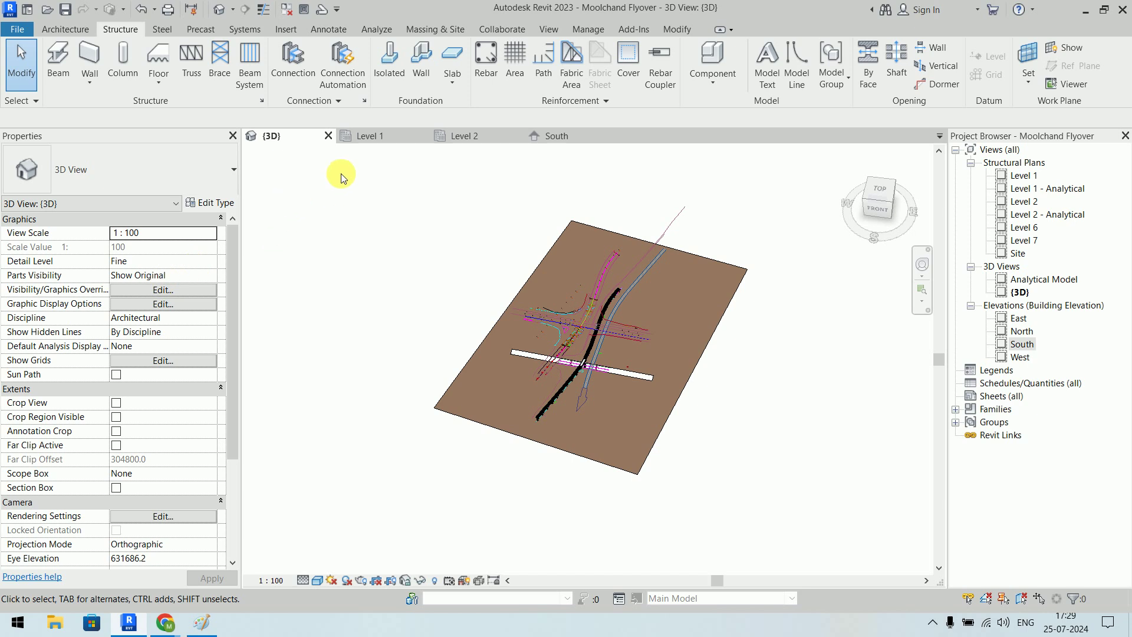
click(377, 138)
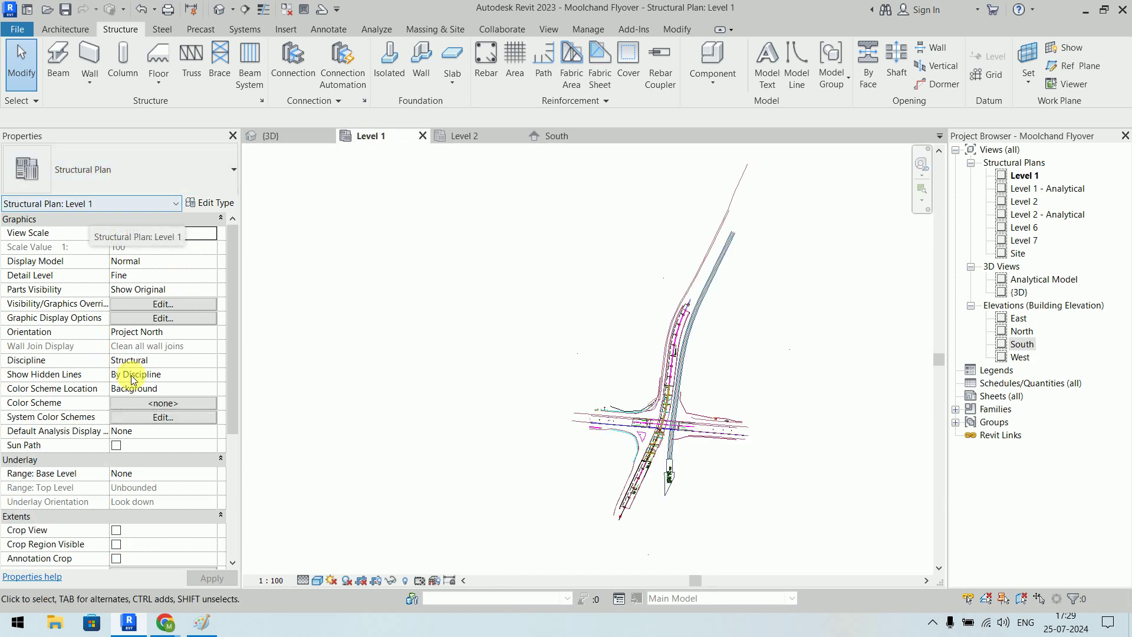
click(466, 136)
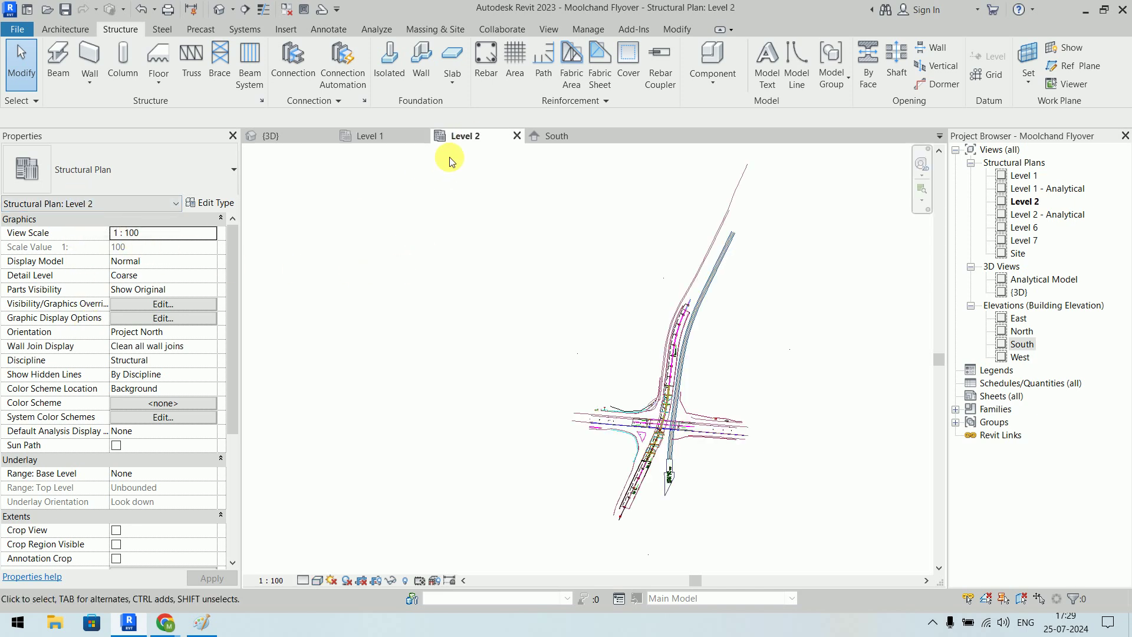
click(557, 138)
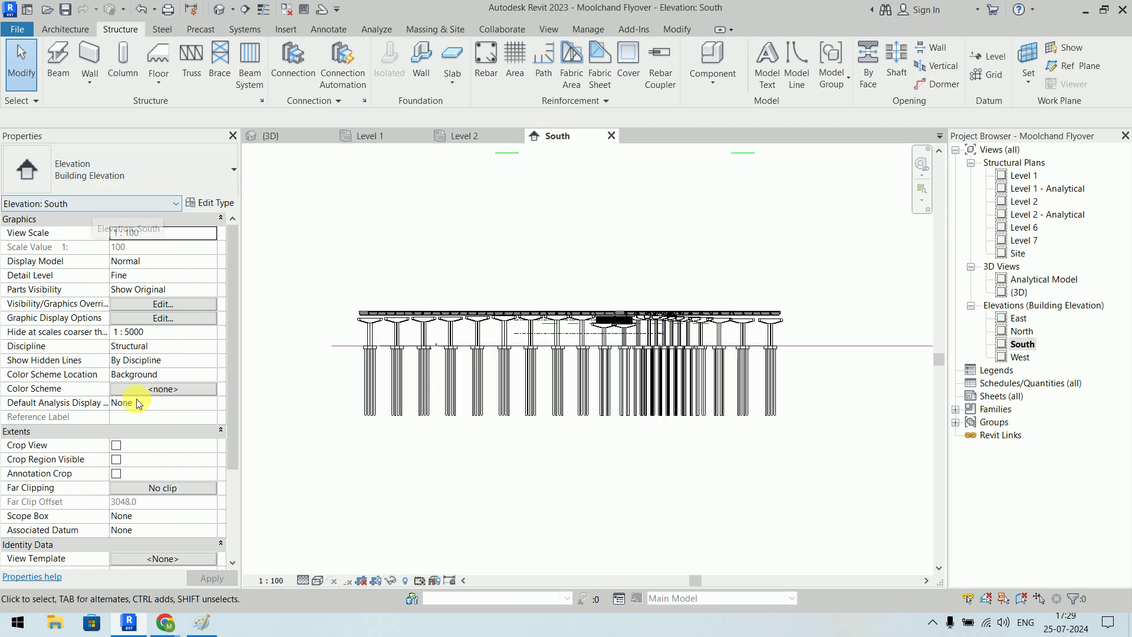
click(459, 215)
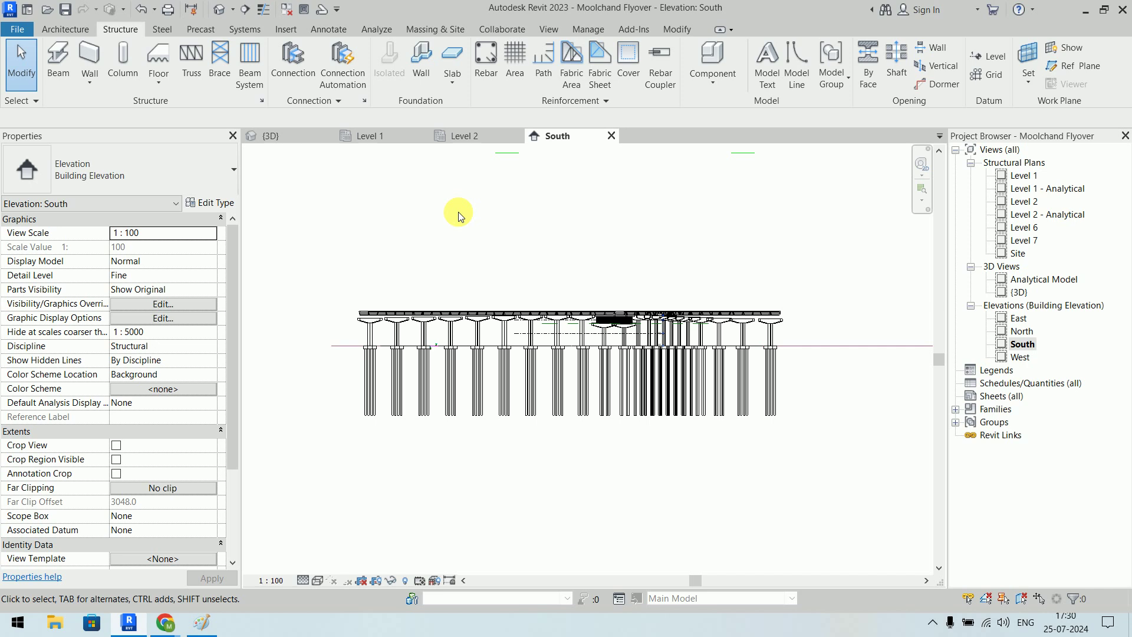
Zoom into the left piers and select two pile caps to inspect their M_Pile Cap-4 Pile properties.
scroll(369, 384, up, 2)
scroll(369, 385, up, 1)
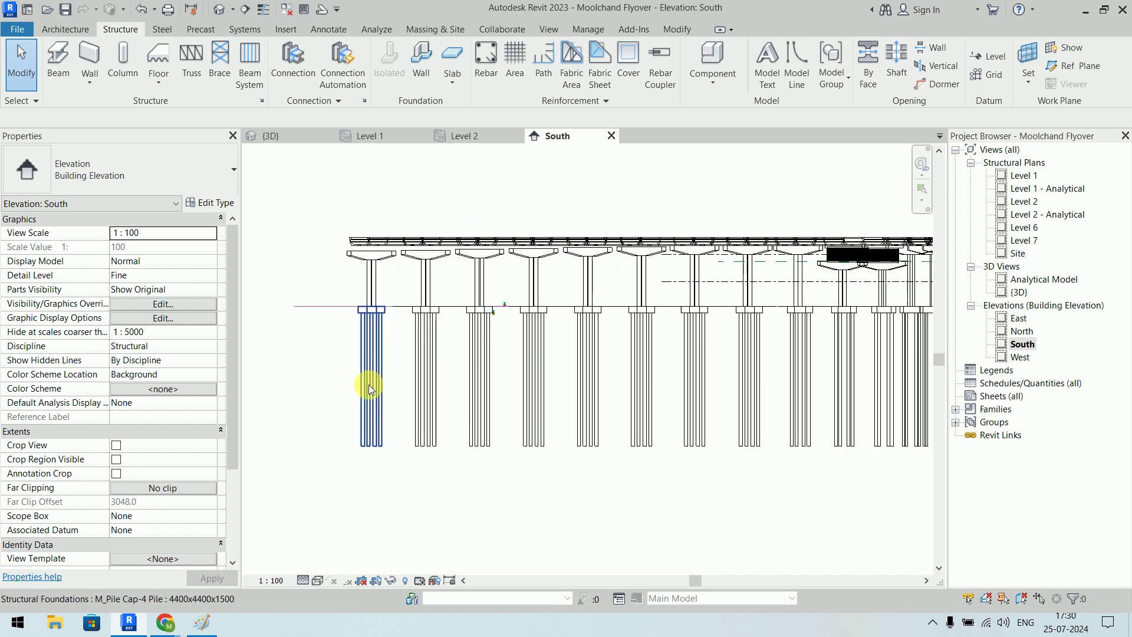
click(378, 346)
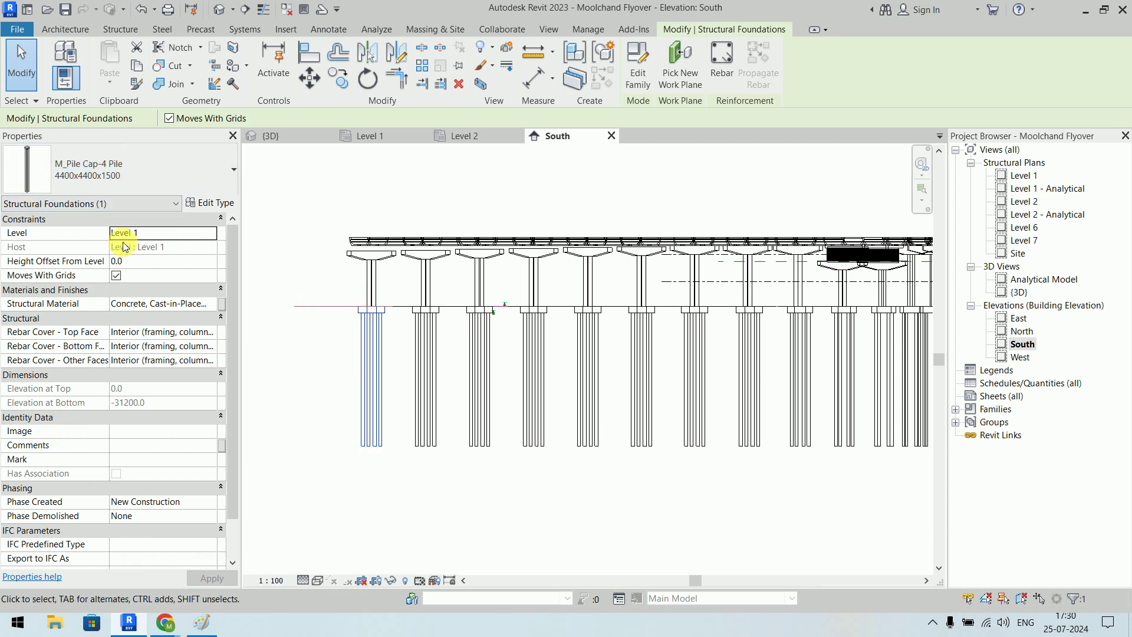
click(322, 189)
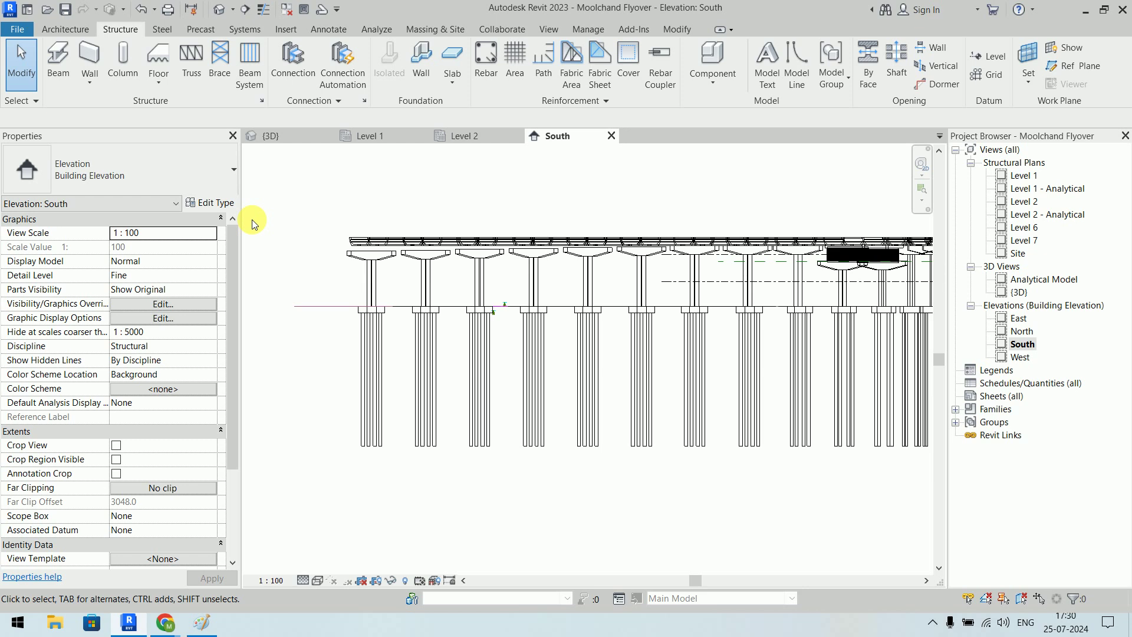
click(364, 358)
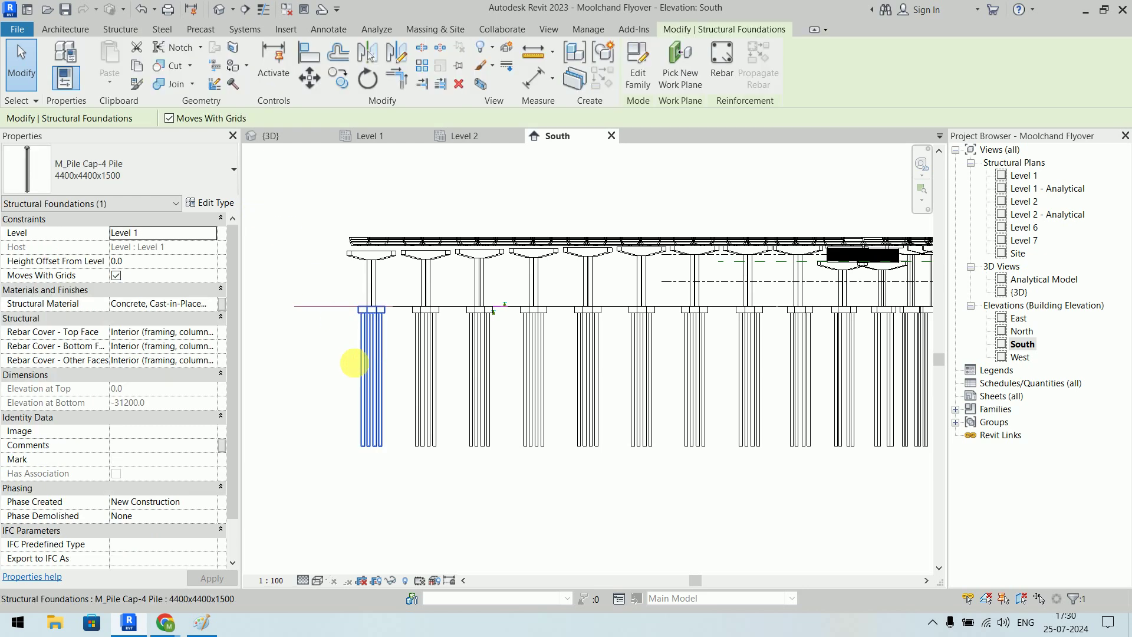
click(293, 399)
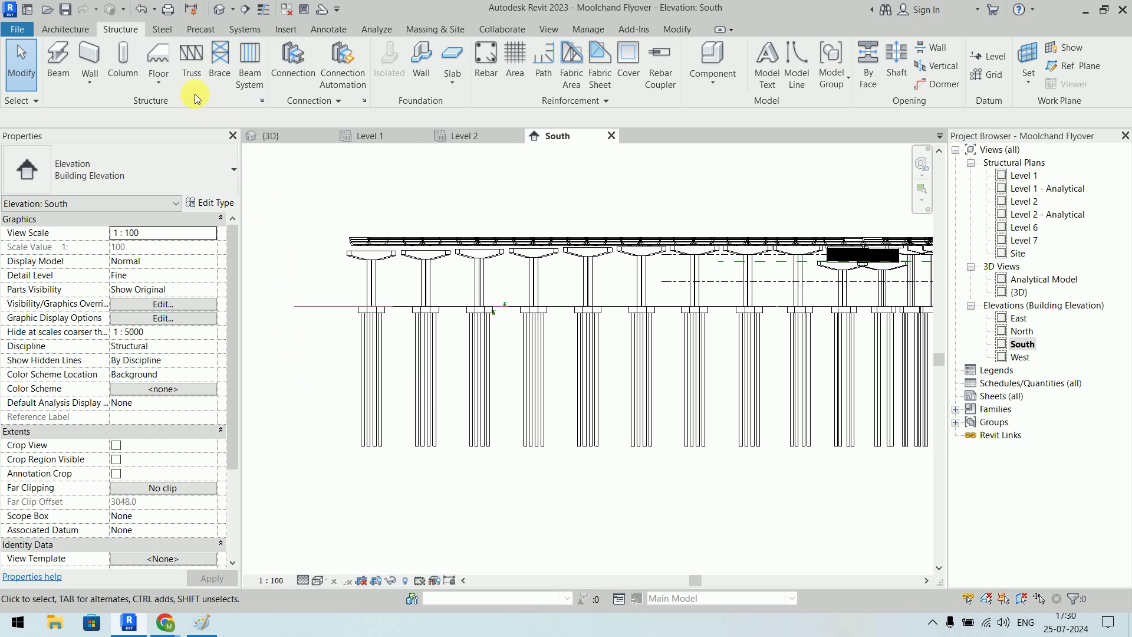
Start Mechanical Equipment from the Systems tab and decline loading its family.
click(246, 32)
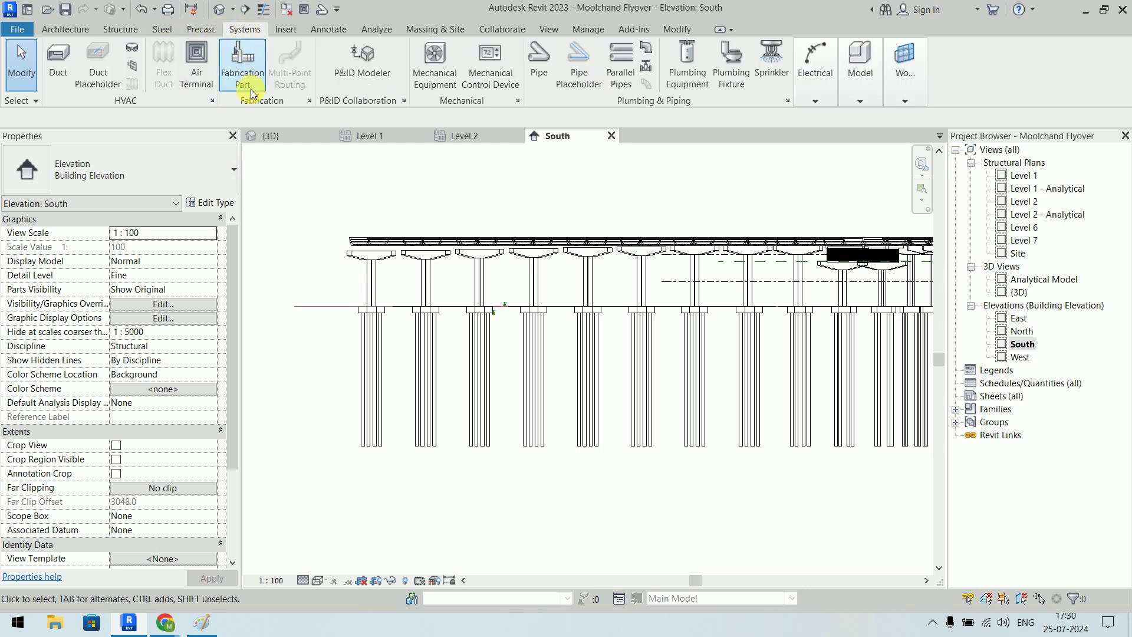
click(441, 75)
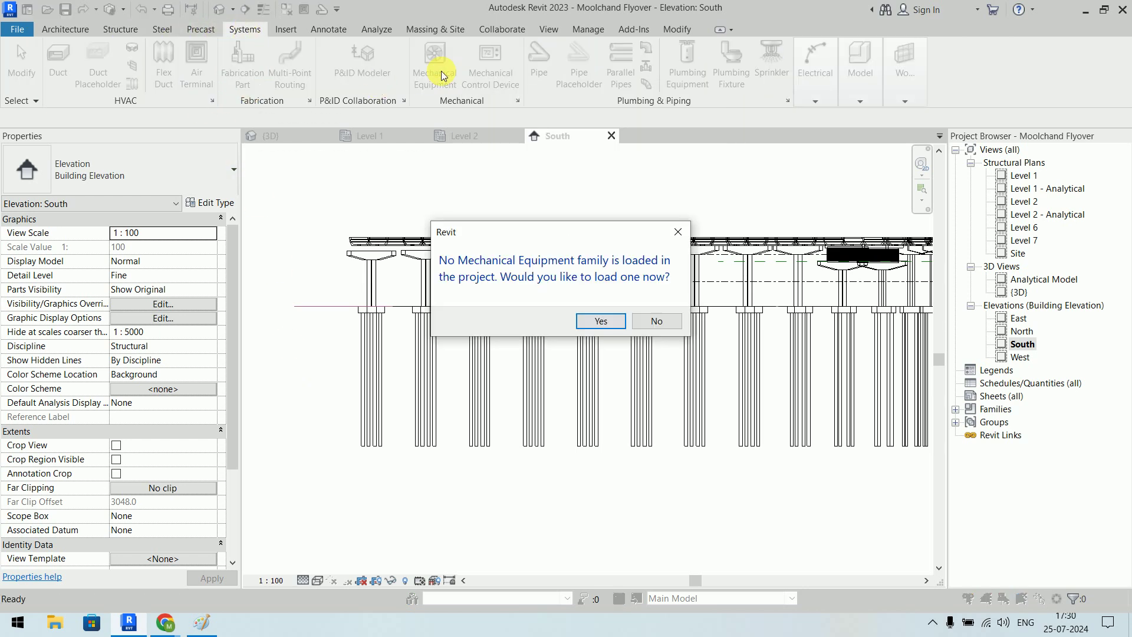
click(671, 325)
Start a pipe and then a duct, cancelling each from the right-click menu.
click(539, 59)
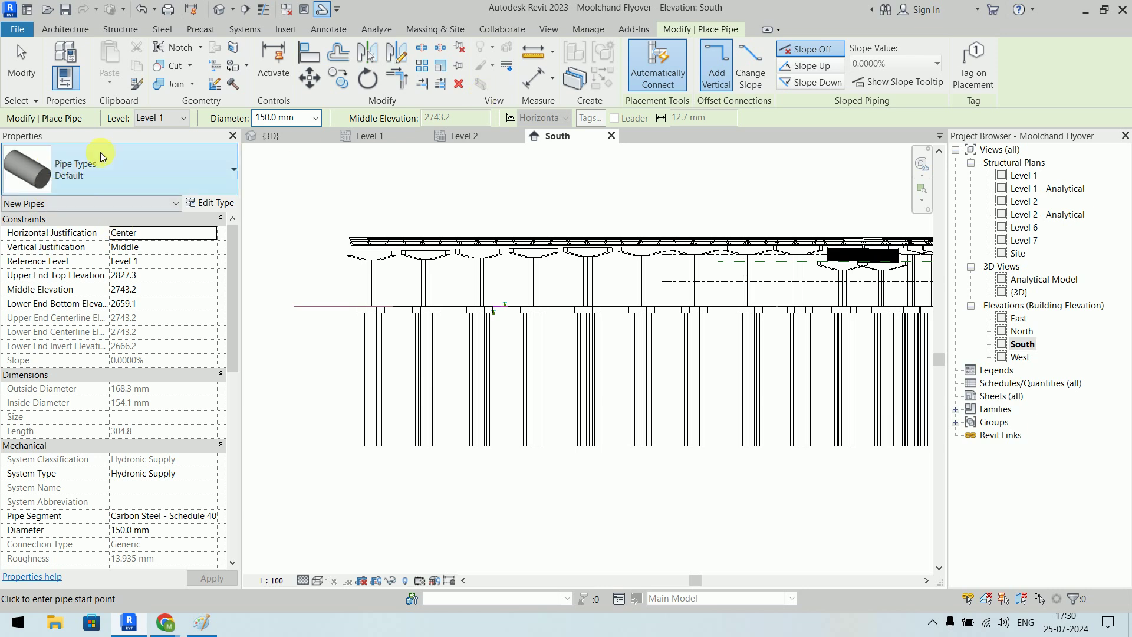
right_click(334, 183)
click(348, 191)
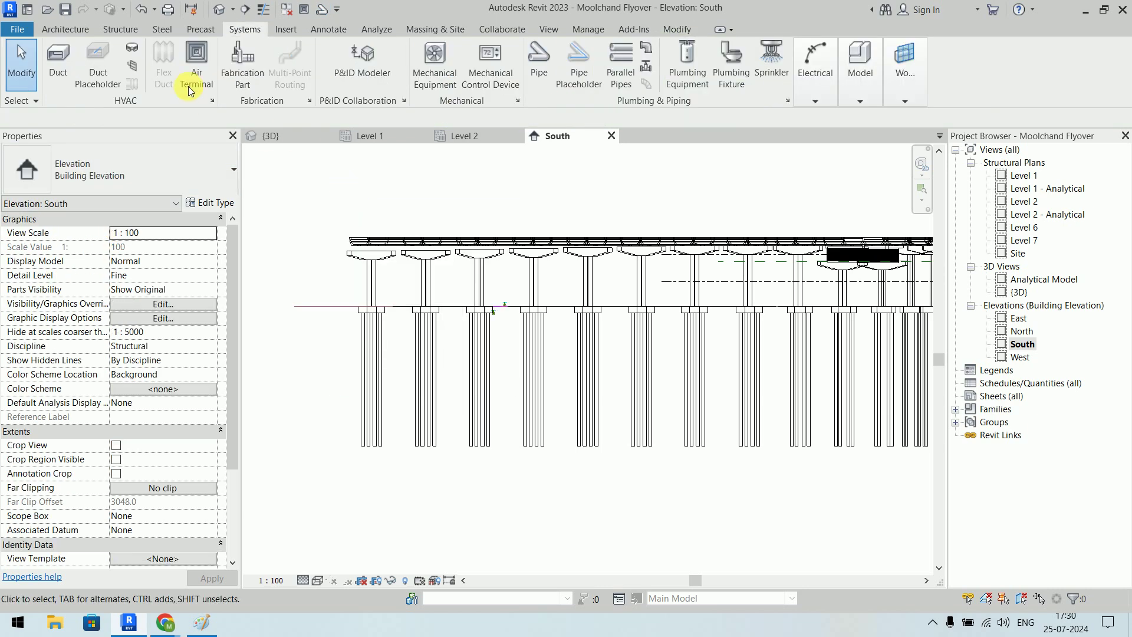
click(18, 44)
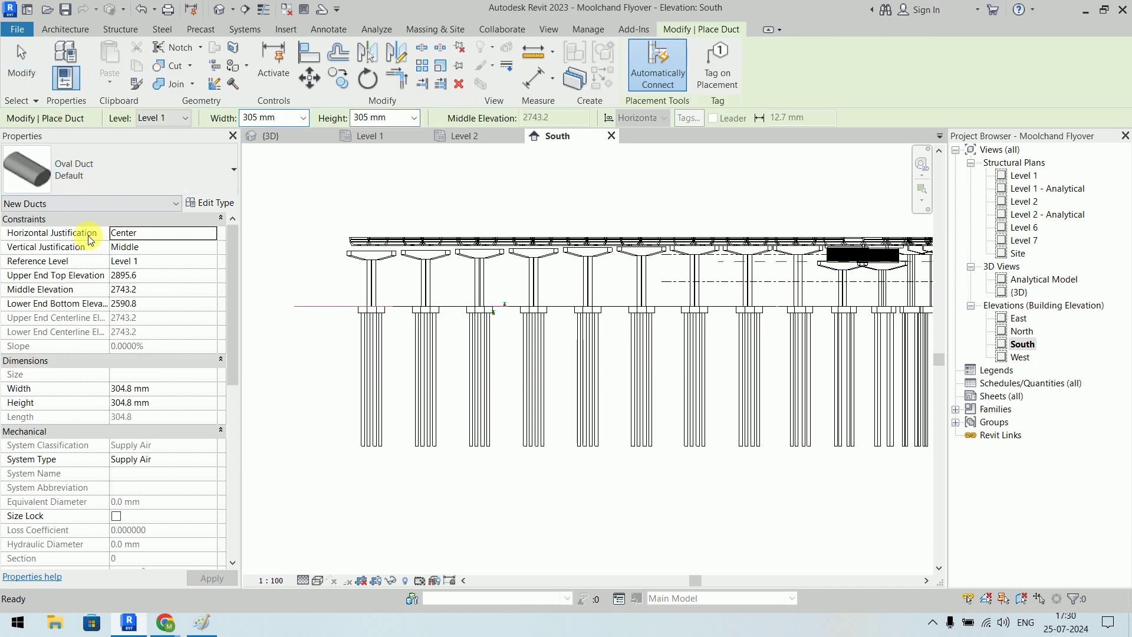
right_click(371, 180)
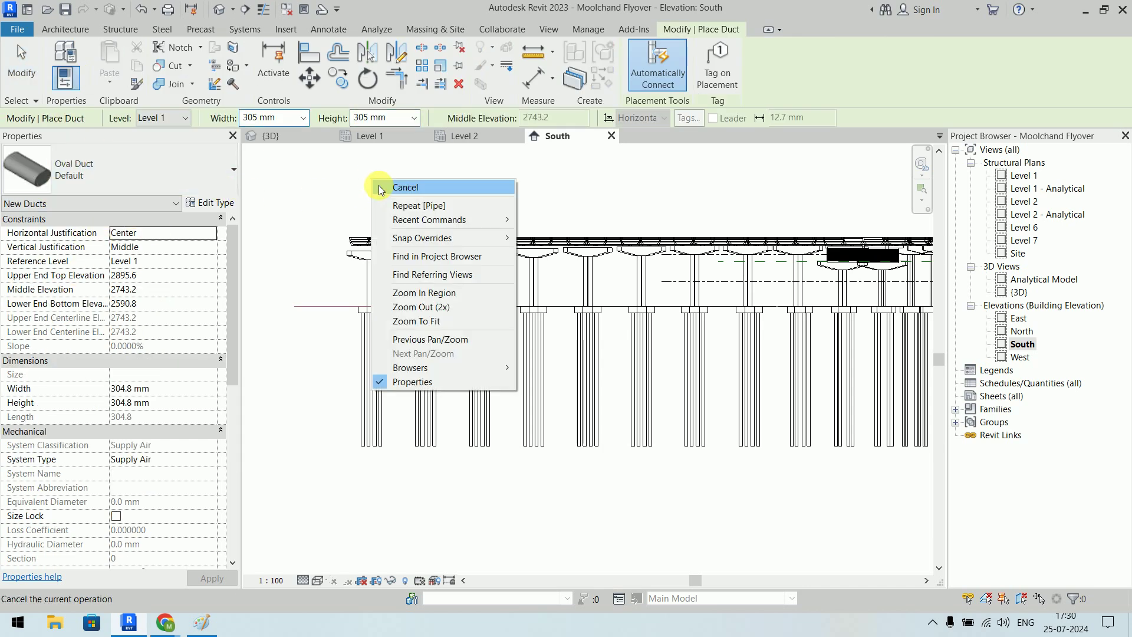
click(378, 188)
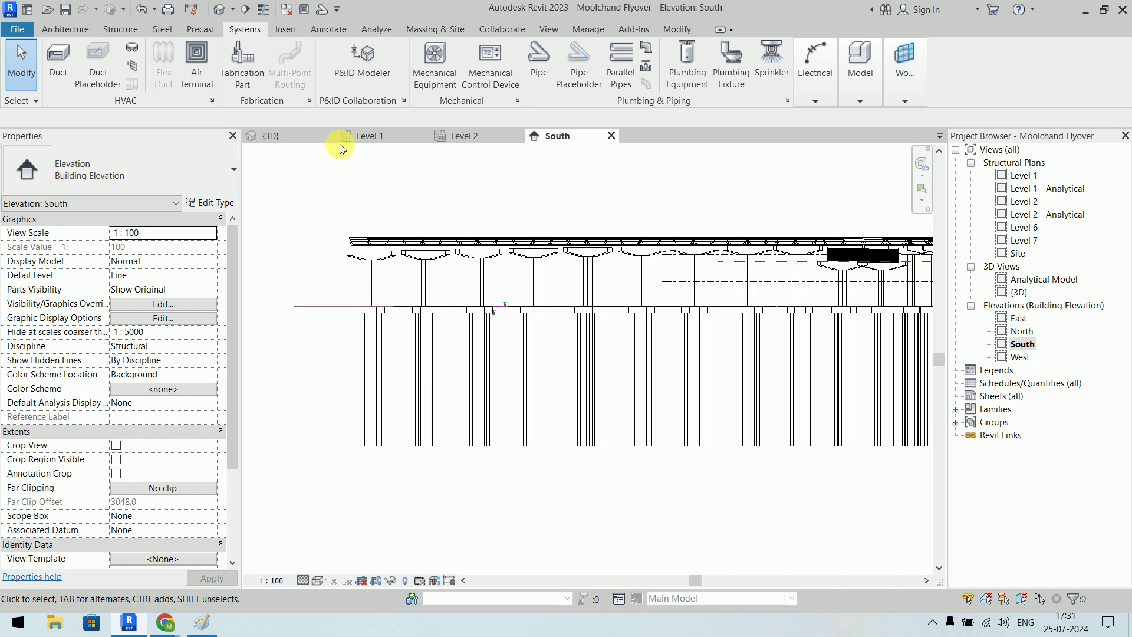
Close the Properties palette and Project Browser, then zoom out and pan the South elevation.
click(234, 137)
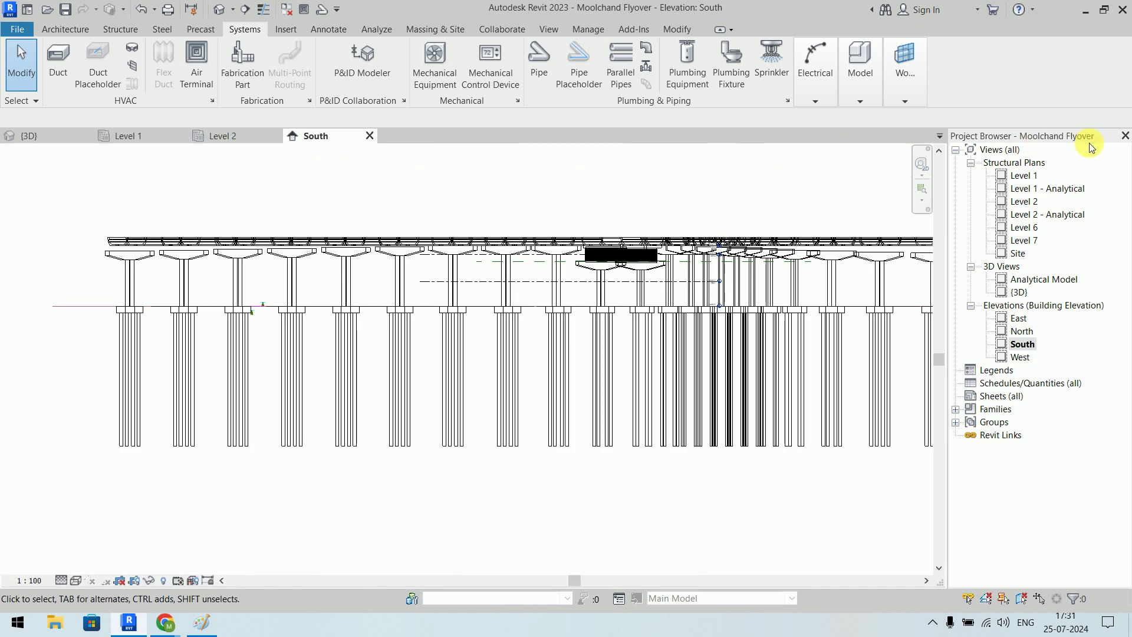
click(1124, 135)
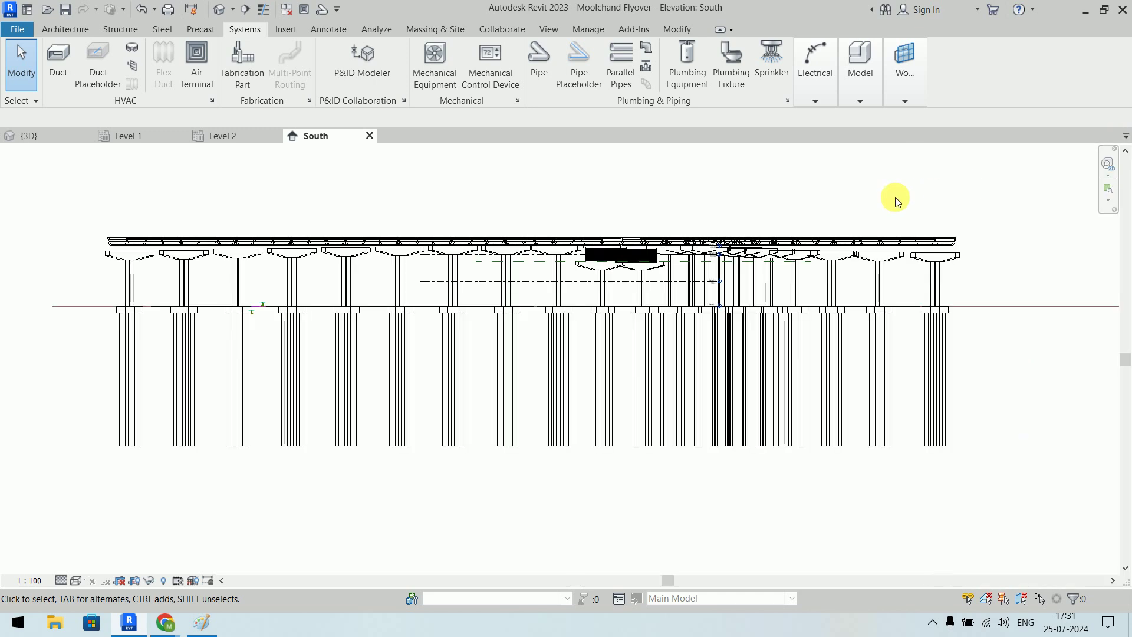
scroll(895, 201, down, 4)
middle_drag(823, 232, 638, 275)
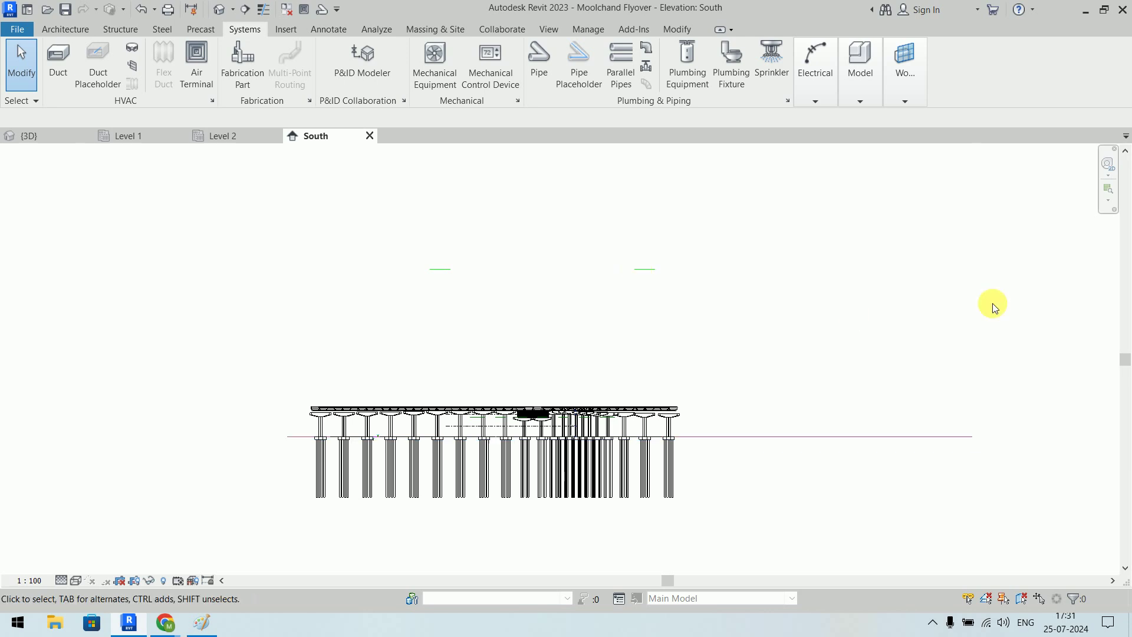
scroll(1023, 291, down, 1)
middle_drag(1023, 290, 636, 298)
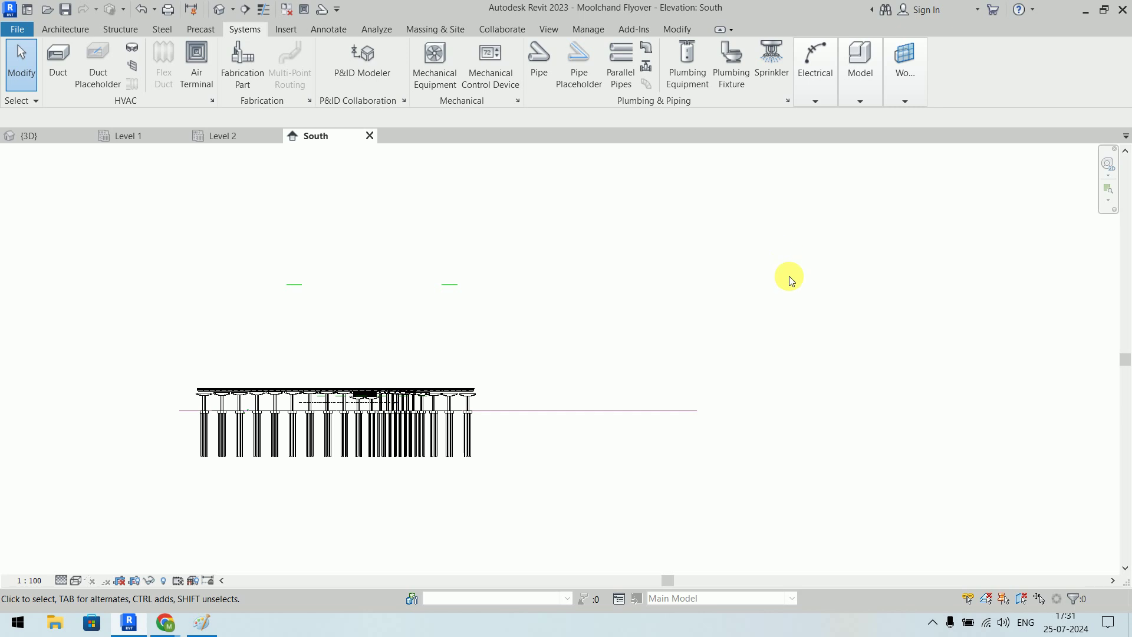
Reopen Properties and the Project Browser from the canvas right-click menu.
right_click(808, 257)
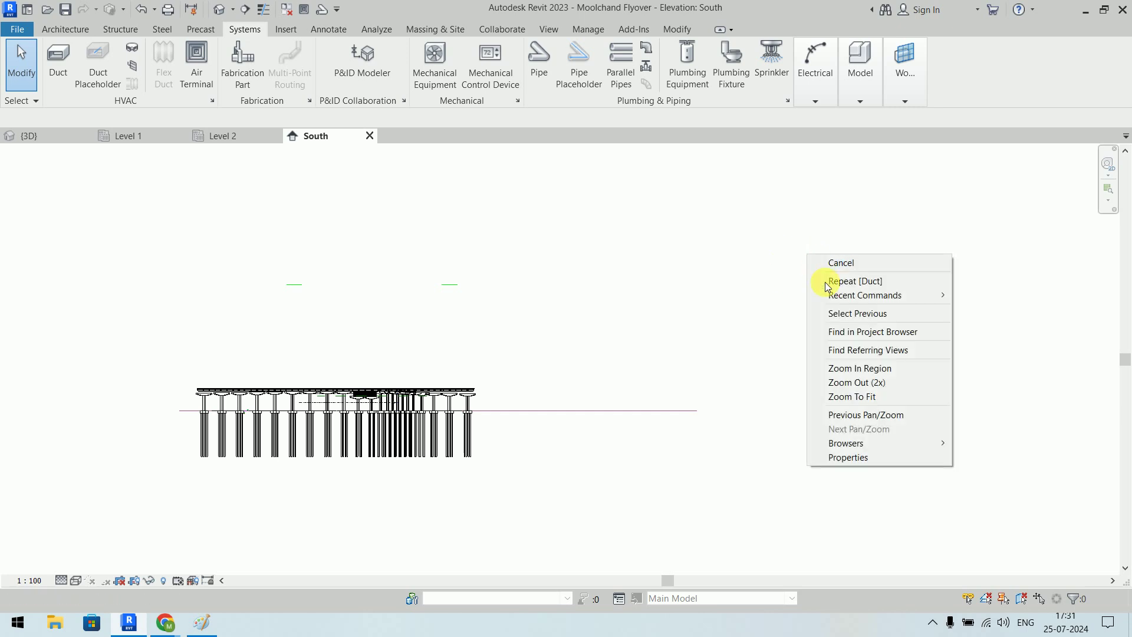
click(888, 461)
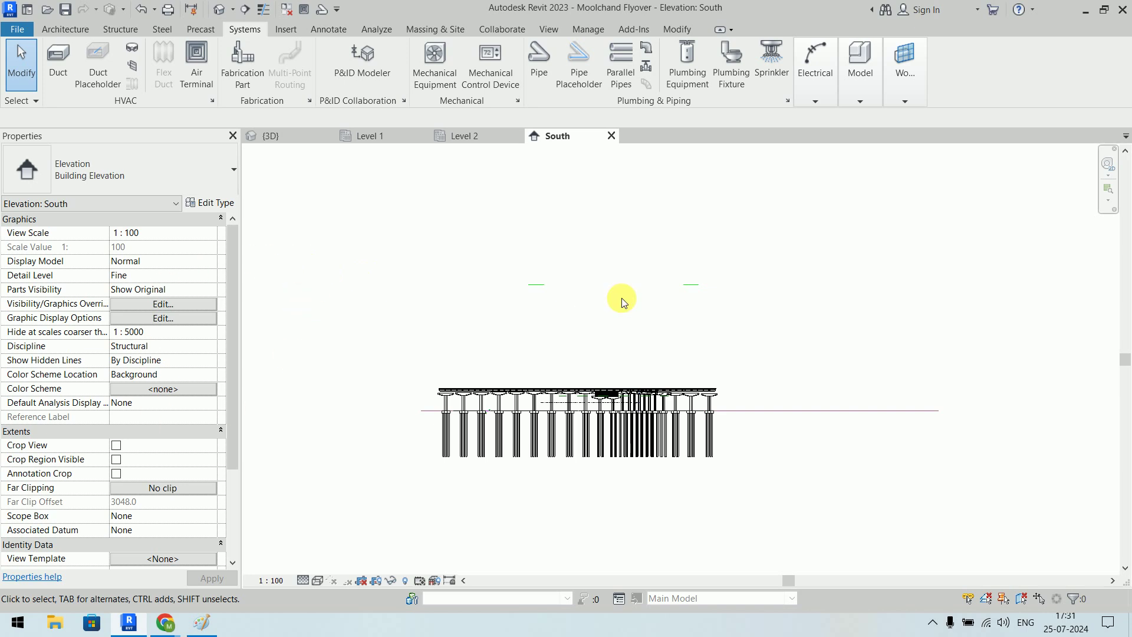
right_click(814, 267)
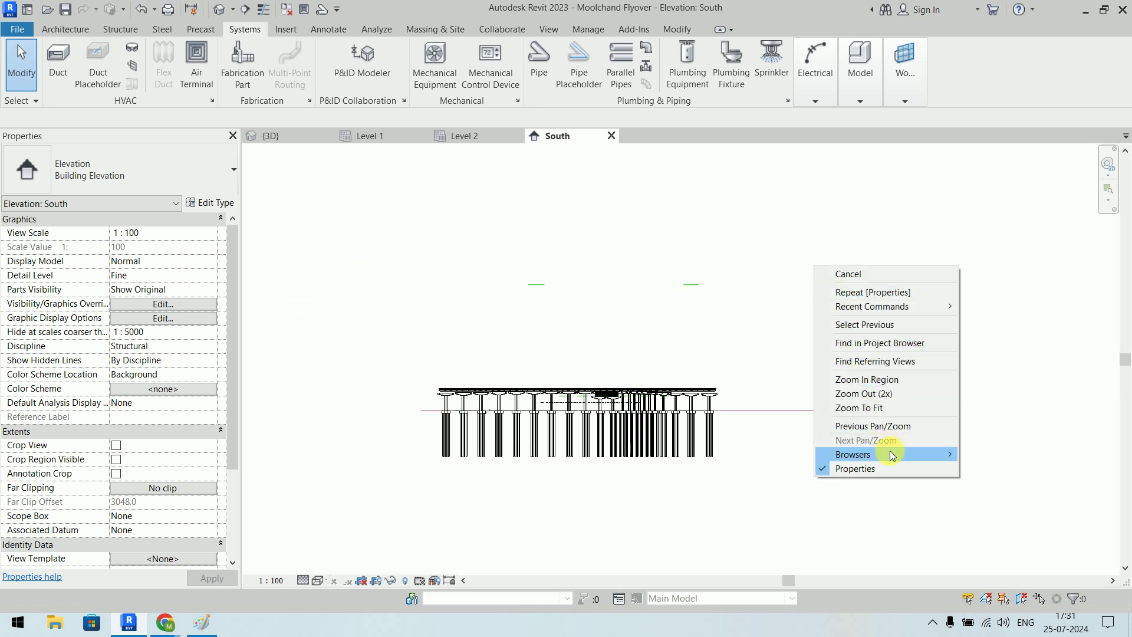
mouse_move(884, 454)
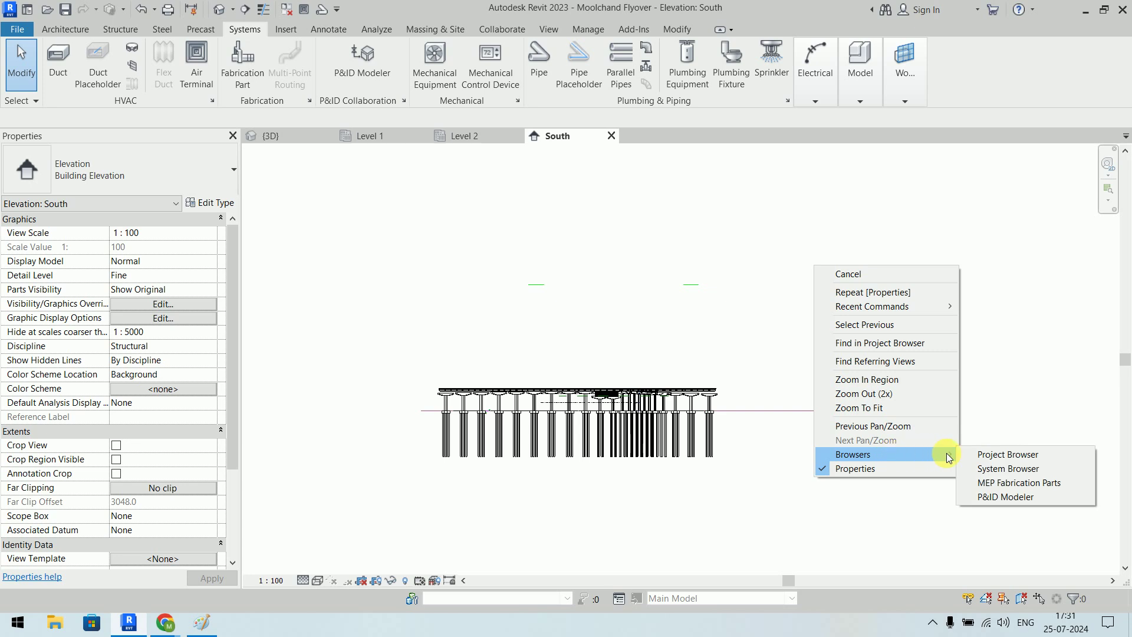
click(1056, 454)
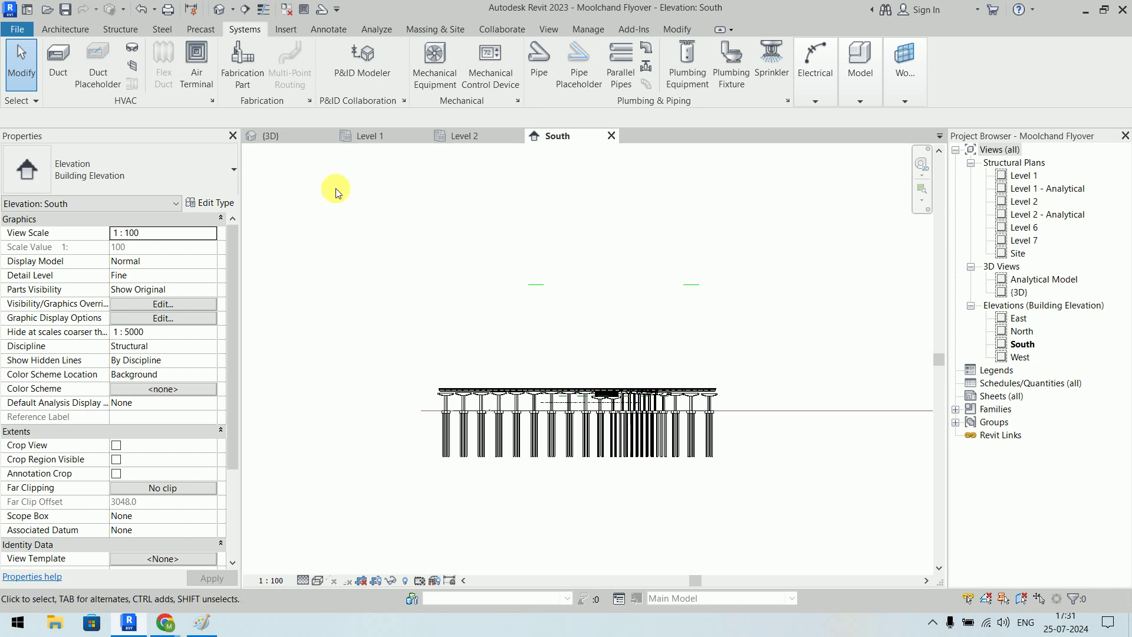
Close Properties and the Project Browser, then turn both back on under View > User Interface.
click(233, 135)
click(1125, 135)
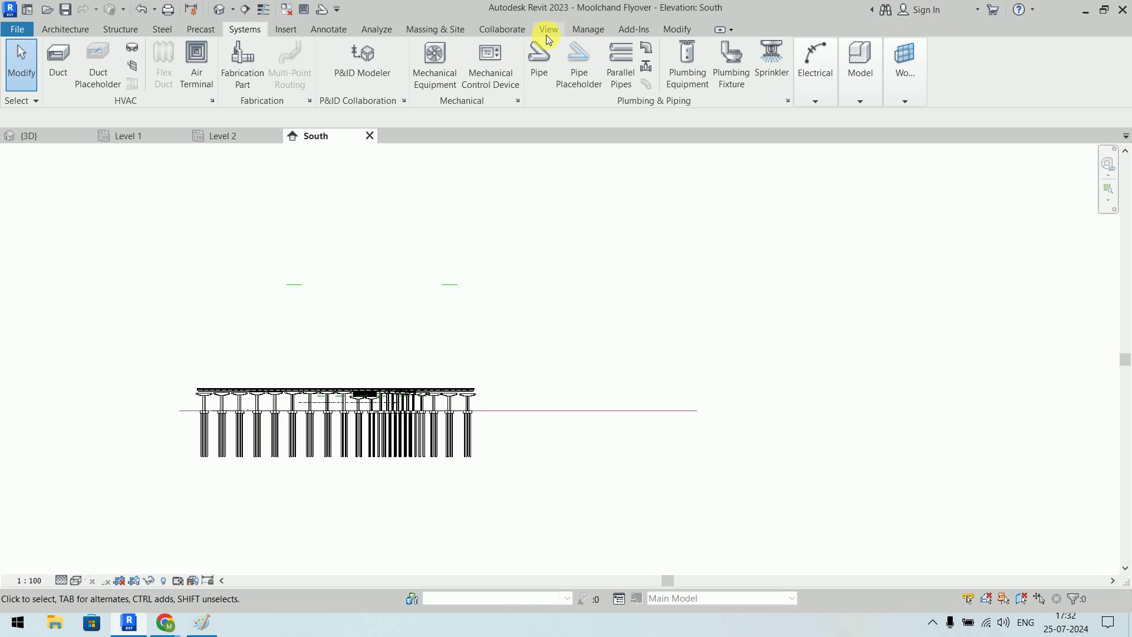
click(549, 30)
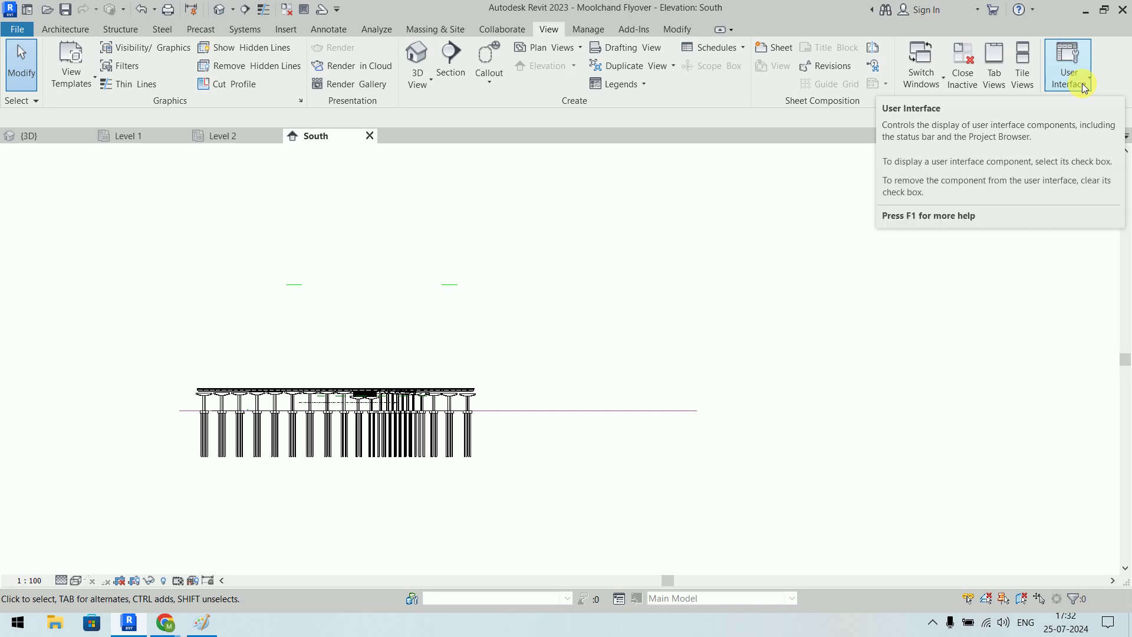
click(1080, 81)
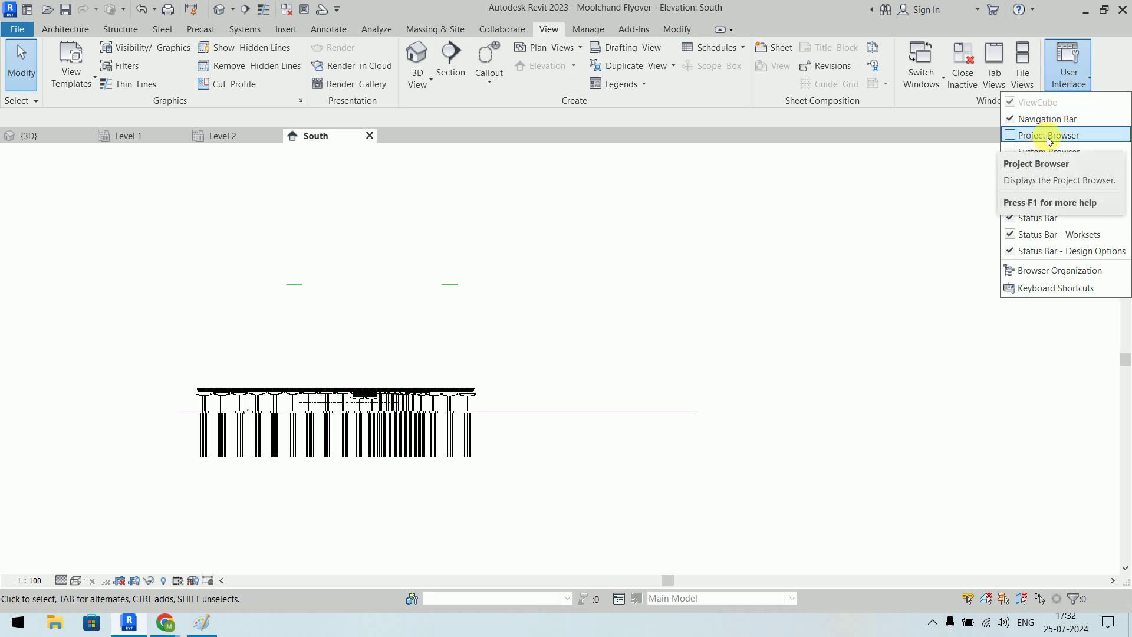
click(1013, 137)
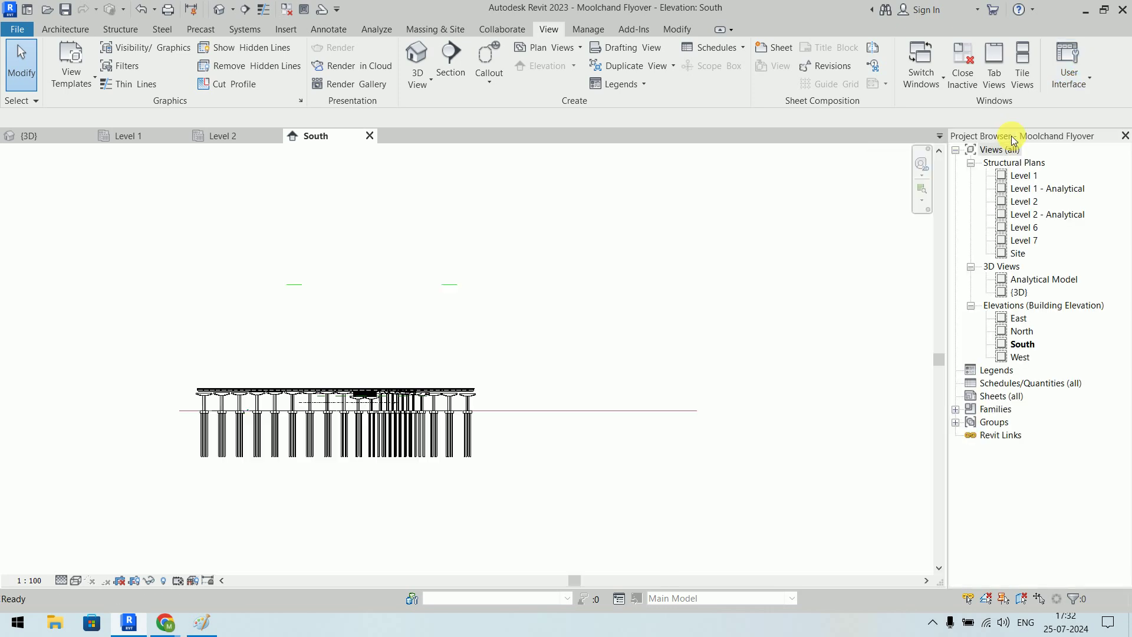
click(1075, 85)
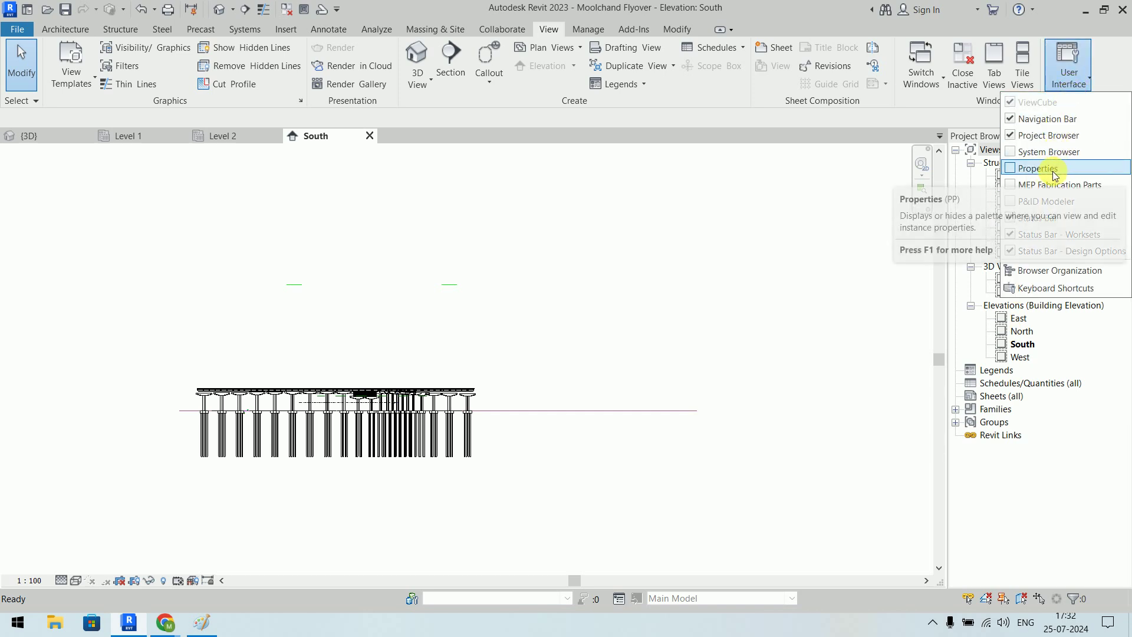
click(1012, 169)
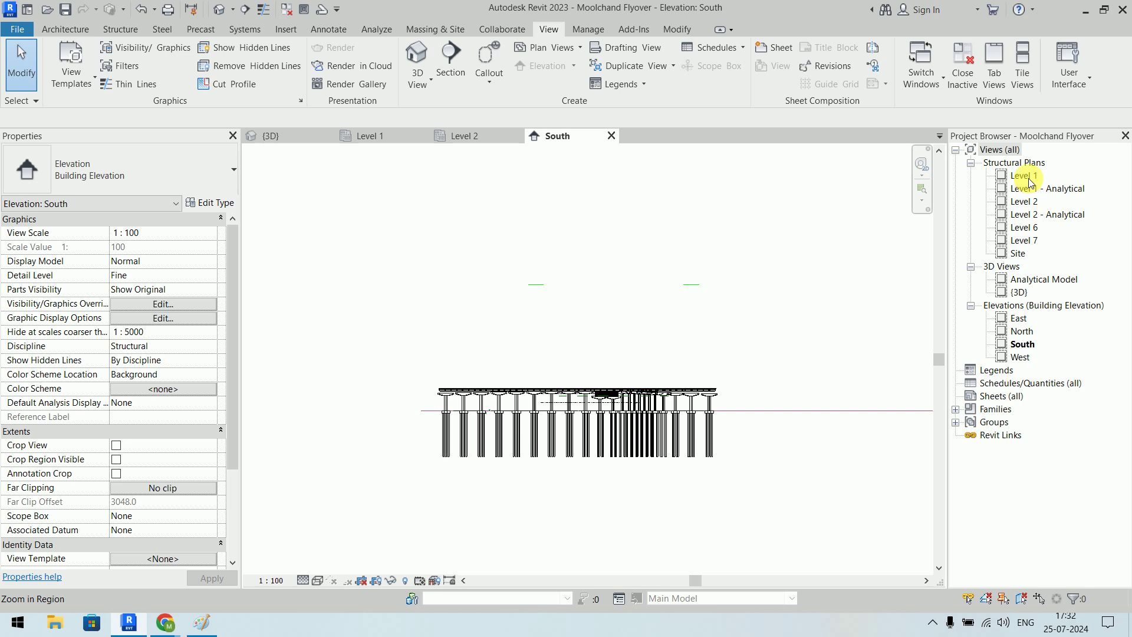
Open the Level 1 structural plan and zoom in on piers 31 and 28.
click(377, 137)
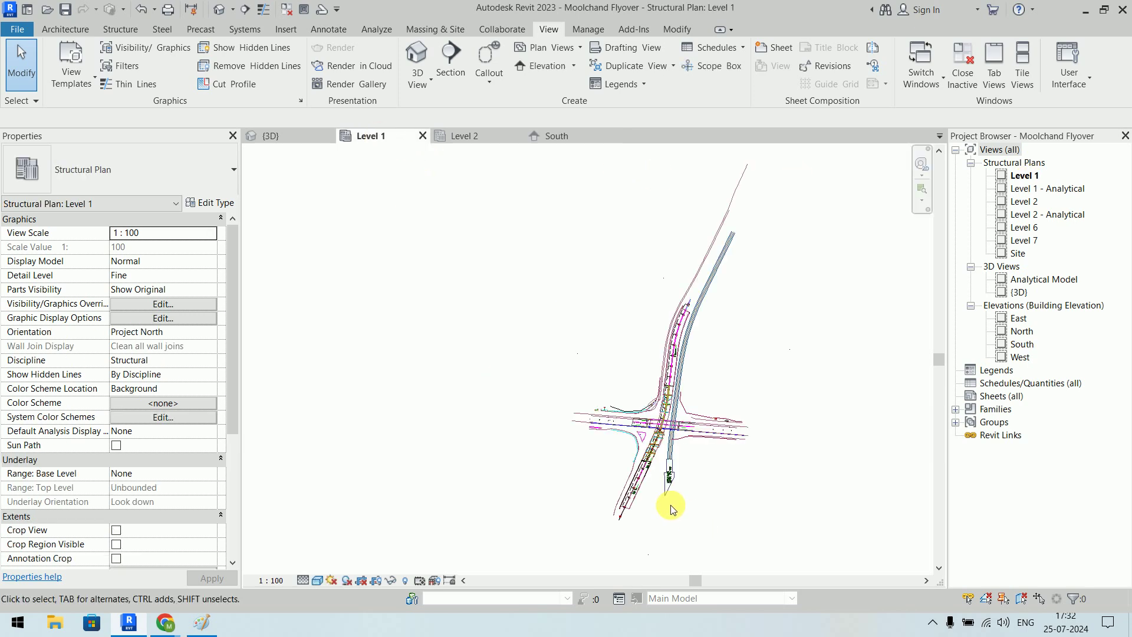
scroll(691, 449, up, 3)
scroll(696, 354, up, 3)
scroll(694, 245, up, 3)
middle_drag(693, 245, 661, 445)
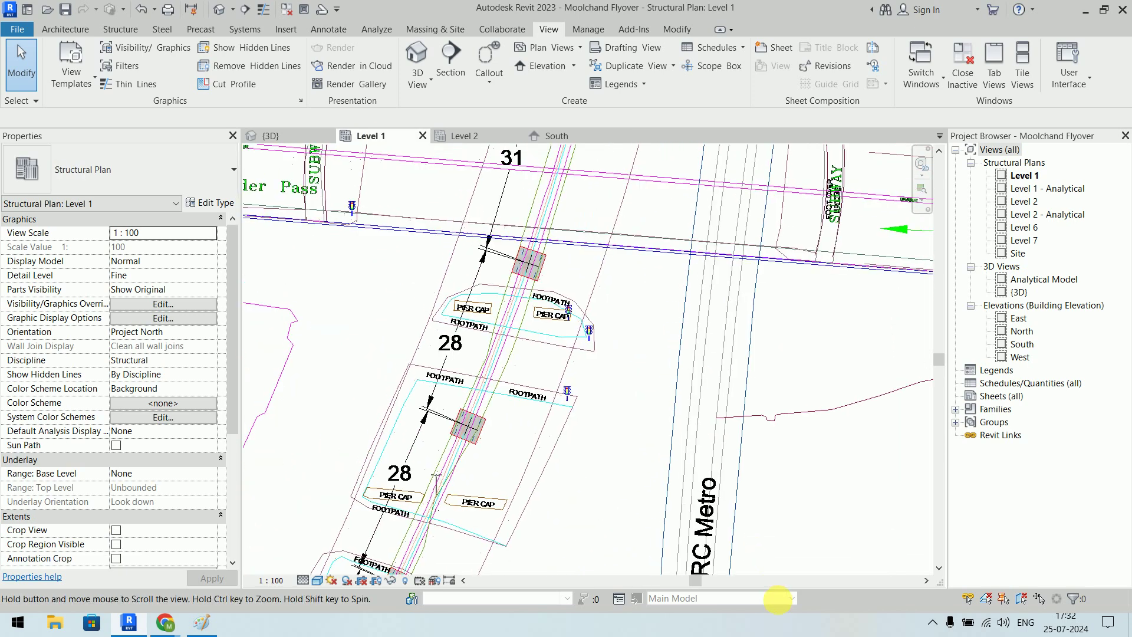
Zoom to the pier cap near pier 31 and change the plan's detail level.
scroll(592, 531, down, 2)
scroll(607, 228, up, 4)
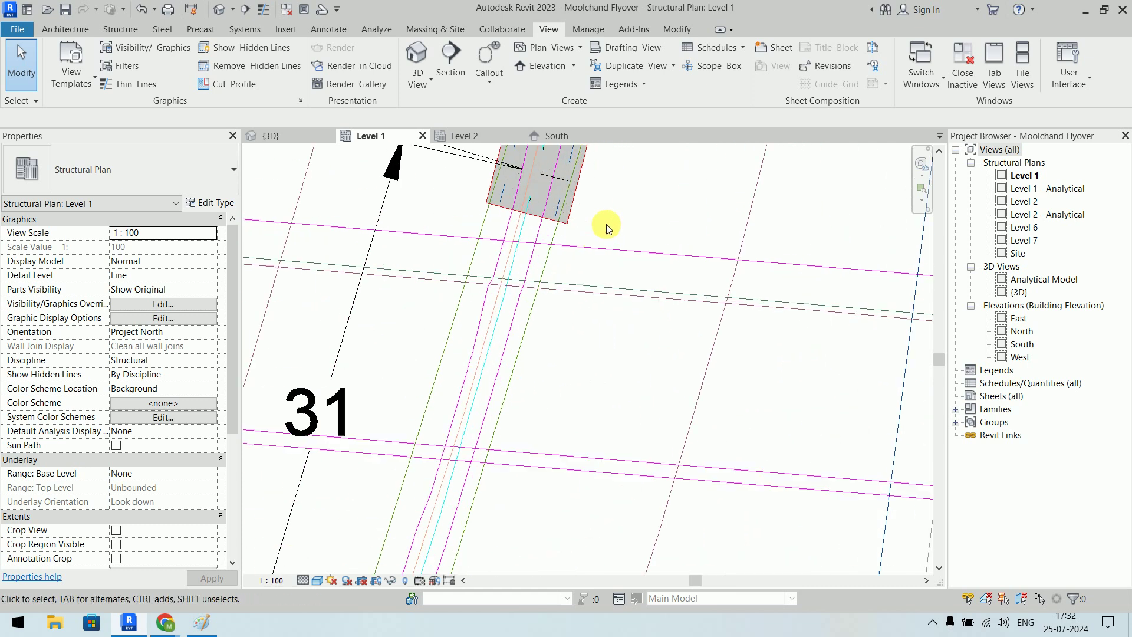
middle_drag(607, 227, 632, 403)
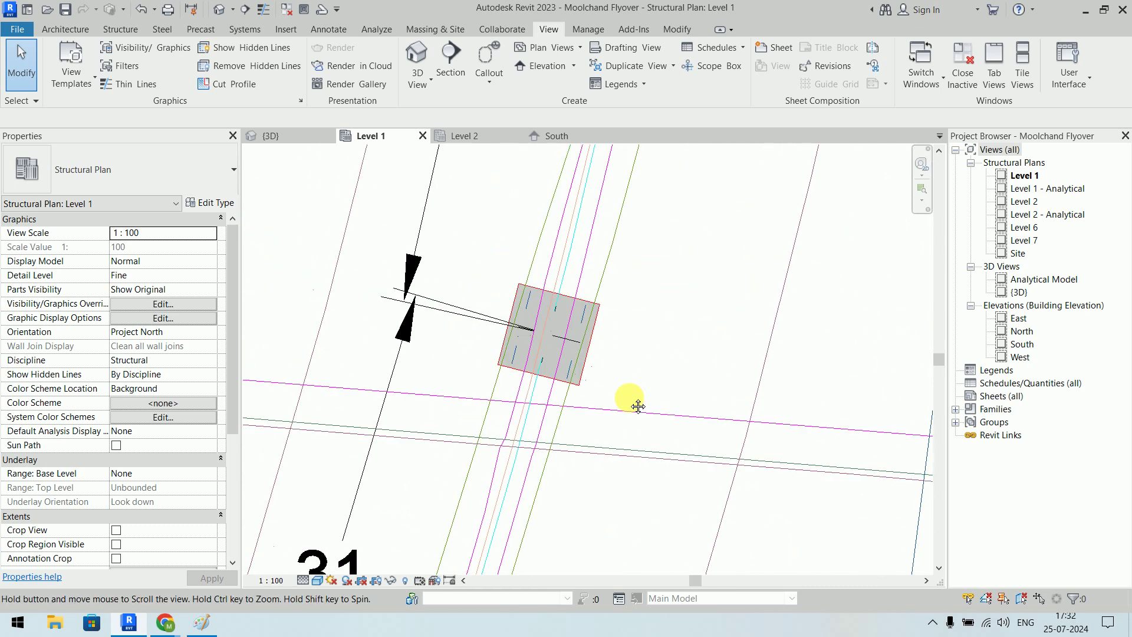
click(303, 580)
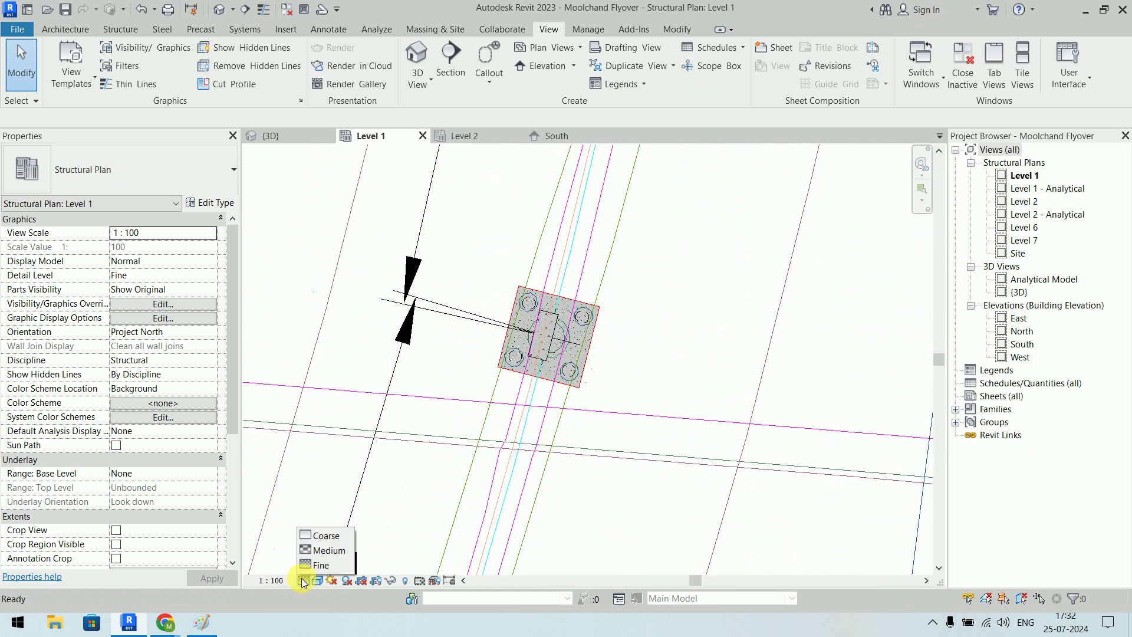
click(330, 536)
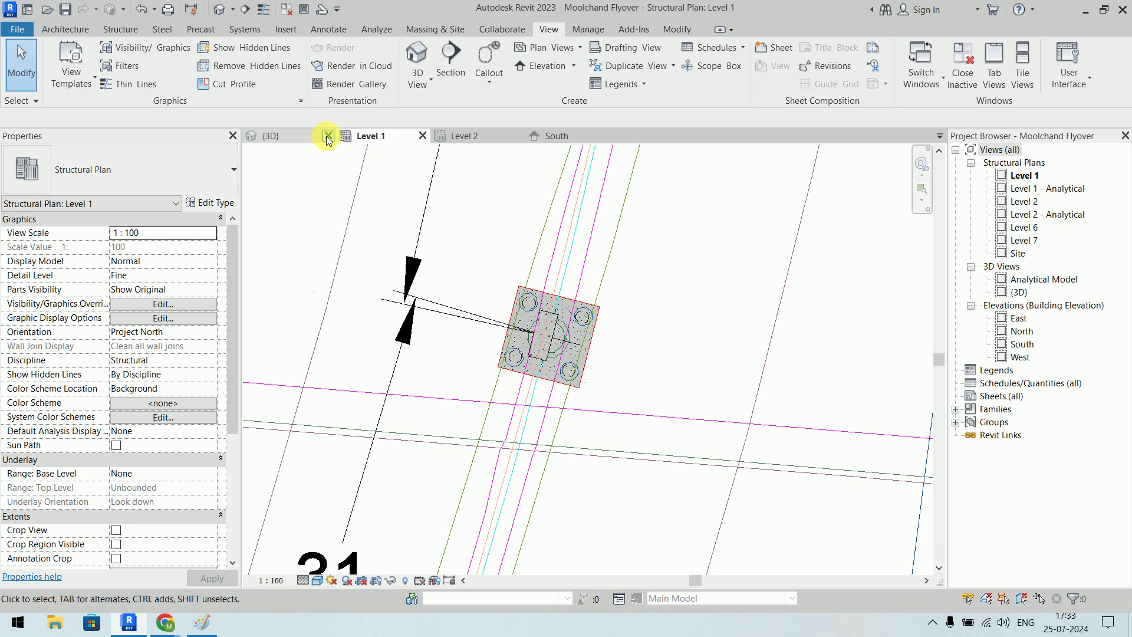
Close the 3D, Level 1, Level 2 and South views, saving the project.
click(328, 136)
click(327, 135)
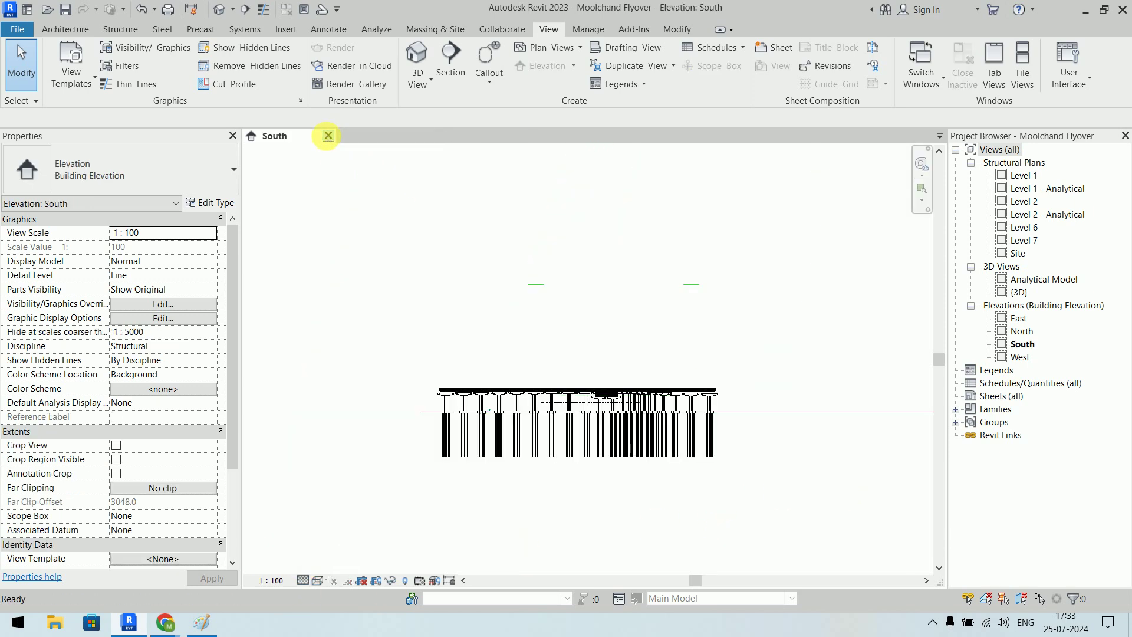
click(329, 136)
click(624, 323)
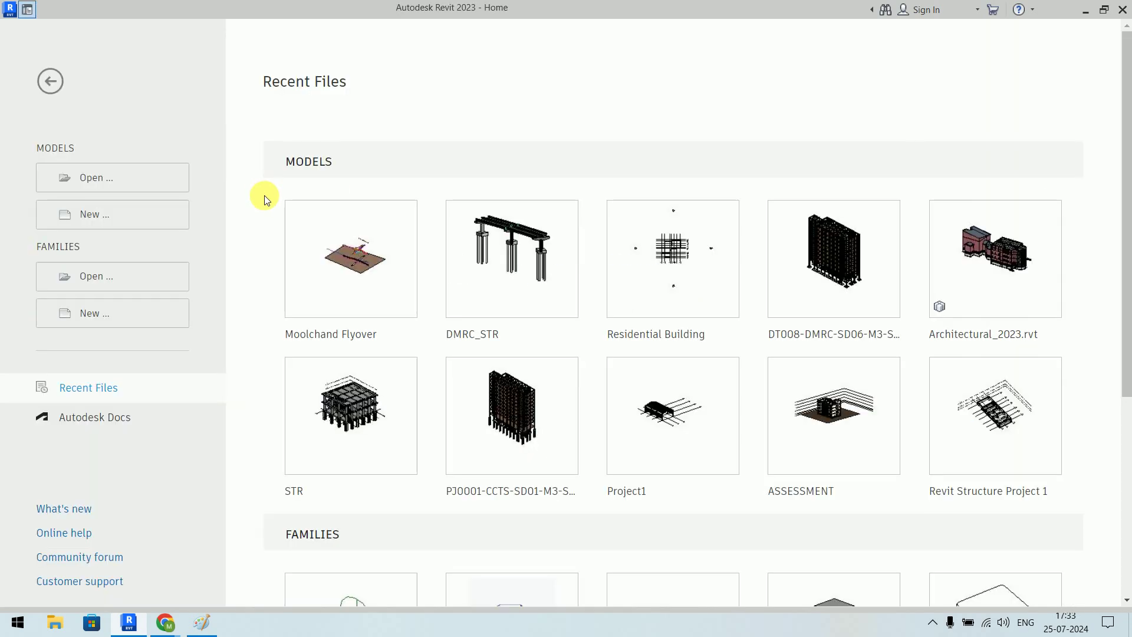
Create a new project from the metric template and pick the CW 102-85-215p architectural wall type.
click(89, 214)
click(509, 217)
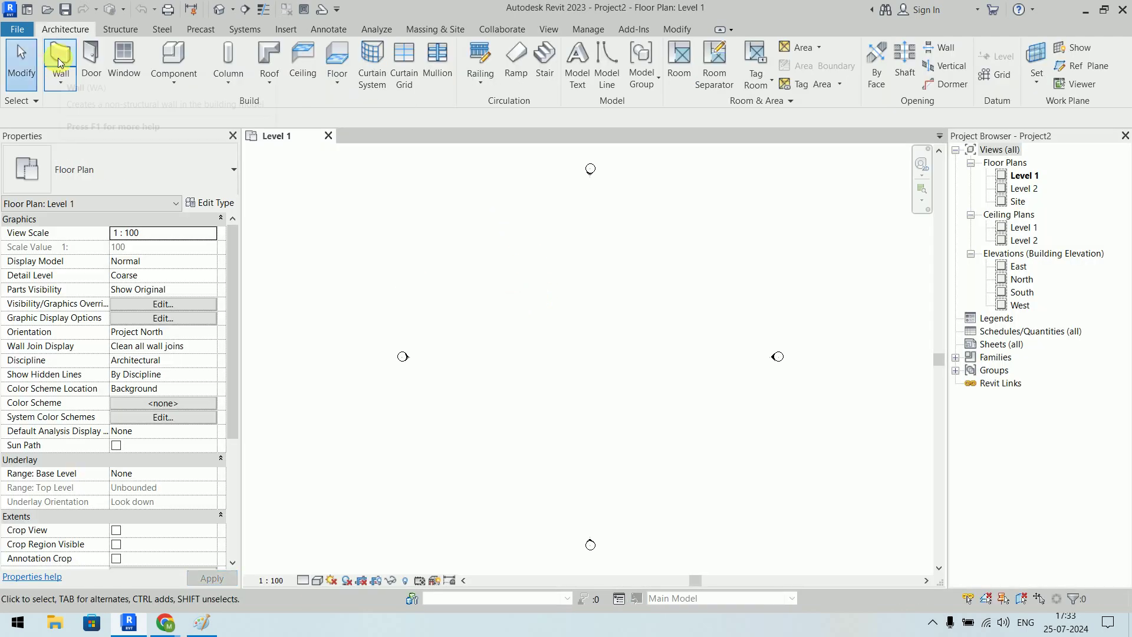
click(64, 82)
click(82, 117)
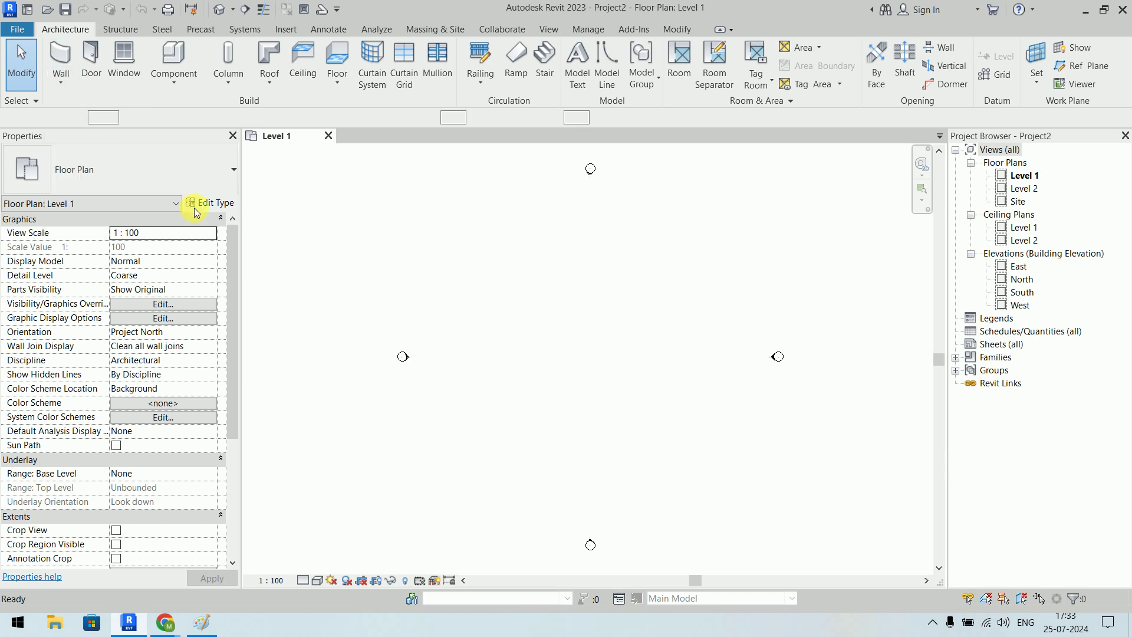
click(176, 169)
scroll(109, 369, up, 5)
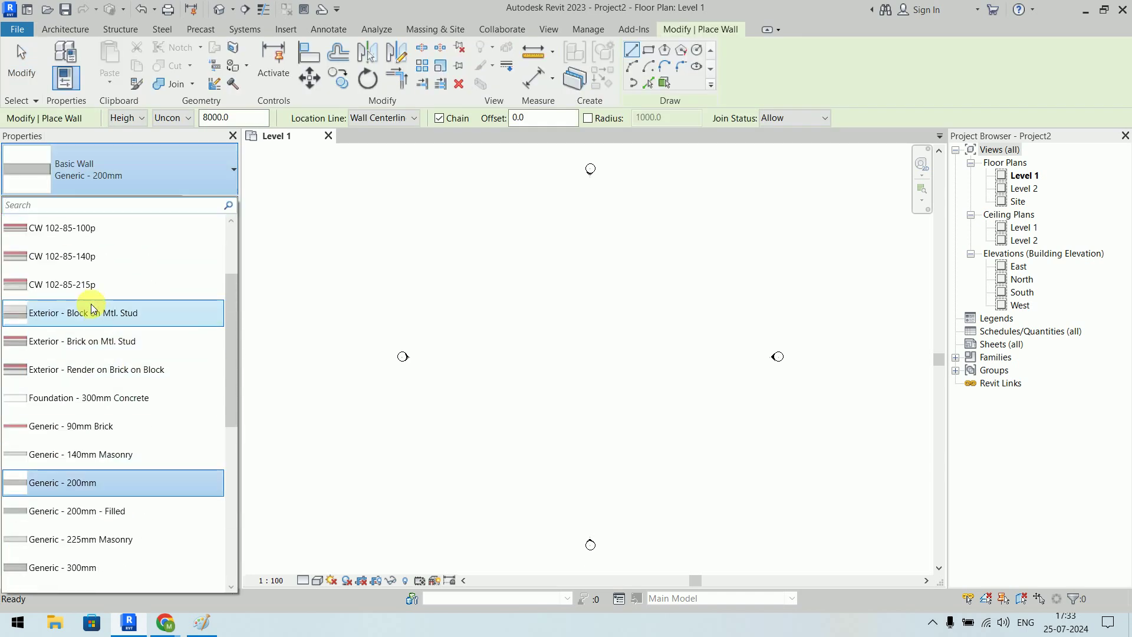
click(89, 304)
Draw one straight wall between two points on Level 1, then end the command and recentre it.
click(497, 327)
scroll(498, 333, up, 5)
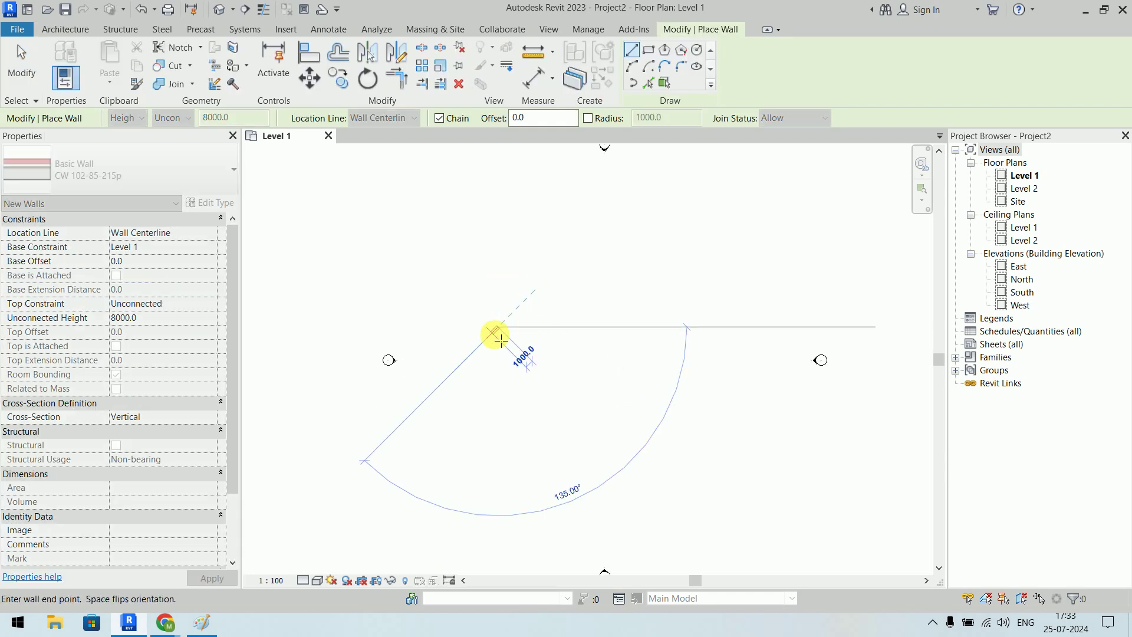
click(725, 291)
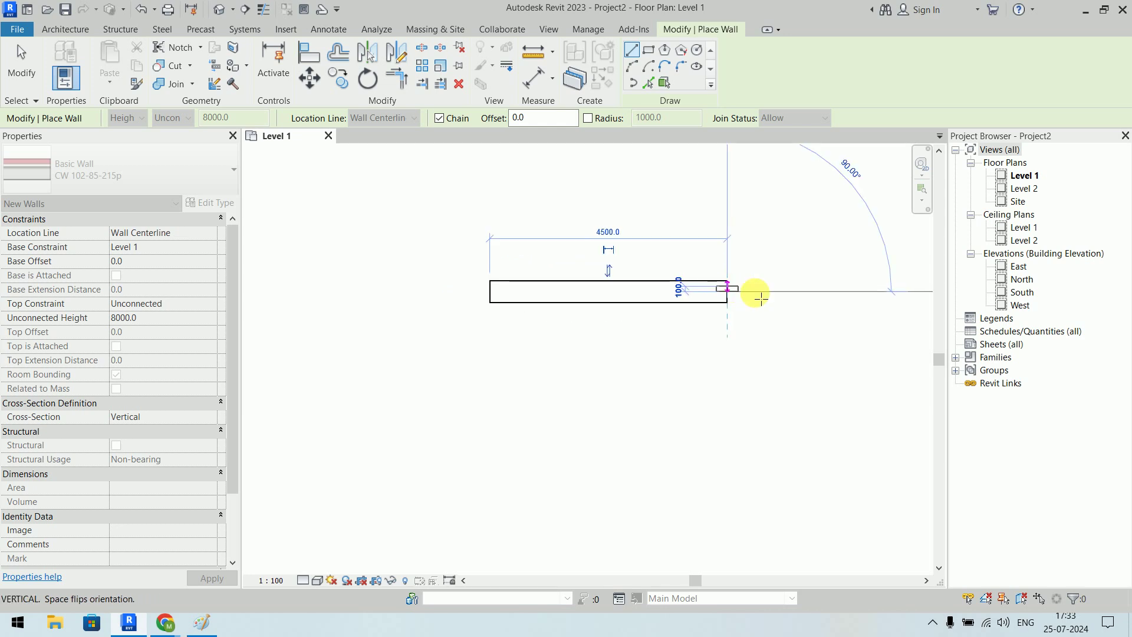
right_click(848, 208)
click(858, 214)
scroll(597, 266, up, 4)
scroll(620, 211, down, 1)
middle_drag(622, 211, 631, 253)
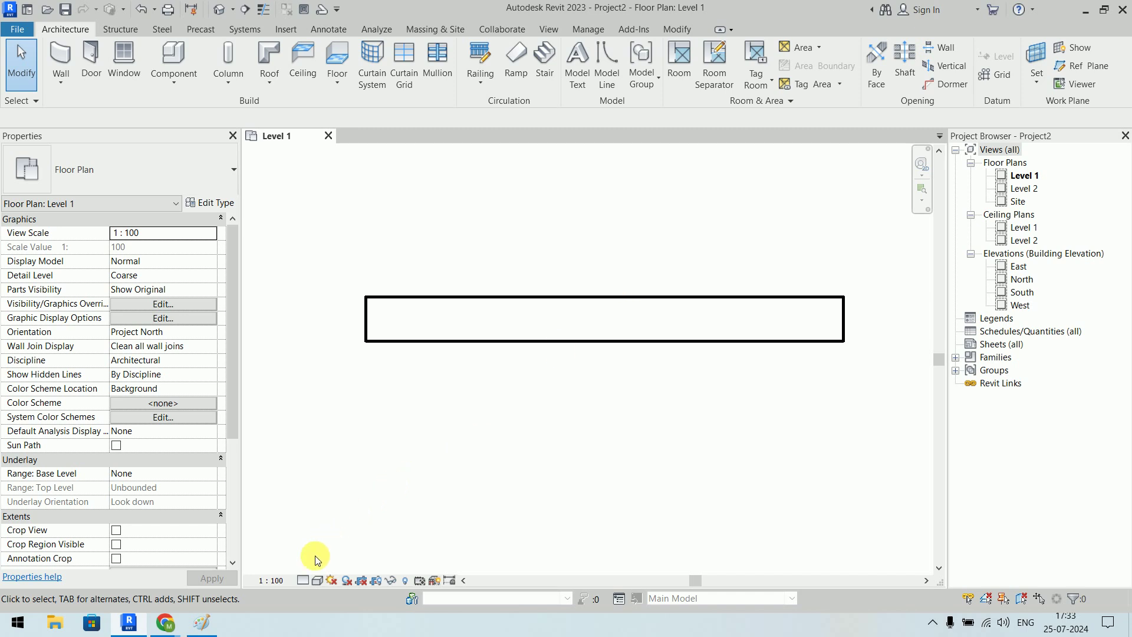
click(302, 581)
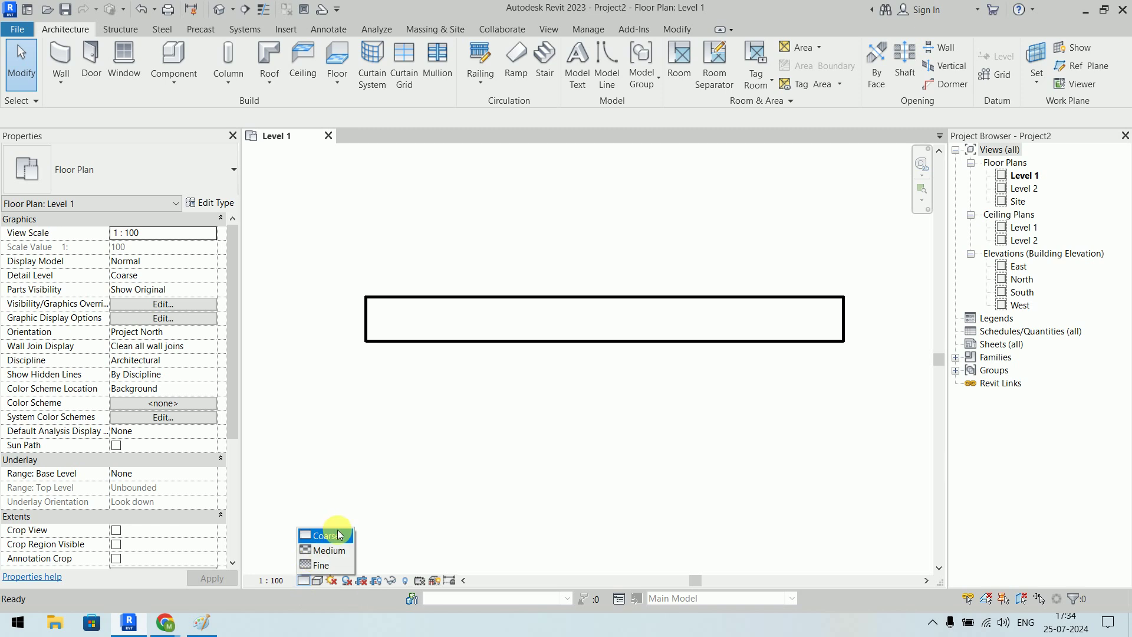
Switch the Level 1 plan's detail level to Medium, then Fine to reveal the wall's hatched layers.
click(333, 552)
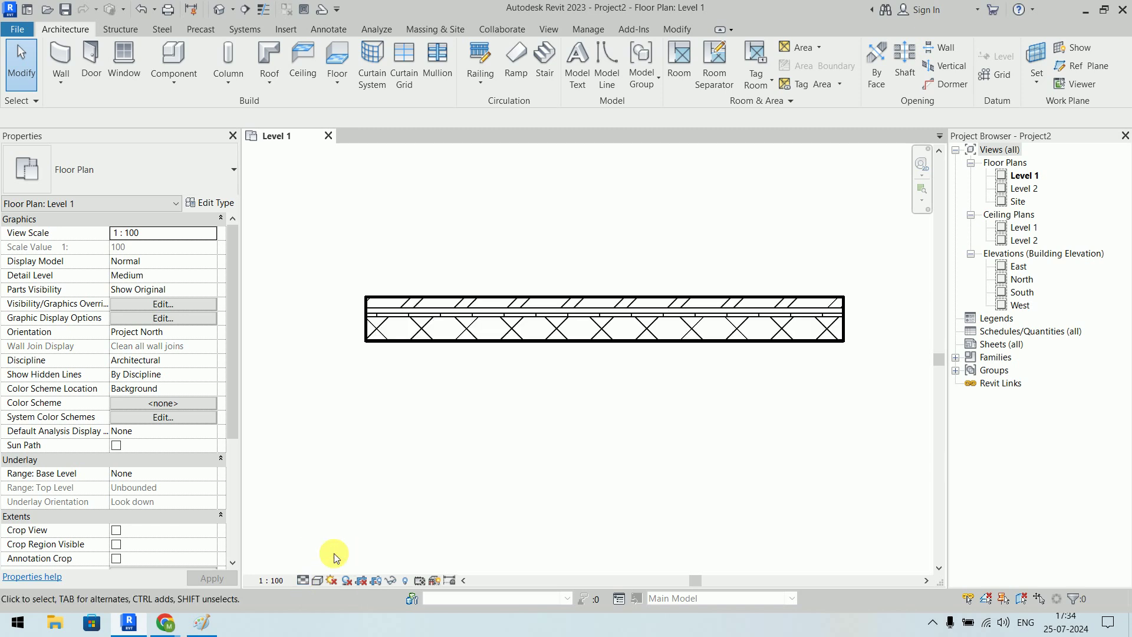
scroll(369, 330, up, 2)
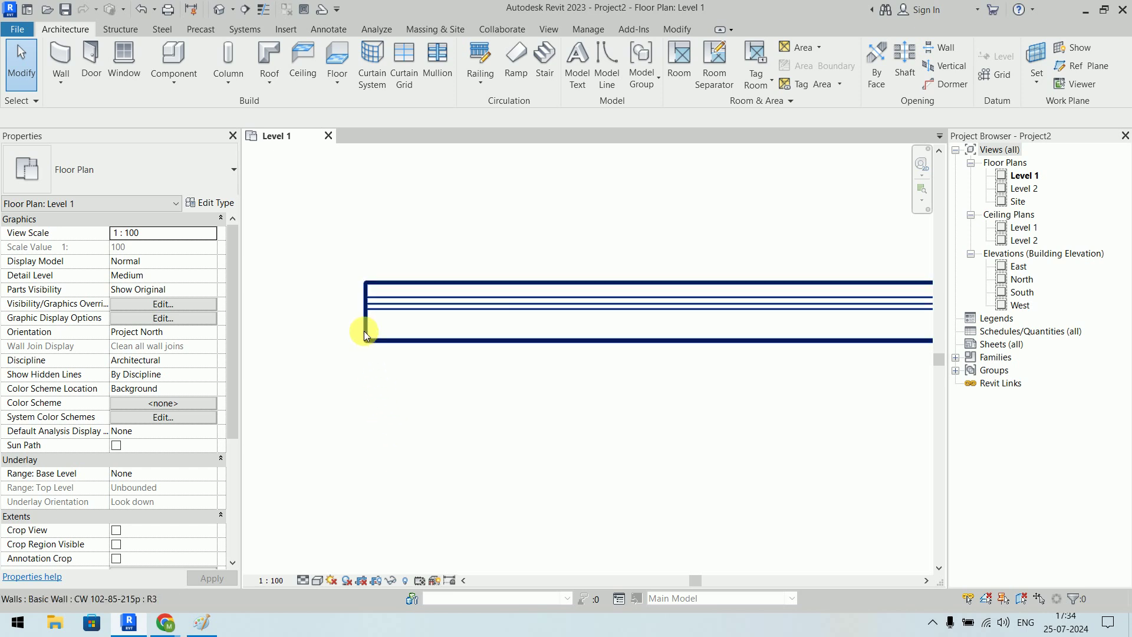
scroll(357, 312, up, 2)
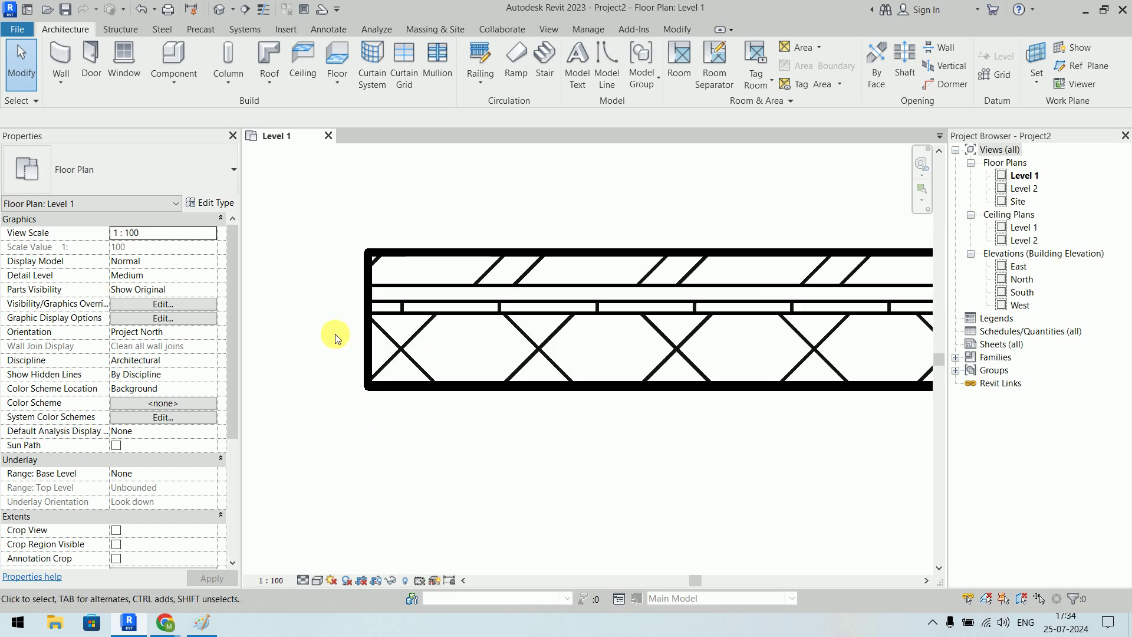
click(302, 580)
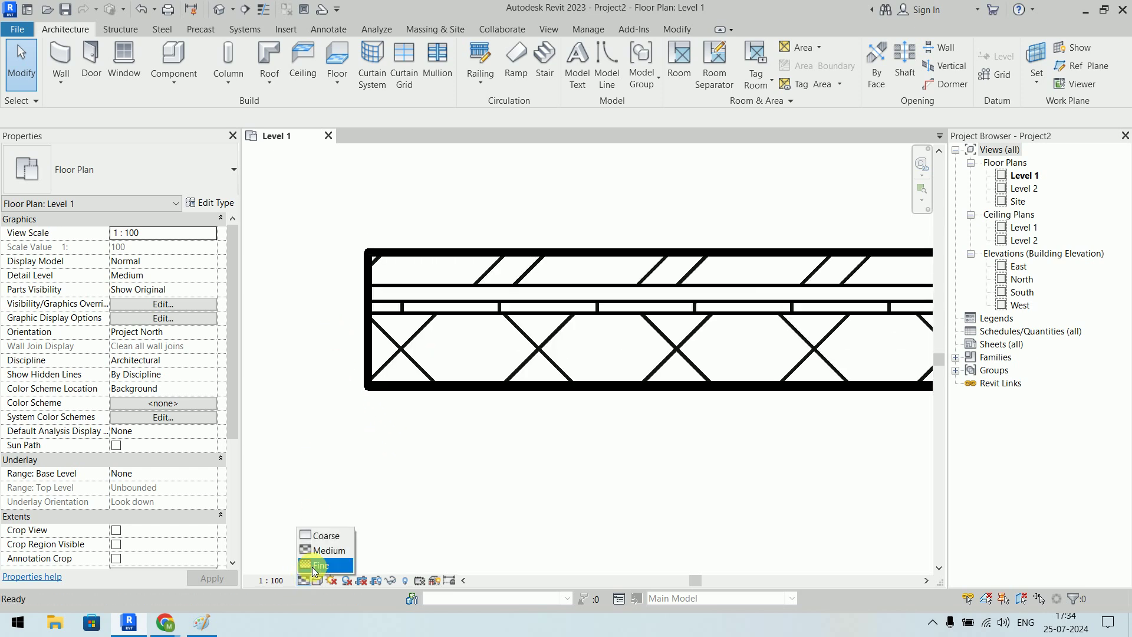
click(313, 566)
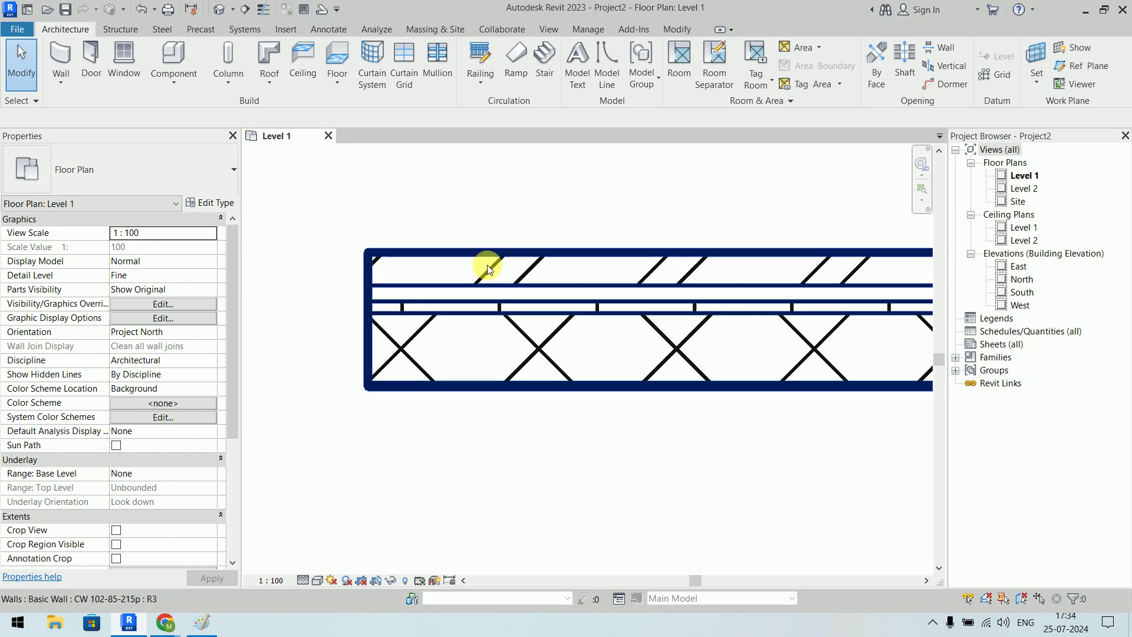
click(302, 580)
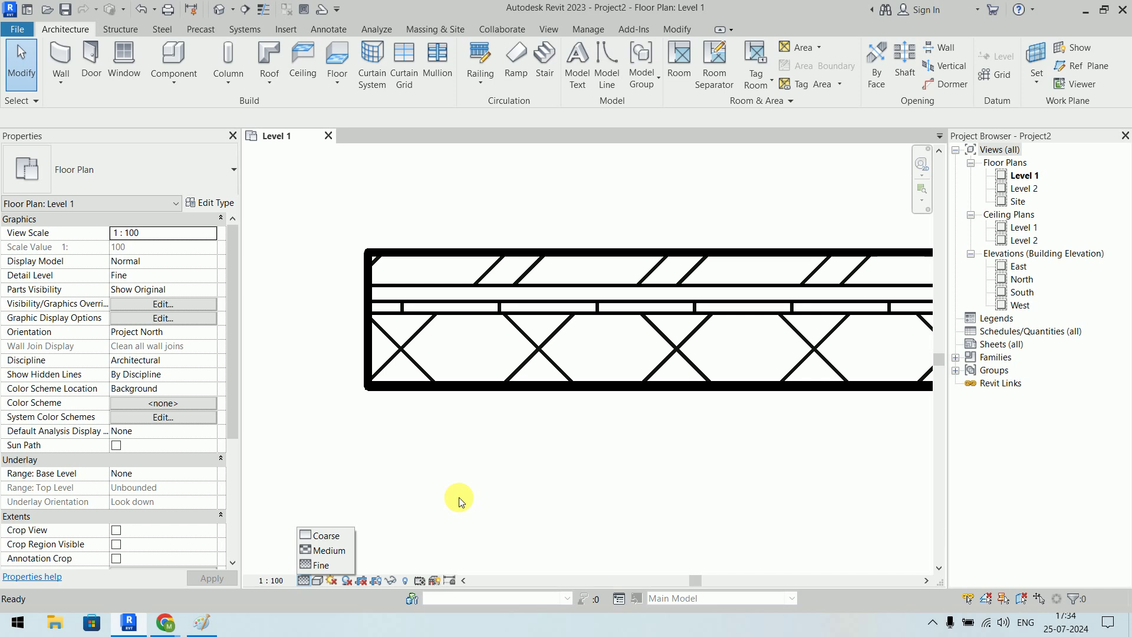
click(304, 581)
click(304, 580)
click(485, 510)
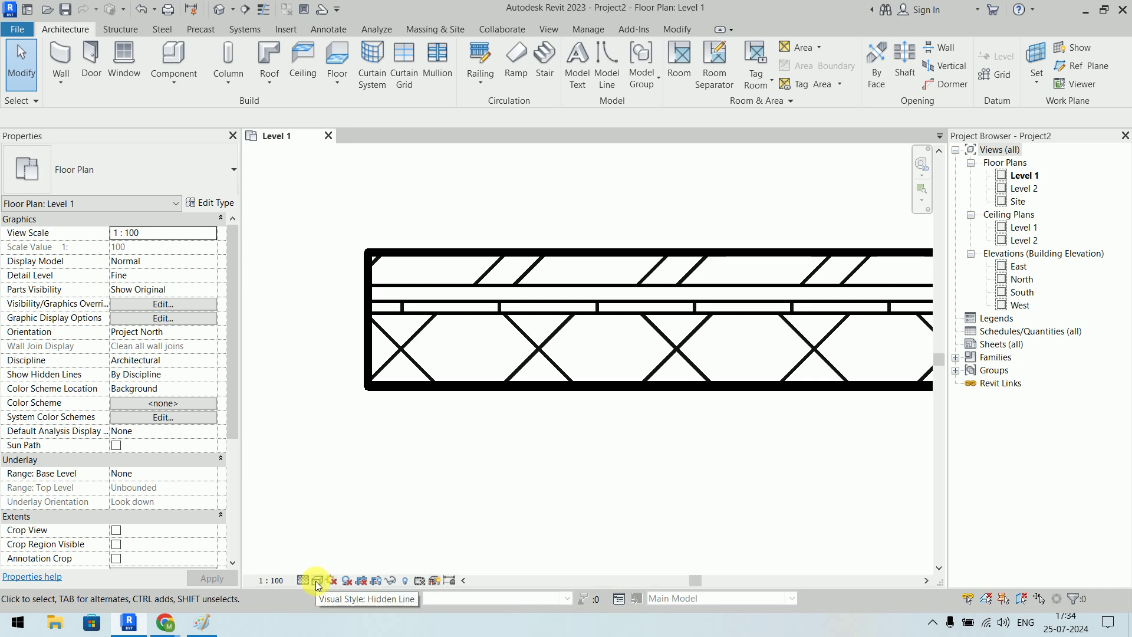
Switch the Level 1 plan's visual style to Wireframe, then Shaded, then Realistic.
click(317, 582)
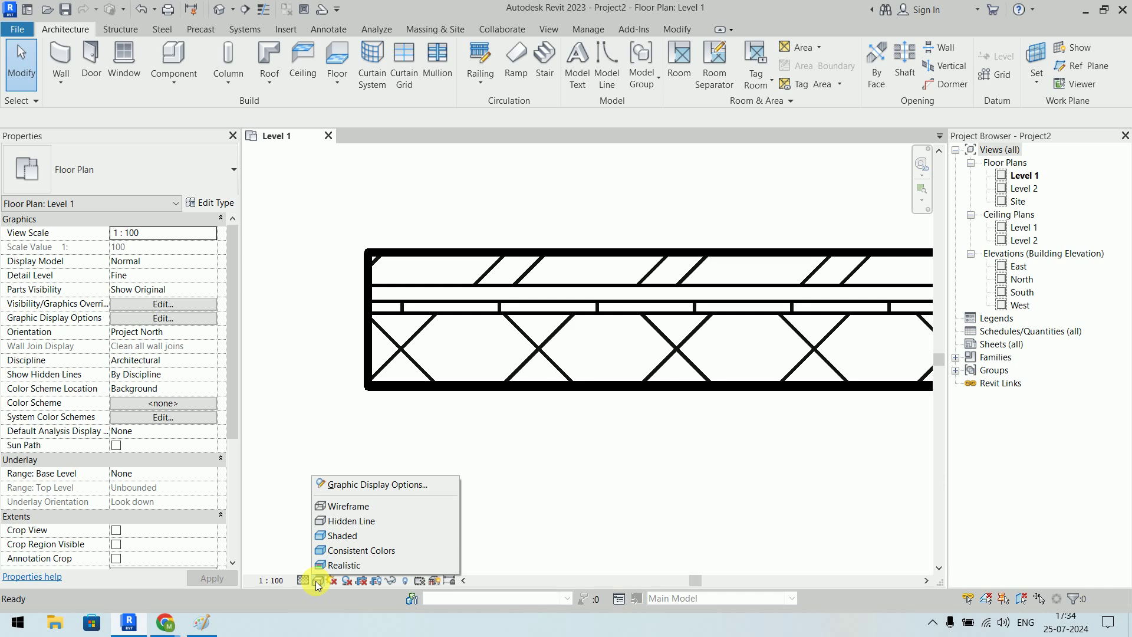
click(394, 508)
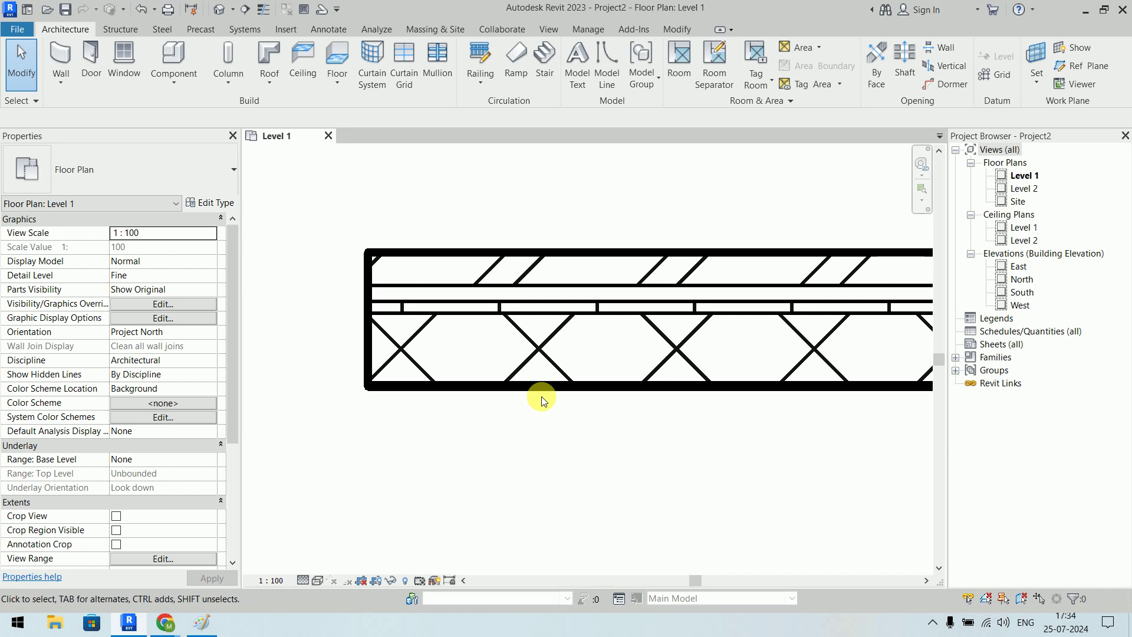
click(318, 581)
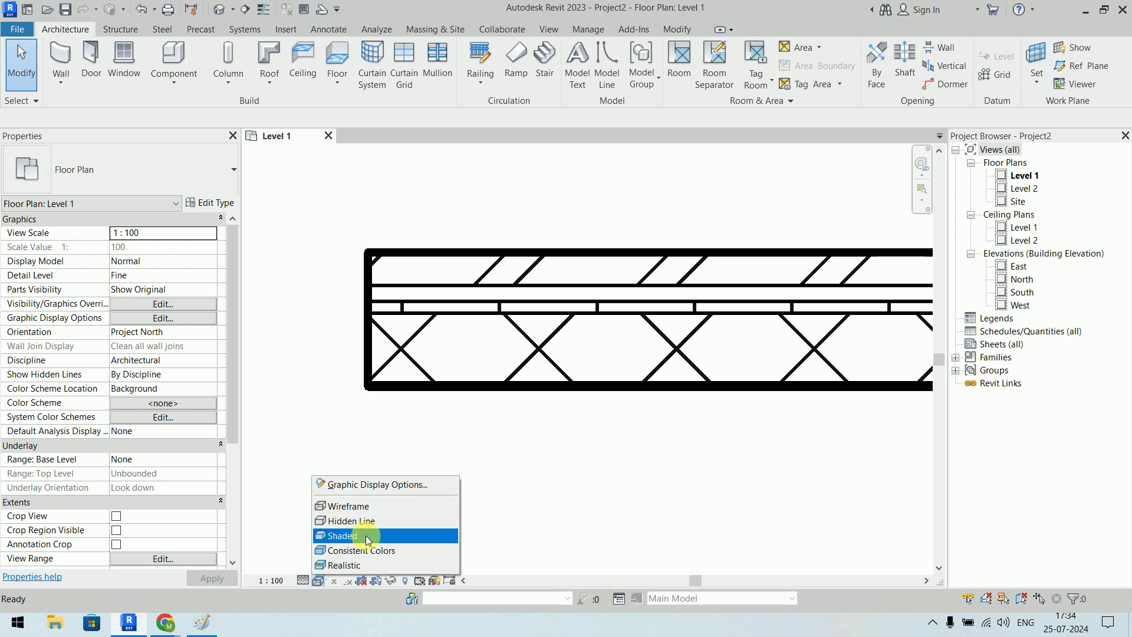
click(366, 535)
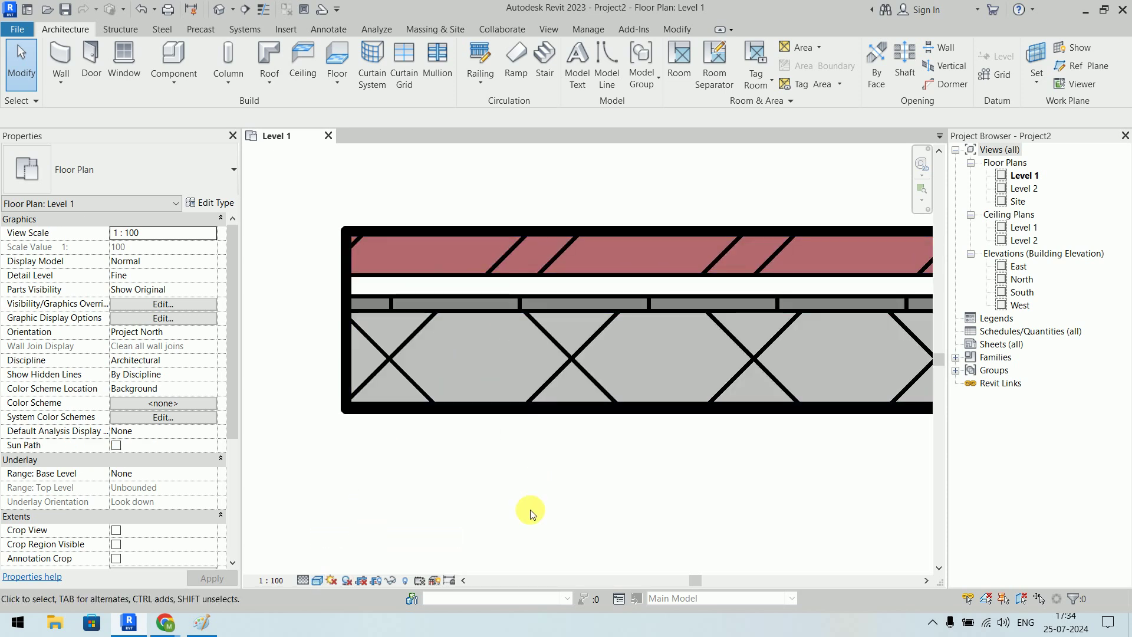
click(318, 580)
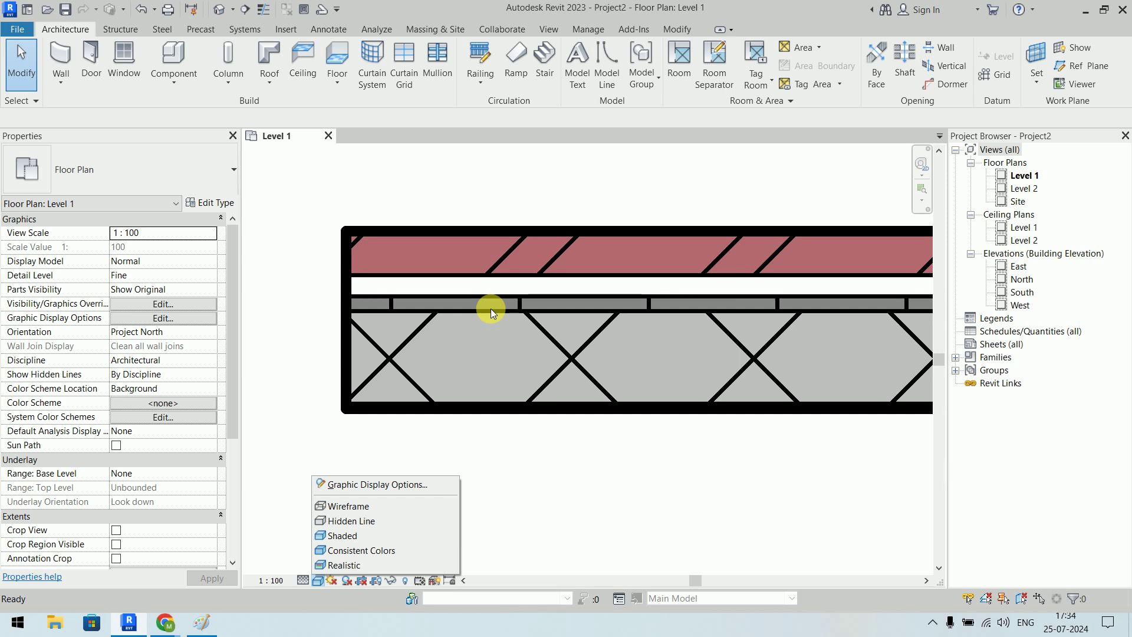
click(373, 567)
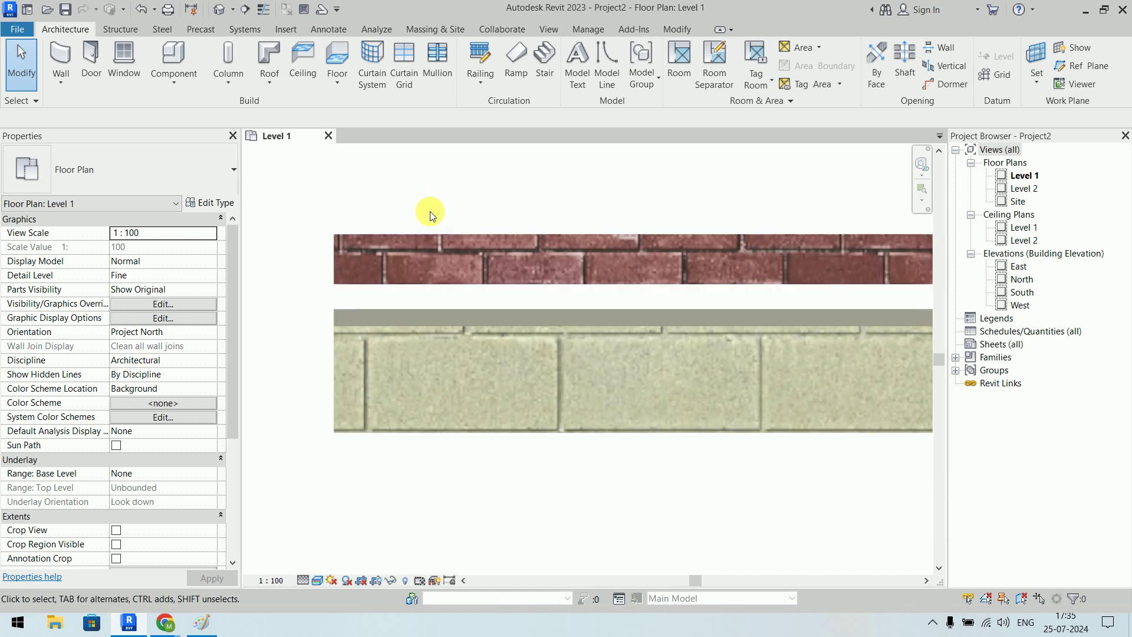
Zoom in on the wall's end in Realistic style, then return the view to Shaded.
middle_drag(430, 203, 462, 200)
scroll(551, 280, up, 1)
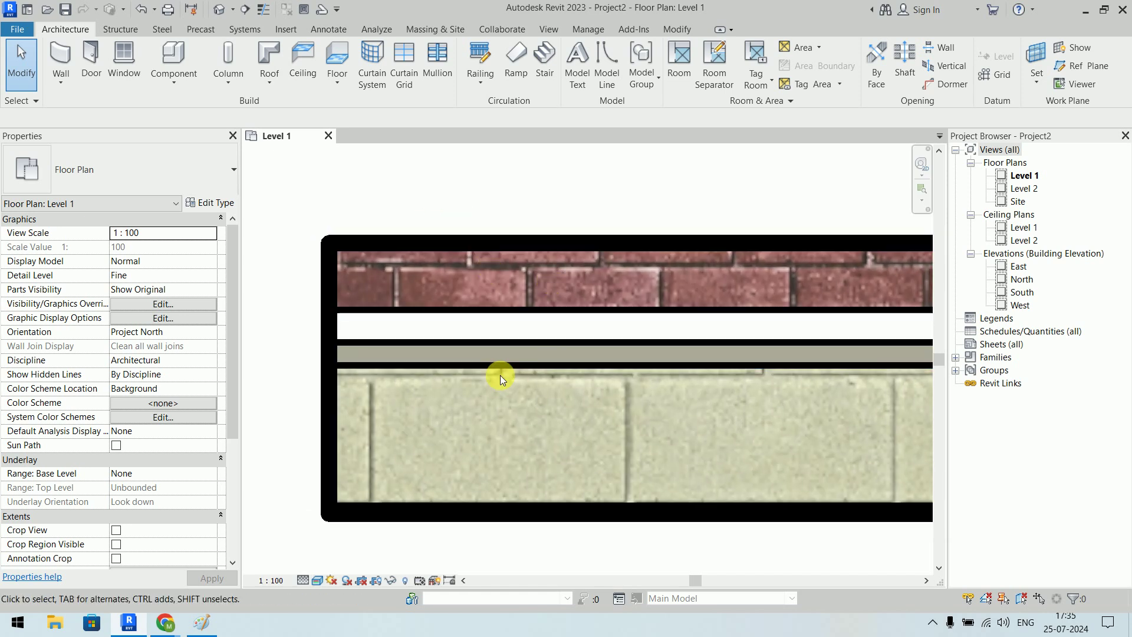
click(317, 580)
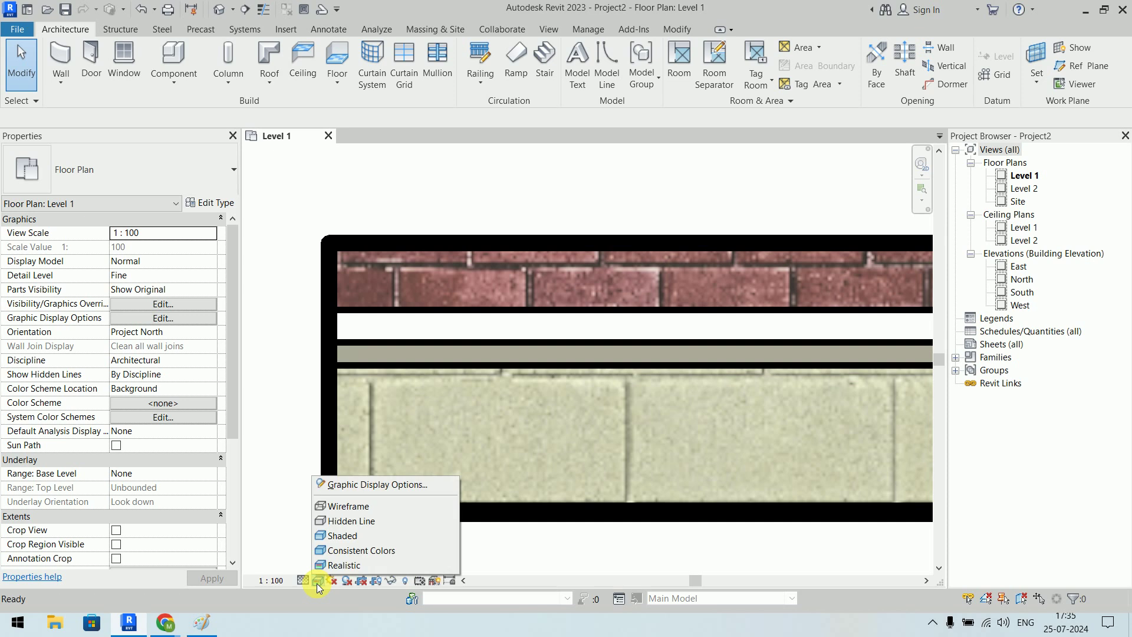
click(340, 536)
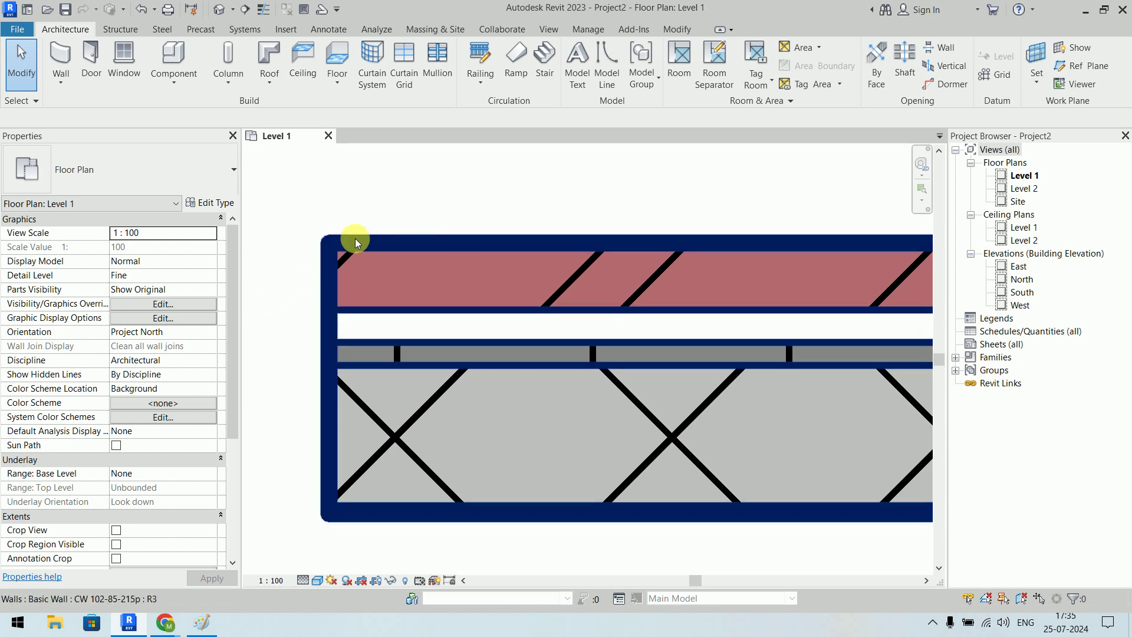
scroll(515, 374, down, 6)
scroll(515, 374, up, 5)
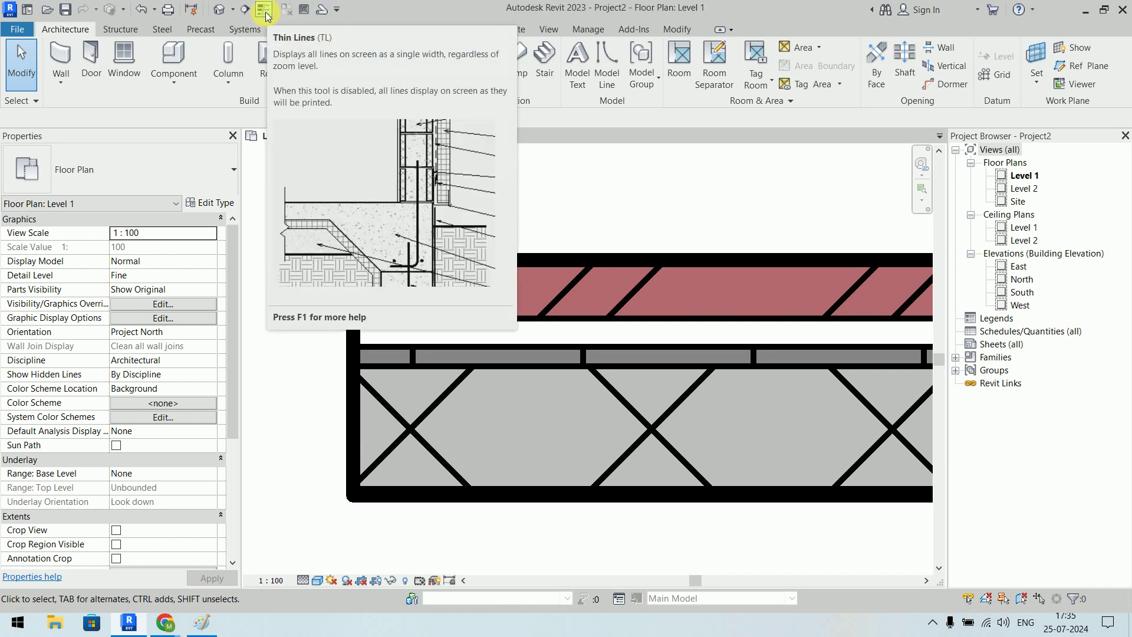
Toggle Thin Lines on and off to compare lineweights, finishing with Thin Lines on.
click(265, 14)
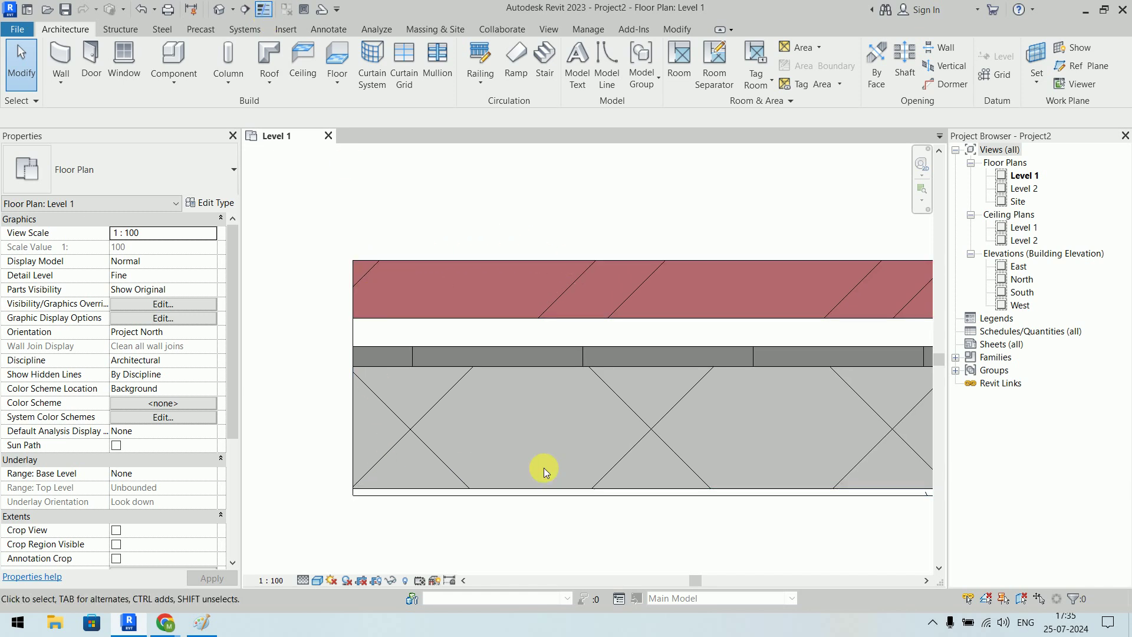
click(265, 10)
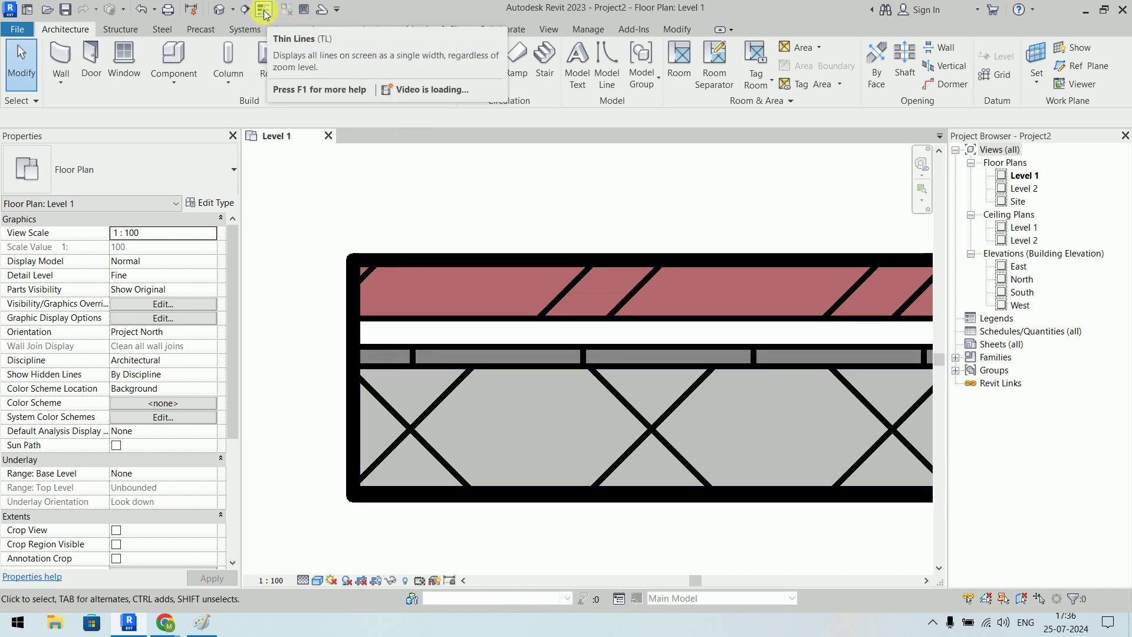
click(263, 10)
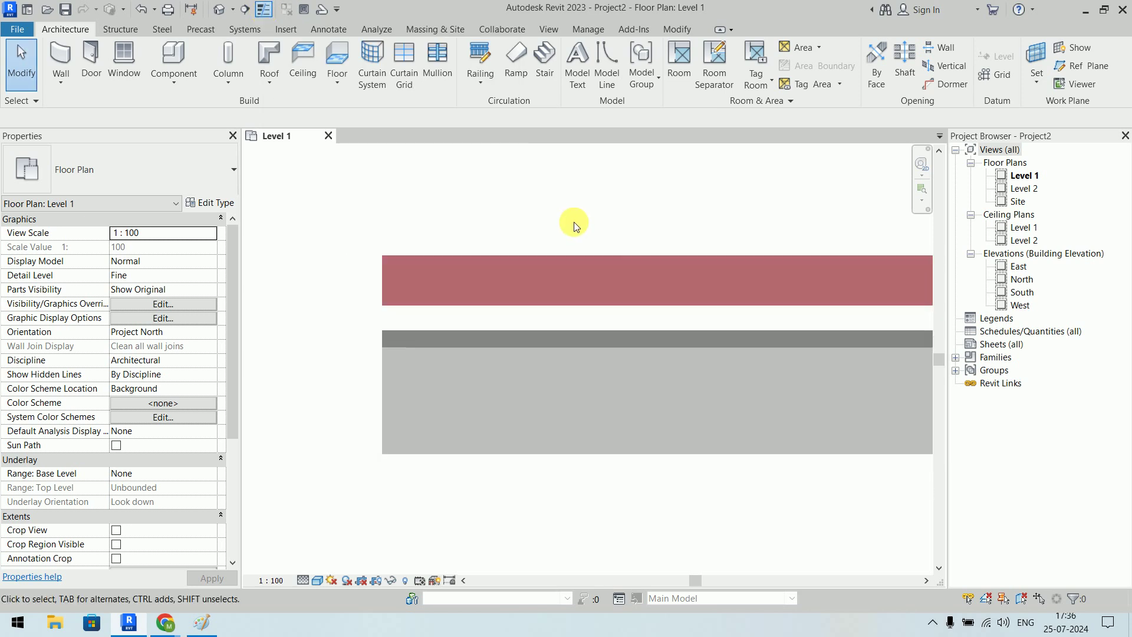
scroll(493, 283, down, 3)
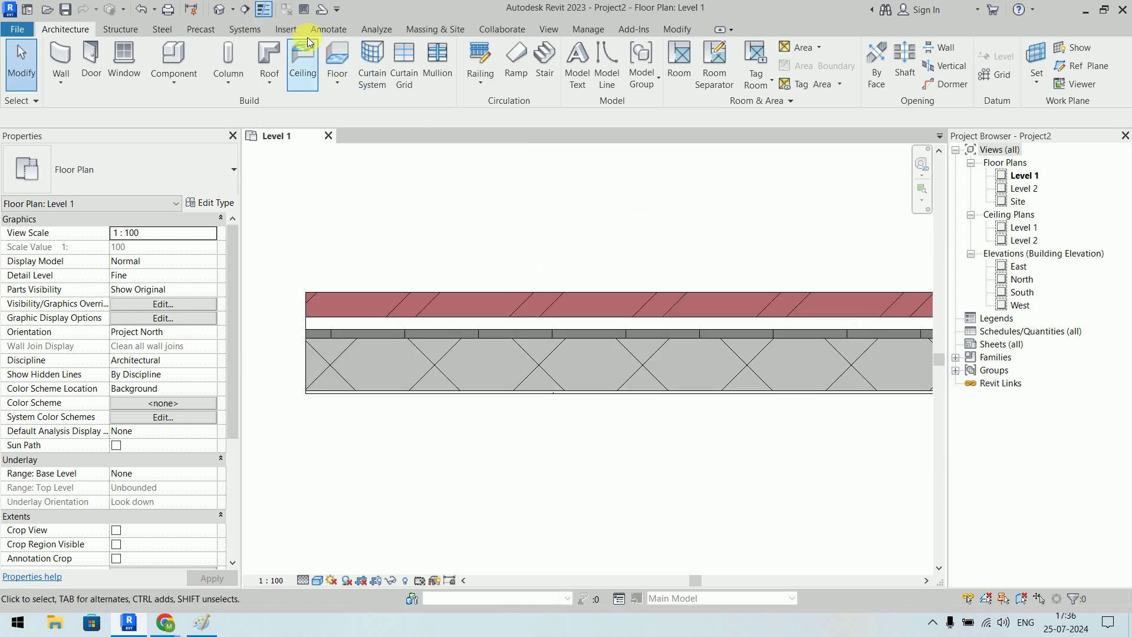
click(266, 10)
click(265, 11)
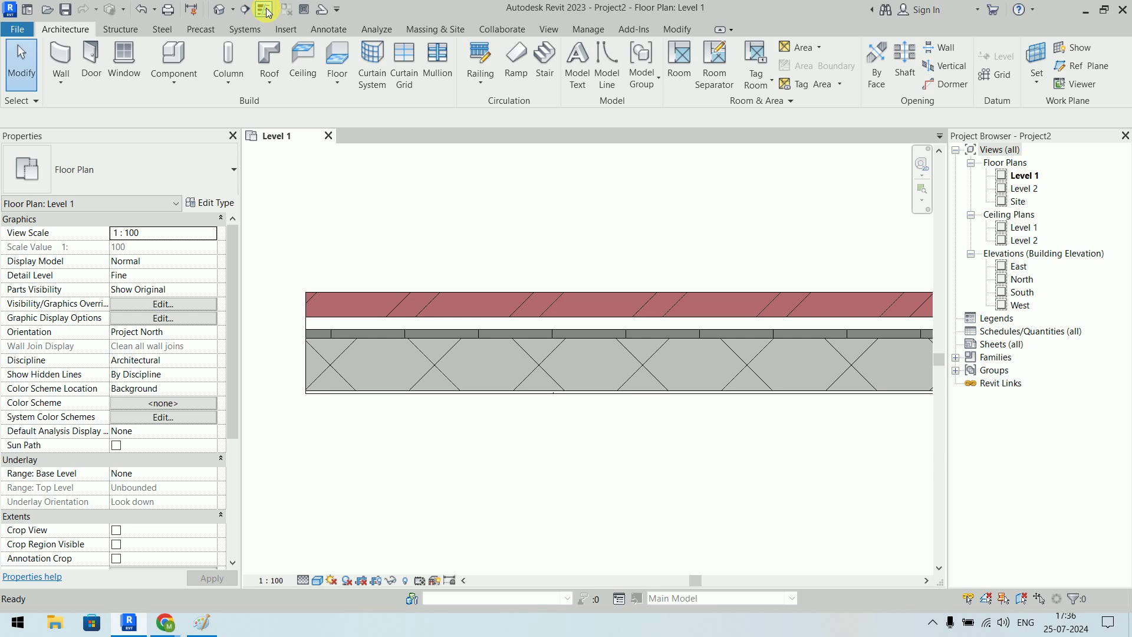
click(265, 10)
click(265, 11)
click(265, 11)
click(265, 10)
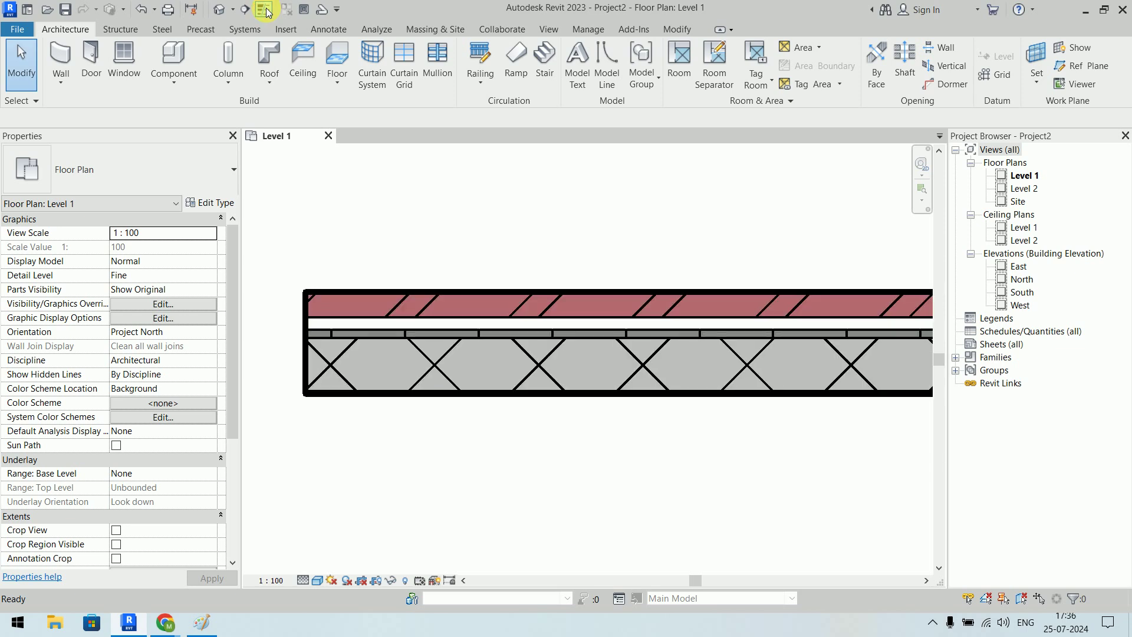
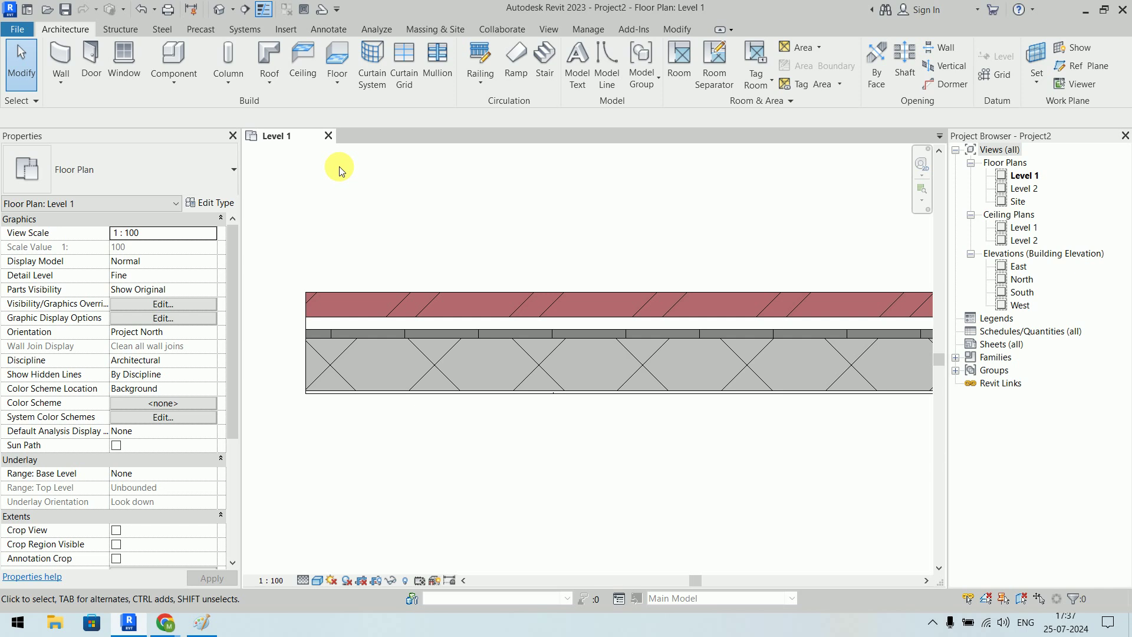
Close Project2's Level 1 view without saving and switch back to the Paint file-type diagram.
click(328, 135)
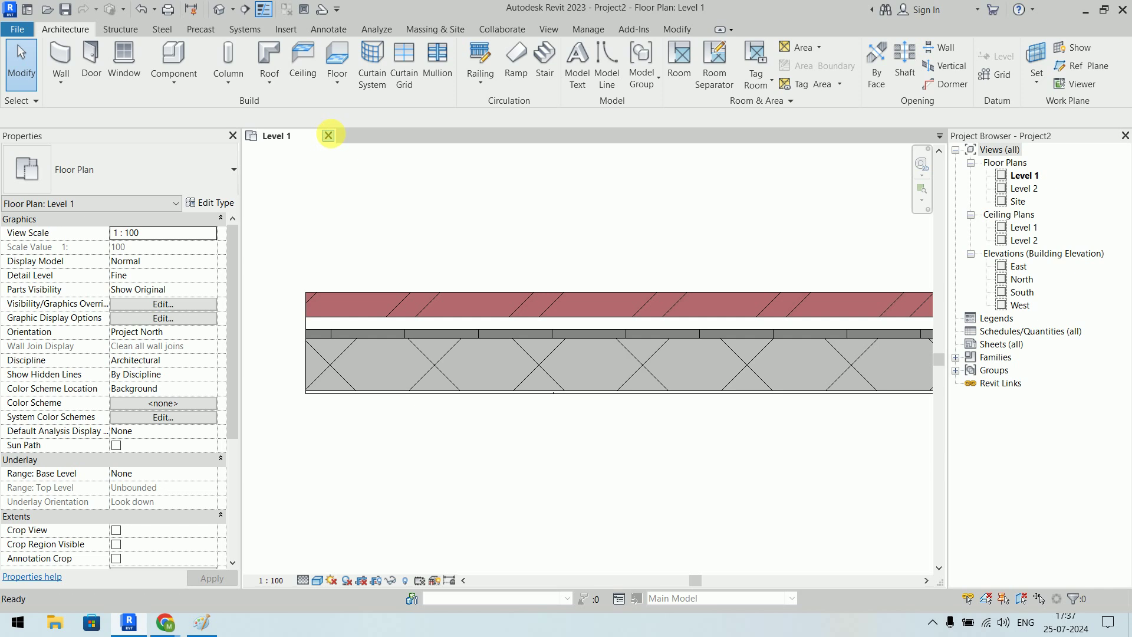
click(607, 311)
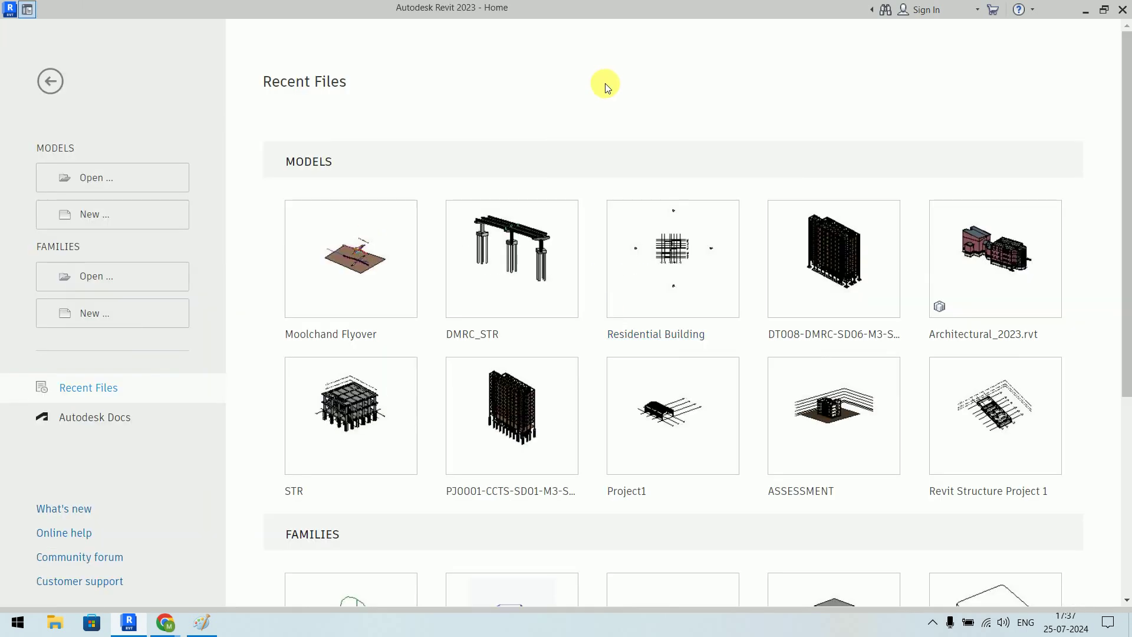
click(201, 622)
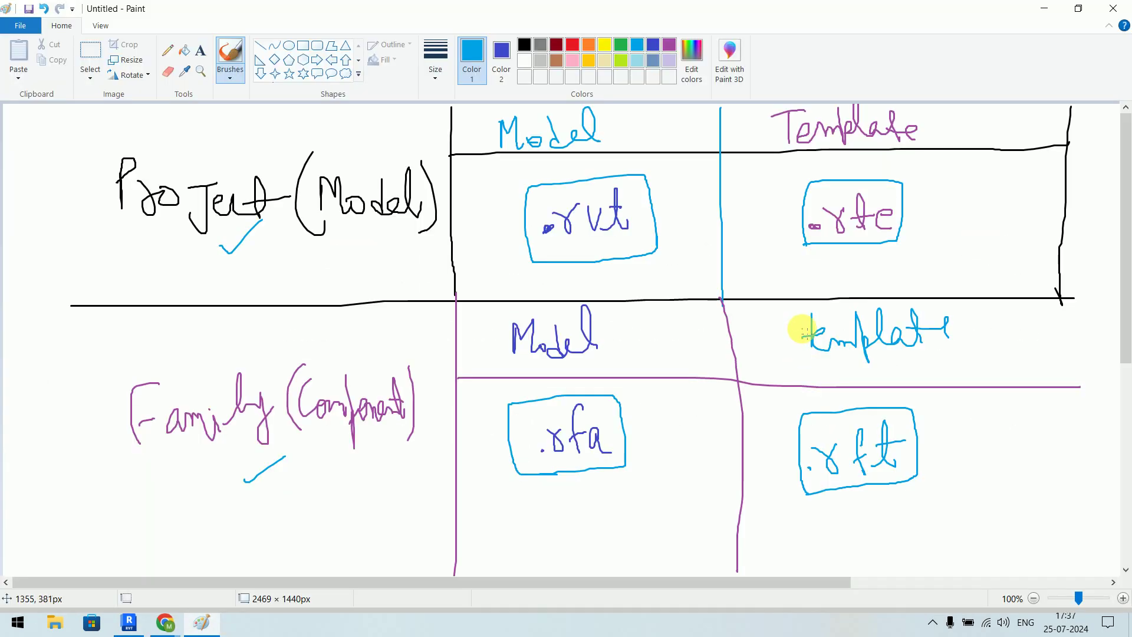
Discard the file-type diagram unsaved and begin handwriting 'Ctrl + N' on the blank canvas.
key(alt+F4)
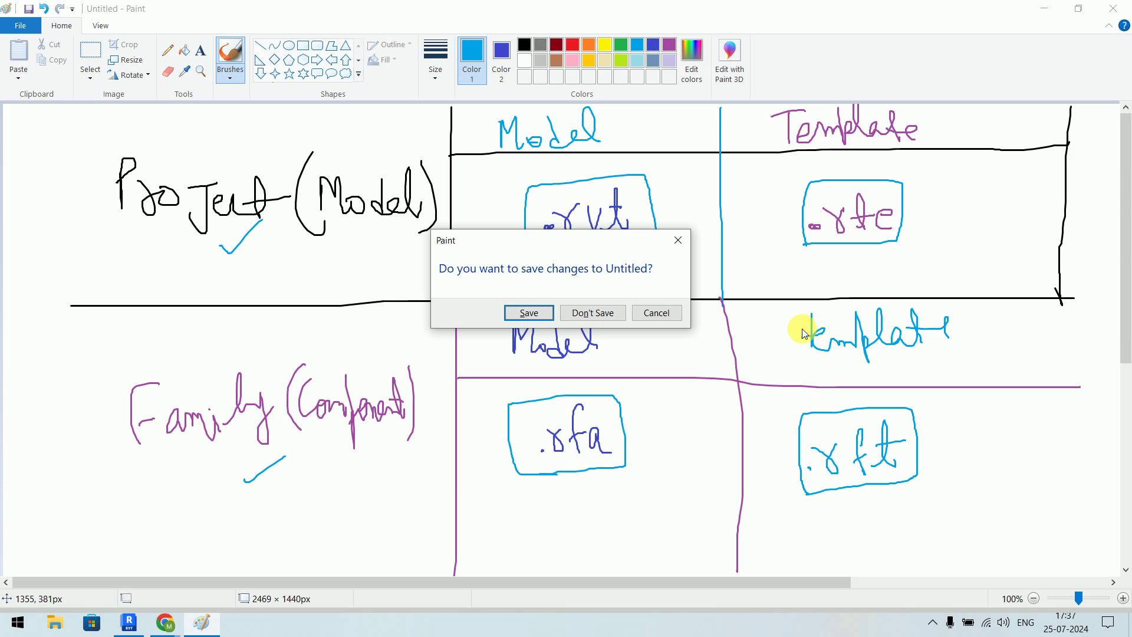
key(Tab)
key(Return)
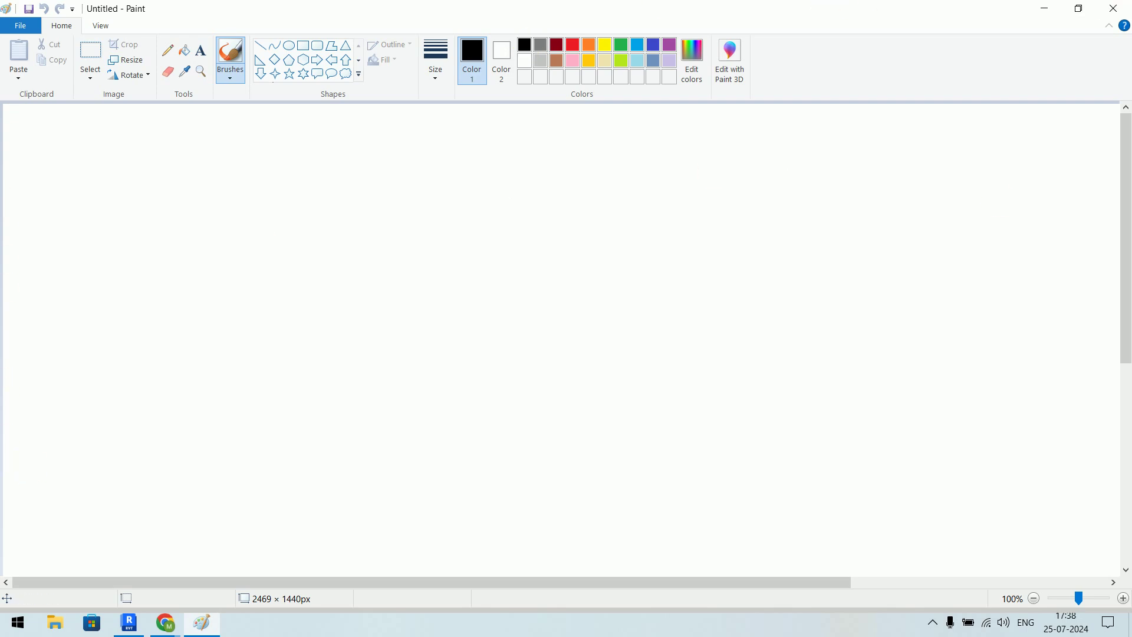
key(alt+Tab)
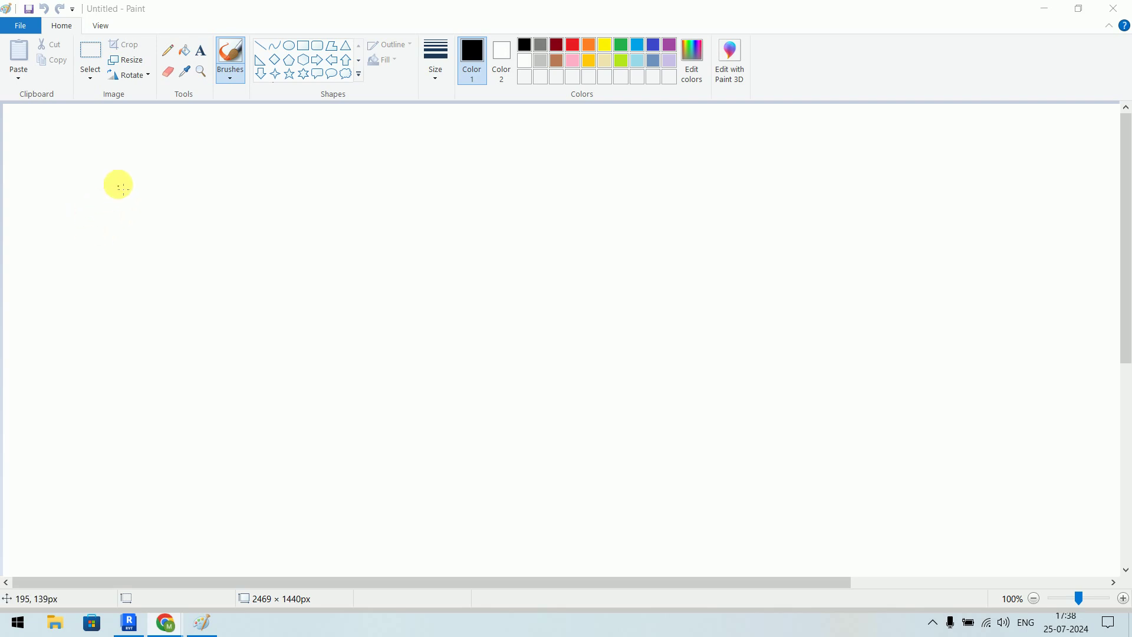
mouse_move(125, 164)
mouse_down()
mouse_move(131, 194)
mouse_move(159, 187)
mouse_move(169, 212)
mouse_move(184, 211)
mouse_up()
Finish and underline 'Ctrl + N', with an arrow pointing to 'New Project'.
mouse_move(213, 168)
mouse_down()
mouse_move(214, 207)
mouse_move(237, 190)
mouse_move(269, 215)
mouse_move(265, 167)
mouse_up()
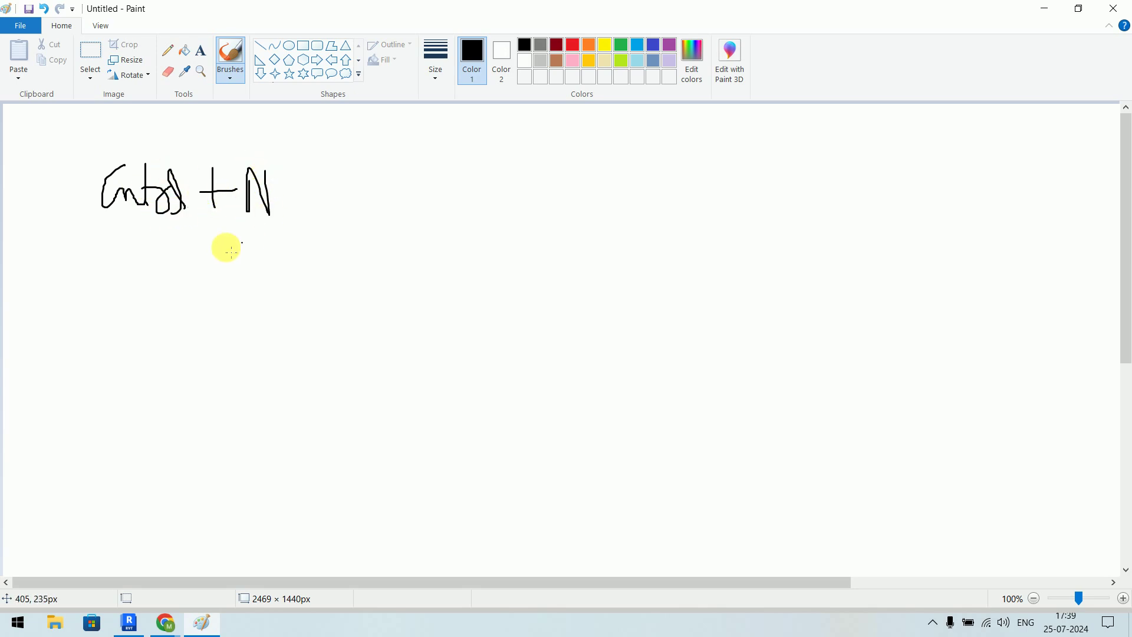
drag(101, 225, 291, 229)
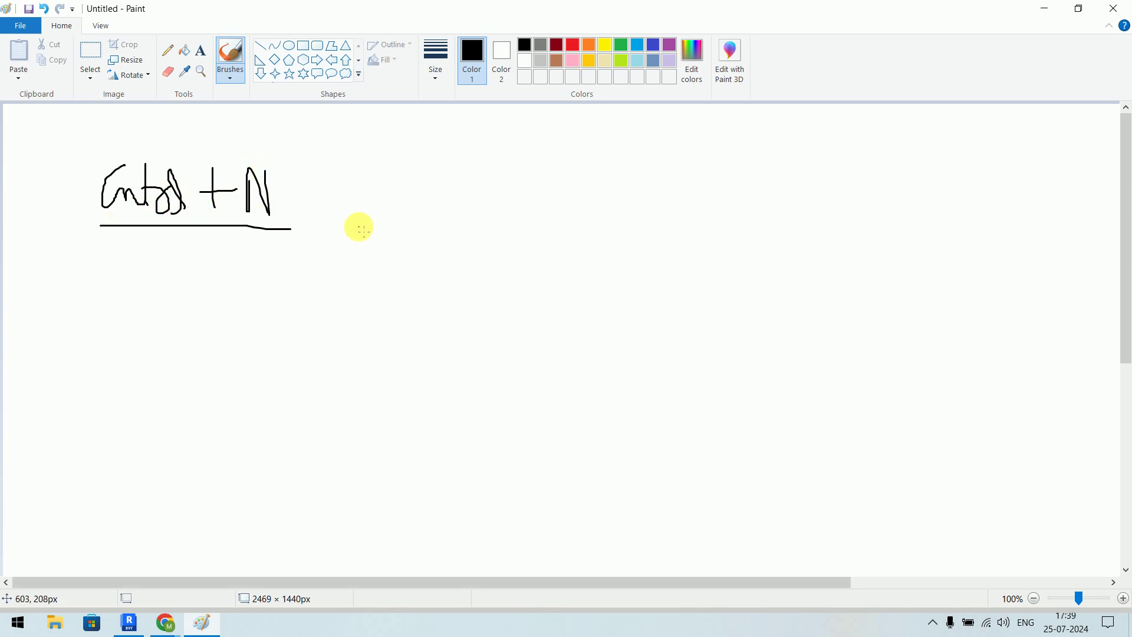
mouse_move(309, 200)
mouse_down()
mouse_move(386, 191)
mouse_move(377, 207)
mouse_up()
mouse_move(465, 205)
mouse_down()
mouse_move(465, 168)
mouse_move(487, 163)
mouse_move(512, 201)
mouse_move(537, 176)
mouse_move(566, 198)
mouse_up()
mouse_move(558, 158)
mouse_down()
mouse_move(565, 180)
mouse_move(589, 189)
mouse_move(651, 192)
mouse_move(641, 180)
mouse_up()
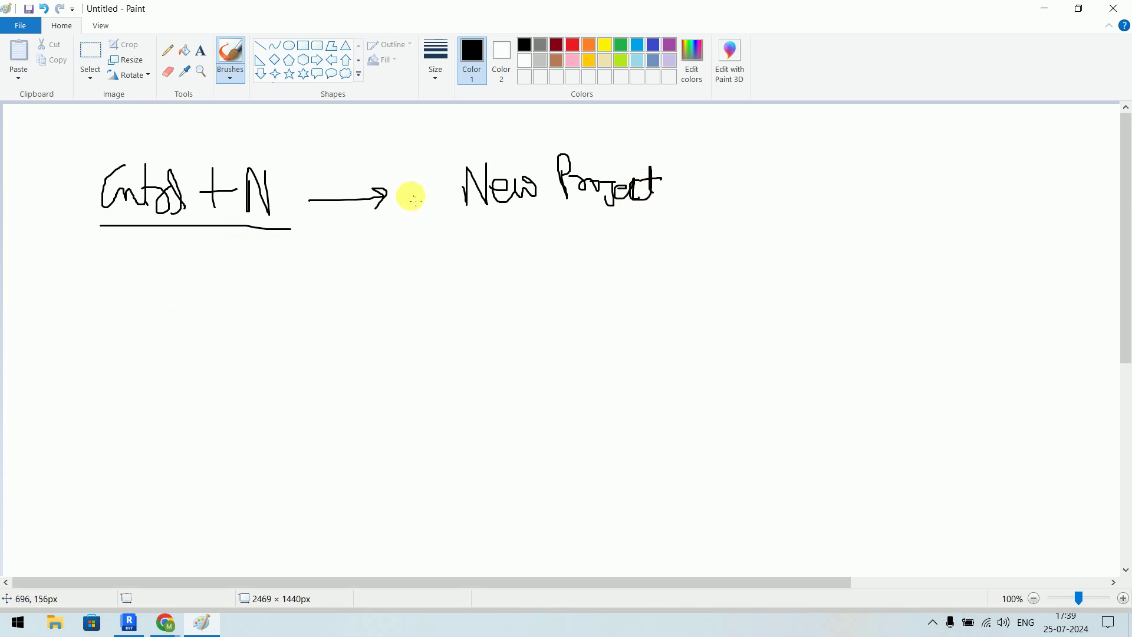
Draw a down arrow and a long vertical divider, and start writing 'Imperial' at left.
mouse_move(522, 217)
mouse_down()
mouse_move(521, 281)
mouse_move(544, 269)
mouse_up()
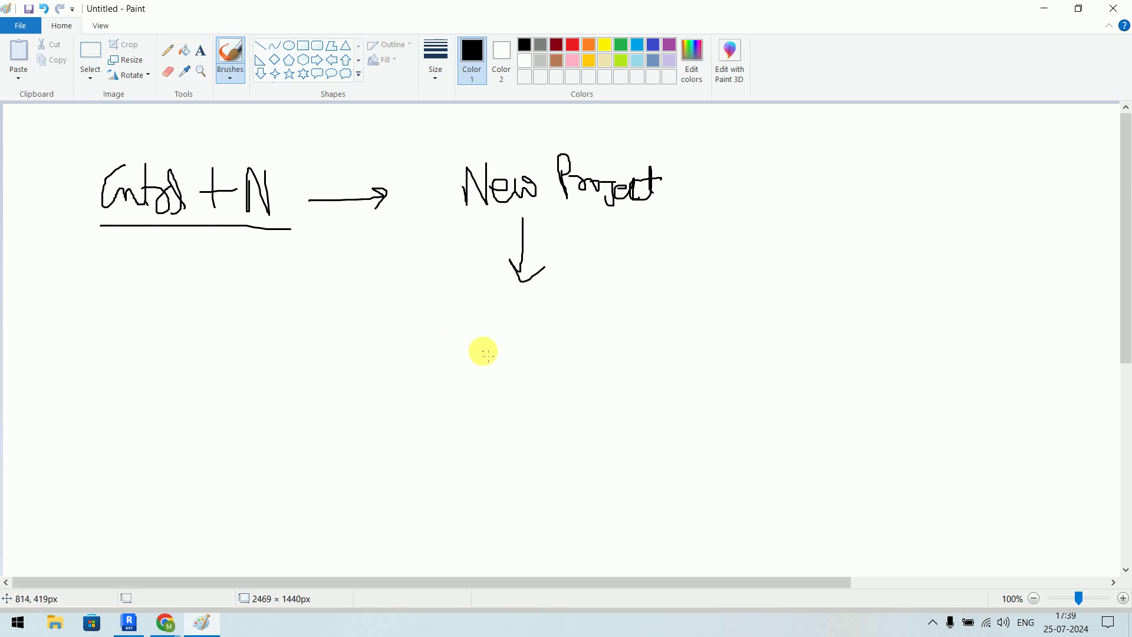
drag(533, 298, 539, 533)
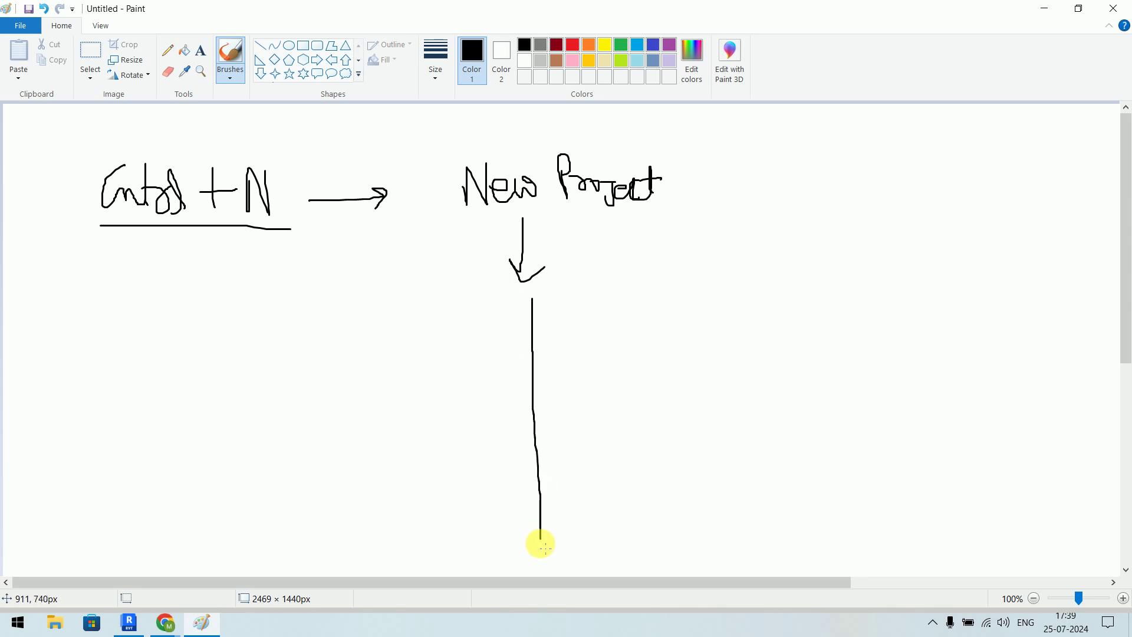
mouse_move(216, 314)
mouse_down()
mouse_move(226, 311)
mouse_move(230, 328)
mouse_move(255, 323)
mouse_move(299, 358)
mouse_move(306, 322)
mouse_move(341, 335)
mouse_move(371, 318)
mouse_move(368, 327)
mouse_up()
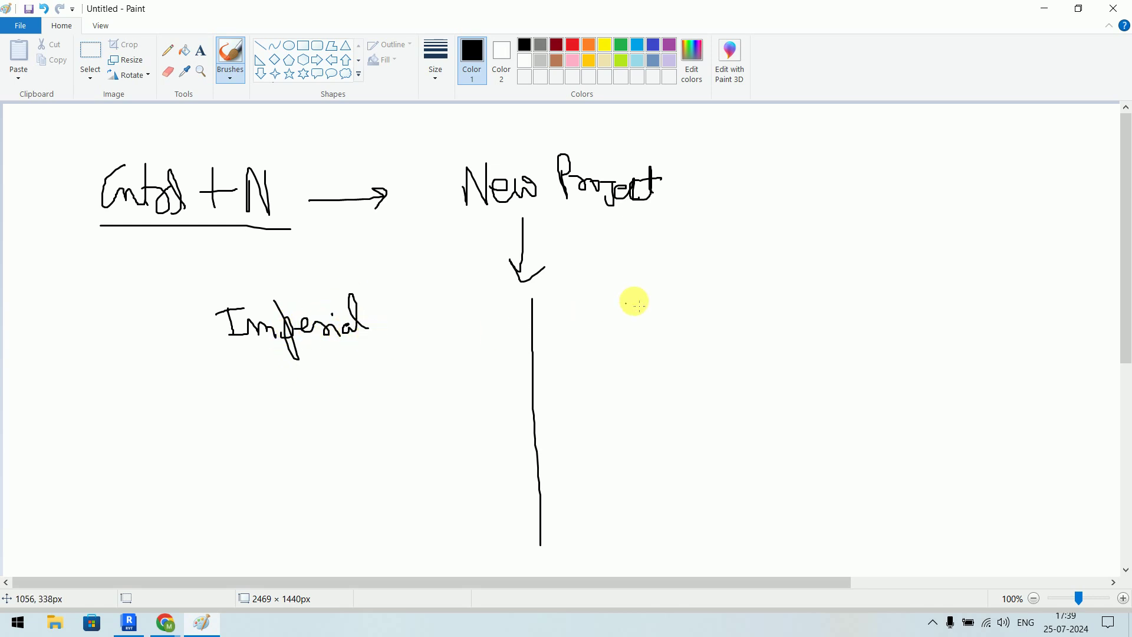
Write 'Metric', draw the horizontal divider, and list feet, inch, Yard under Imperial in dark red.
mouse_move(670, 323)
mouse_down()
mouse_move(690, 294)
mouse_move(703, 315)
mouse_move(740, 300)
mouse_move(768, 316)
mouse_up()
drag(167, 354, 825, 356)
click(558, 46)
scroll(478, 371, down, 2)
drag(301, 236, 302, 268)
drag(193, 284, 191, 320)
drag(181, 311, 242, 318)
mouse_move(234, 303)
mouse_down()
mouse_move(252, 301)
mouse_move(255, 323)
mouse_up()
mouse_move(274, 305)
mouse_down()
mouse_move(329, 322)
mouse_move(350, 312)
mouse_up()
mouse_move(356, 289)
mouse_down()
mouse_move(348, 312)
mouse_move(384, 291)
mouse_move(391, 325)
mouse_move(422, 295)
mouse_move(449, 327)
mouse_move(470, 299)
mouse_move(466, 318)
mouse_up()
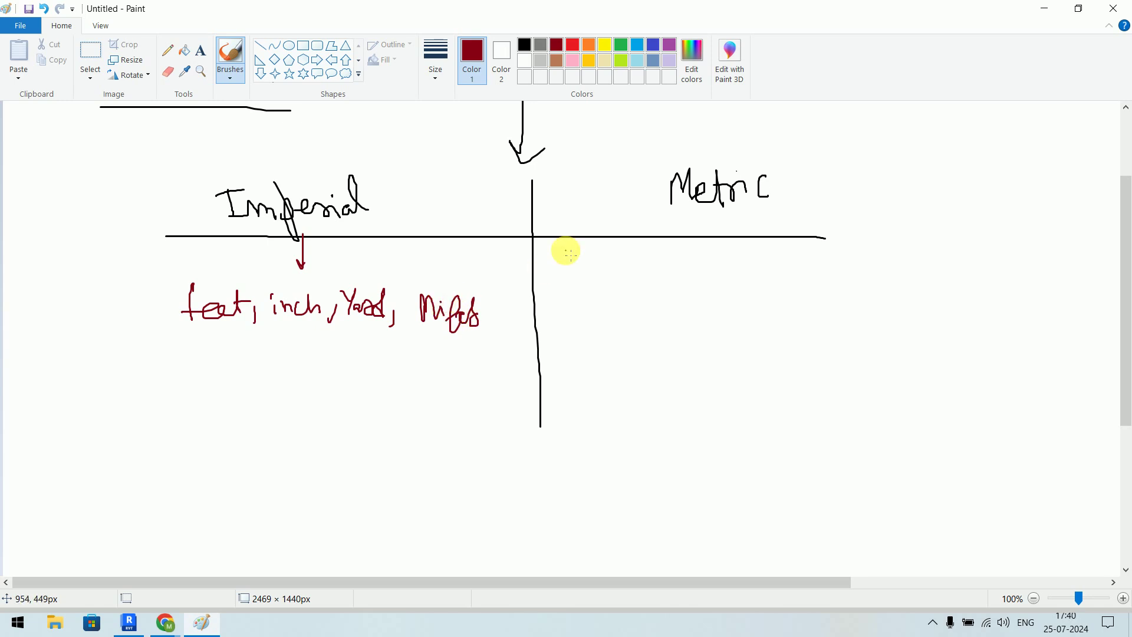
List mm, cm, m, km under Metric, extend the line, and tick Metric in grey.
mouse_move(727, 214)
mouse_down()
mouse_move(729, 261)
mouse_move(744, 246)
mouse_up()
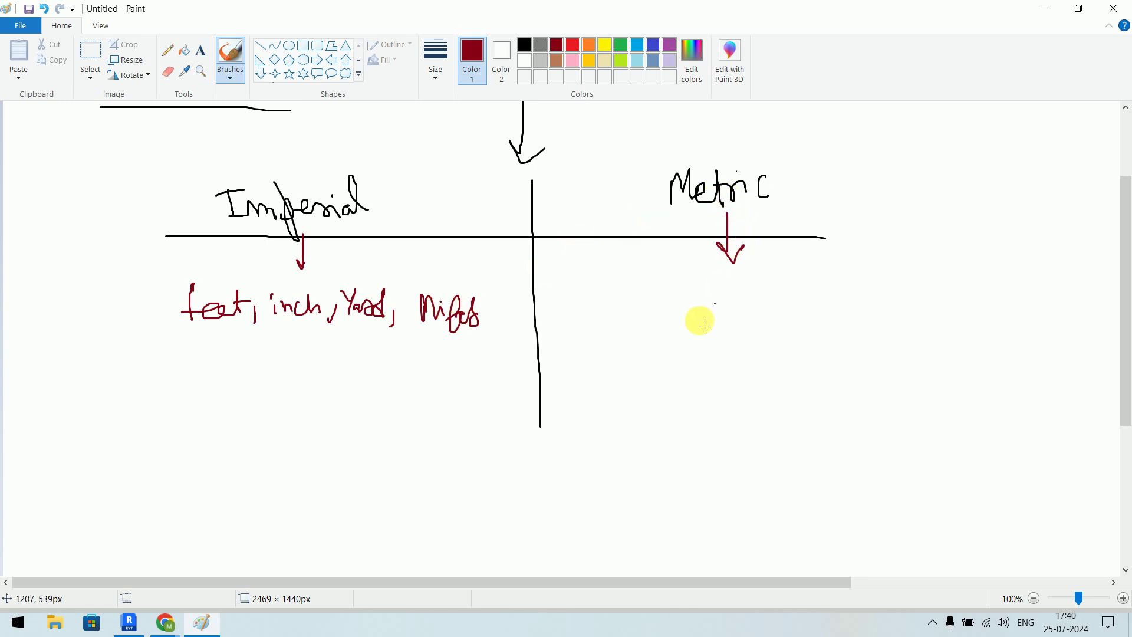
mouse_move(662, 291)
mouse_down()
mouse_move(737, 320)
mouse_move(766, 302)
mouse_move(801, 317)
mouse_move(850, 301)
mouse_up()
mouse_move(860, 303)
mouse_down()
mouse_move(858, 313)
mouse_move(933, 302)
mouse_up()
drag(812, 234, 947, 238)
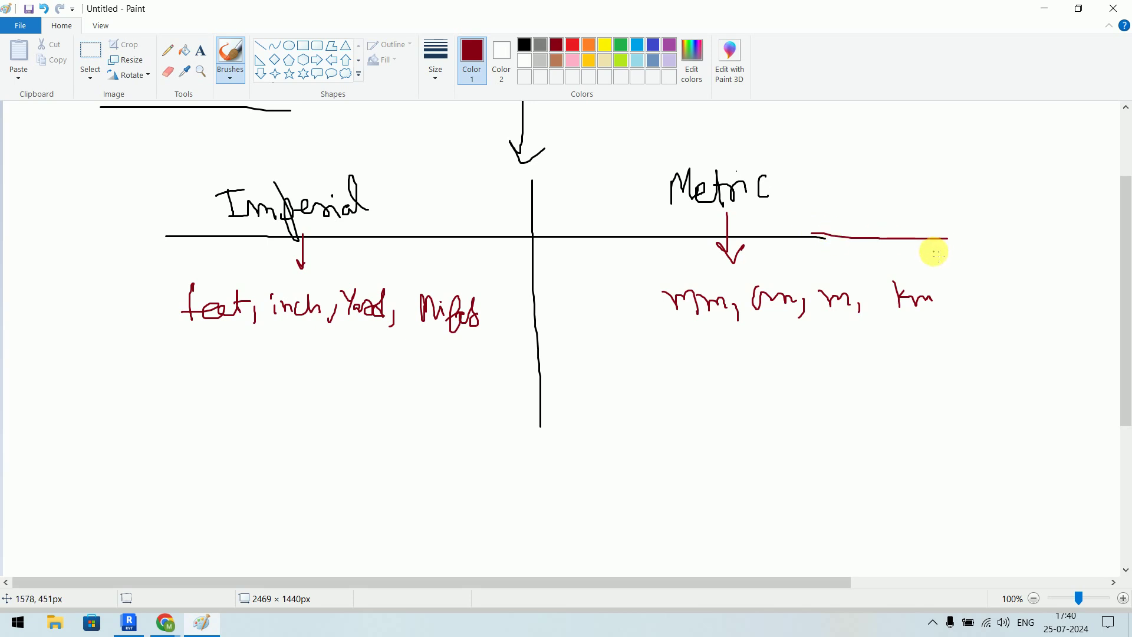
click(538, 48)
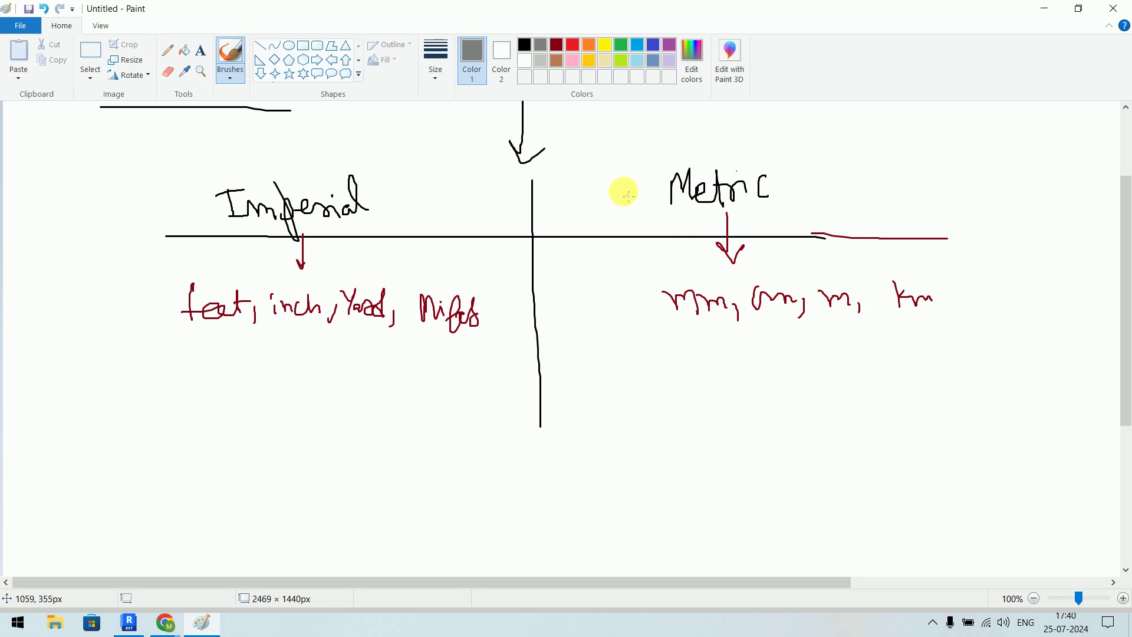
drag(623, 175, 693, 154)
drag(629, 170, 714, 138)
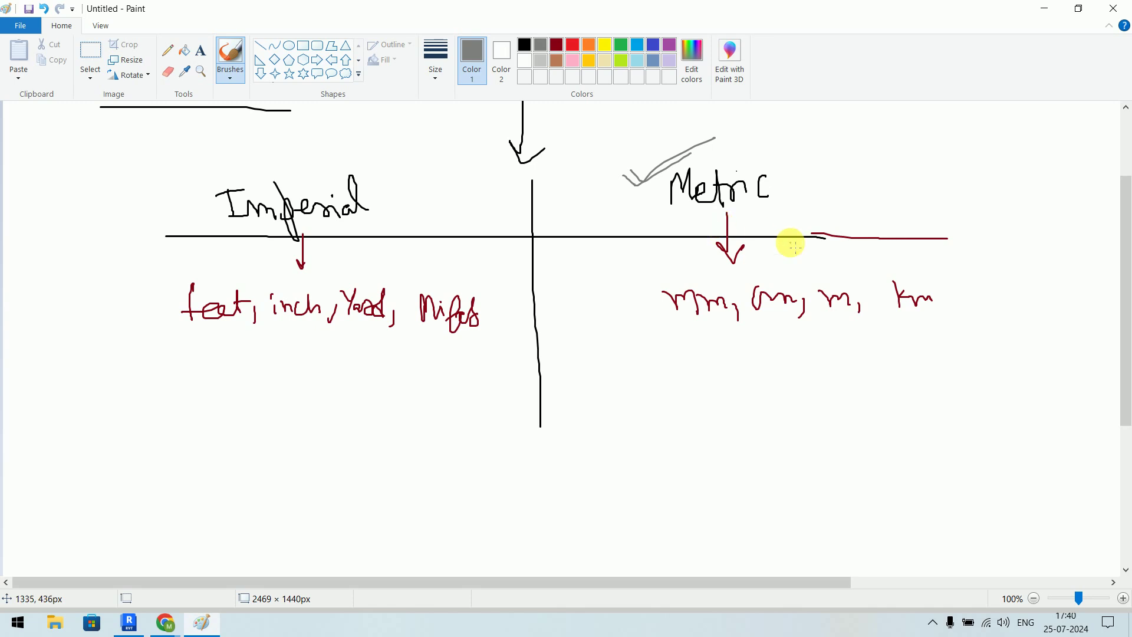
Draw a dark red row line across the canvas and extend the vertical divider downward.
click(557, 45)
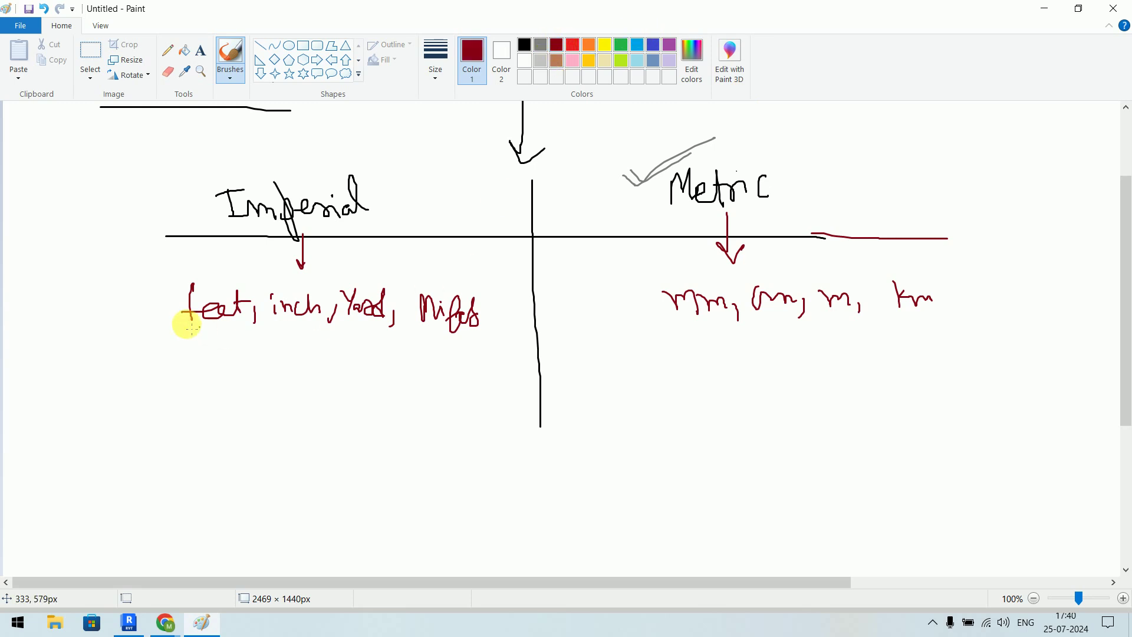
drag(40, 366, 1113, 361)
drag(537, 412, 540, 574)
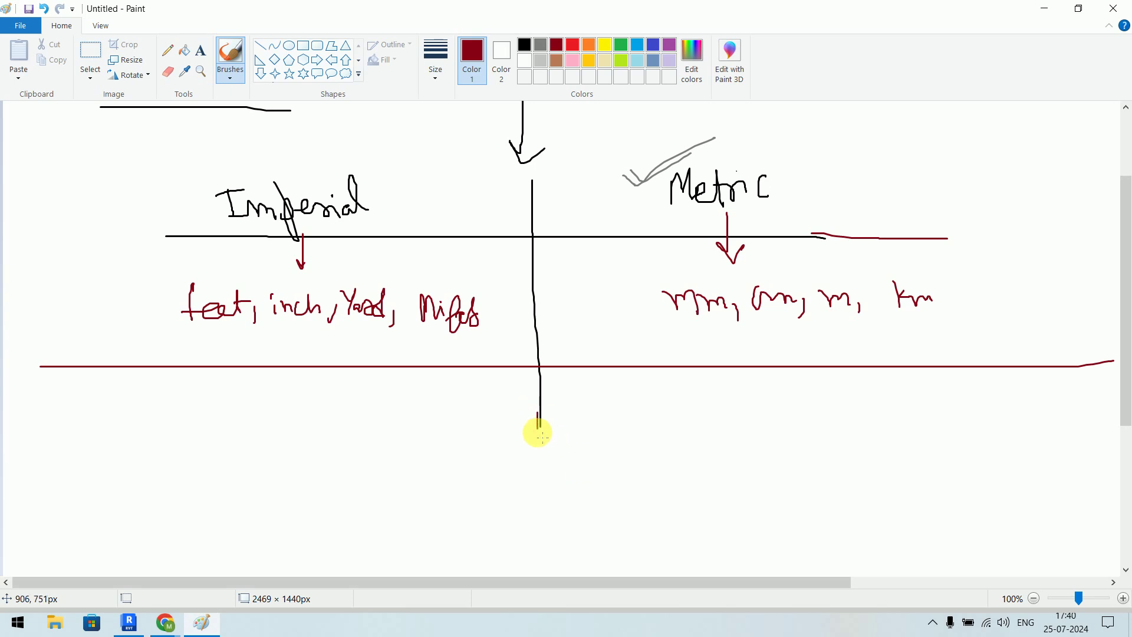
scroll(635, 277, down, 3)
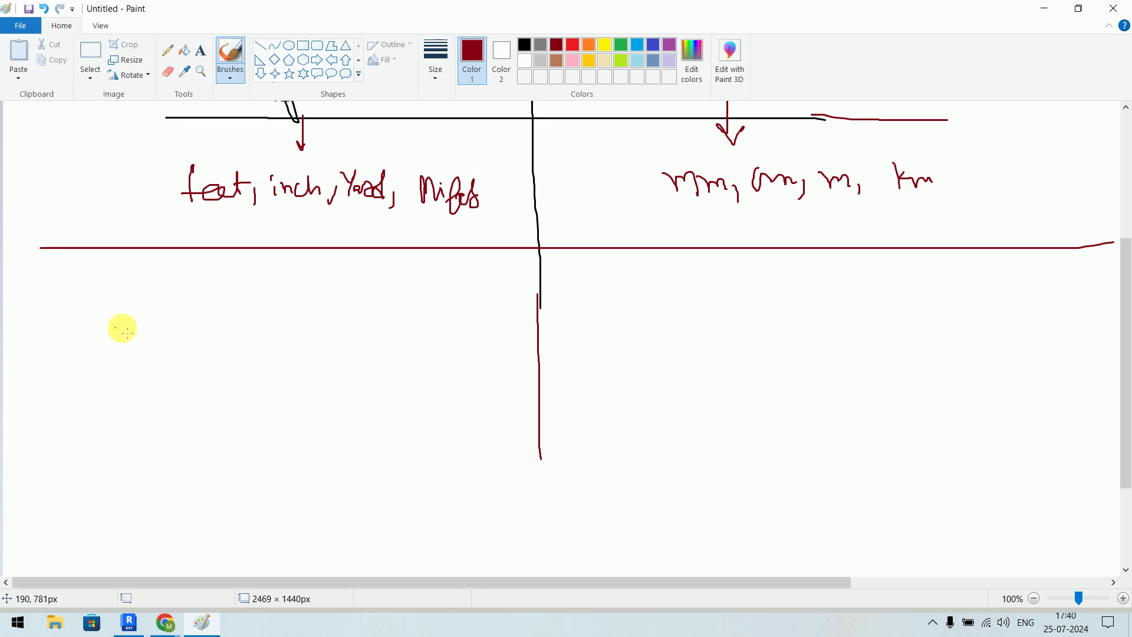
Write 'Systems default .rte' and 'Systems default Metric .rte', undoing a stray dot.
mouse_move(163, 304)
mouse_down()
mouse_move(154, 327)
mouse_move(194, 309)
mouse_move(207, 325)
mouse_move(228, 305)
mouse_move(248, 319)
mouse_move(261, 309)
mouse_move(267, 323)
mouse_move(307, 295)
mouse_move(334, 341)
mouse_move(381, 283)
mouse_move(406, 311)
mouse_move(411, 293)
mouse_up()
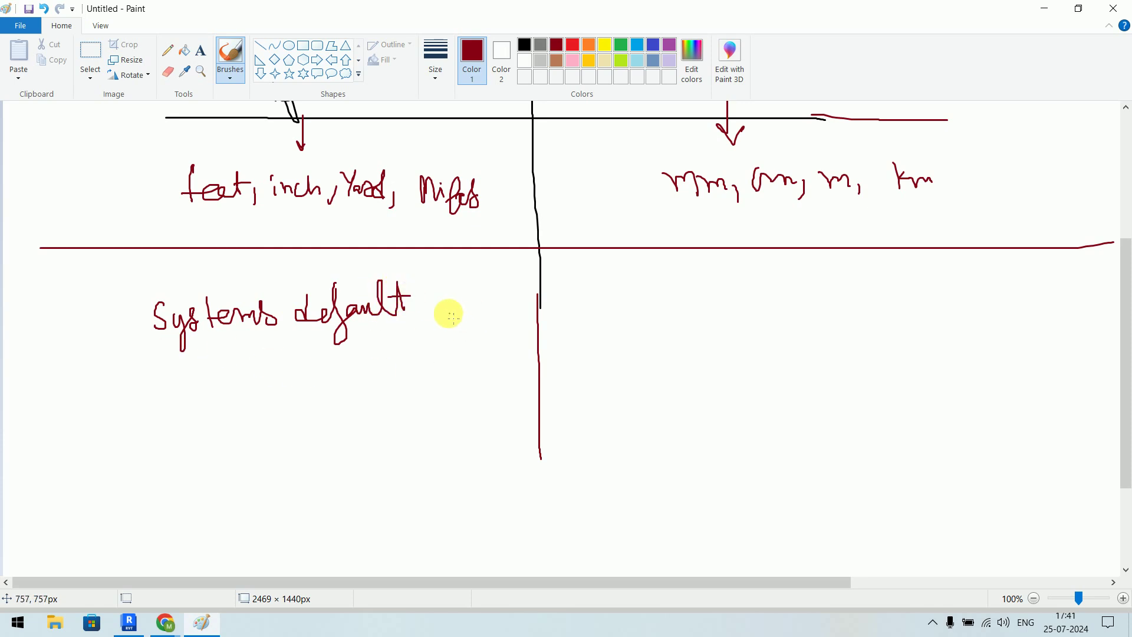
mouse_move(442, 295)
mouse_down()
mouse_move(456, 309)
mouse_move(496, 311)
mouse_up()
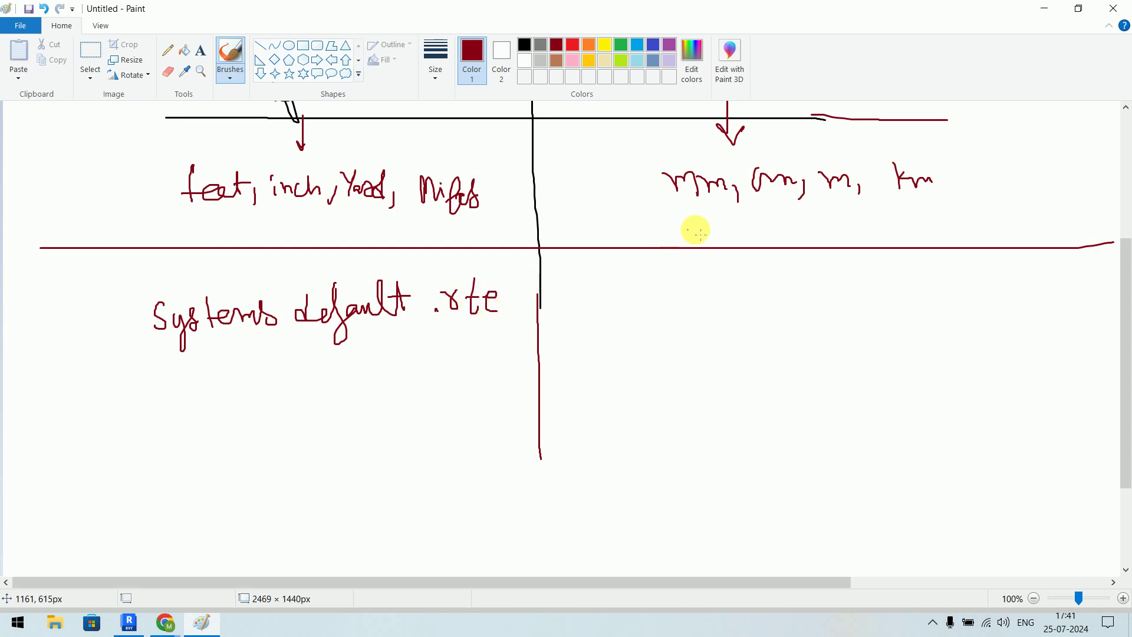
mouse_move(648, 290)
mouse_down()
mouse_move(637, 305)
mouse_move(665, 297)
mouse_move(670, 323)
mouse_move(689, 301)
mouse_move(765, 287)
mouse_move(778, 324)
mouse_move(812, 289)
mouse_move(804, 293)
mouse_move(837, 302)
mouse_move(889, 290)
mouse_move(965, 313)
mouse_up()
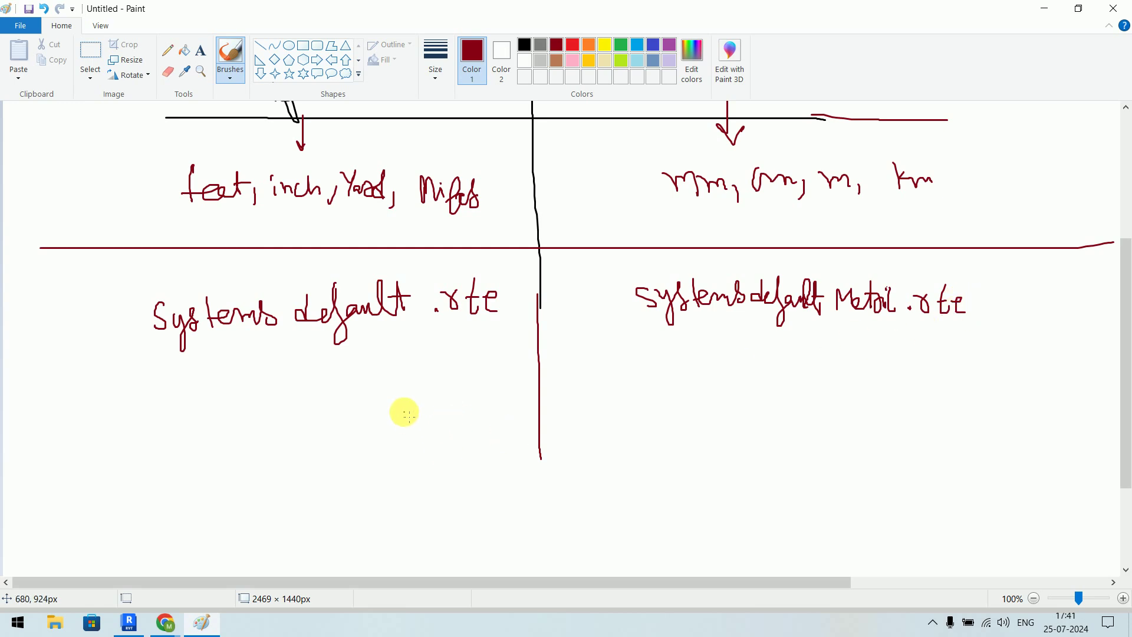
click(138, 348)
key(ctrl+z)
Tick 'default' under both template names and add a right-edge line.
drag(378, 341, 422, 324)
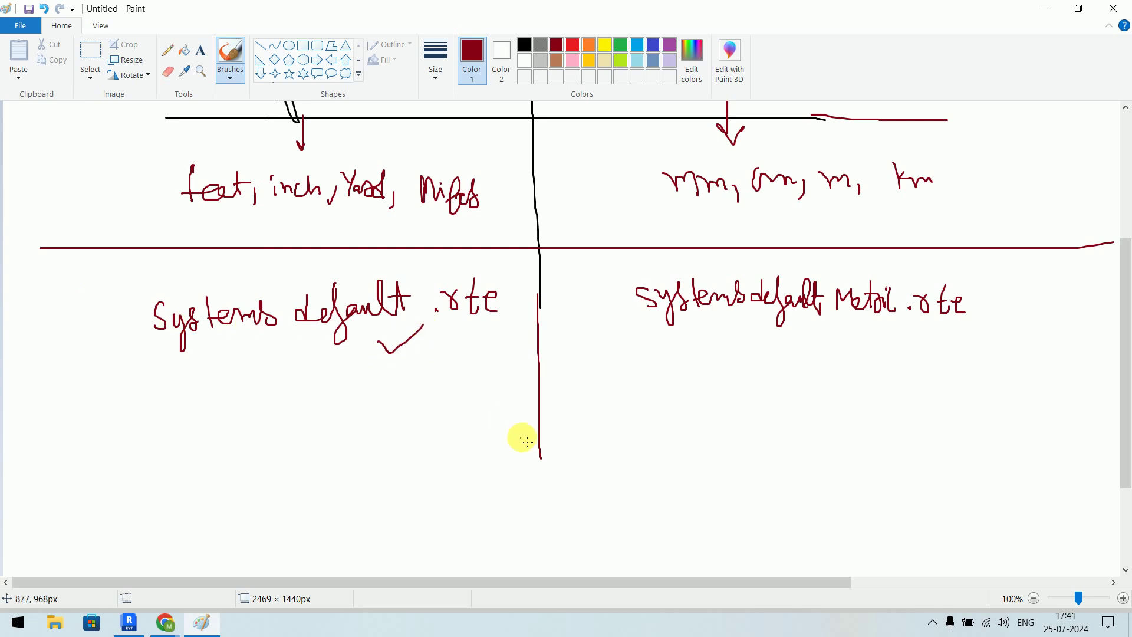
drag(771, 339, 822, 319)
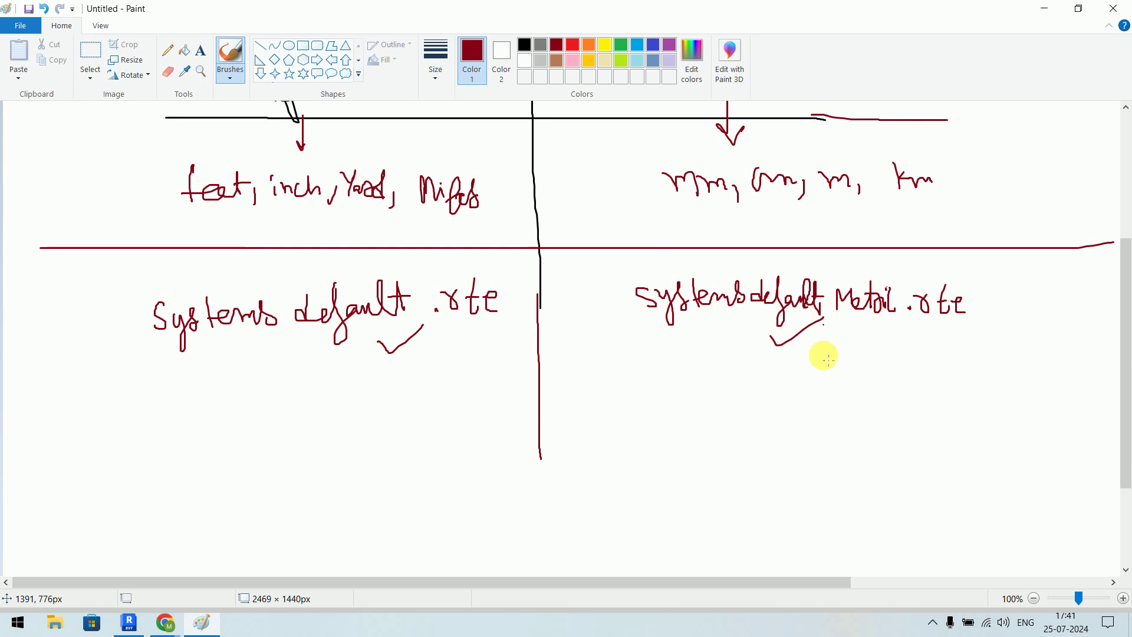
drag(1122, 301, 1127, 360)
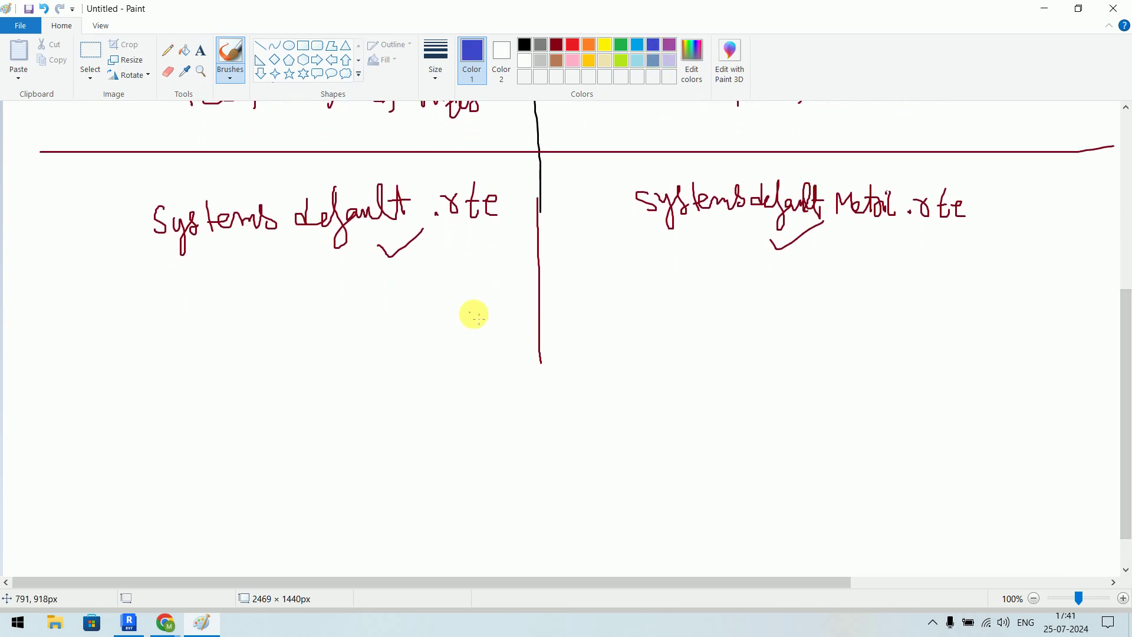
Draw blue arrows mapping the templates to 'English Imperial' and 'English'.
mouse_move(309, 269)
mouse_down()
mouse_move(307, 304)
mouse_move(319, 301)
mouse_up()
mouse_move(231, 330)
mouse_down()
mouse_move(237, 359)
mouse_move(291, 356)
mouse_move(305, 331)
mouse_move(321, 357)
mouse_move(450, 336)
mouse_up()
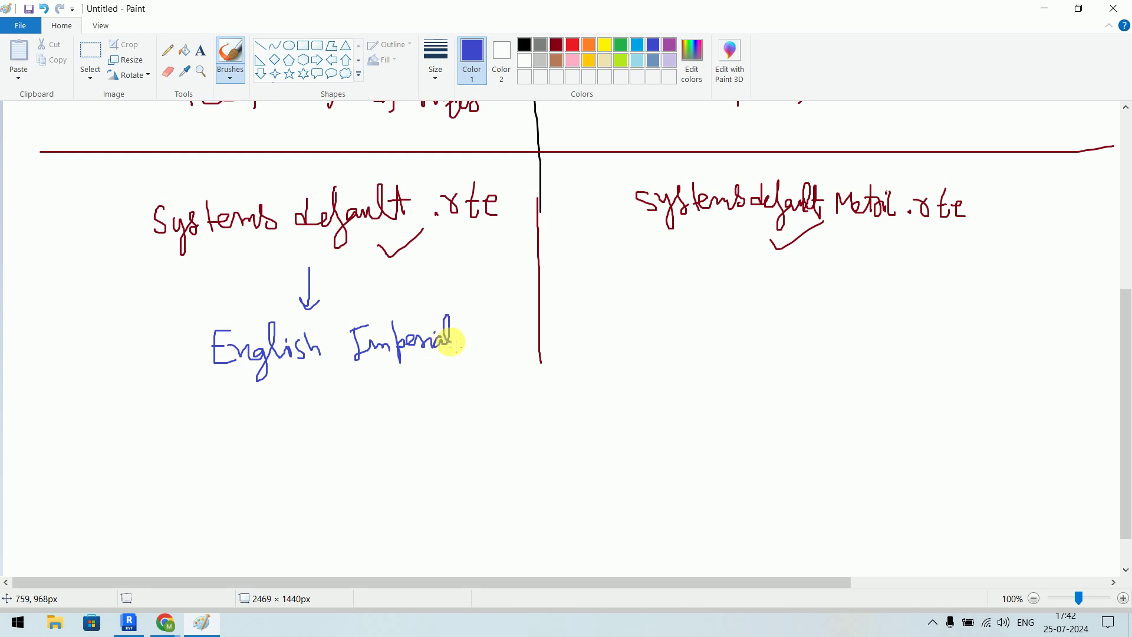
mouse_move(811, 245)
mouse_down()
mouse_move(816, 290)
mouse_move(841, 273)
mouse_up()
mouse_move(764, 309)
mouse_down()
mouse_move(767, 350)
mouse_move(766, 330)
mouse_move(793, 350)
mouse_move(819, 318)
mouse_move(850, 334)
mouse_up()
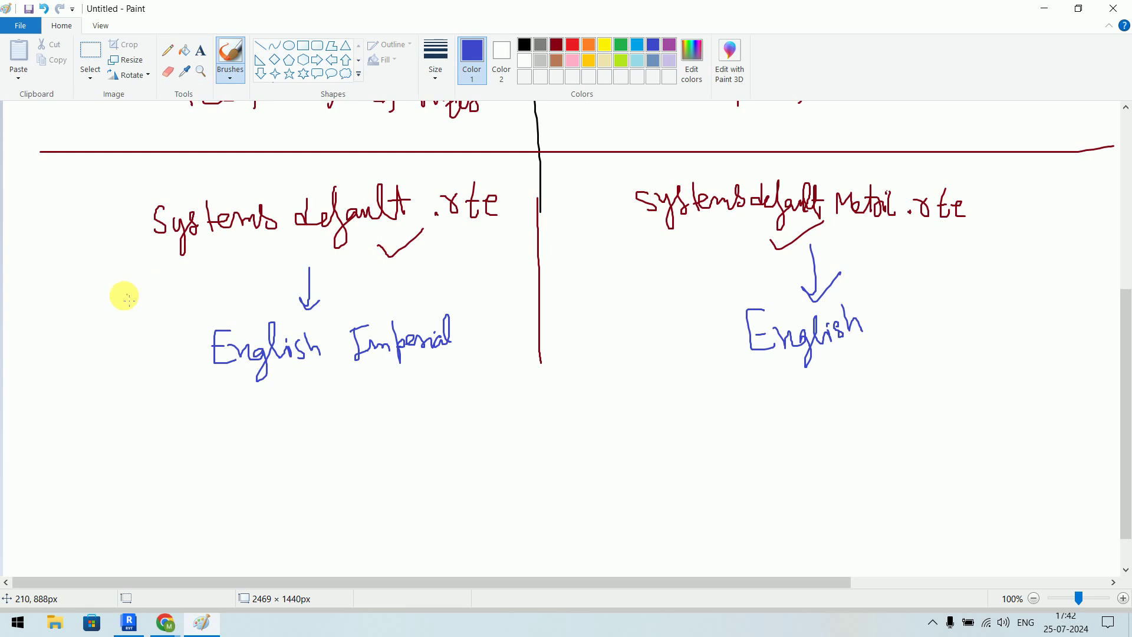
Add blue lines around the English row, extend the divider, and write 'Template Name' at left.
mouse_move(4, 286)
mouse_down()
mouse_move(686, 273)
mouse_move(1119, 284)
mouse_up()
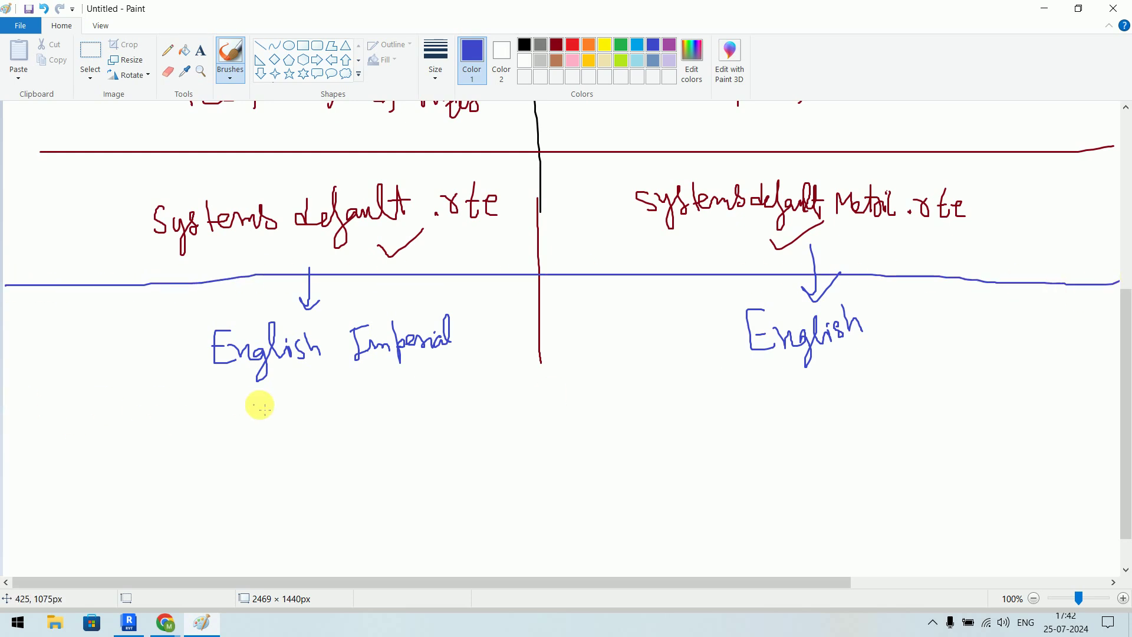
drag(5, 401, 1104, 409)
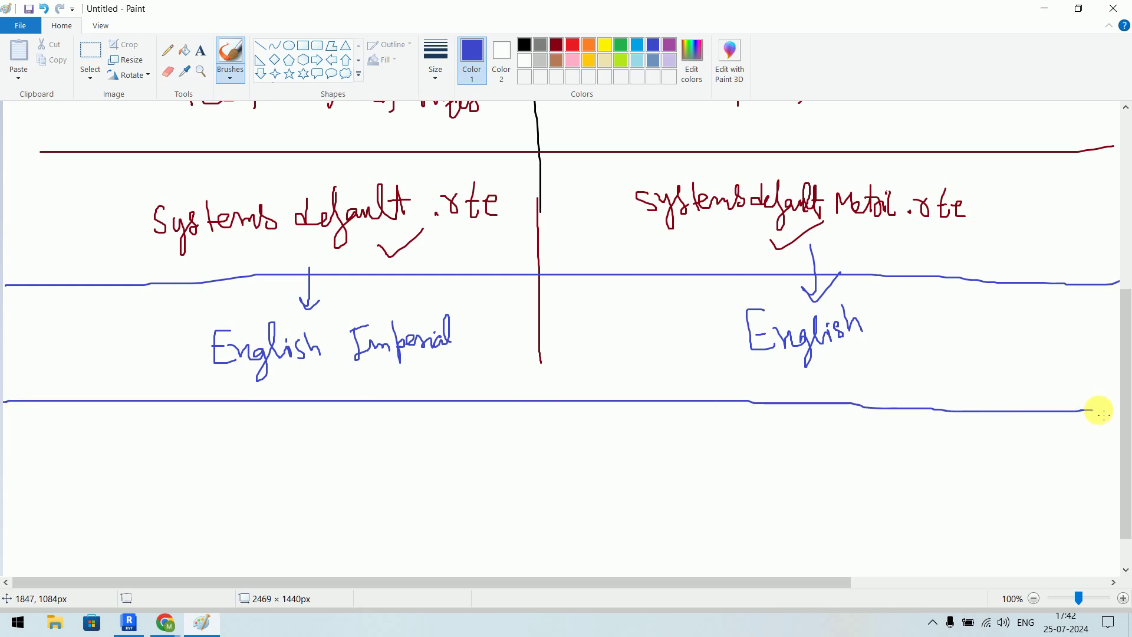
drag(539, 356, 550, 575)
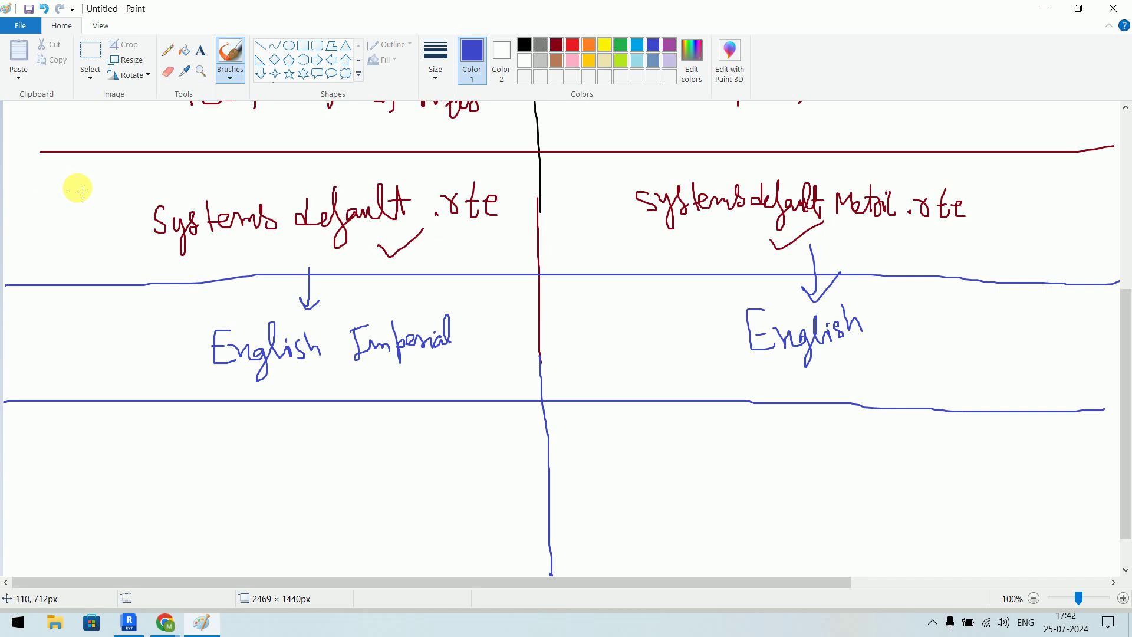
mouse_move(20, 207)
mouse_down()
mouse_move(83, 202)
mouse_move(107, 215)
mouse_up()
mouse_move(38, 246)
mouse_down()
mouse_move(38, 260)
mouse_move(116, 239)
mouse_up()
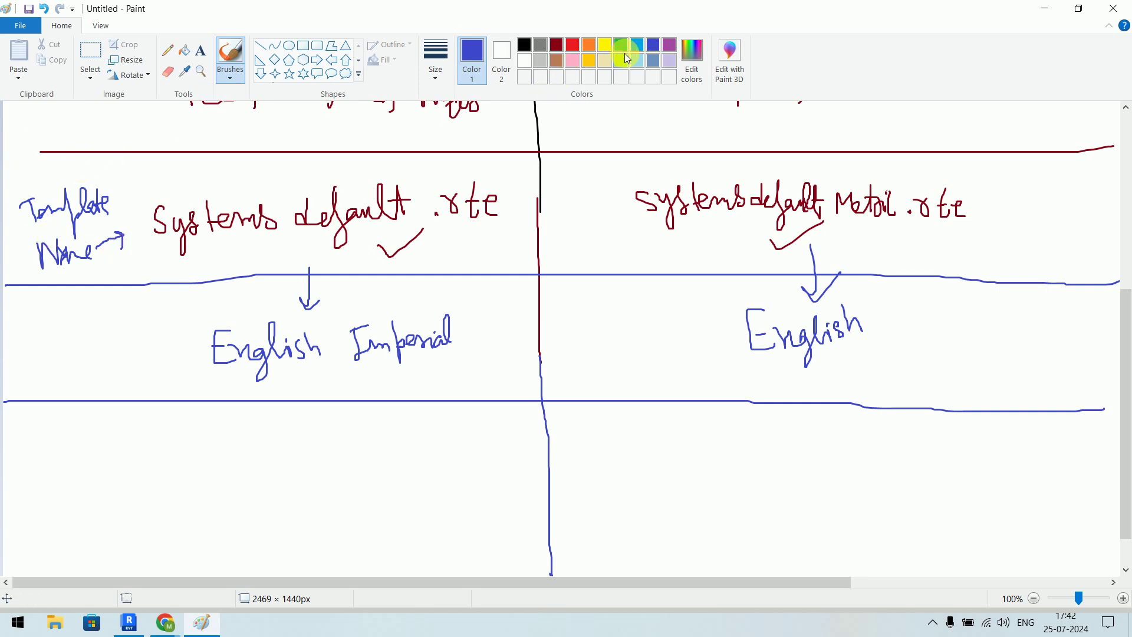
Draw a purple label-column divider and write 'Folders Name' as the row label.
click(670, 44)
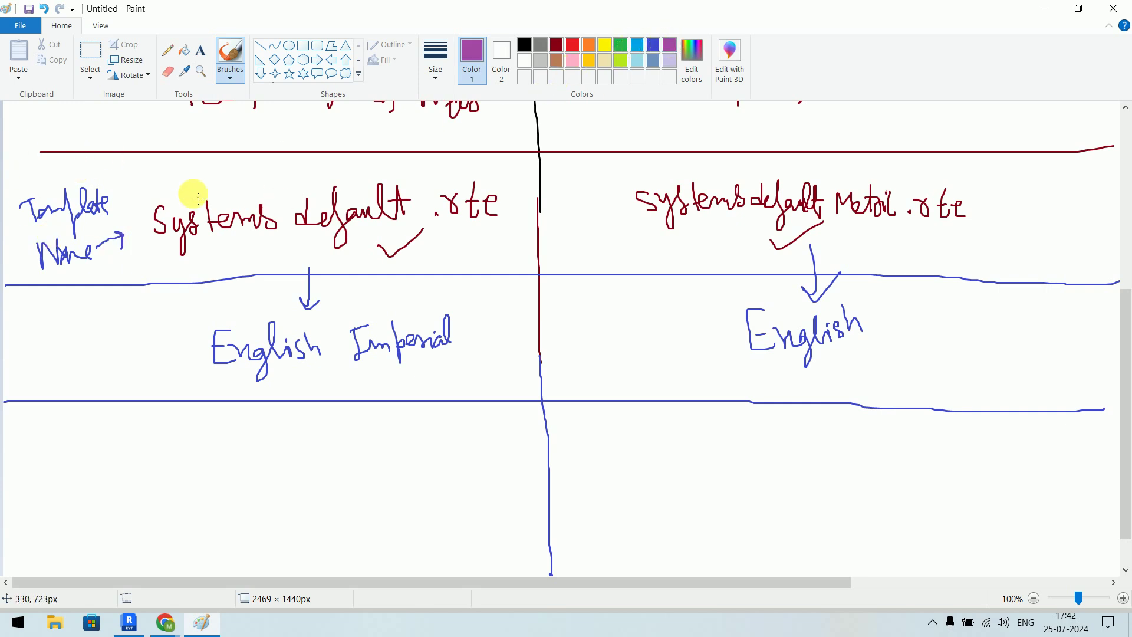
drag(144, 156, 130, 557)
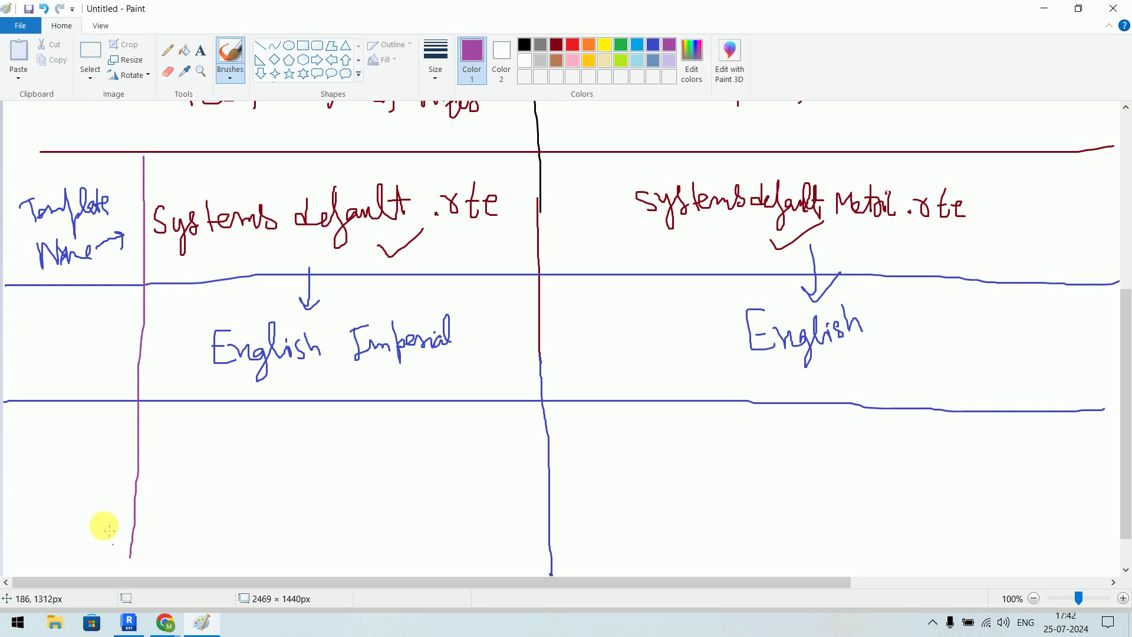
mouse_move(31, 317)
mouse_down()
mouse_move(12, 342)
mouse_move(43, 313)
mouse_move(101, 335)
mouse_up()
mouse_move(42, 371)
mouse_down()
mouse_move(41, 394)
mouse_move(62, 365)
mouse_move(72, 380)
mouse_up()
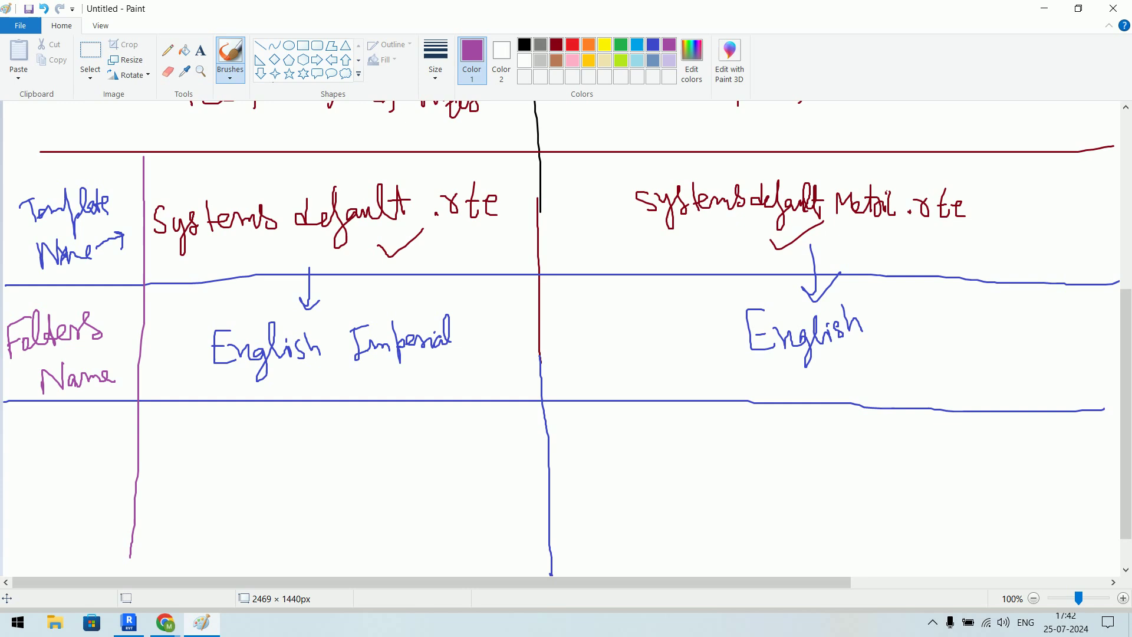
Tick the Imperial and right-hand English folder names in purple.
scroll(614, 288, down, 1)
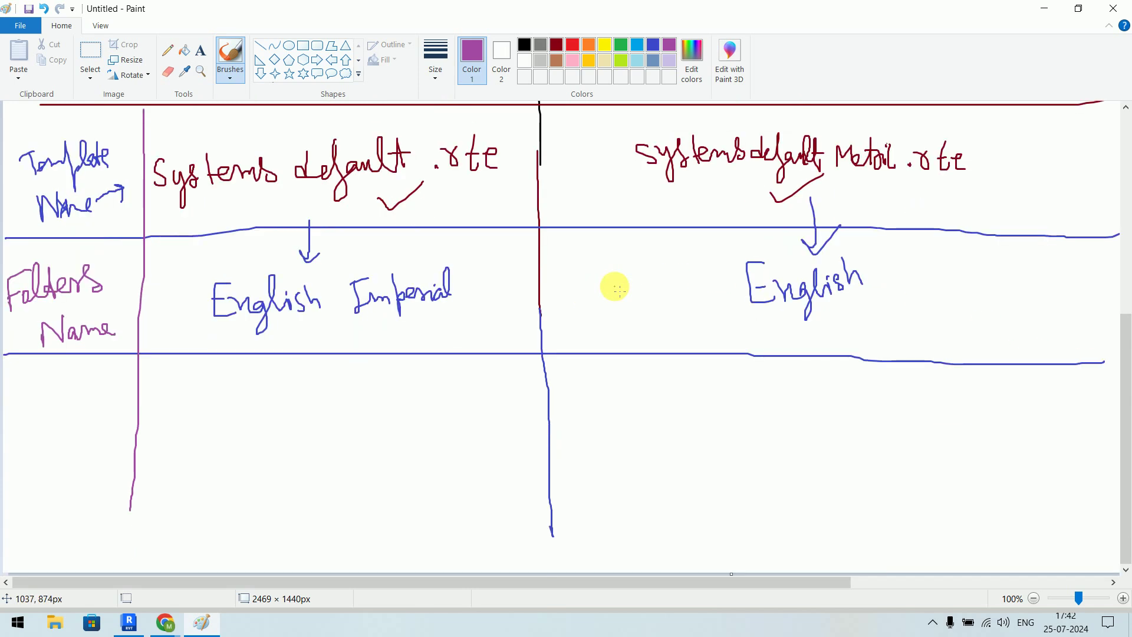
drag(354, 332, 402, 321)
drag(792, 318, 850, 299)
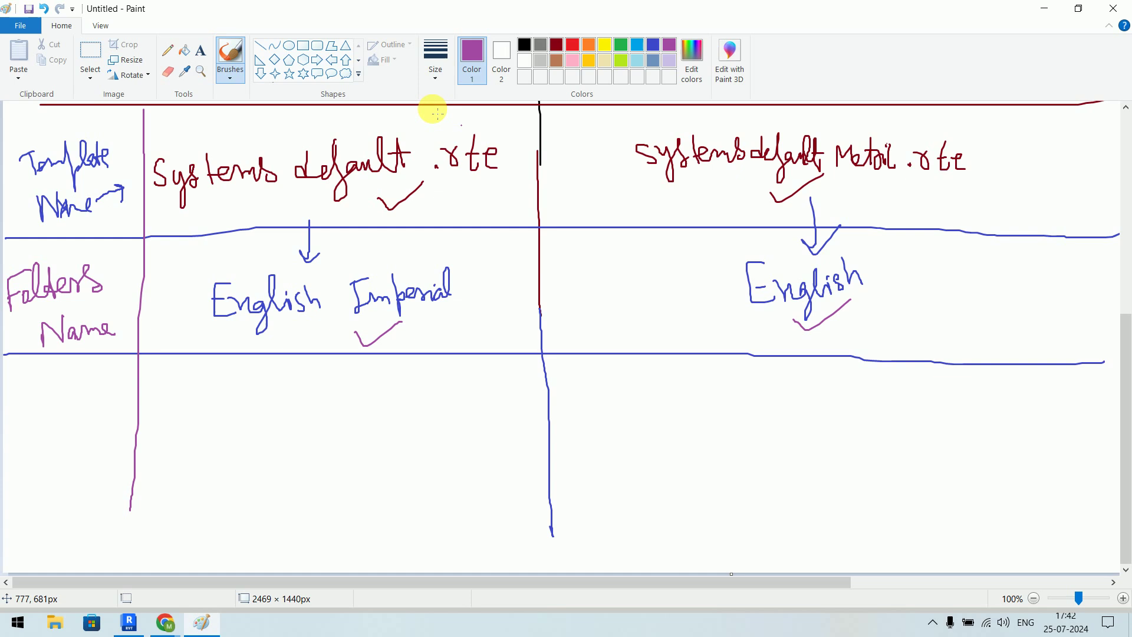
click(169, 72)
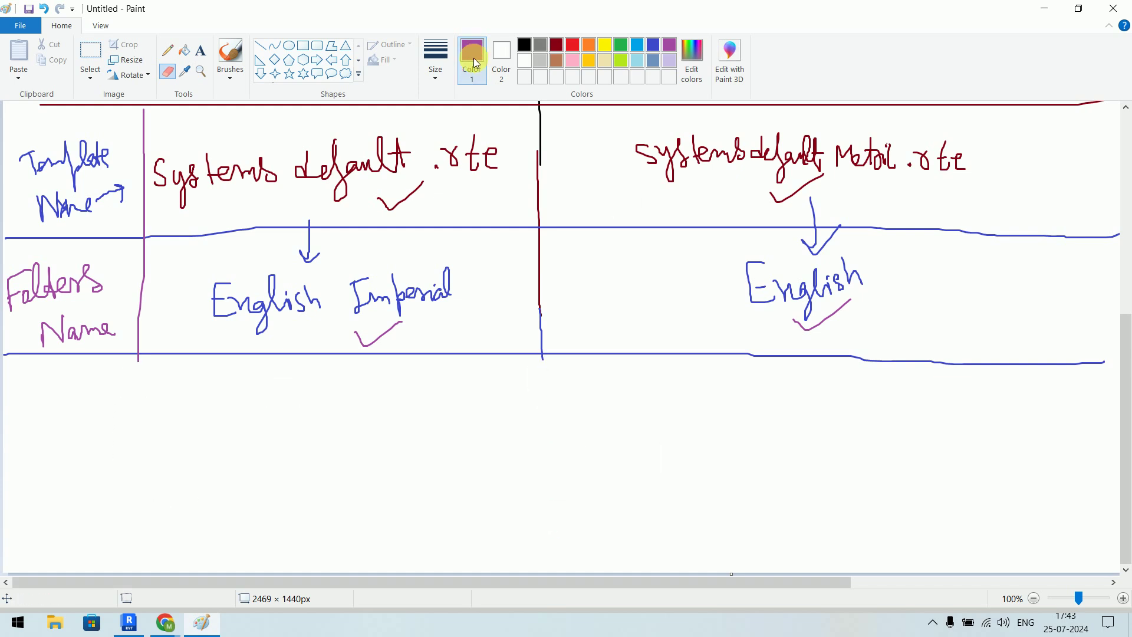
Write 'Folder location :' in dark red below the grid and underline it.
click(229, 52)
click(556, 45)
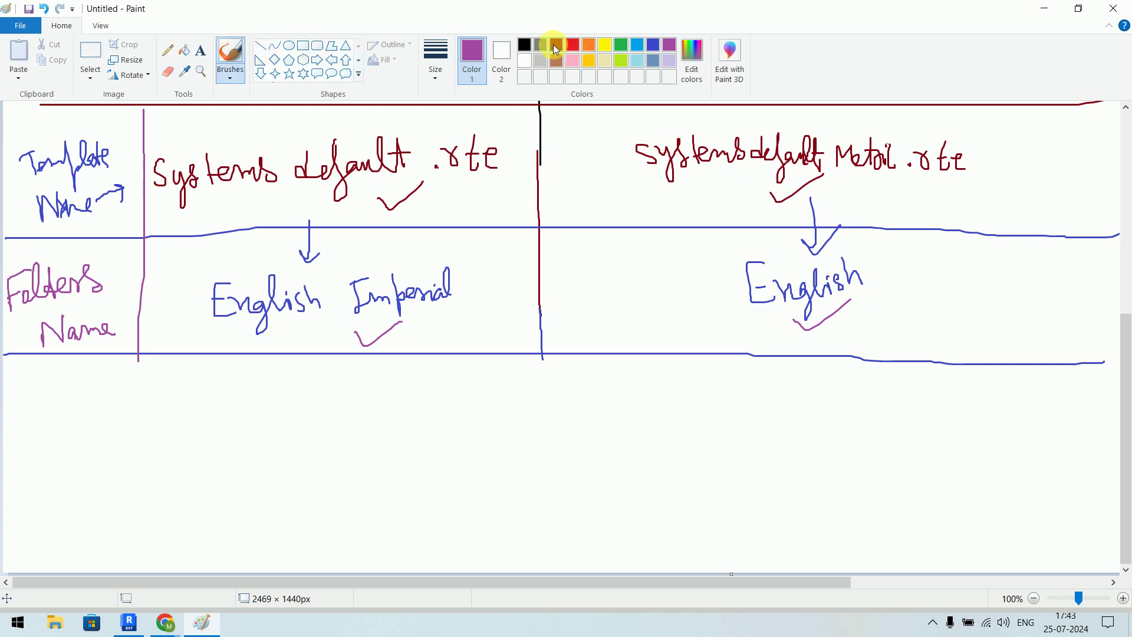
mouse_move(108, 408)
mouse_down()
mouse_move(141, 429)
mouse_move(228, 392)
mouse_move(232, 422)
mouse_move(256, 399)
mouse_move(265, 422)
mouse_move(271, 405)
mouse_move(262, 430)
mouse_move(262, 410)
mouse_move(270, 427)
mouse_move(318, 399)
mouse_move(348, 422)
mouse_up()
mouse_move(108, 451)
mouse_down()
mouse_move(354, 422)
mouse_move(361, 397)
mouse_move(368, 413)
mouse_up()
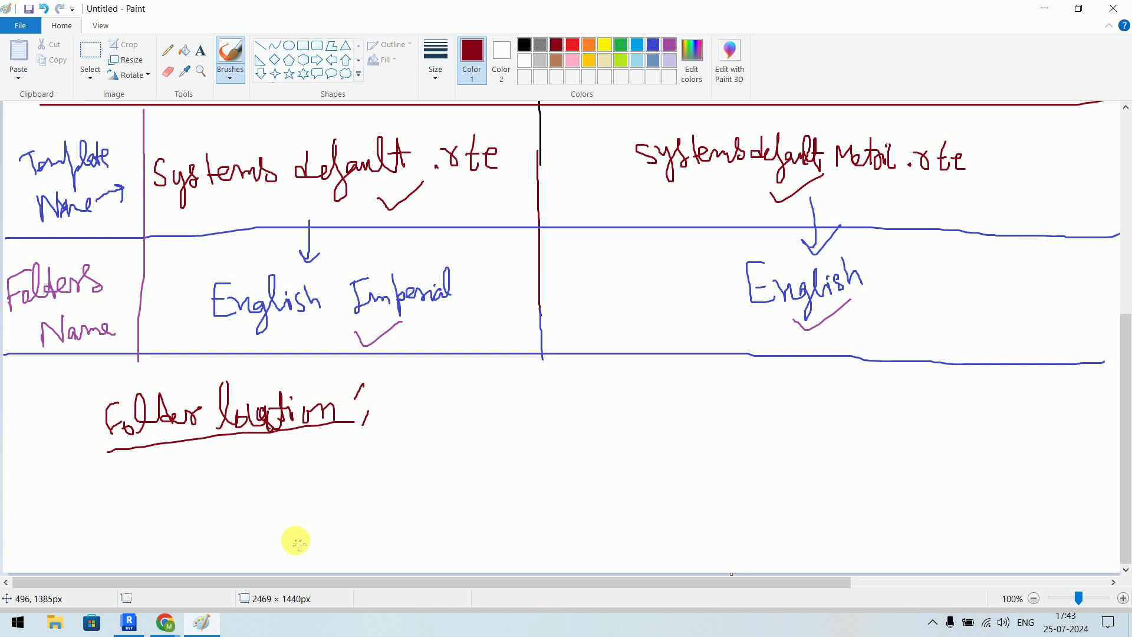
Open Win (C:) in File Explorer with Hidden items shown, then select ProgramData.
click(52, 630)
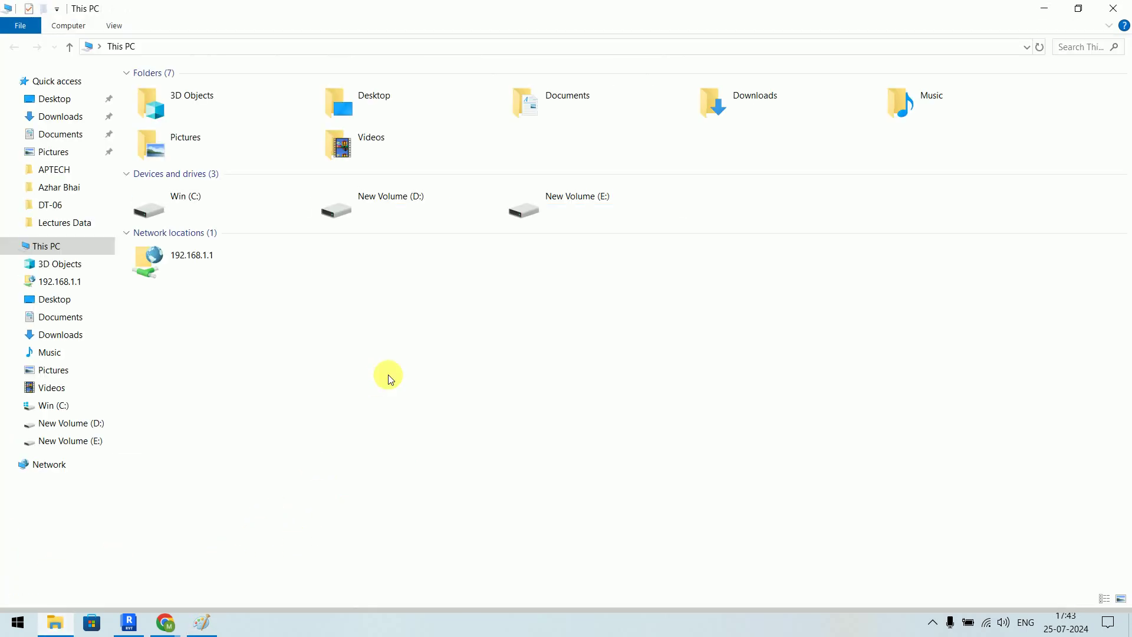
mouse_move(46, 246)
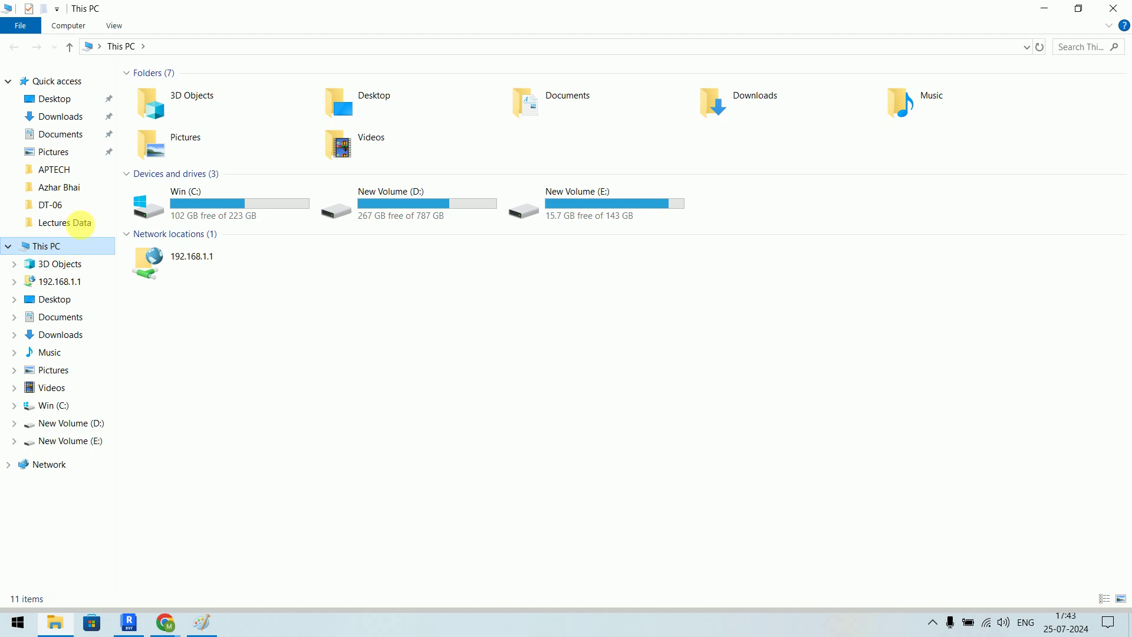
click(114, 27)
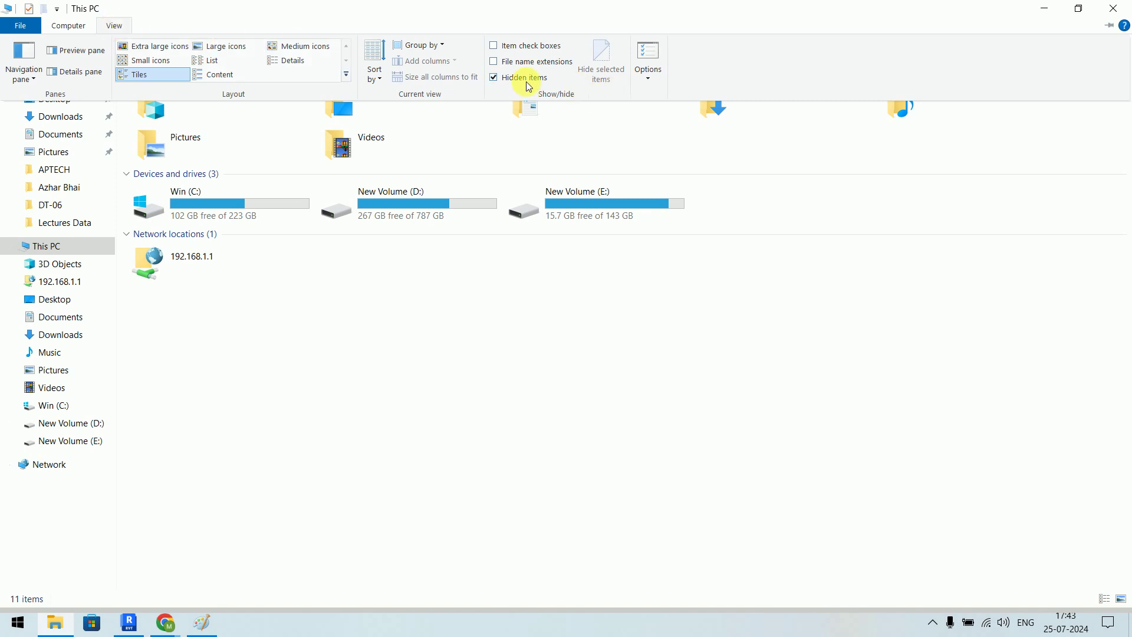
click(493, 78)
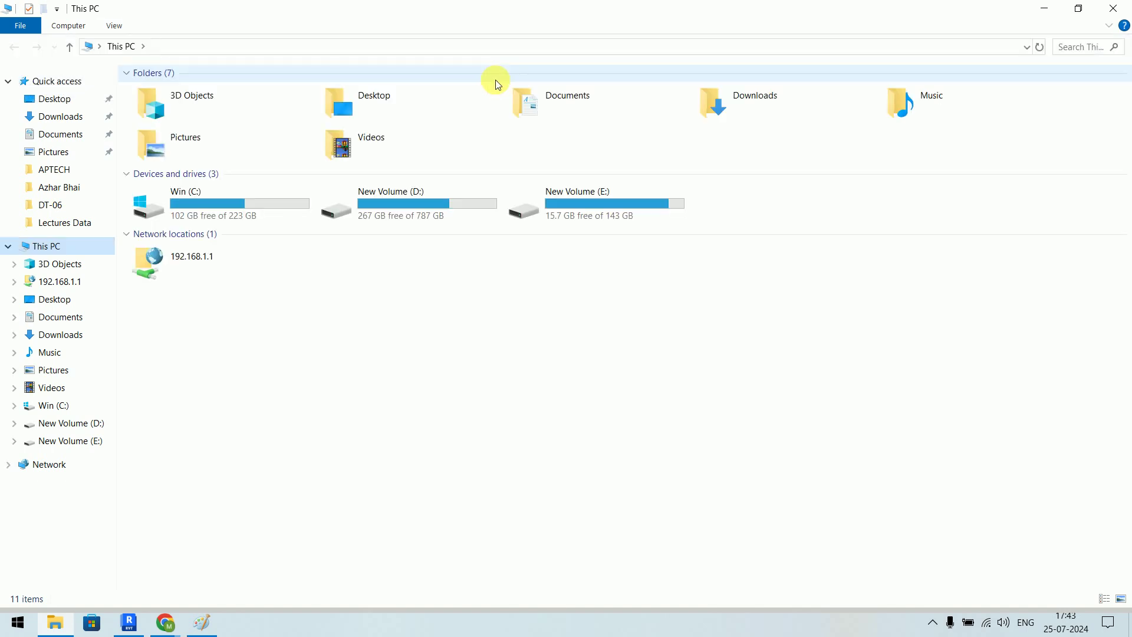
double_click(239, 218)
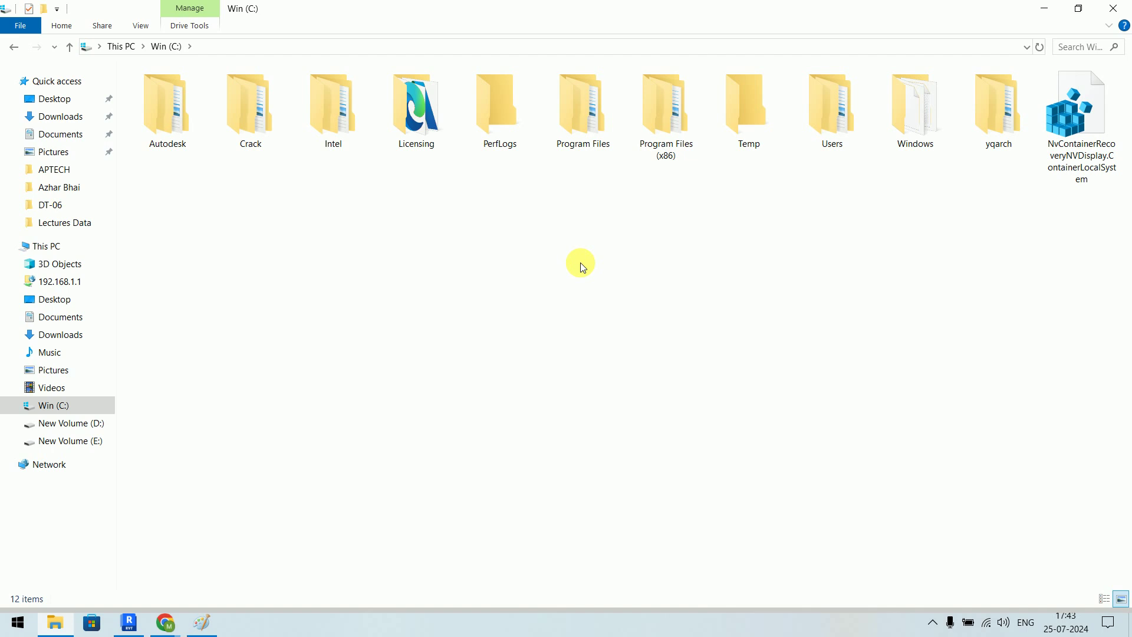
click(146, 26)
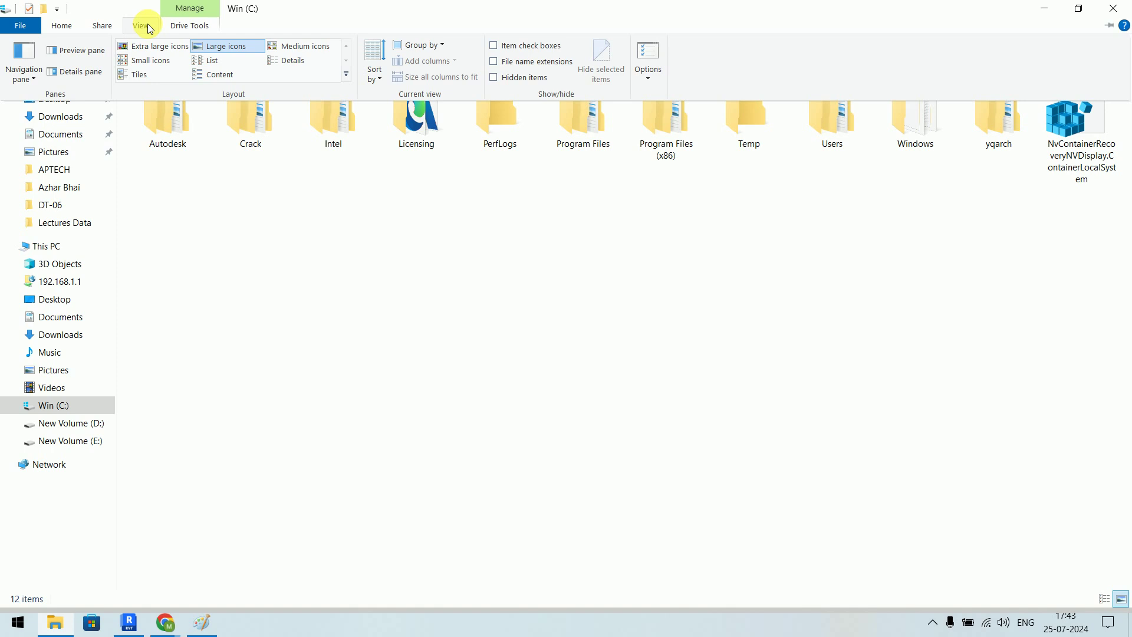
click(495, 80)
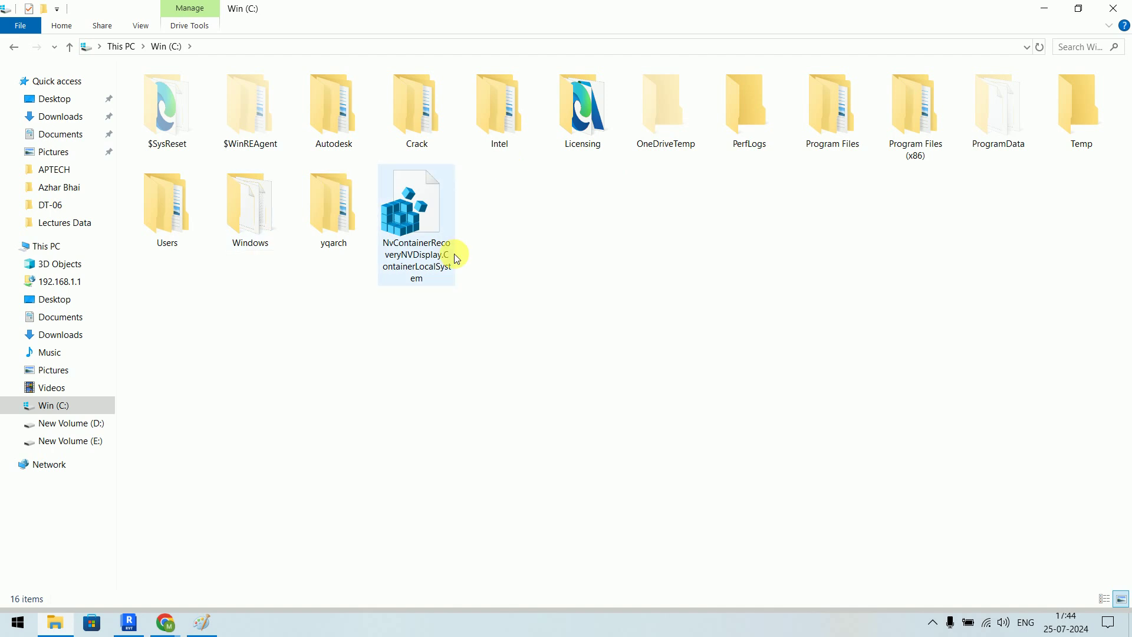
click(1016, 114)
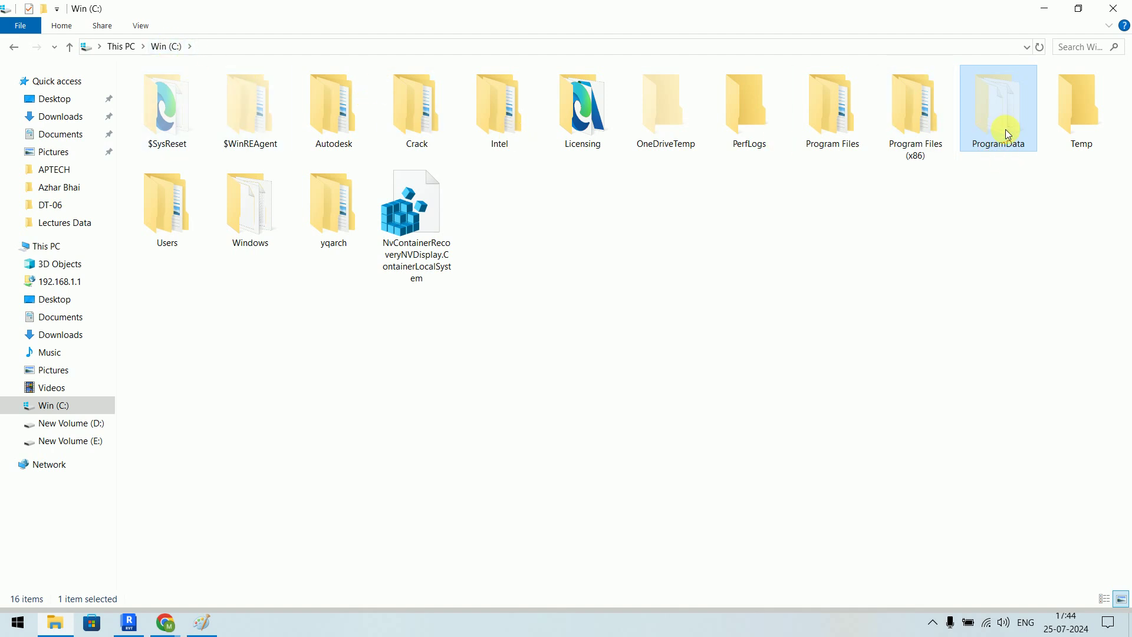
Open ProgramData\Autodesk, highlight the RVT 2023 folder, and return to Paint.
double_click(1007, 133)
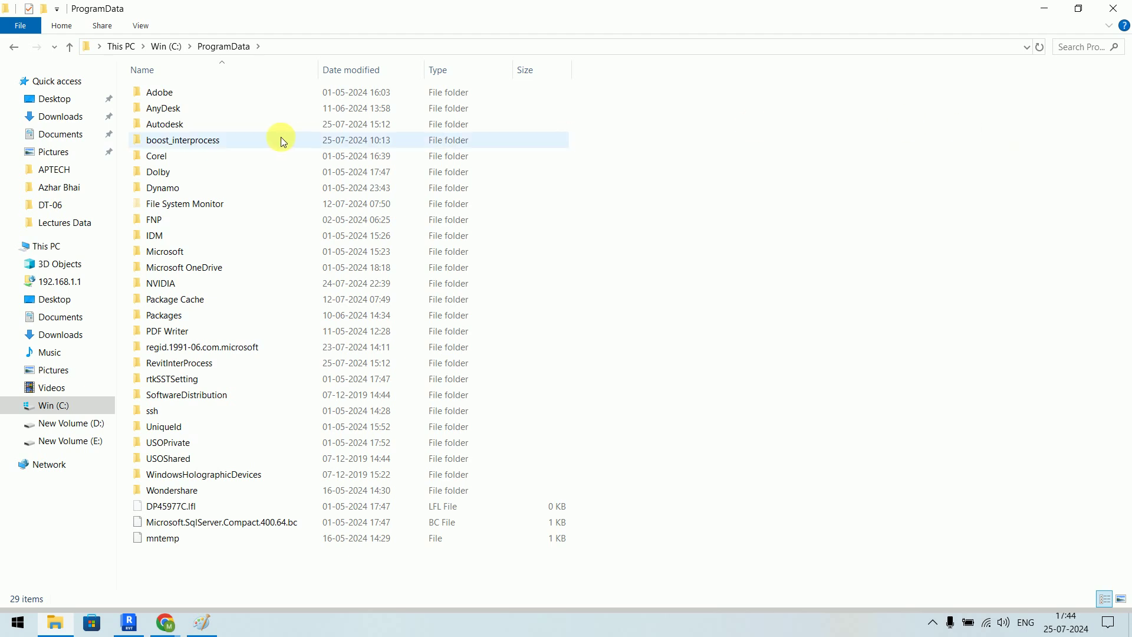
double_click(197, 124)
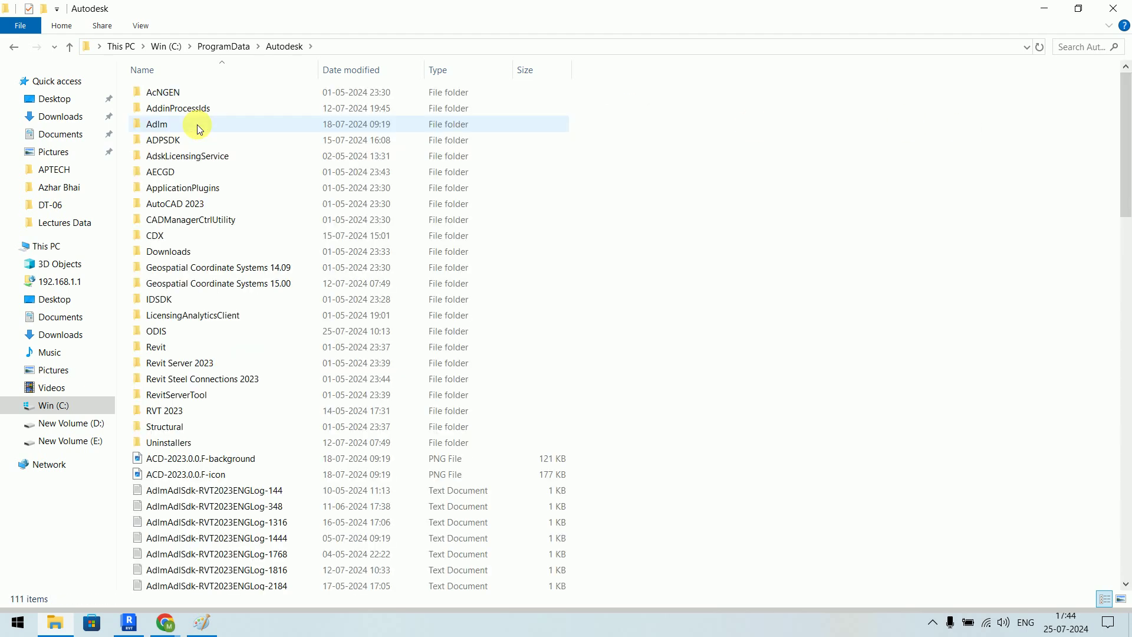
click(191, 413)
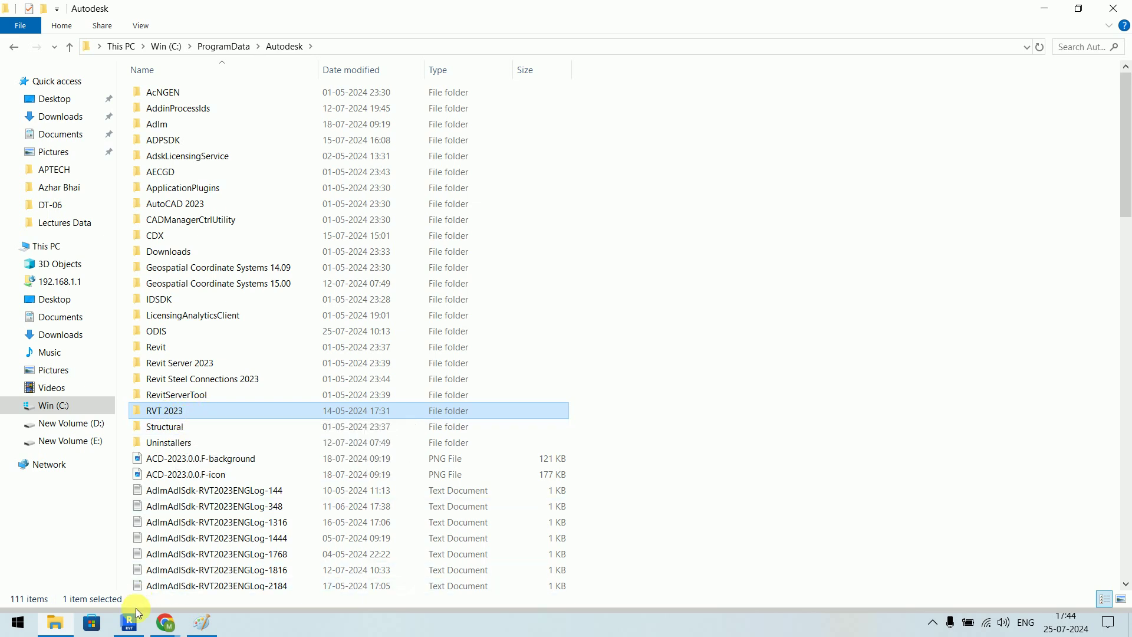
click(201, 623)
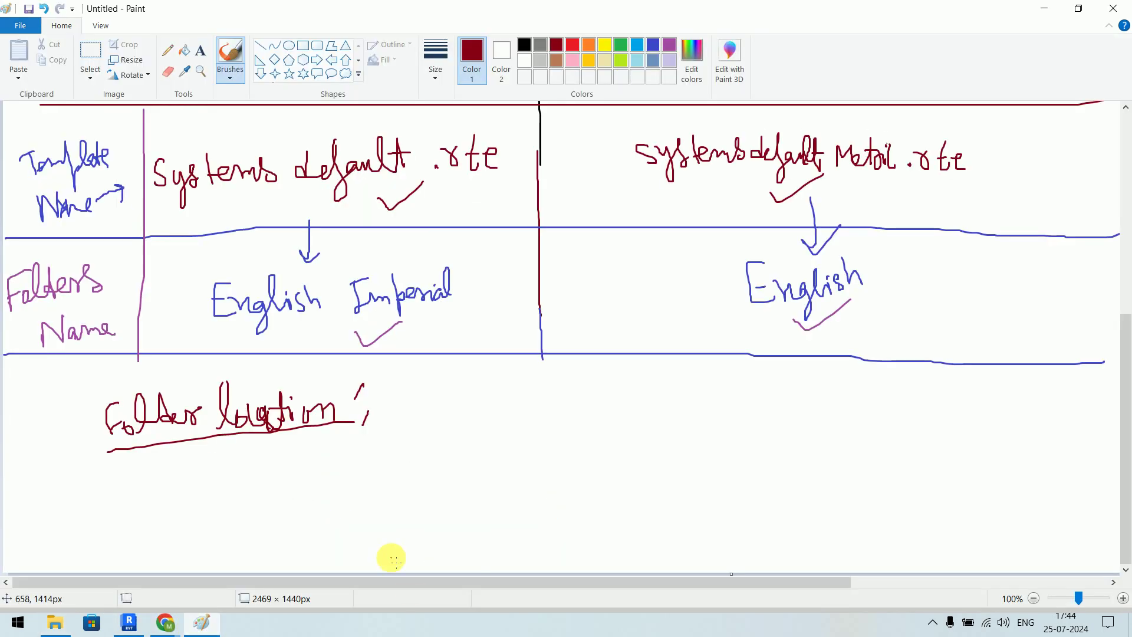
Write 'C drive > Programdata' in dark red with a green '(hidden)' note beneath, then a dark red arrow.
mouse_move(443, 393)
mouse_down()
mouse_move(442, 414)
mouse_move(511, 402)
mouse_move(542, 418)
mouse_move(595, 391)
mouse_move(646, 415)
mouse_move(665, 400)
mouse_move(737, 416)
mouse_up()
drag(730, 399, 746, 398)
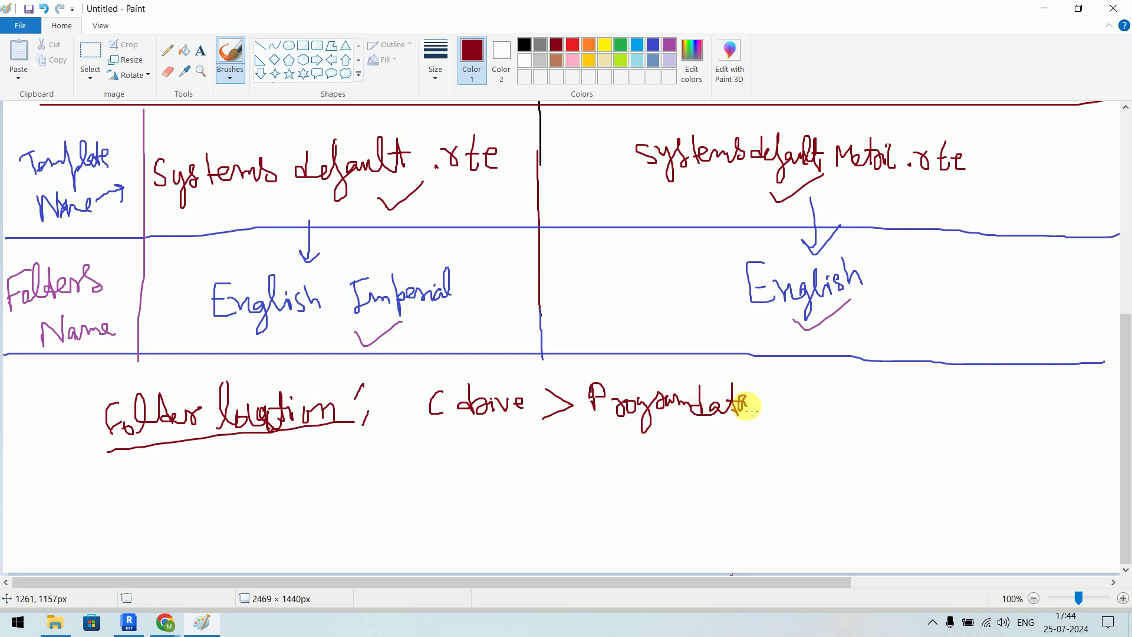
click(620, 45)
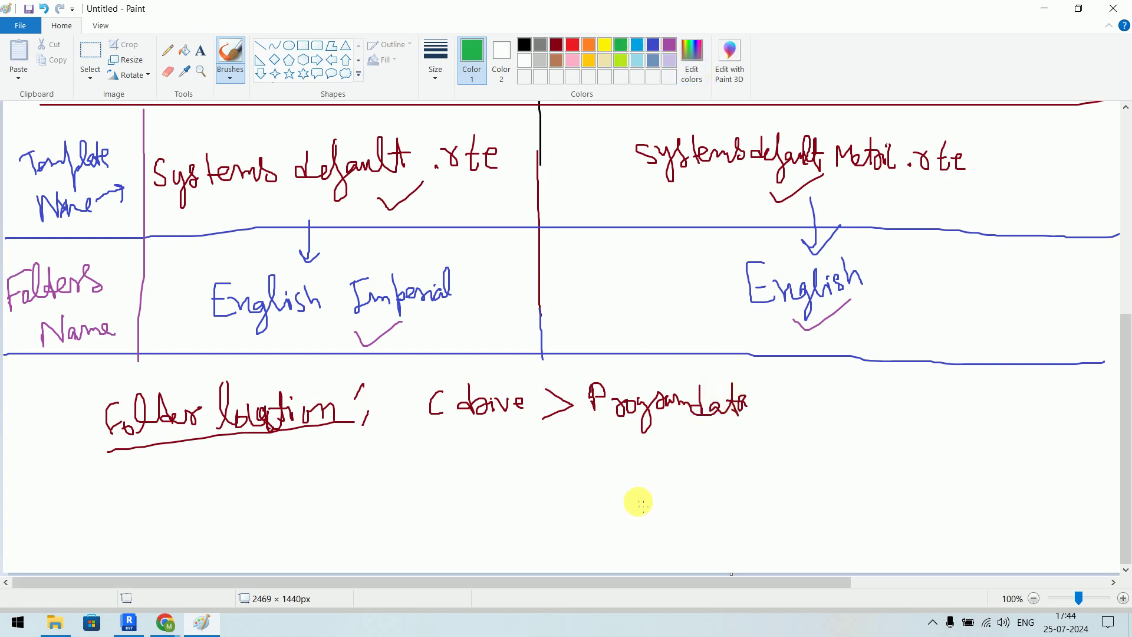
mouse_move(616, 432)
mouse_down()
mouse_move(613, 455)
mouse_move(684, 451)
mouse_up()
mouse_move(685, 451)
mouse_down()
mouse_move(698, 437)
mouse_move(698, 468)
mouse_up()
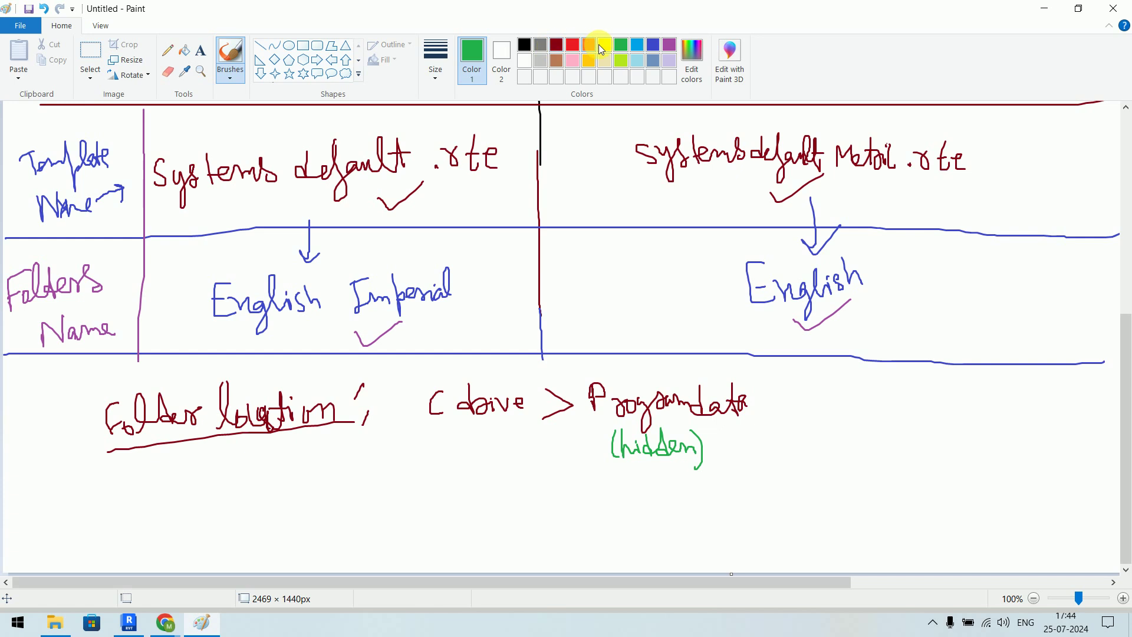
click(556, 45)
mouse_move(766, 404)
mouse_down()
mouse_move(850, 415)
mouse_move(875, 389)
mouse_move(885, 416)
mouse_move(896, 406)
mouse_move(891, 420)
mouse_up()
Continue the path with Autodesk, a down arrow to RVT20XX, and a left arrow.
mouse_move(902, 377)
mouse_down()
mouse_move(902, 420)
mouse_move(914, 405)
mouse_move(952, 419)
mouse_move(973, 402)
mouse_move(1001, 406)
mouse_move(990, 475)
mouse_move(996, 460)
mouse_up()
drag(890, 504, 891, 528)
mouse_move(892, 488)
mouse_down()
mouse_move(908, 528)
mouse_move(919, 491)
mouse_up()
mouse_move(930, 495)
mouse_down()
mouse_move(950, 494)
mouse_move(940, 519)
mouse_move(974, 514)
mouse_move(985, 490)
mouse_up()
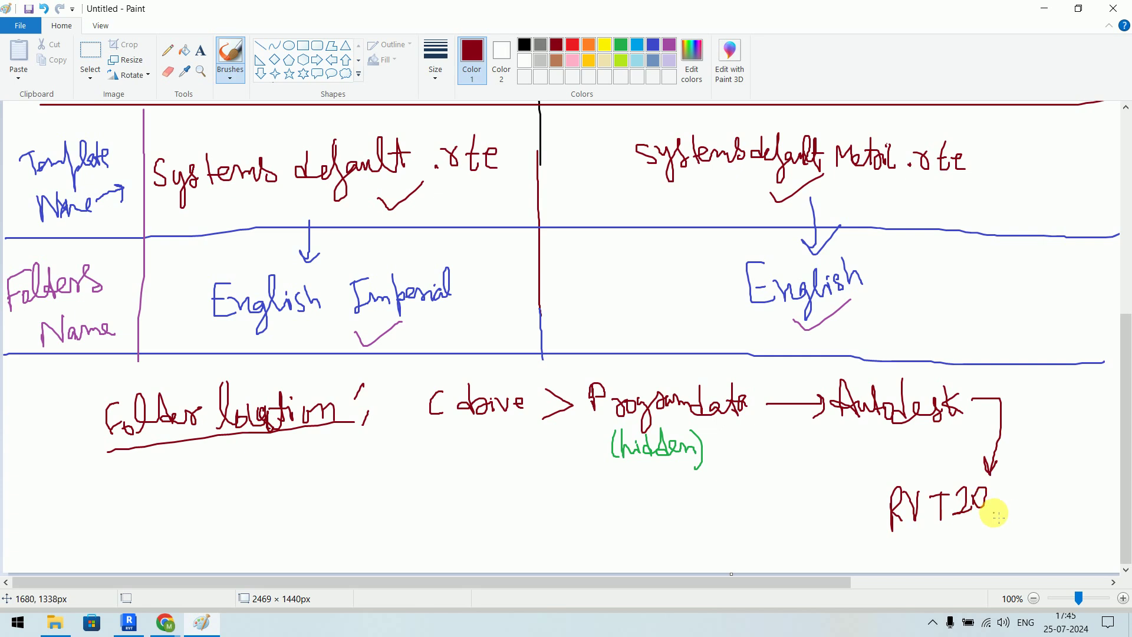
drag(992, 493, 981, 512)
mouse_move(980, 490)
mouse_down()
mouse_move(1017, 517)
mouse_move(1004, 514)
mouse_up()
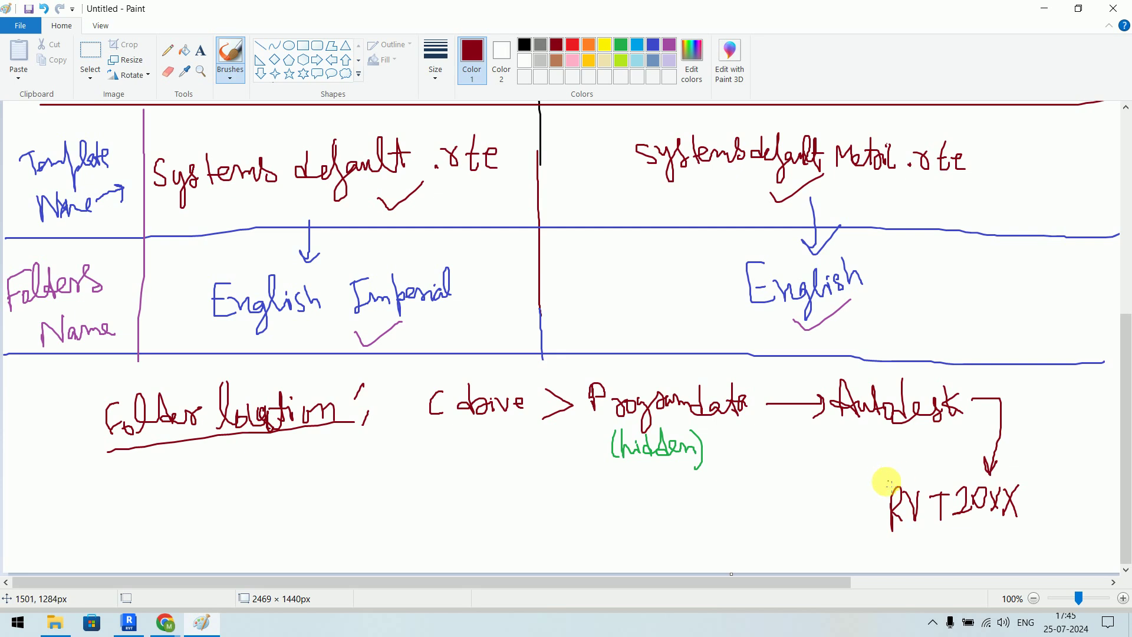
mouse_move(878, 521)
mouse_down()
mouse_move(808, 525)
mouse_move(836, 533)
mouse_up()
Write Templates with a left arrow leading onward.
mouse_move(652, 521)
mouse_down()
mouse_move(684, 513)
mouse_move(690, 535)
mouse_move(702, 518)
mouse_move(728, 522)
mouse_move(732, 545)
mouse_up()
mouse_move(740, 499)
mouse_down()
mouse_move(744, 532)
mouse_move(772, 531)
mouse_move(784, 508)
mouse_move(790, 524)
mouse_up()
drag(800, 507, 793, 526)
mouse_move(652, 533)
mouse_down()
mouse_move(566, 528)
mouse_move(584, 540)
mouse_up()
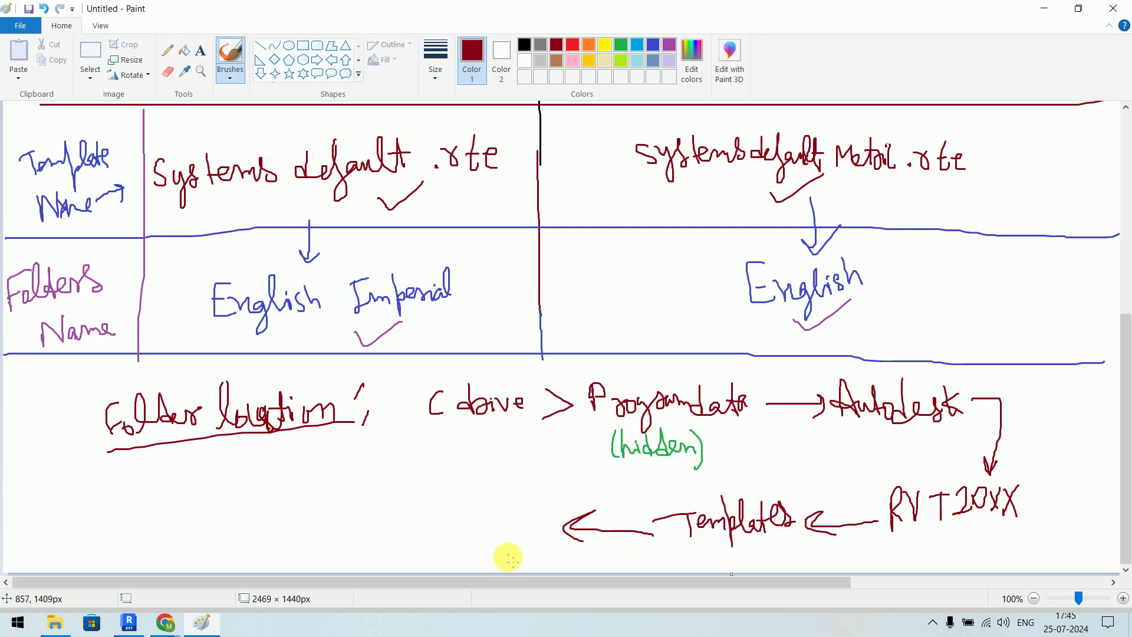
Finish with bracketed 'English' / 'English Imp.' and tick the Imperial and English folder names.
mouse_move(434, 493)
mouse_down()
mouse_move(420, 493)
mouse_move(435, 511)
mouse_move(433, 501)
mouse_up()
mouse_move(435, 498)
mouse_down()
mouse_move(472, 521)
mouse_move(487, 477)
mouse_move(500, 504)
mouse_move(521, 502)
mouse_up()
mouse_move(423, 533)
mouse_down()
mouse_move(421, 561)
mouse_move(411, 551)
mouse_move(448, 571)
mouse_move(472, 551)
mouse_move(500, 557)
mouse_move(525, 523)
mouse_move(534, 563)
mouse_up()
click(546, 543)
mouse_move(392, 495)
mouse_down()
mouse_move(366, 518)
mouse_move(396, 545)
mouse_up()
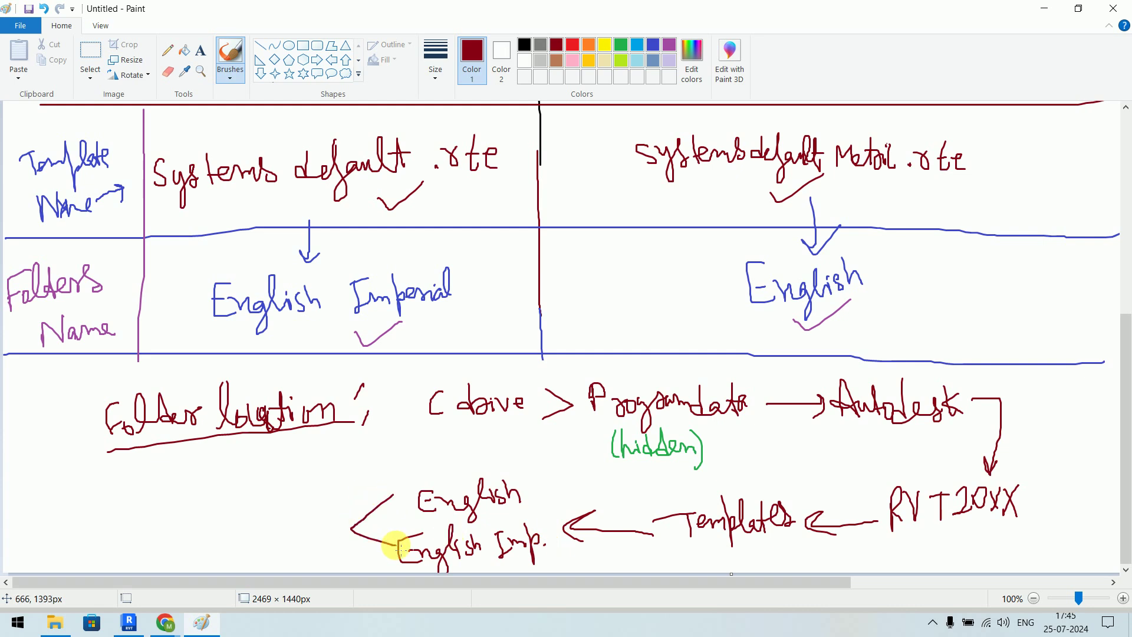
drag(453, 320, 490, 304)
drag(859, 304, 901, 291)
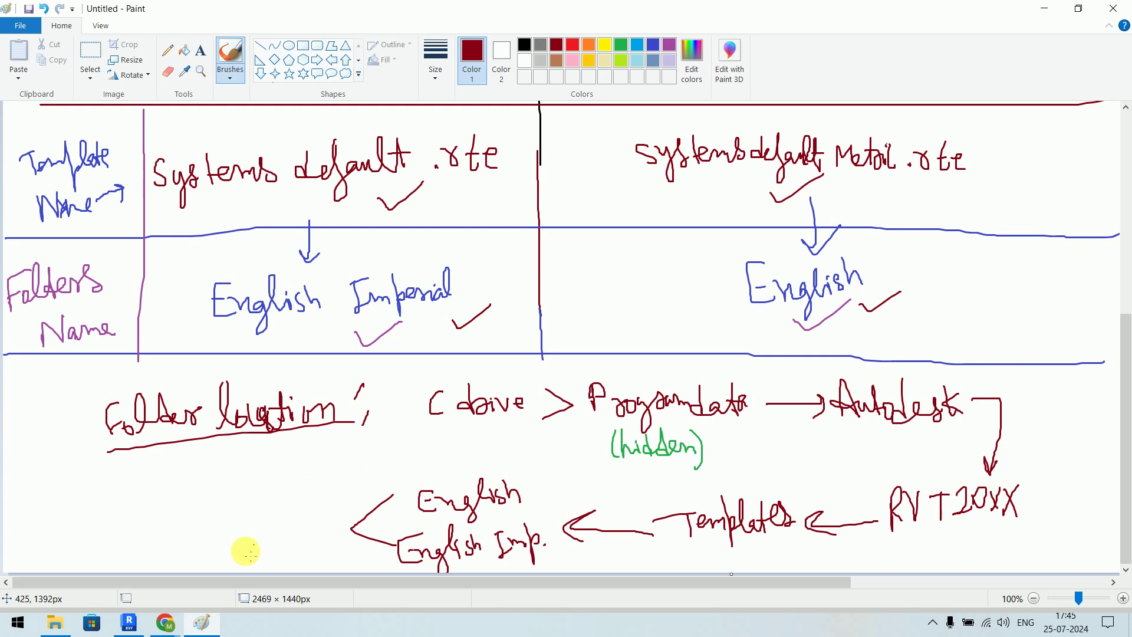
Browse from the Autodesk folder through RVT 2023 and Templates into the English folder.
click(69, 627)
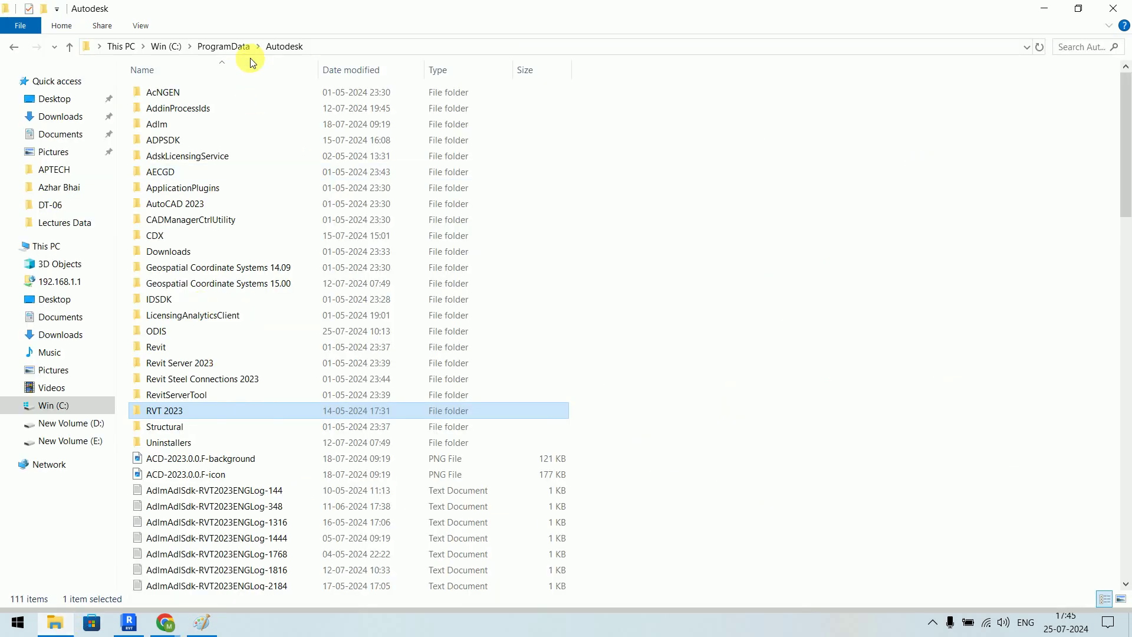
double_click(189, 409)
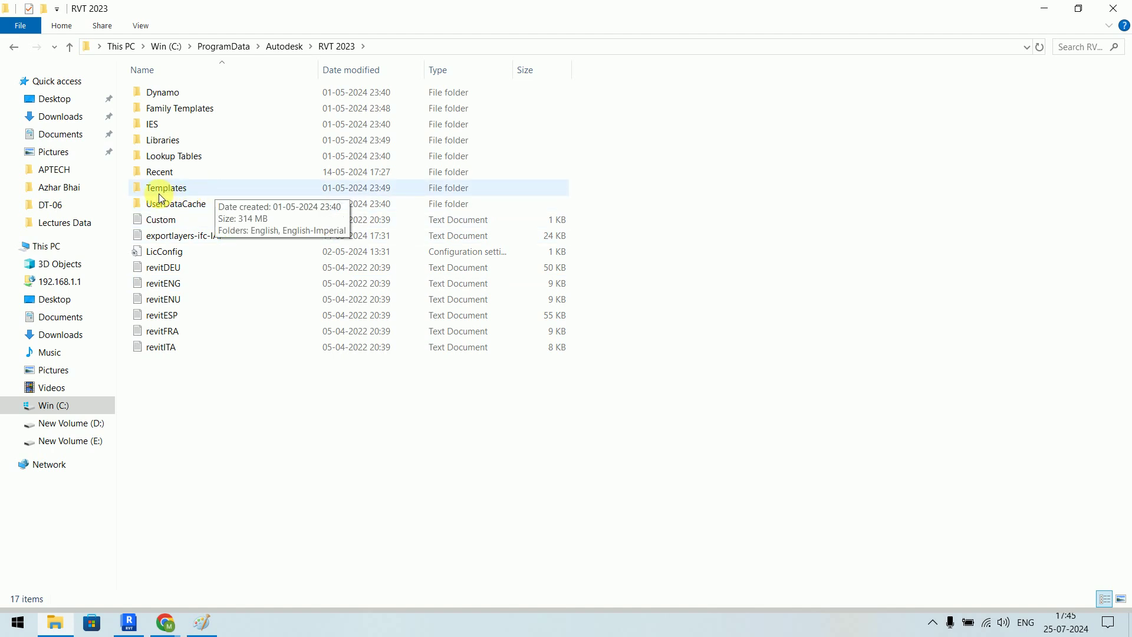
double_click(197, 192)
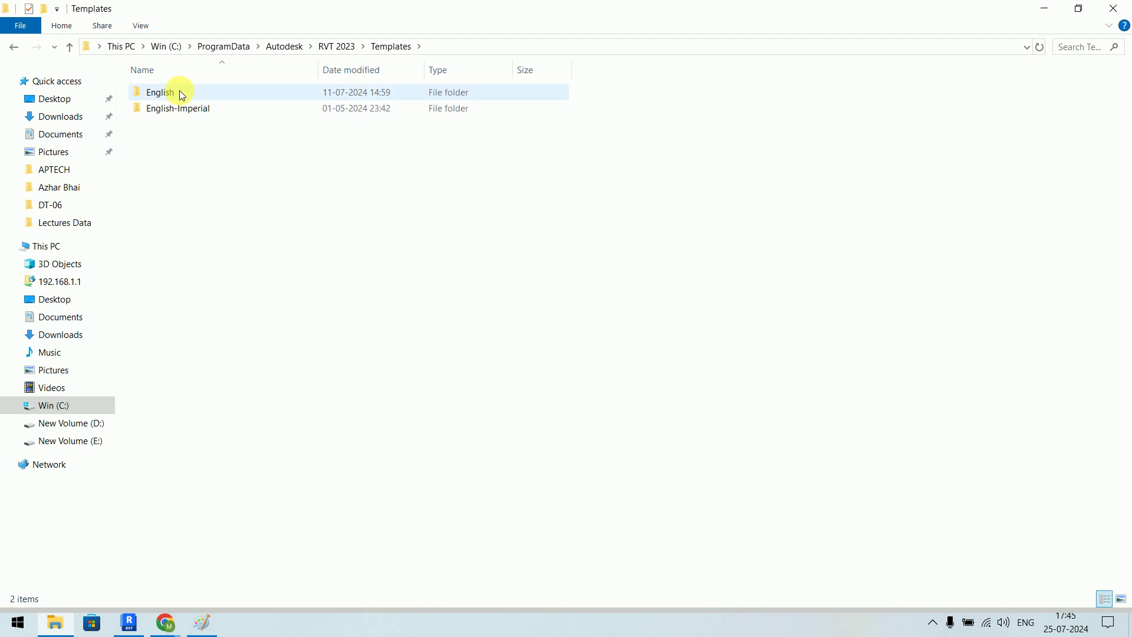
double_click(180, 92)
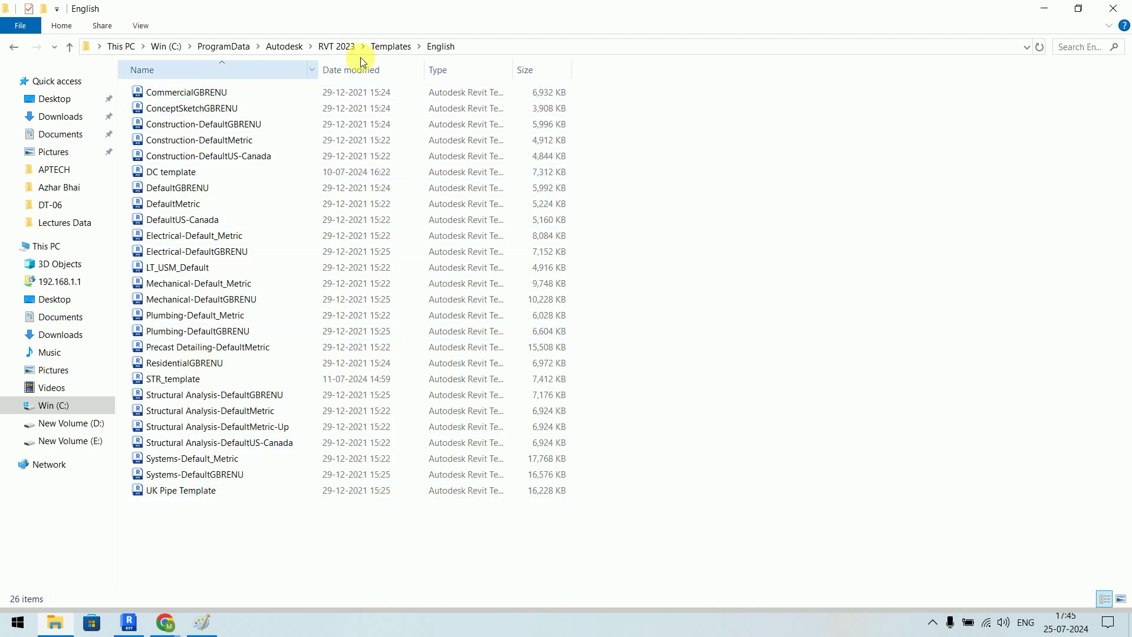
Open English-Imperial, widen the Name column and select the Systems-Default template.
click(387, 49)
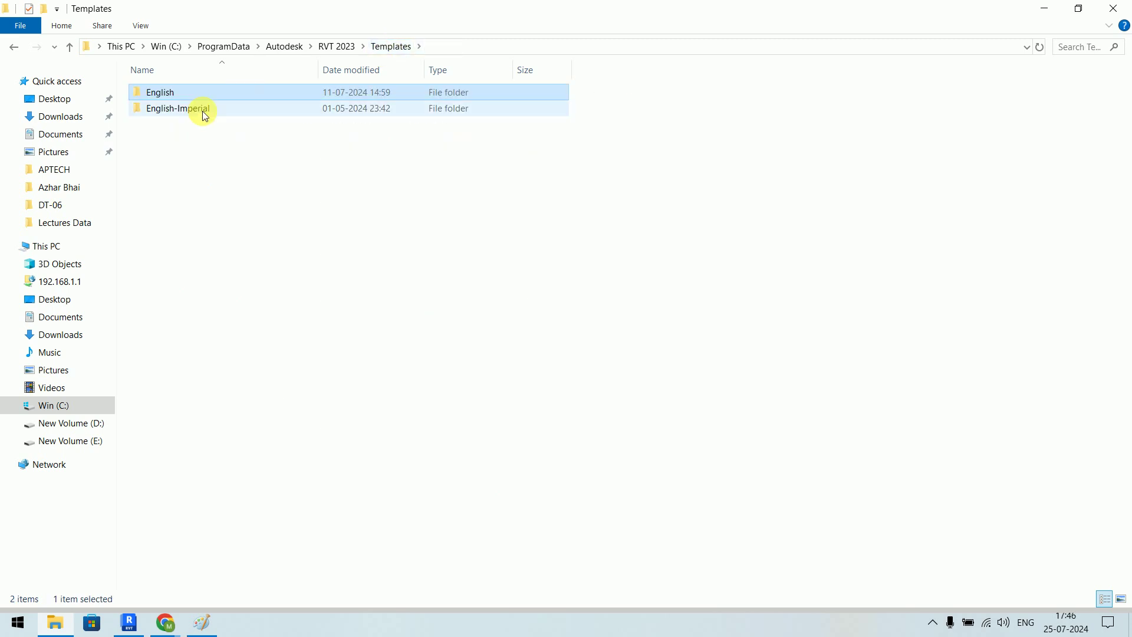
double_click(203, 111)
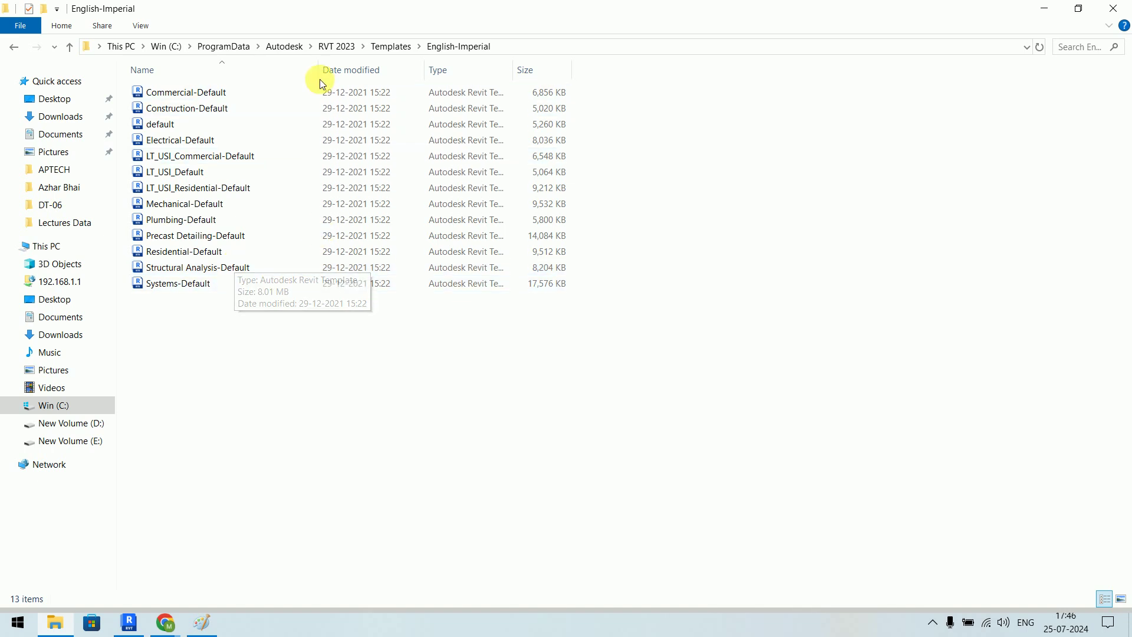
drag(320, 79, 389, 78)
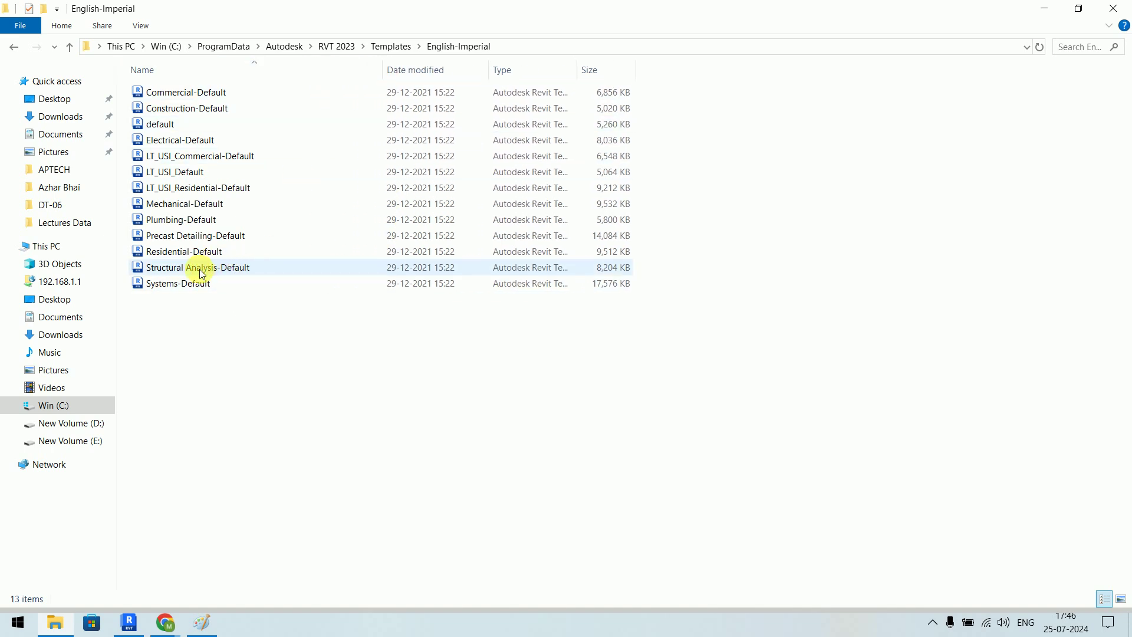
click(197, 291)
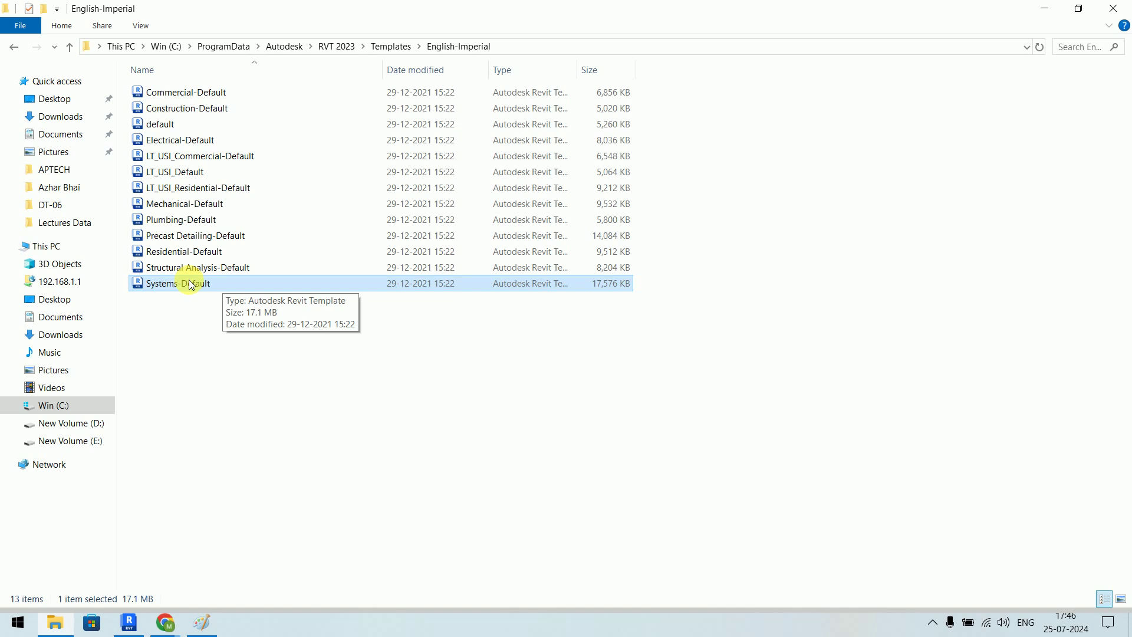
click(391, 46)
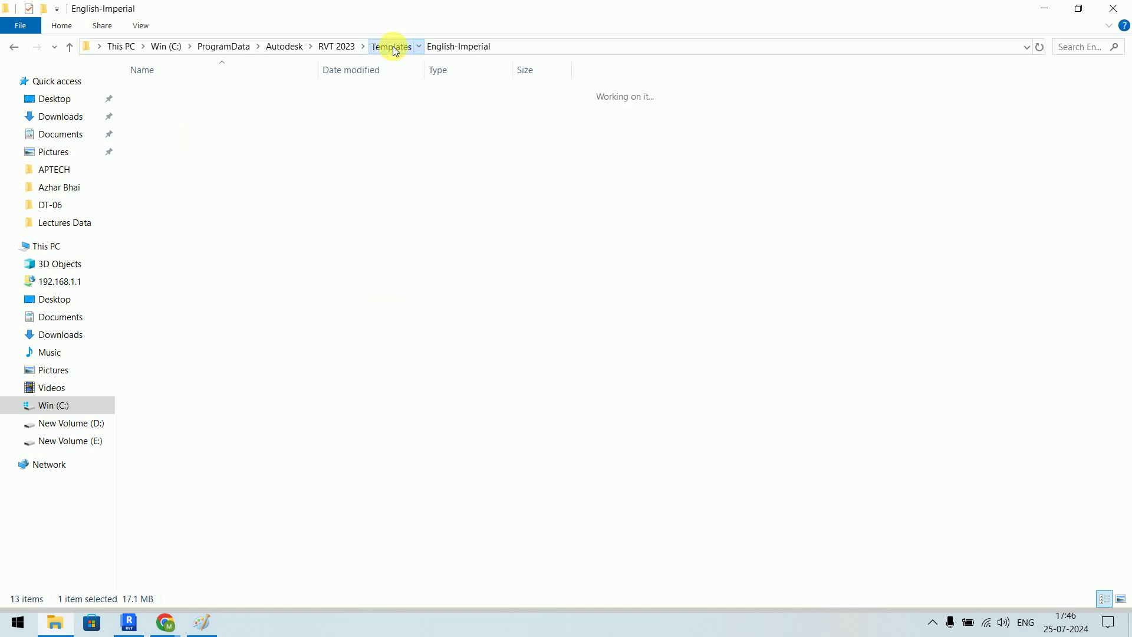
Locate Systems-Default_Metric in the English templates folder and check its full path.
double_click(214, 94)
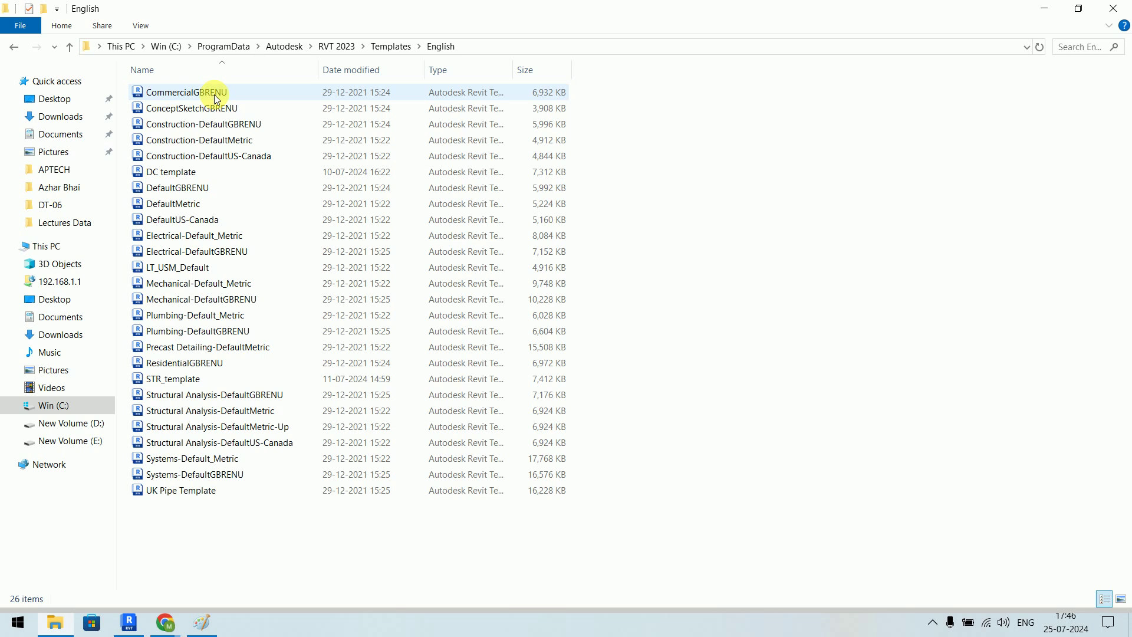
click(239, 461)
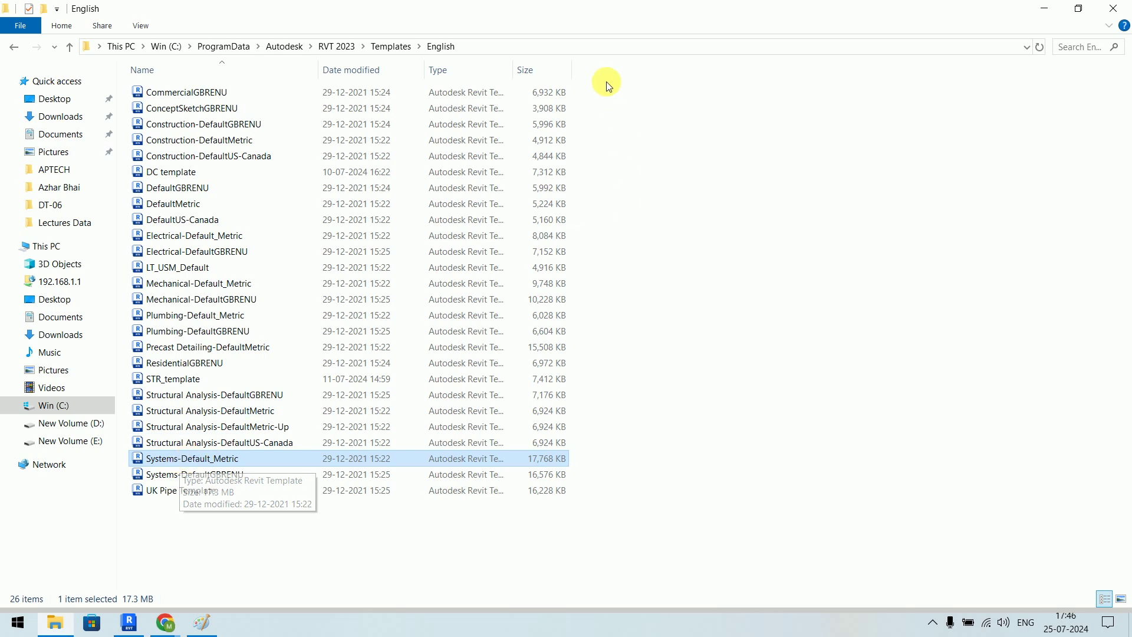
click(614, 47)
click(754, 196)
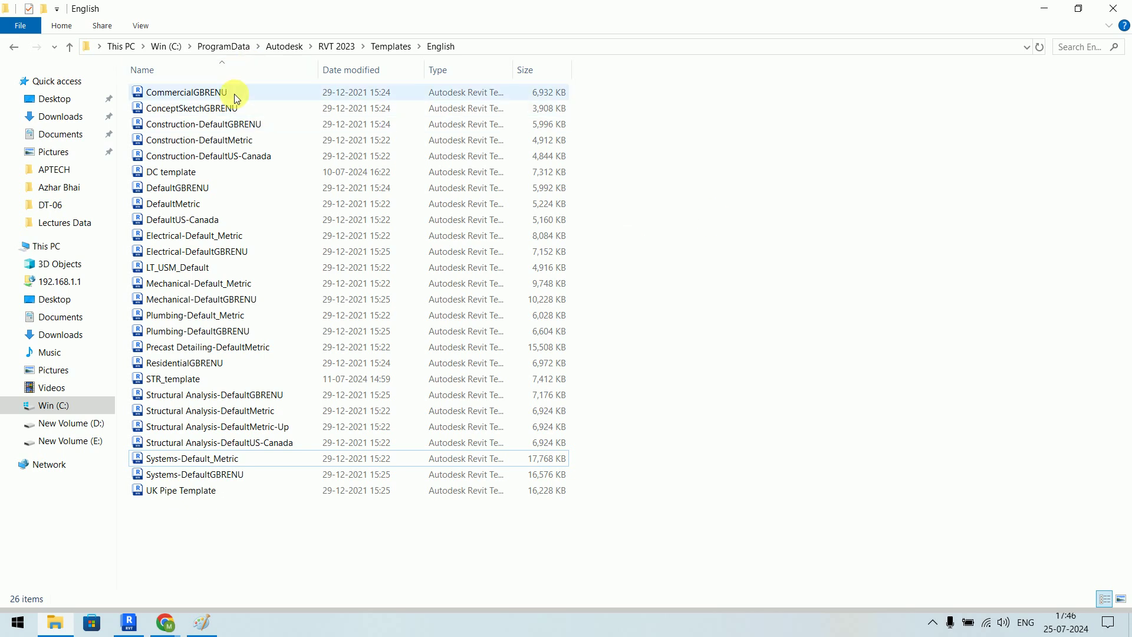
Return to the English-Imperial folder and switch to the Paint notes.
click(381, 47)
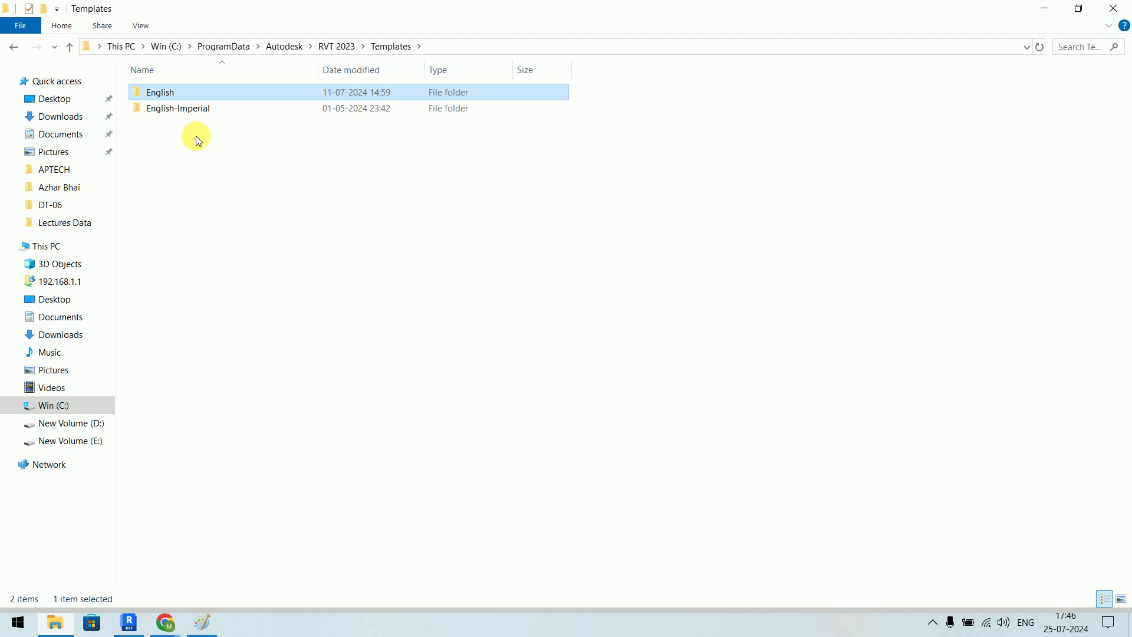
double_click(198, 107)
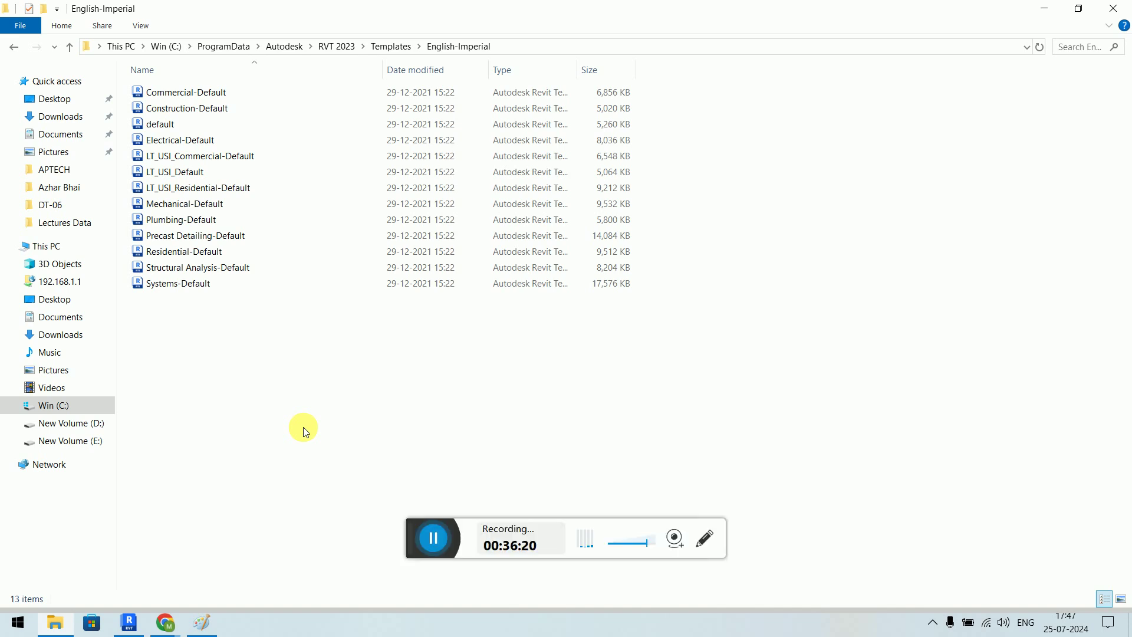
key(alt+Tab)
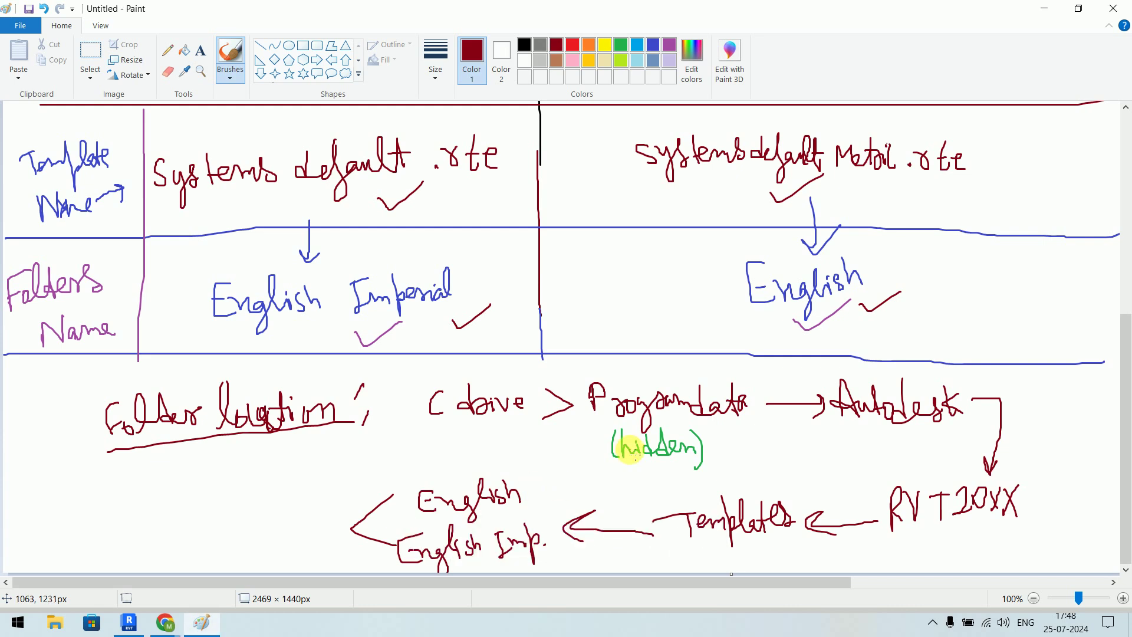
Circle both .rte template names in light turquoise, link them, and return to Revit's Home screen.
click(671, 46)
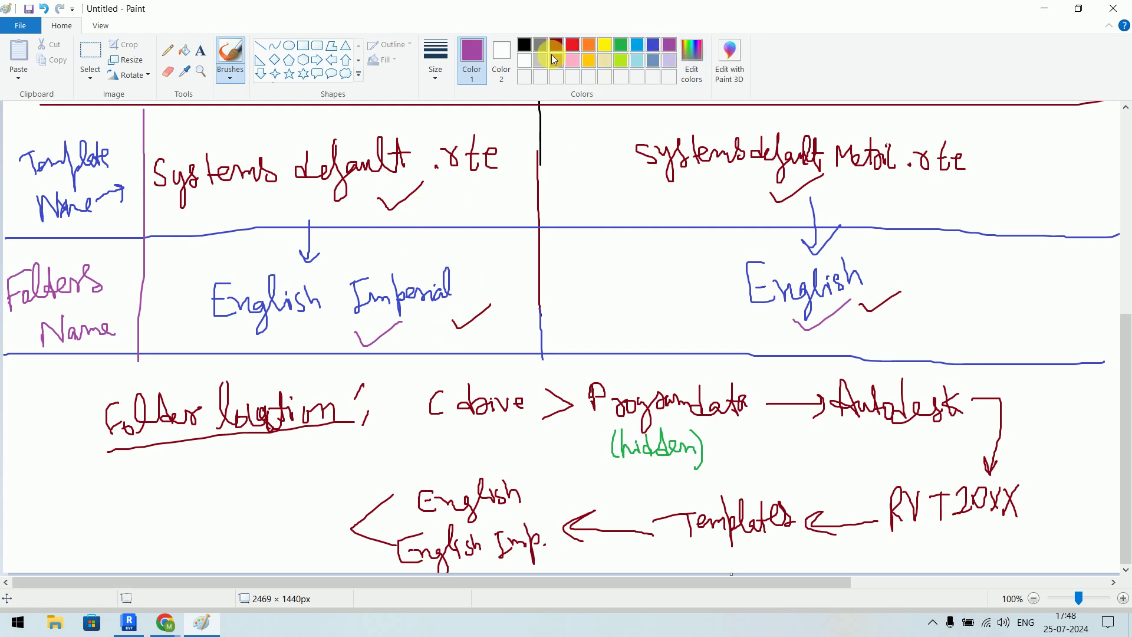
click(641, 60)
mouse_move(494, 197)
mouse_down()
mouse_move(518, 154)
mouse_move(412, 116)
mouse_move(228, 139)
mouse_move(147, 166)
mouse_move(242, 220)
mouse_move(467, 197)
mouse_move(521, 154)
mouse_up()
mouse_move(620, 126)
mouse_down()
mouse_move(943, 200)
mouse_move(676, 192)
mouse_move(614, 131)
mouse_move(970, 125)
mouse_move(970, 200)
mouse_move(719, 197)
mouse_move(624, 130)
mouse_up()
mouse_move(498, 175)
mouse_down()
mouse_move(551, 147)
mouse_move(627, 135)
mouse_up()
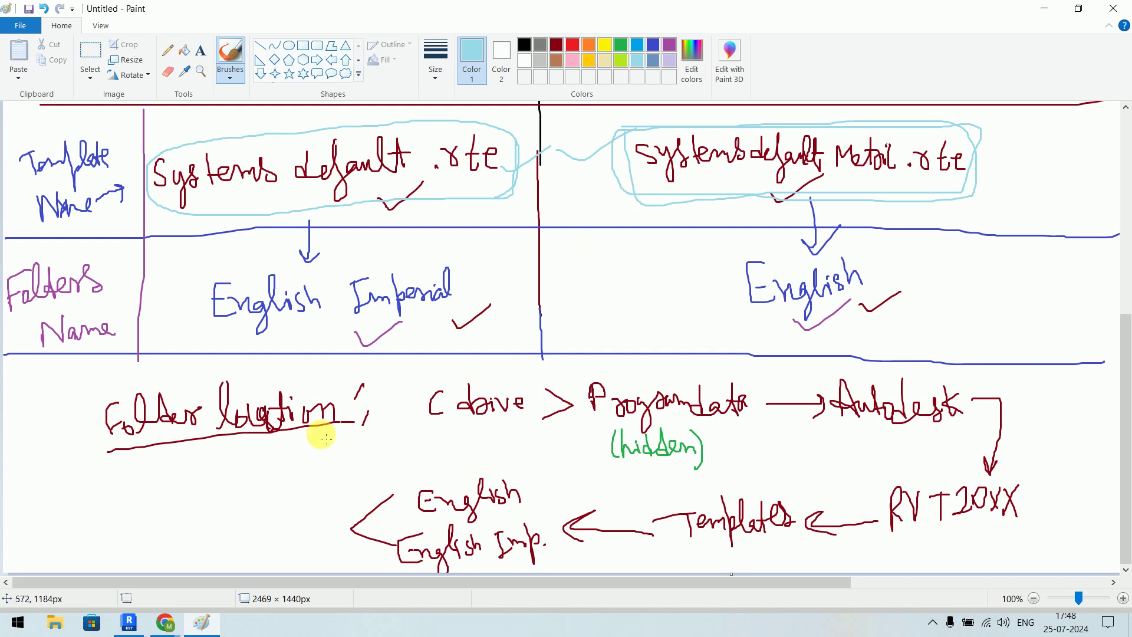
click(132, 624)
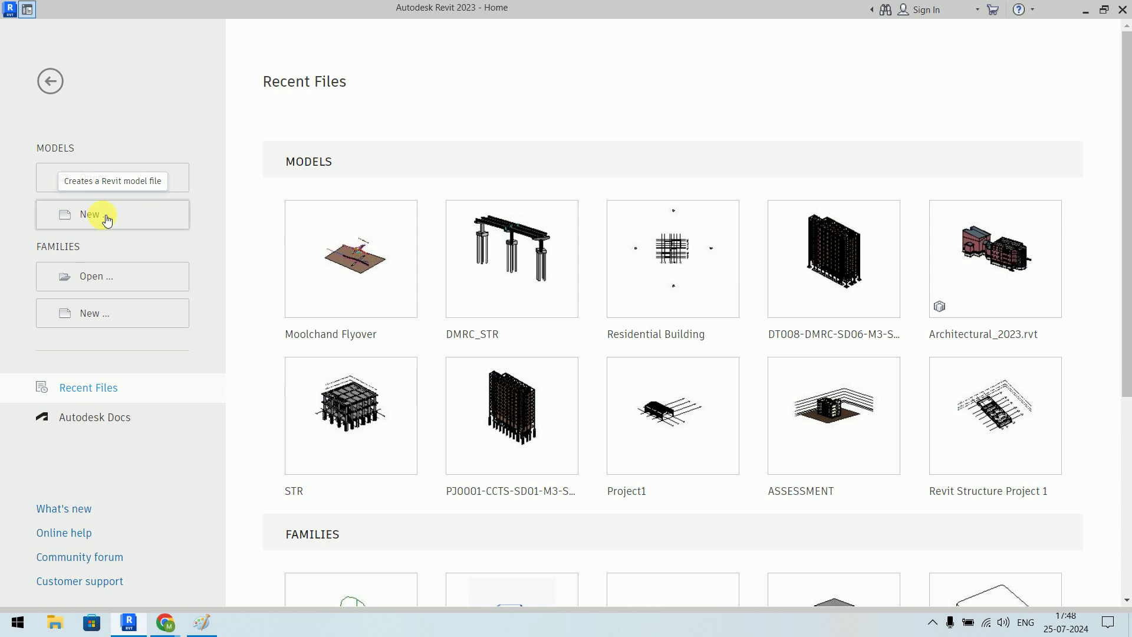
Start a new project and review the templates offered in the Template file list.
click(107, 219)
drag(447, 100, 494, 74)
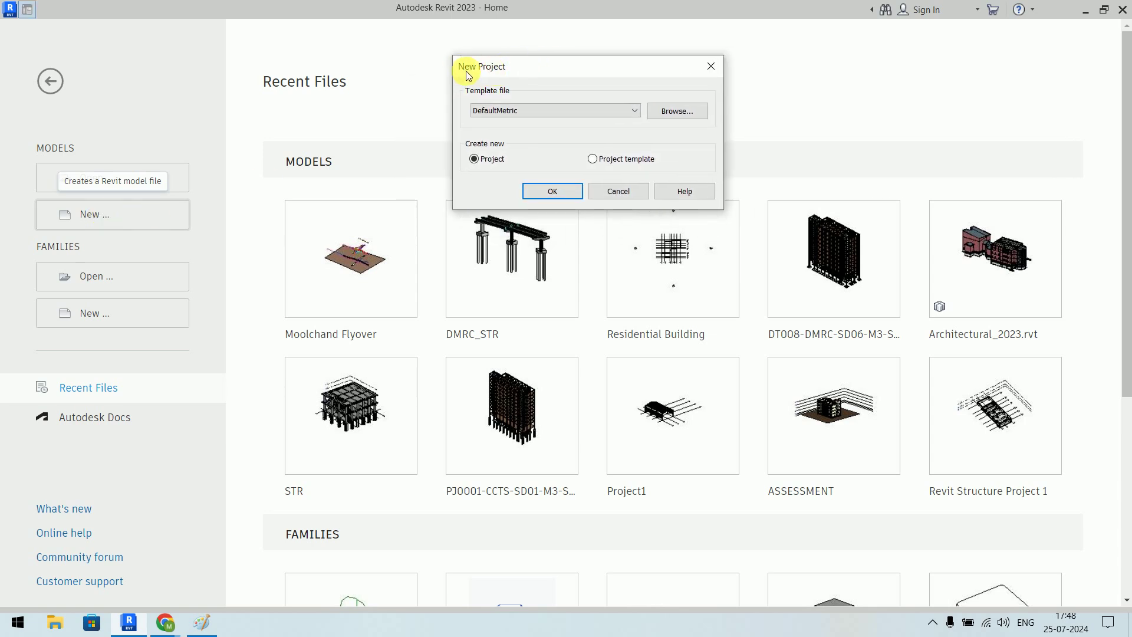
click(523, 109)
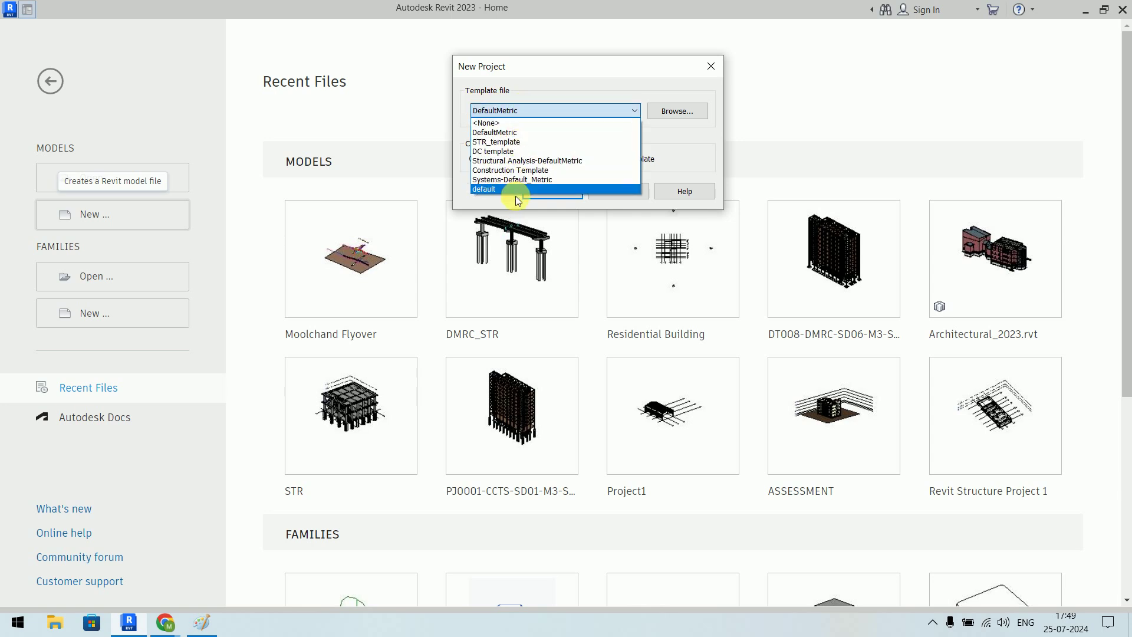
click(533, 97)
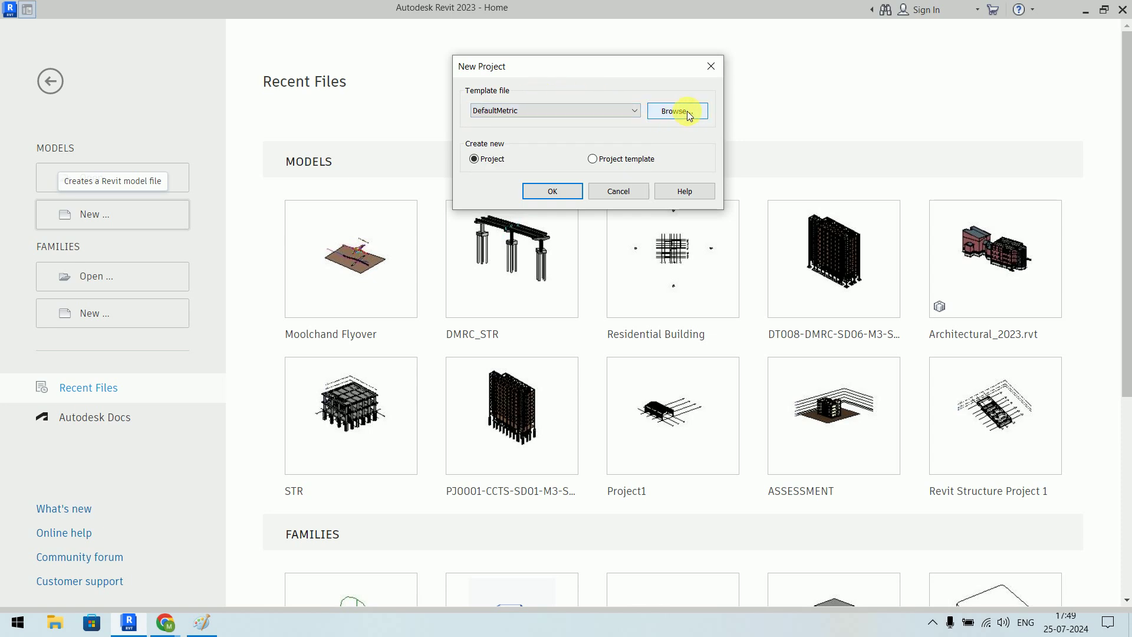
click(666, 111)
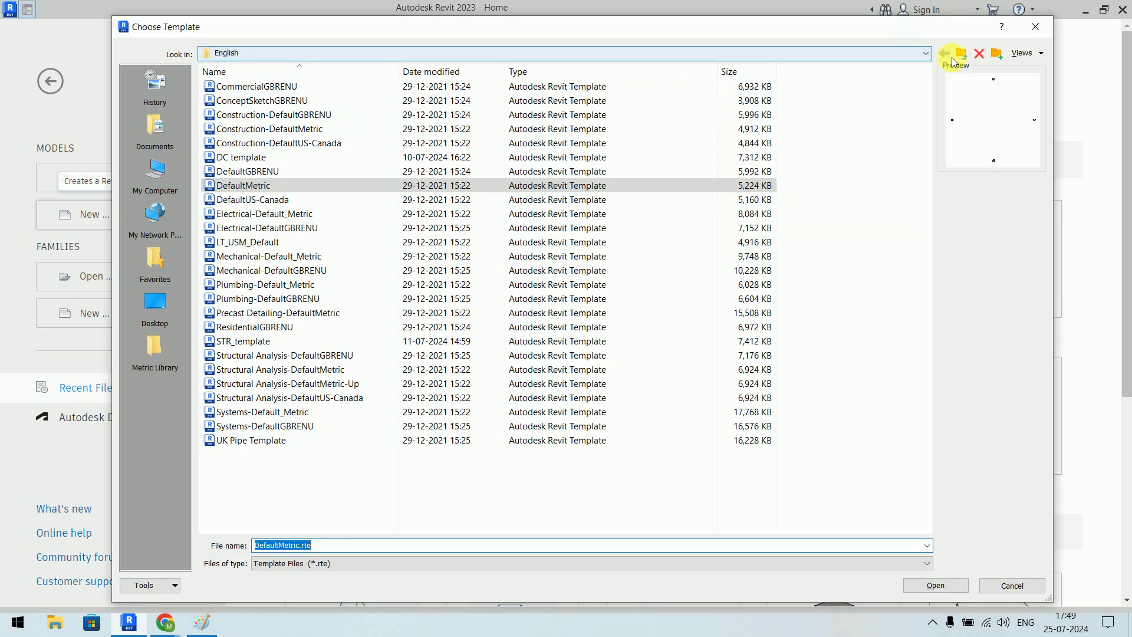
Choose Systems-Default.rte from the English-Imperial folder as the project template.
click(960, 53)
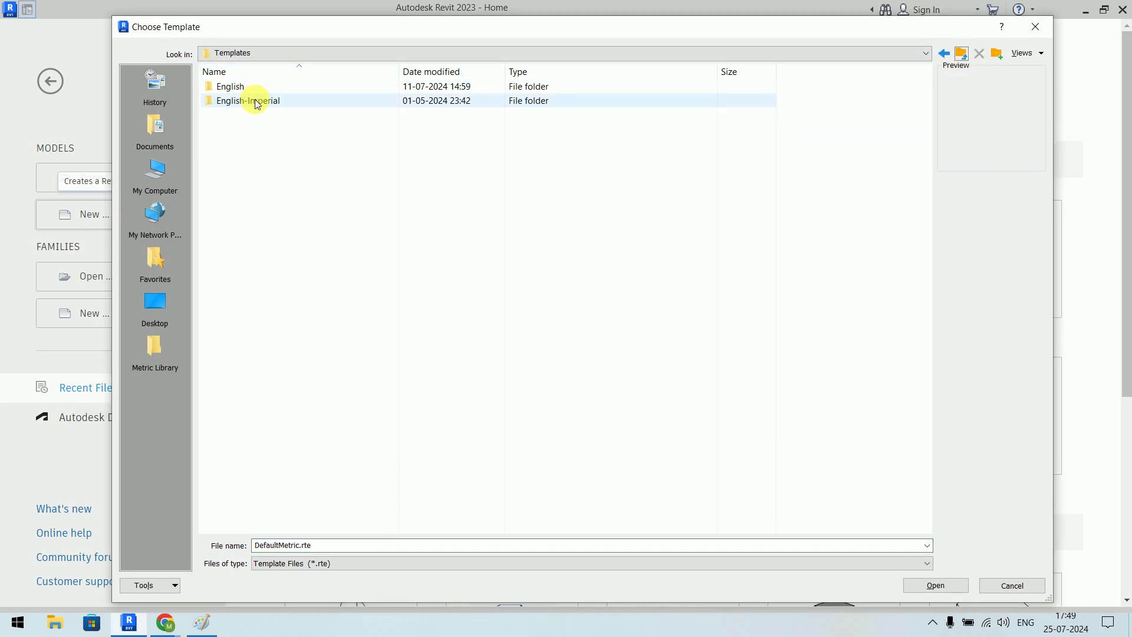
double_click(258, 101)
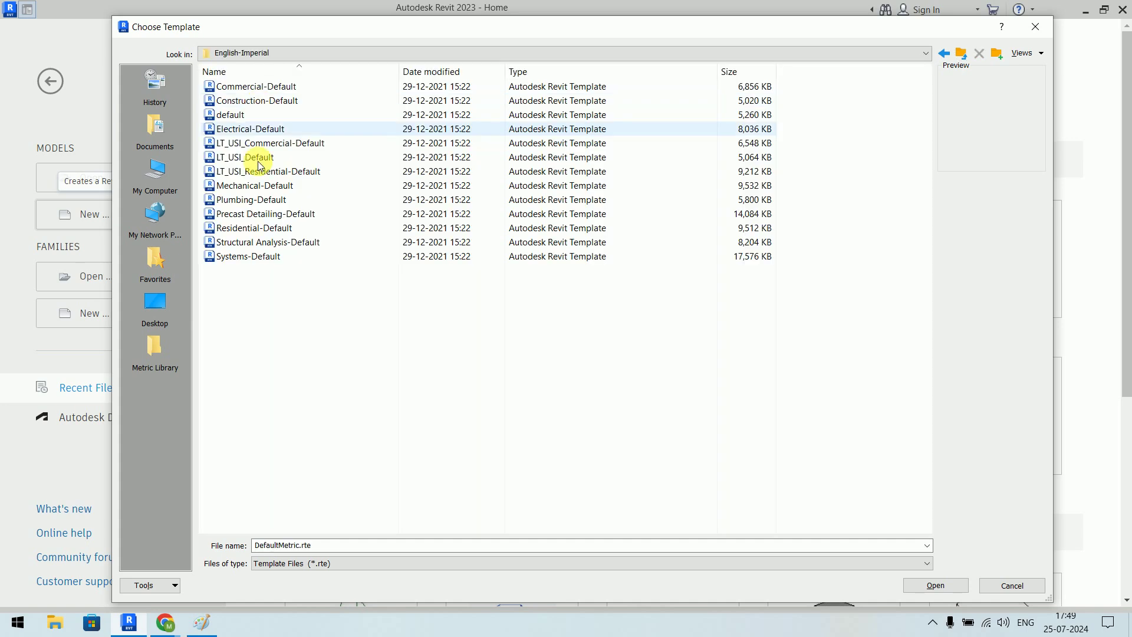
click(282, 260)
click(951, 582)
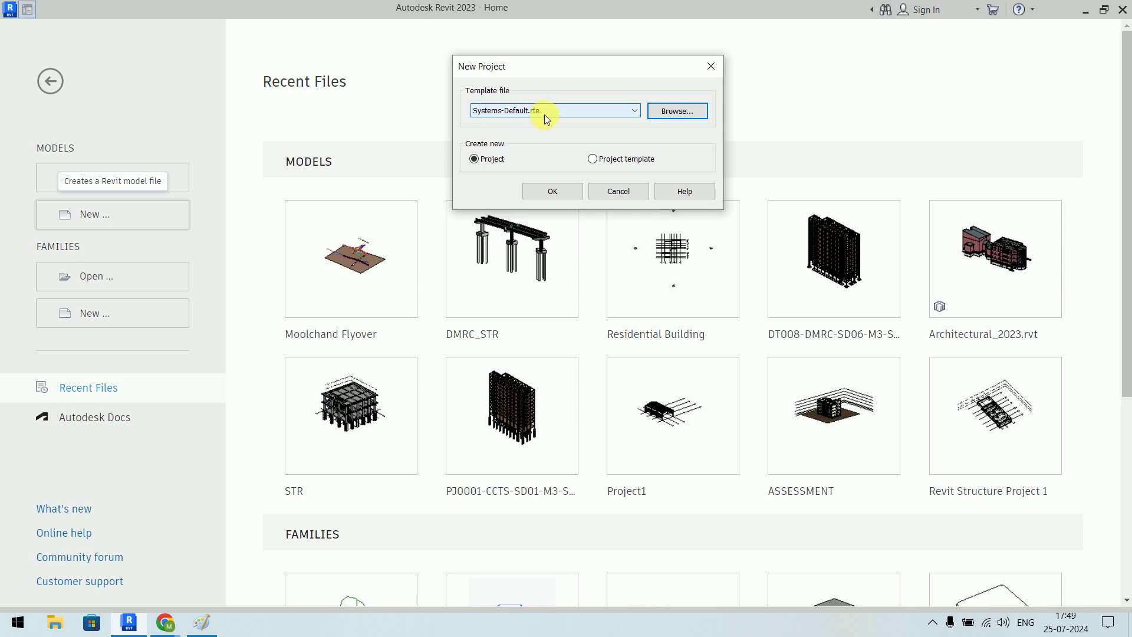
Browse again and re-select Systems-Default.rte from English-Imperial.
click(688, 110)
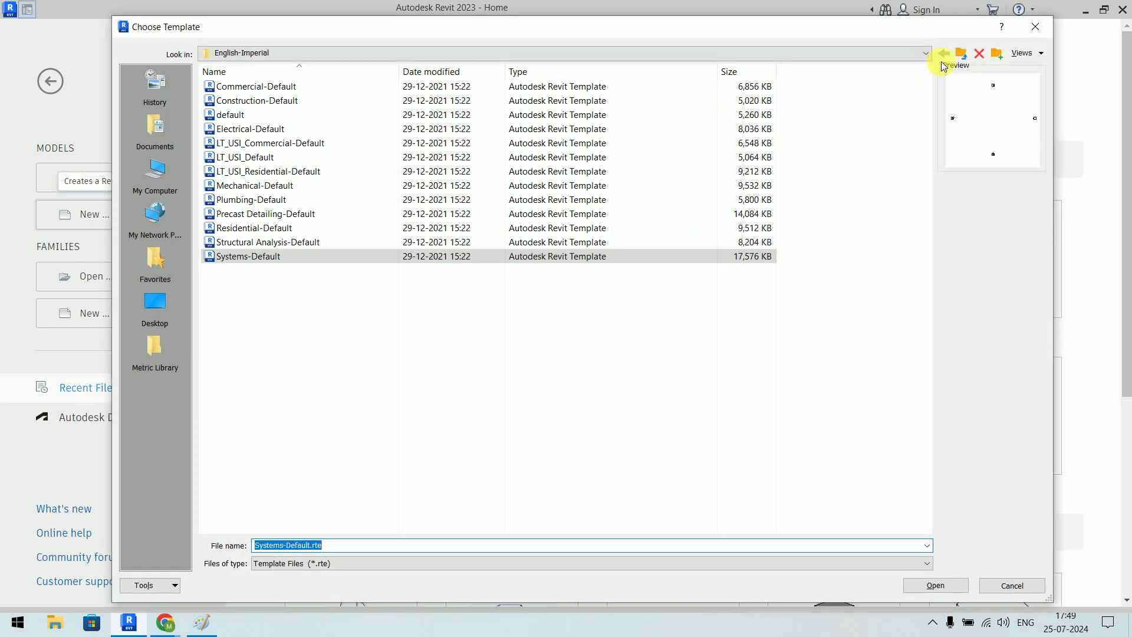
click(960, 54)
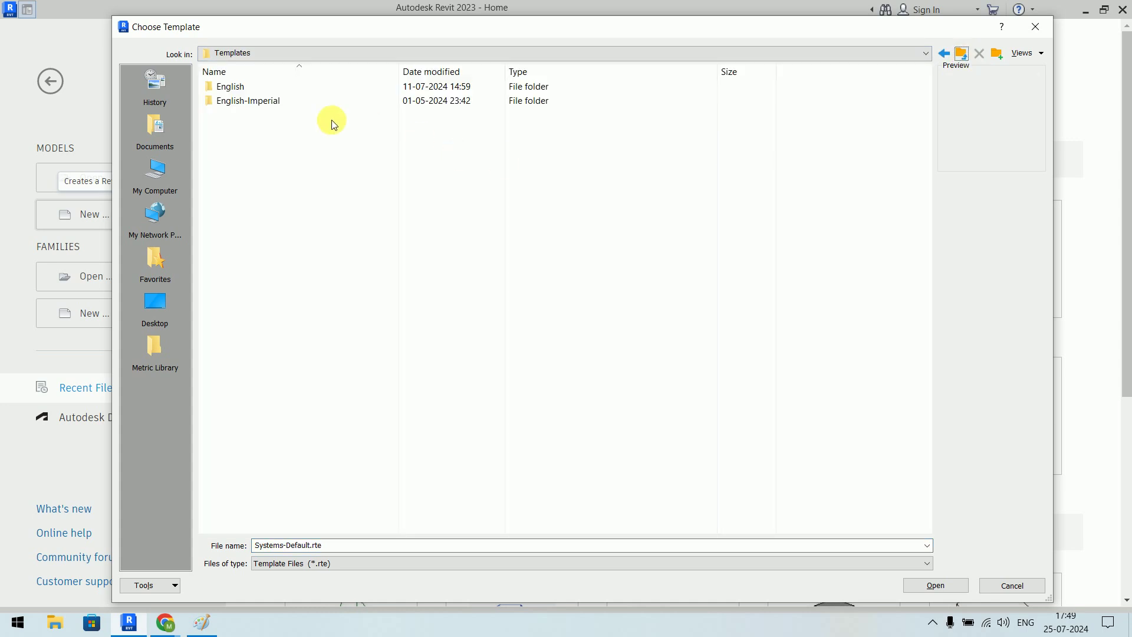
double_click(266, 105)
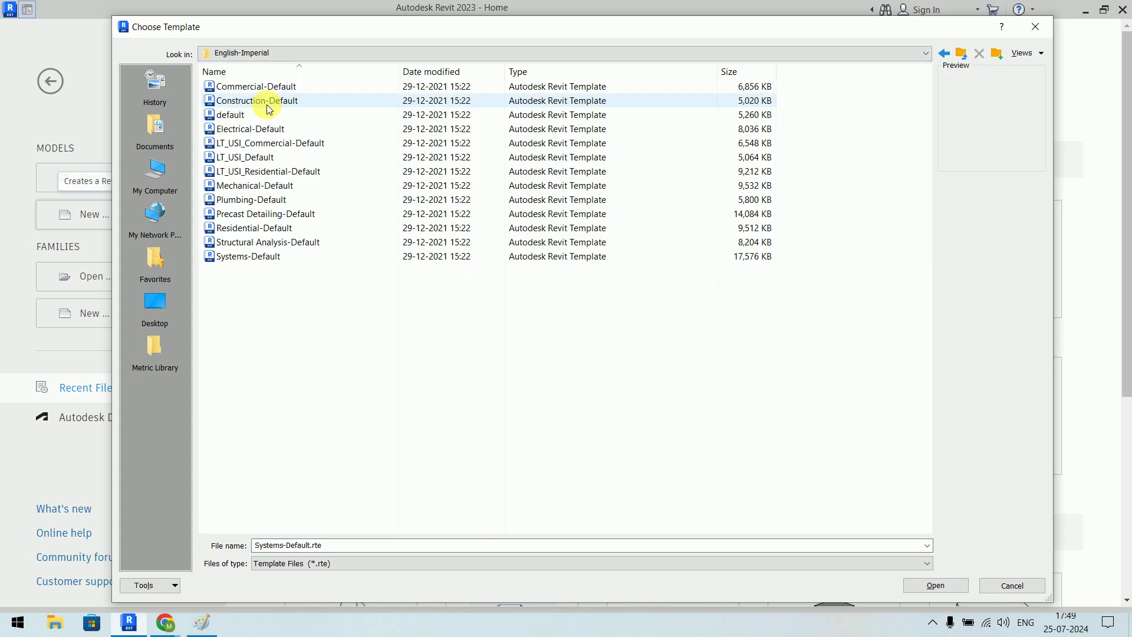
click(273, 258)
click(932, 585)
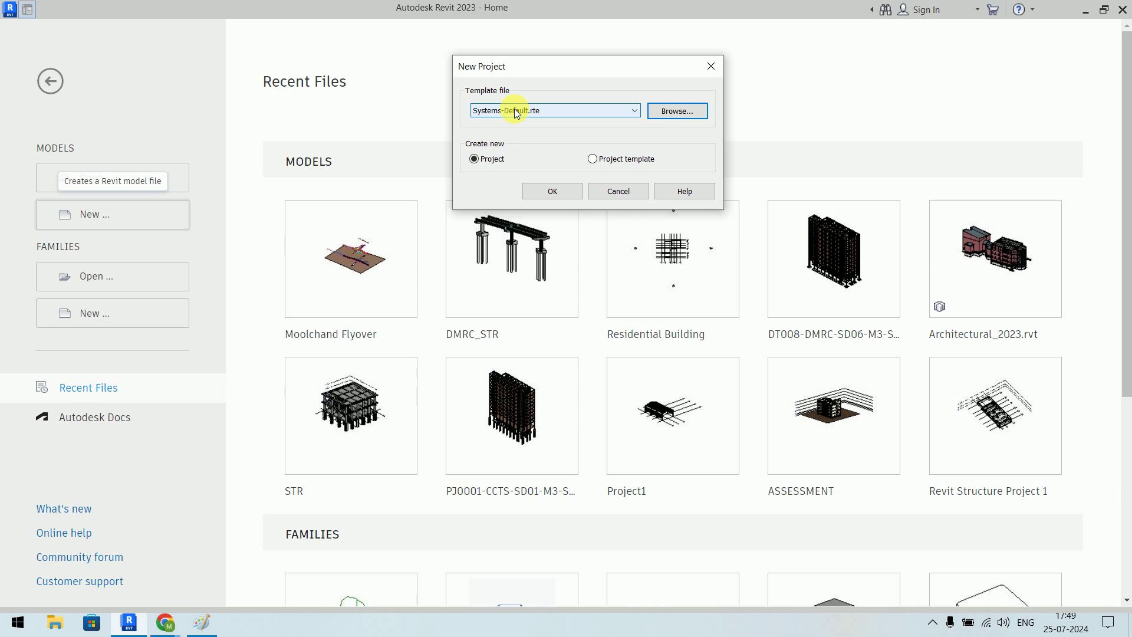
Confirm Systems-Default.rte in the Template file list, then cancel the New Project dialog.
click(514, 110)
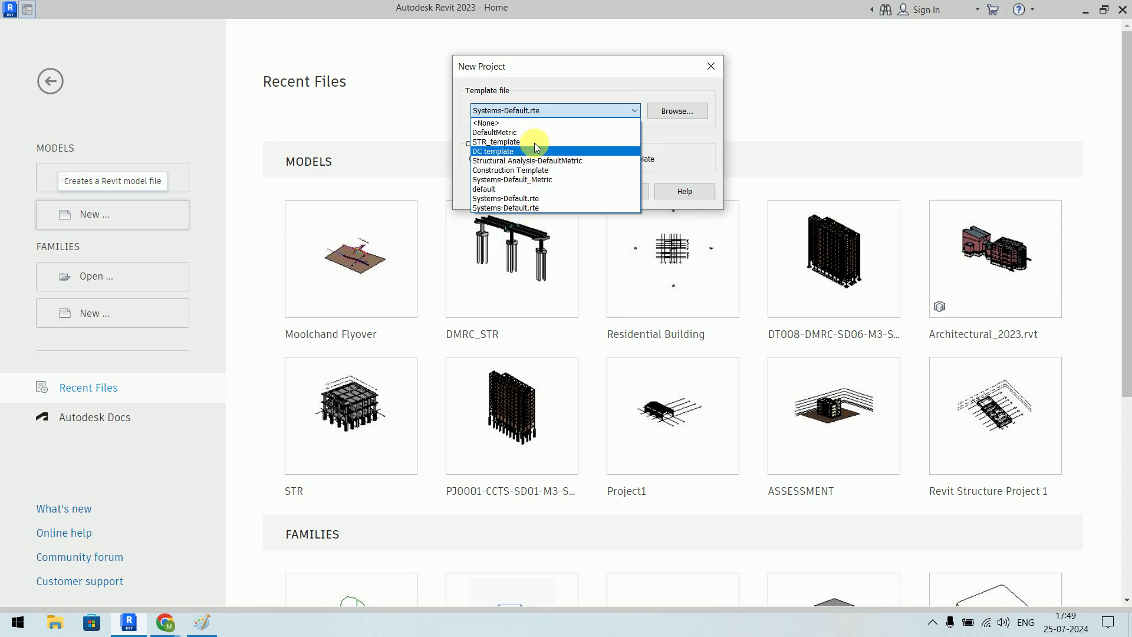
click(557, 90)
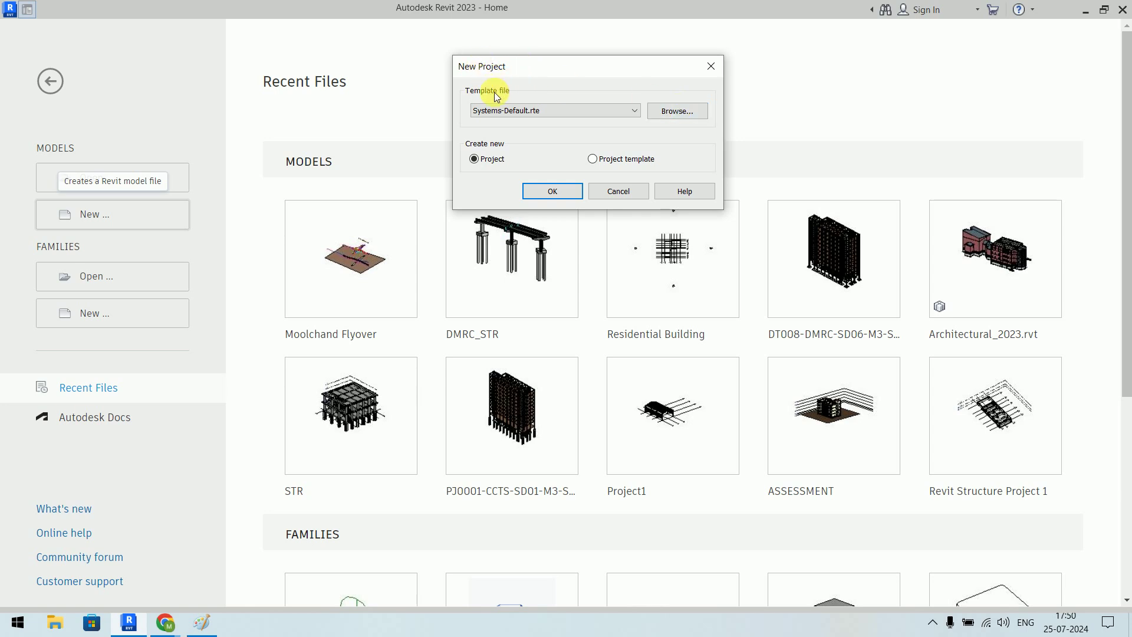
mouse_move(544, 61)
mouse_down()
mouse_move(509, 60)
mouse_move(468, 81)
mouse_up()
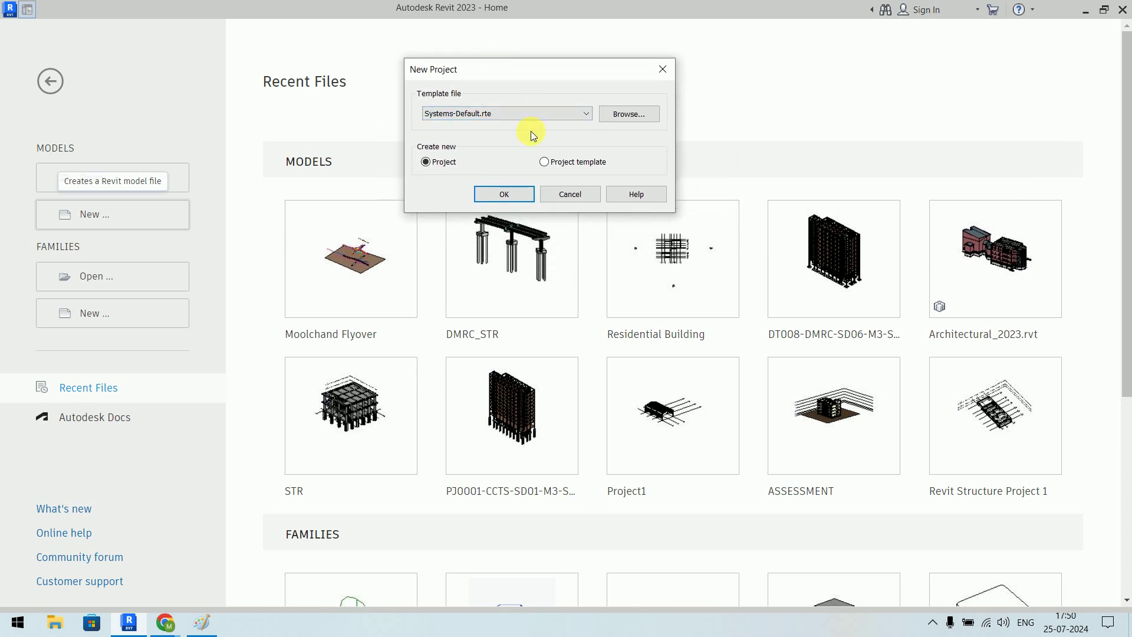
click(524, 112)
click(524, 112)
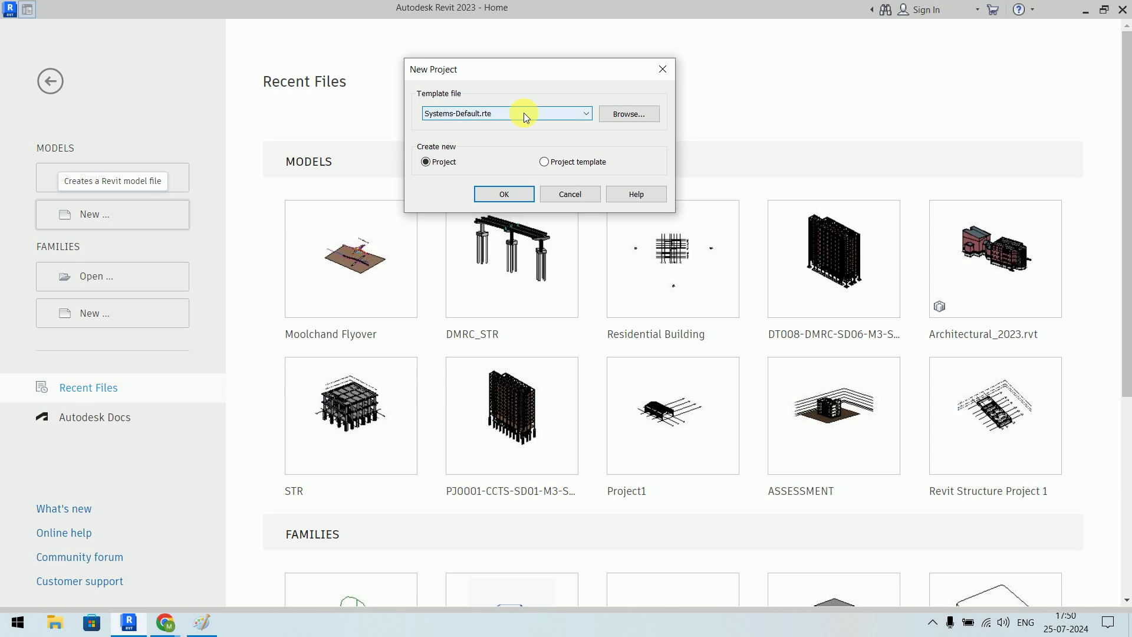
click(561, 196)
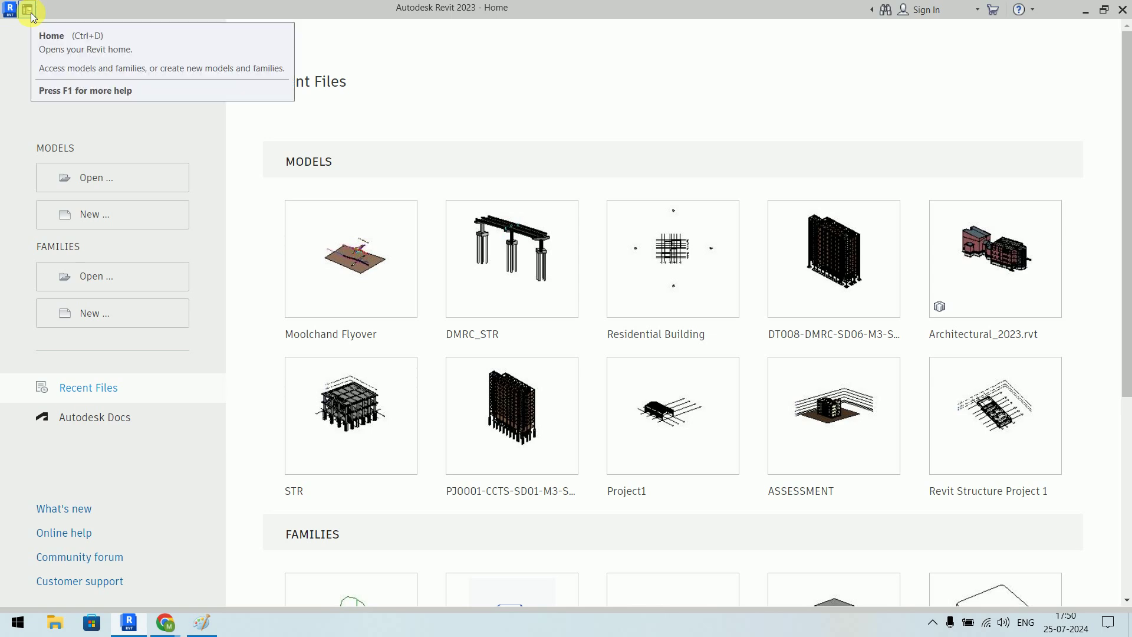
Open Revit's Options dialog from the File menu and show the File Locations page.
click(30, 13)
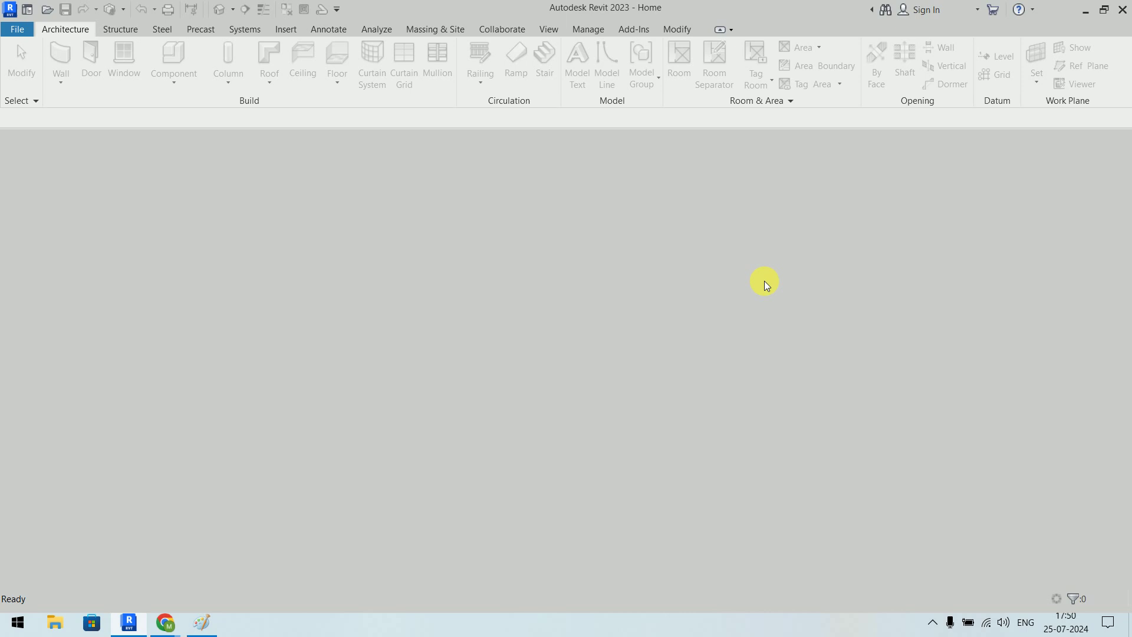
click(20, 34)
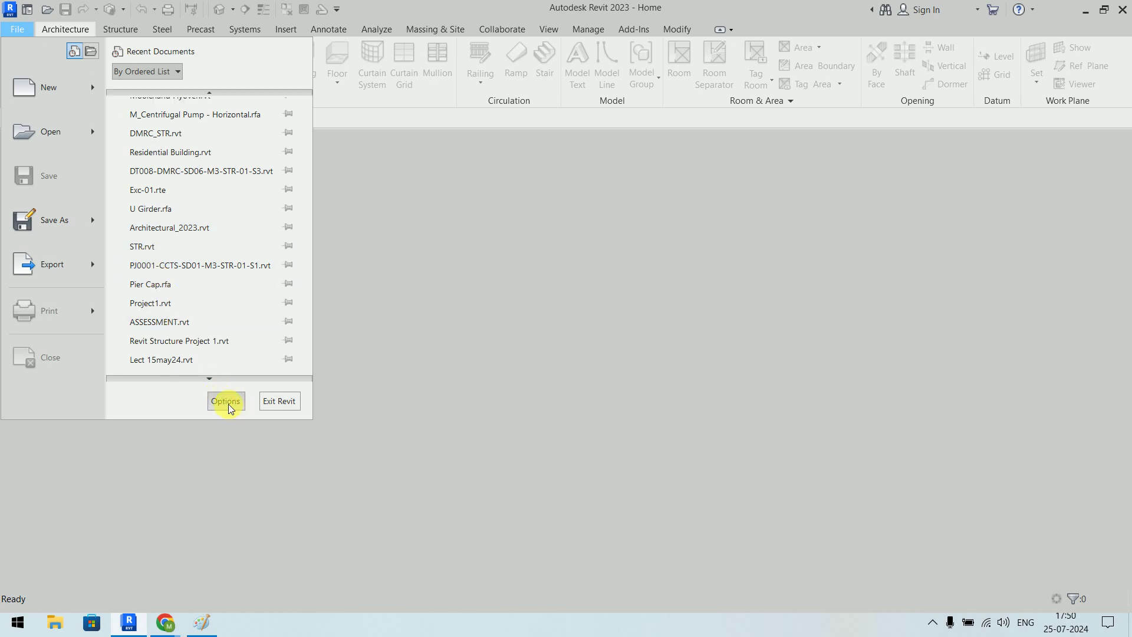
click(228, 405)
drag(425, 17, 409, 73)
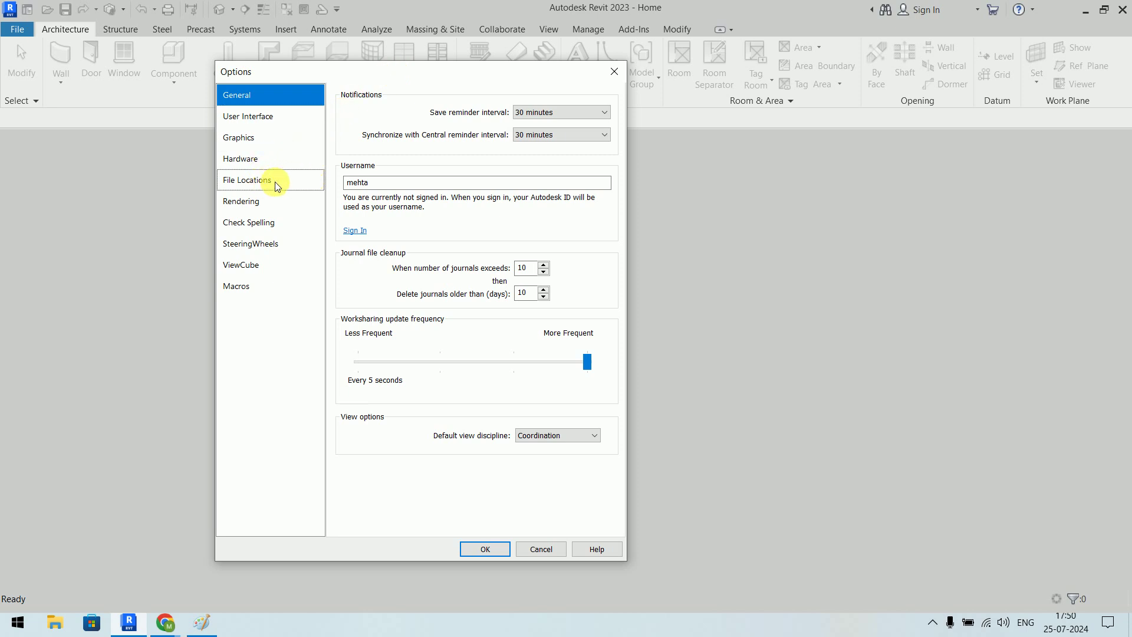
click(277, 187)
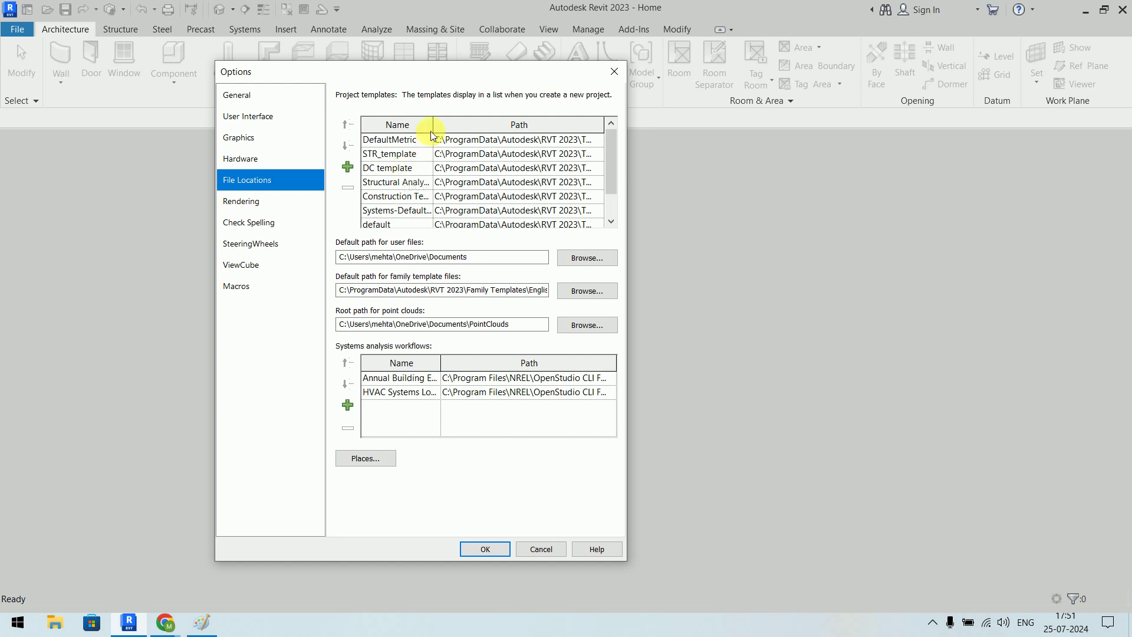
Remove every project template except DefaultMetric from the File Locations list, then begin adding one.
drag(432, 124, 471, 125)
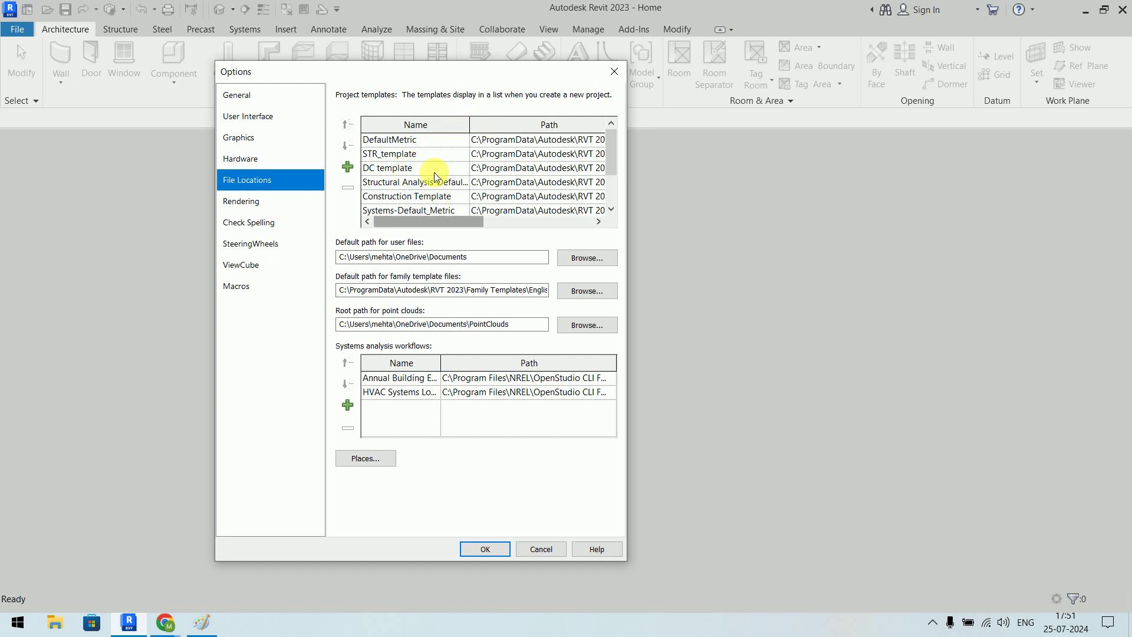
scroll(425, 197, down, 1)
click(421, 181)
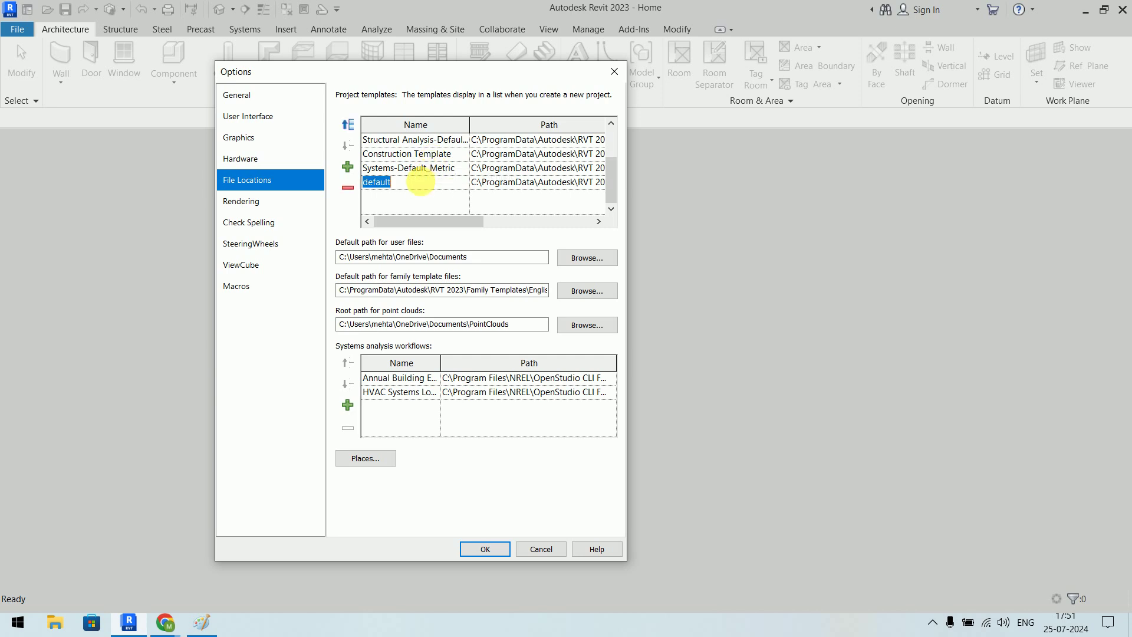
click(348, 188)
click(349, 187)
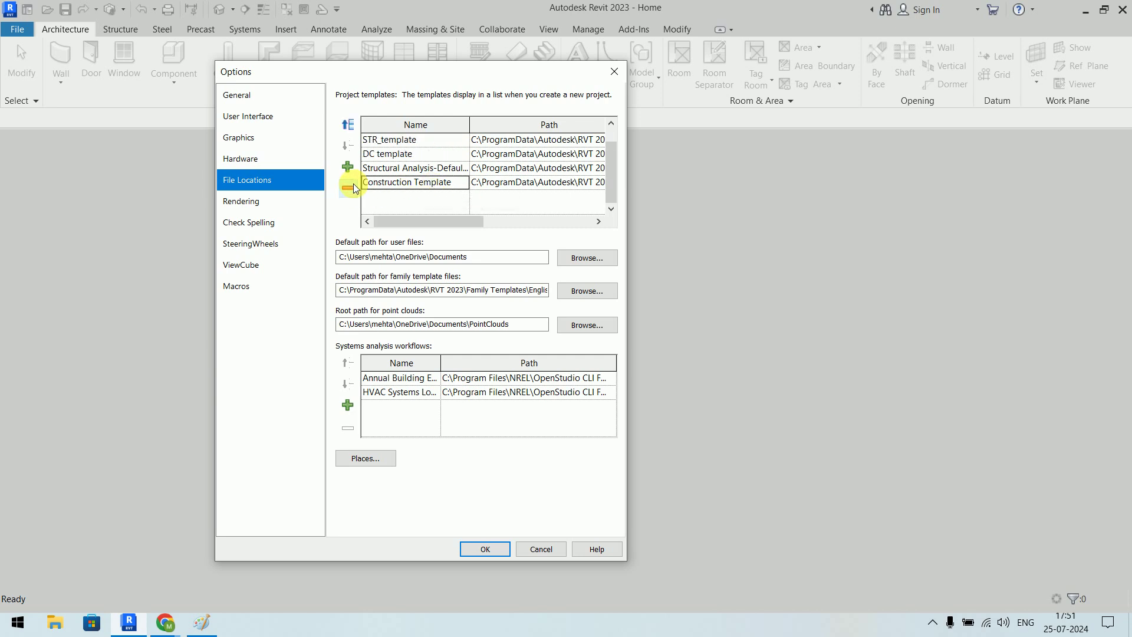
click(349, 189)
click(349, 189)
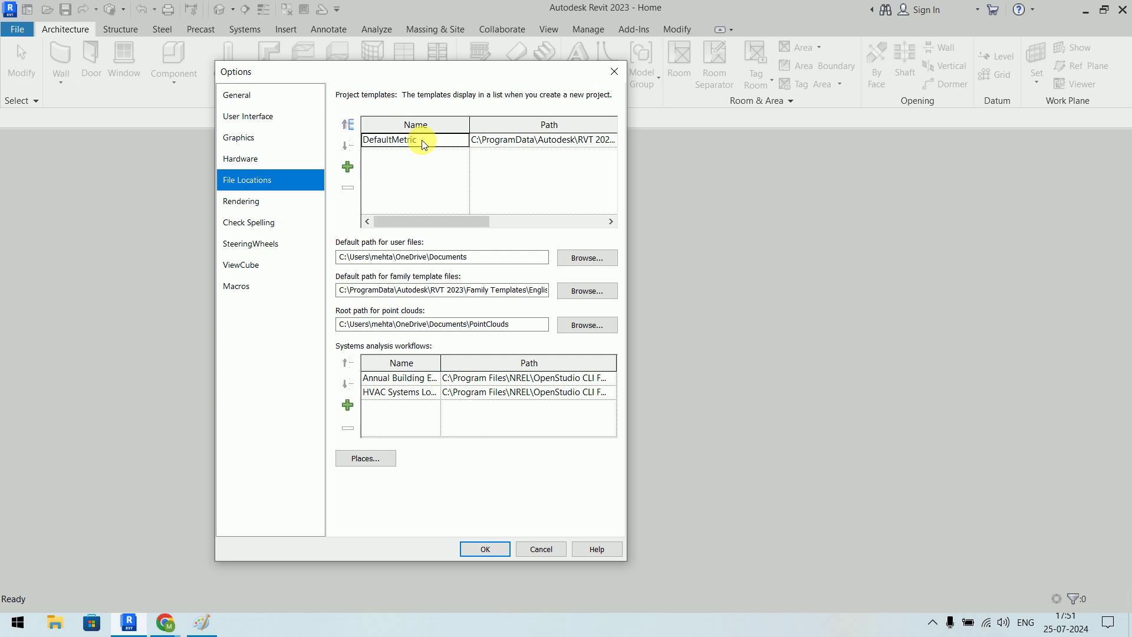
click(348, 169)
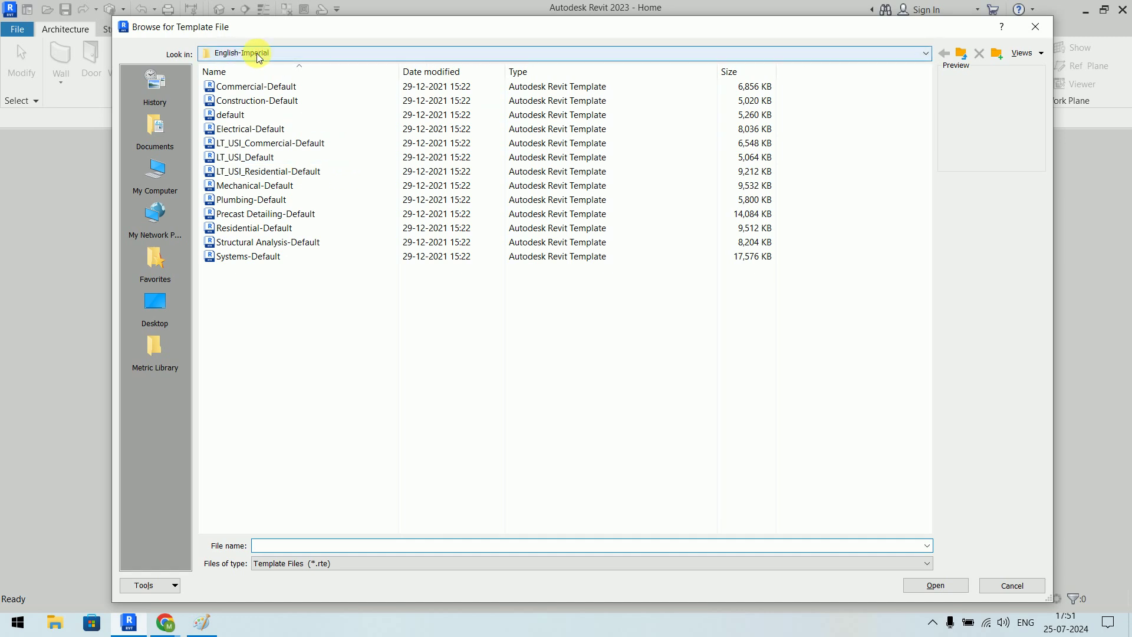
Add the Systems-Default and Systems-Default_Metric templates to the project template list.
click(286, 257)
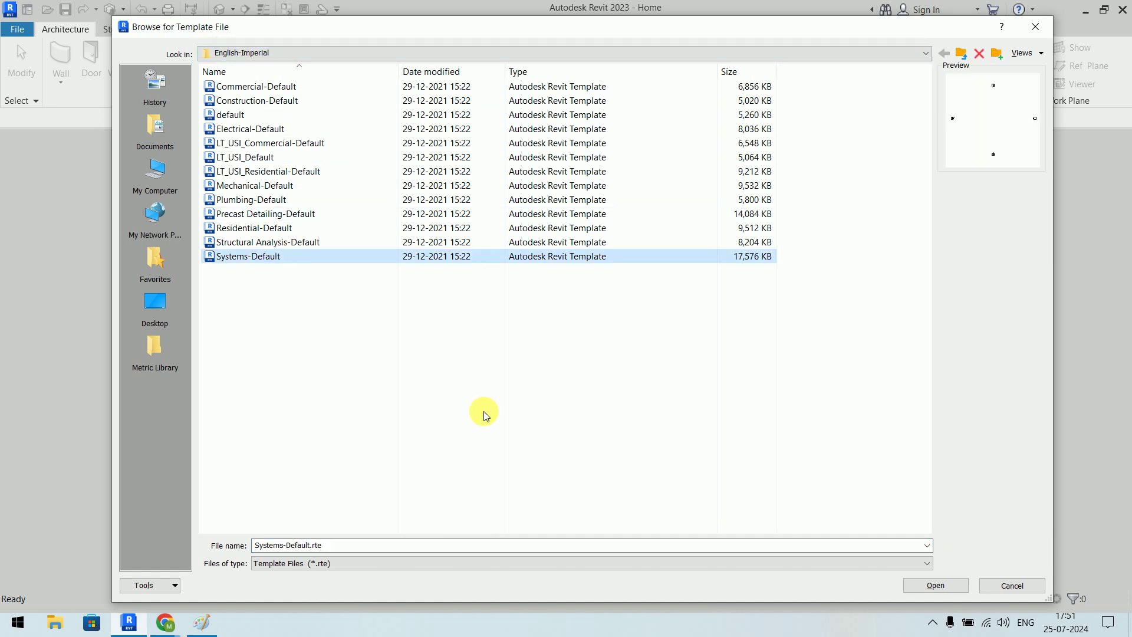
click(935, 585)
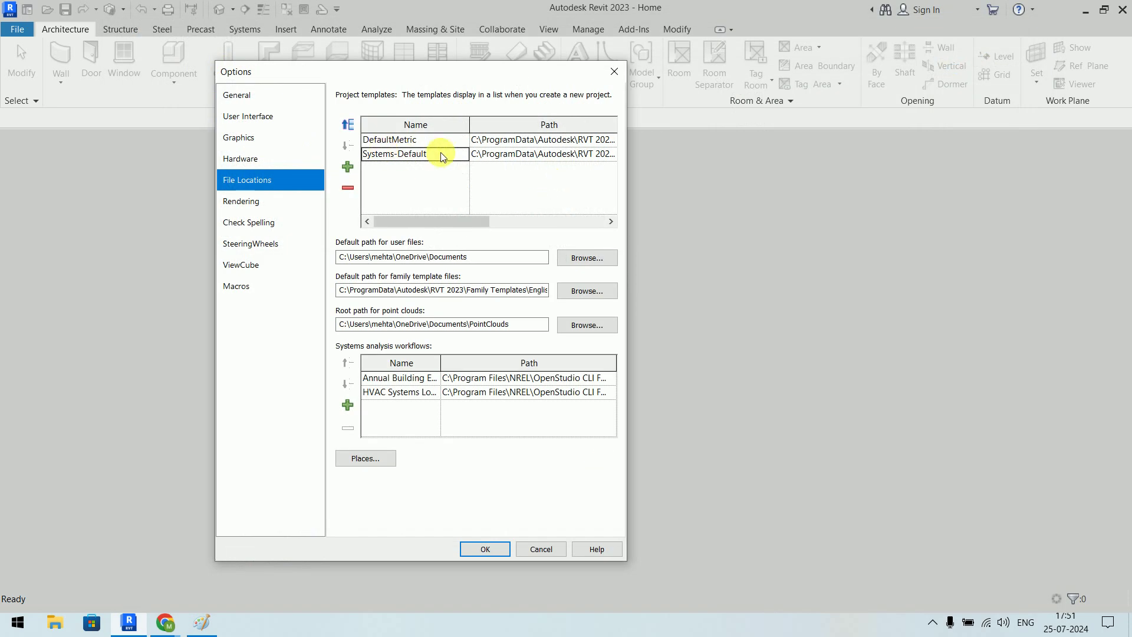
click(347, 167)
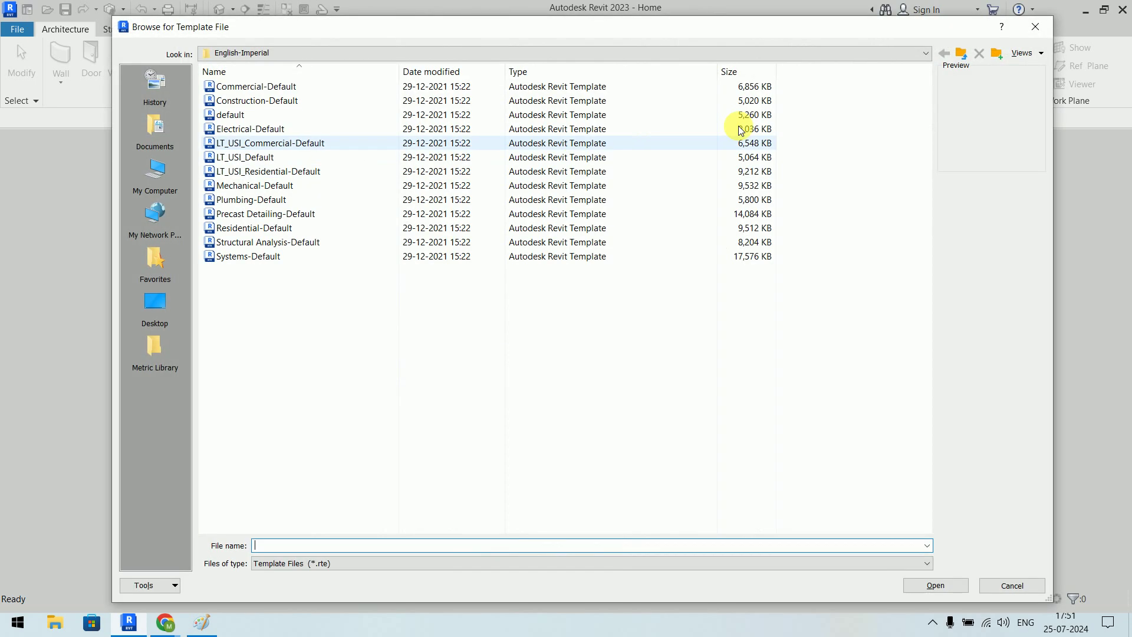
click(961, 53)
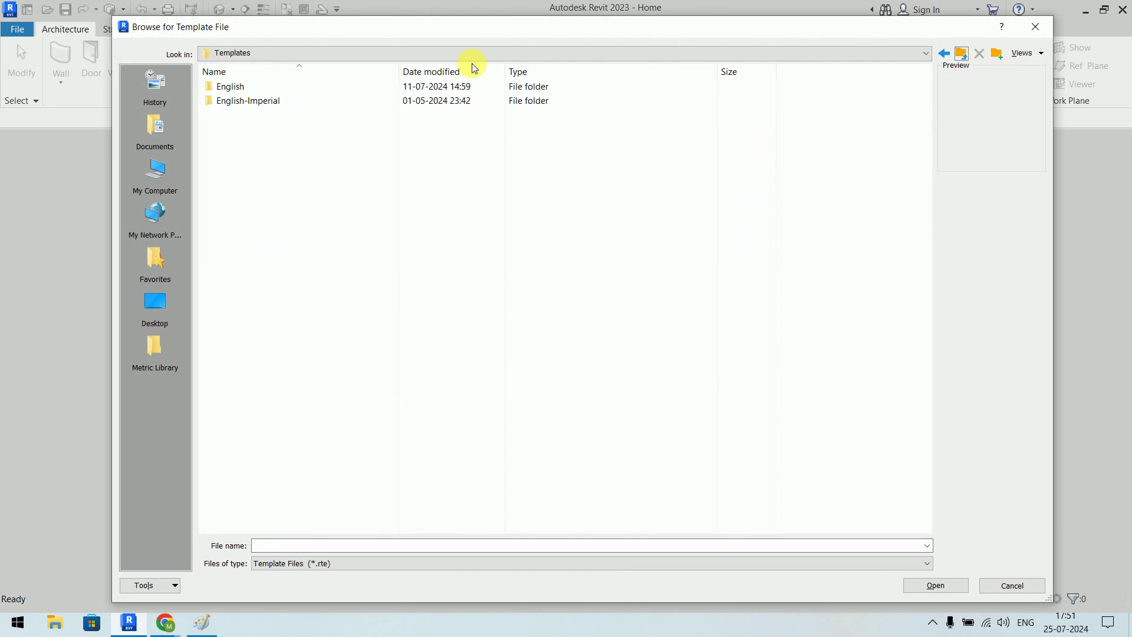
double_click(259, 86)
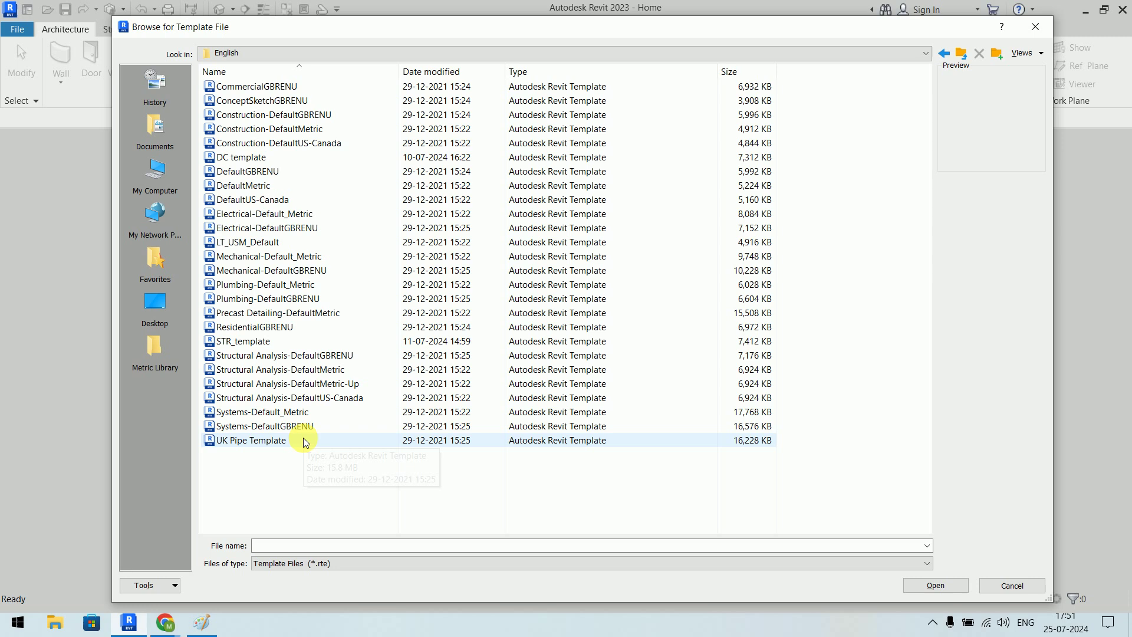
click(295, 412)
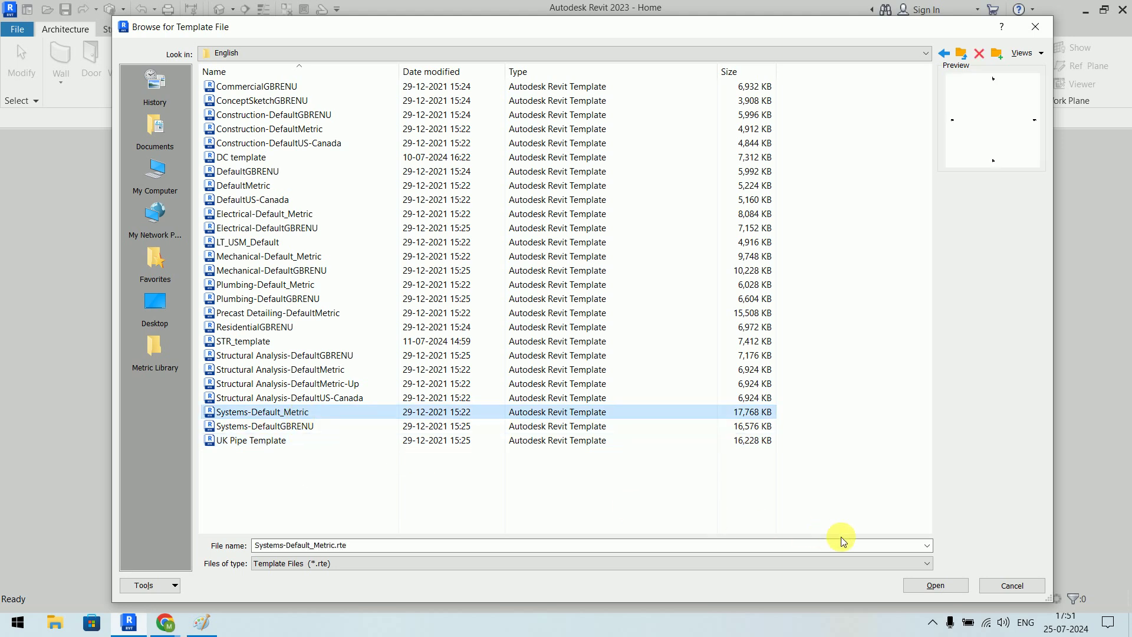
click(933, 590)
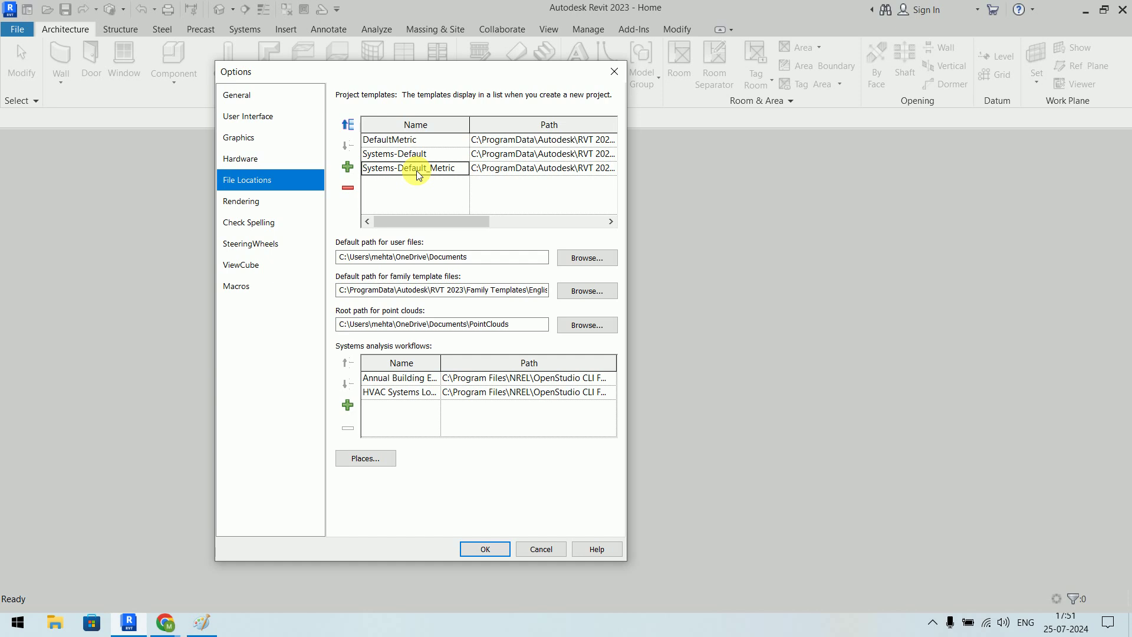
Remove DefaultMetric, move Systems-Default_Metric to the top, and apply before starting a new project.
click(434, 143)
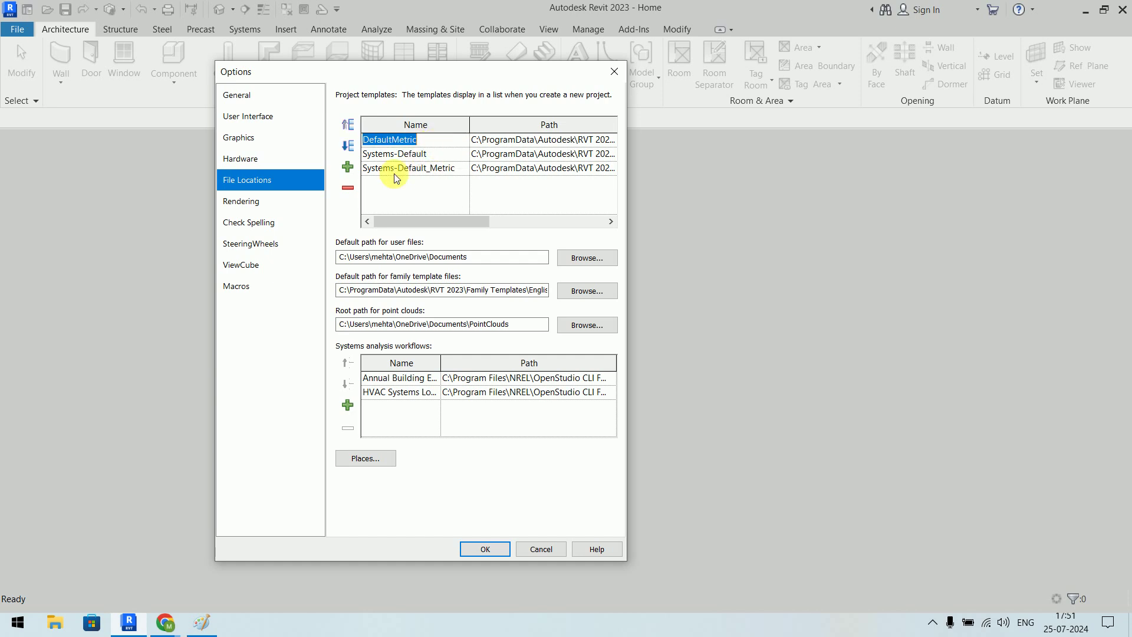
click(348, 188)
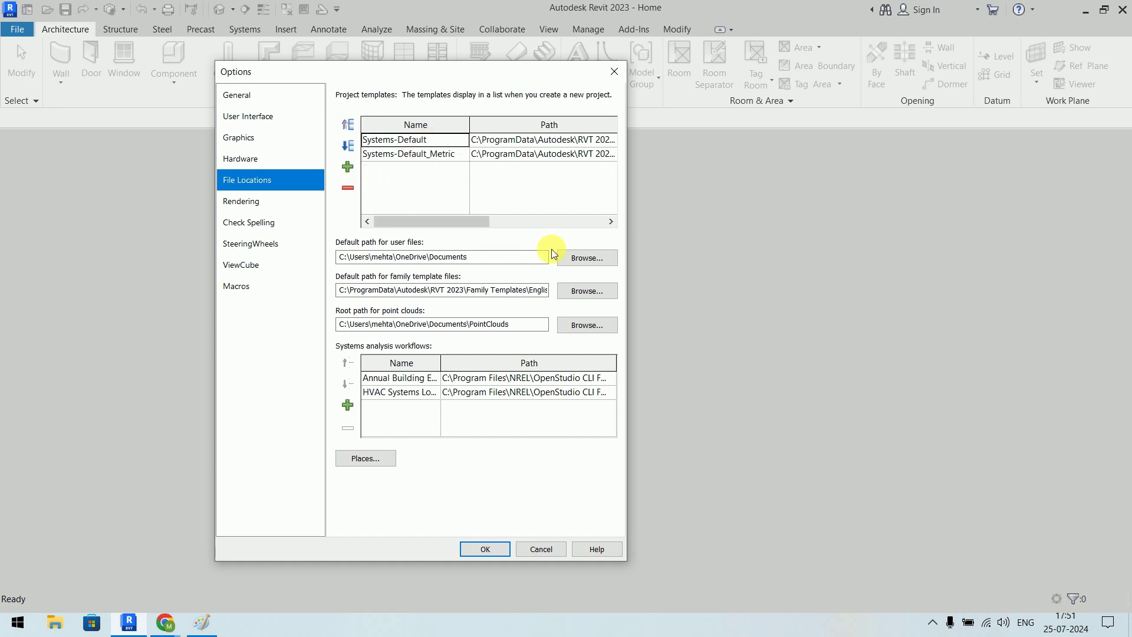
click(420, 157)
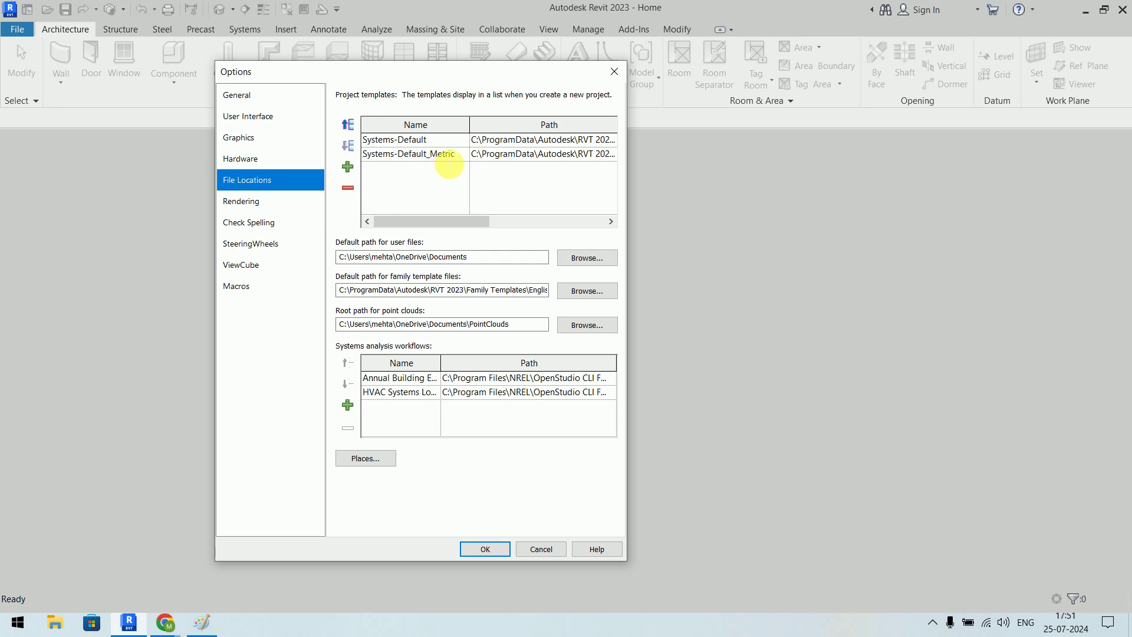
click(352, 128)
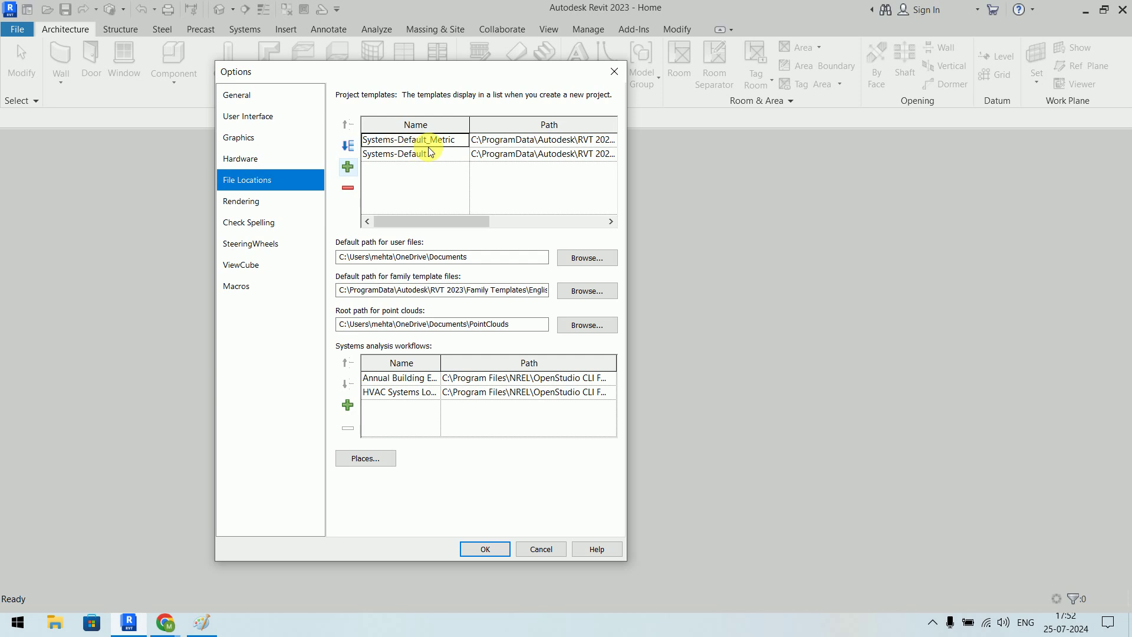
click(457, 143)
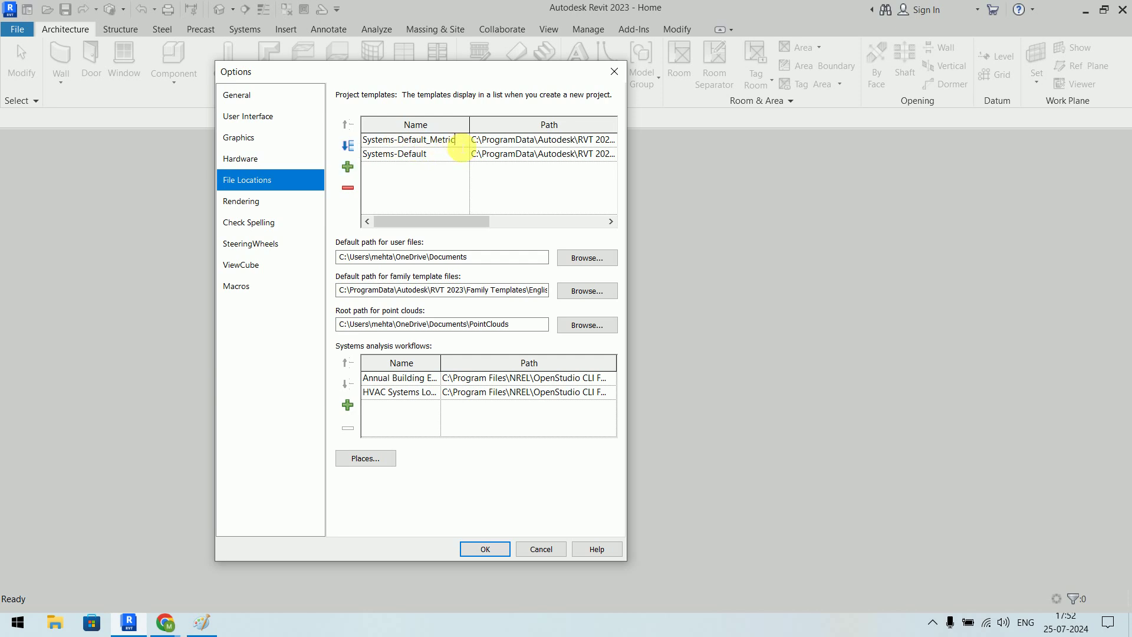
click(449, 197)
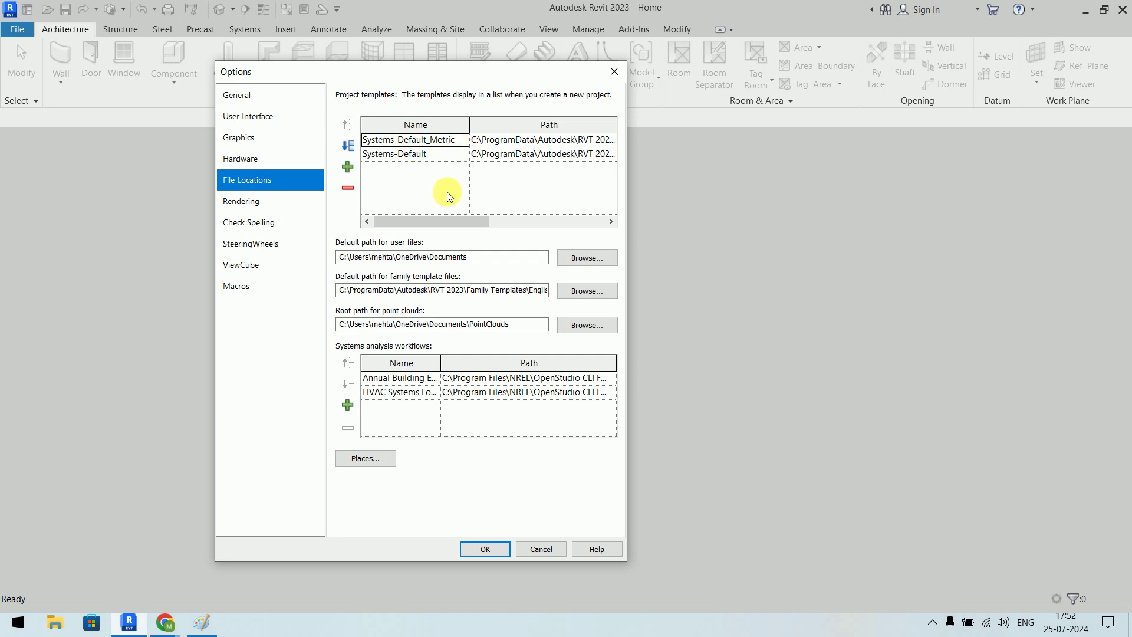
click(486, 548)
click(27, 9)
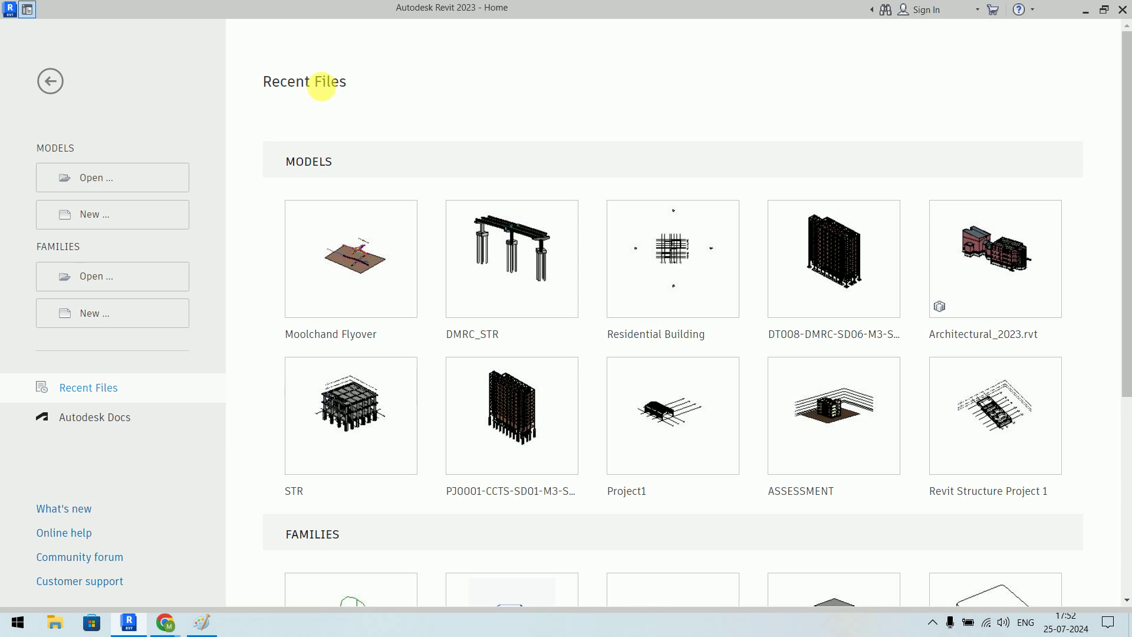
click(106, 219)
Create Project3 as a project, not a template, from the Systems-Default_Metric template.
drag(480, 76, 509, 78)
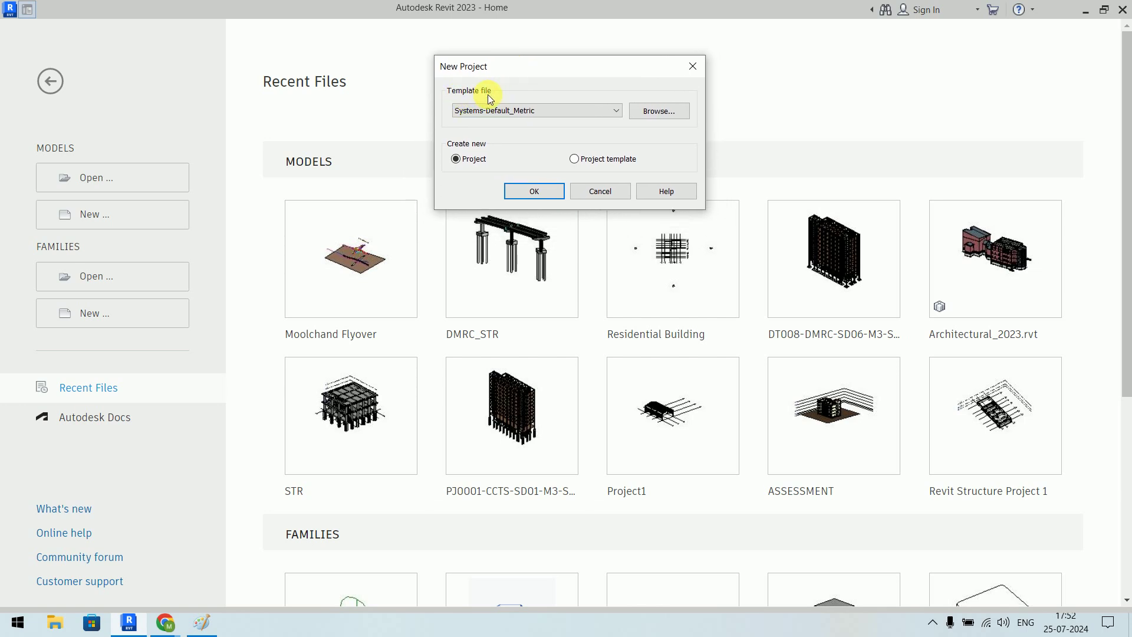
click(554, 111)
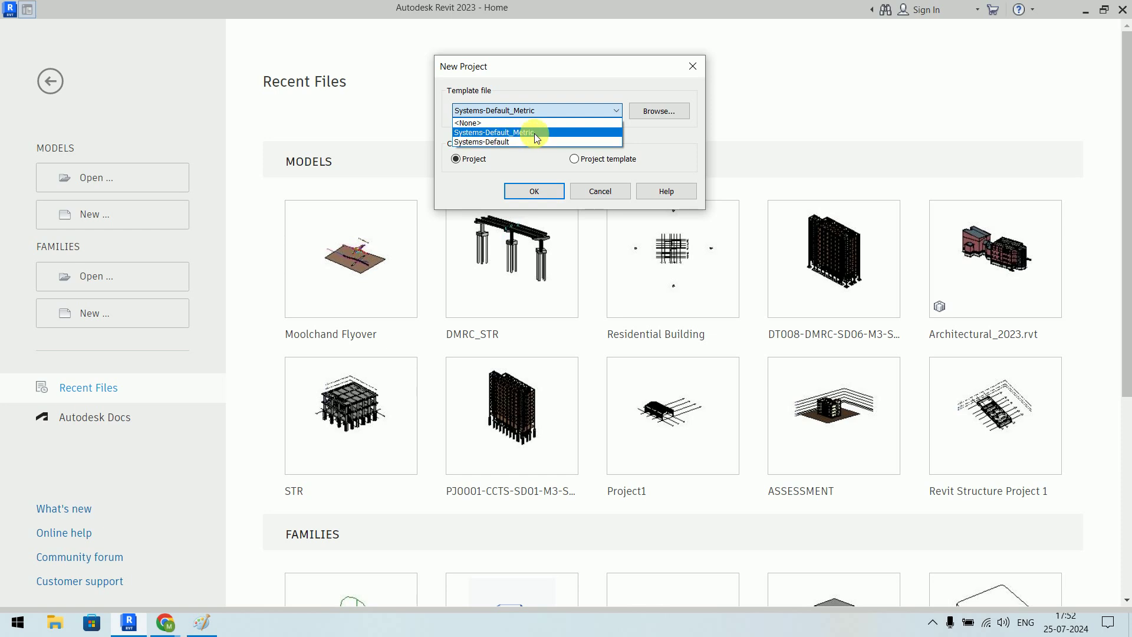
click(534, 133)
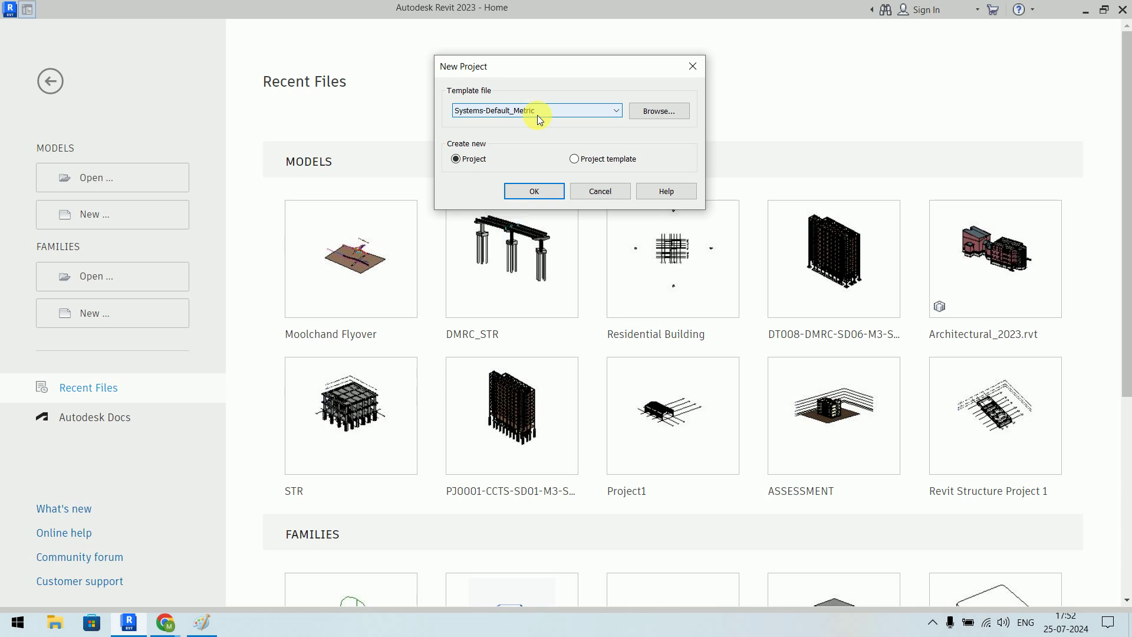
click(455, 158)
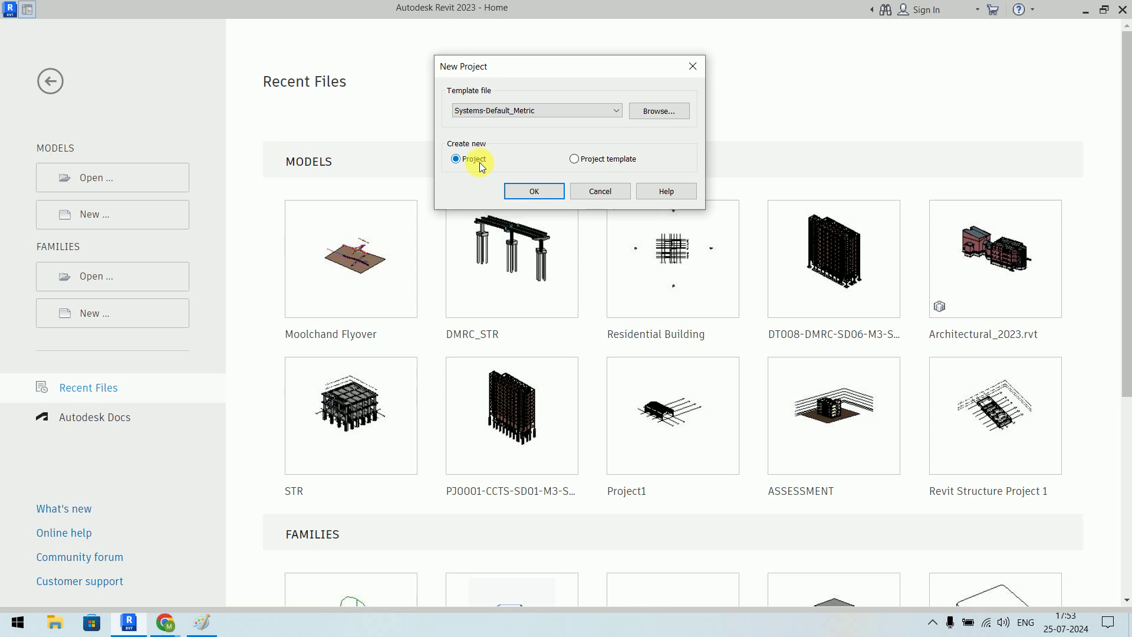
click(530, 193)
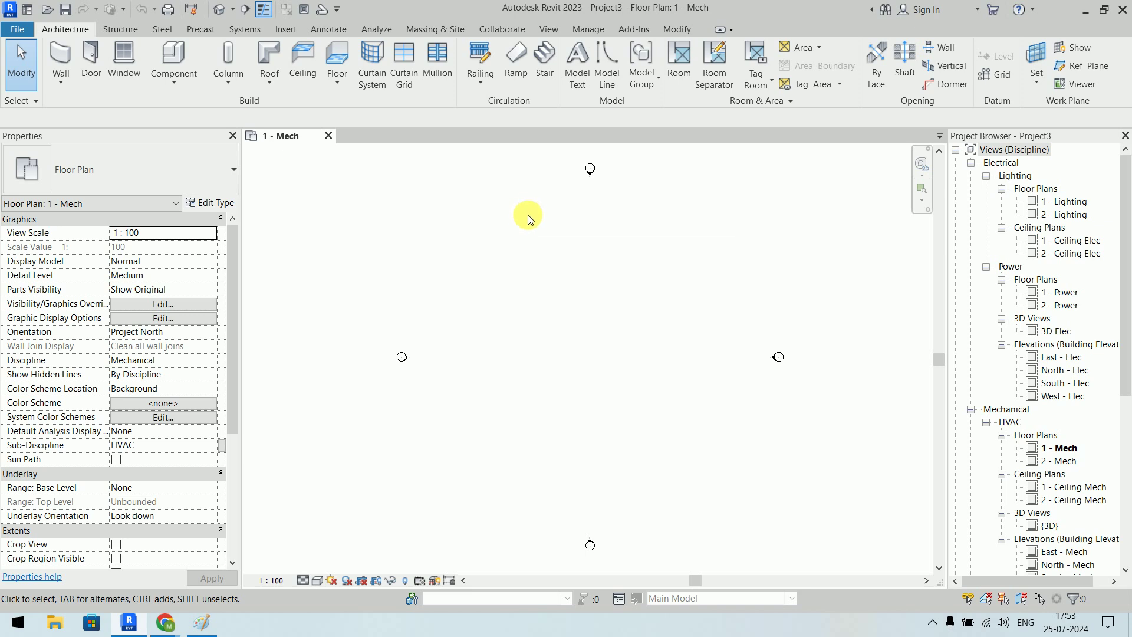
click(1021, 151)
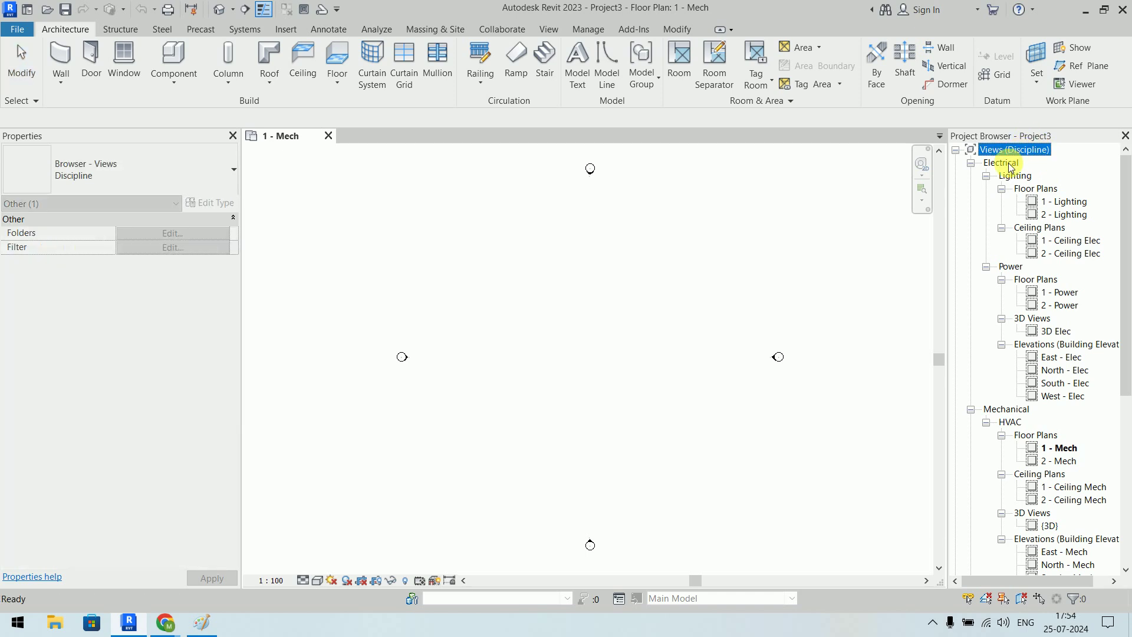
Collapse the Electrical, Mechanical and Plumbing view branches in the Project Browser.
click(1009, 165)
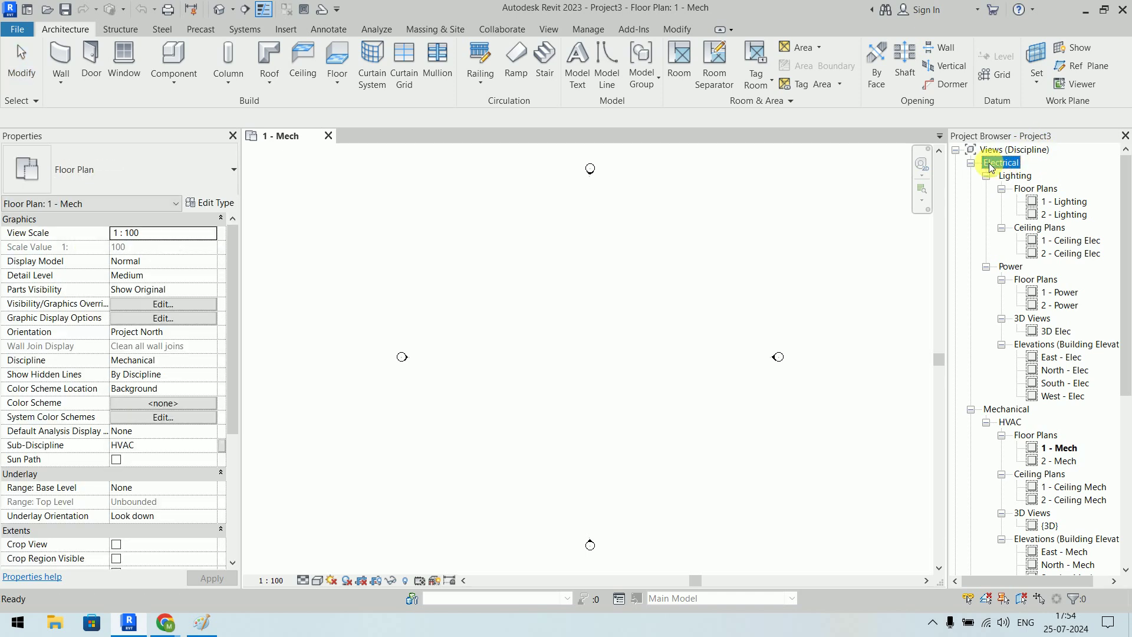
click(971, 164)
click(1008, 177)
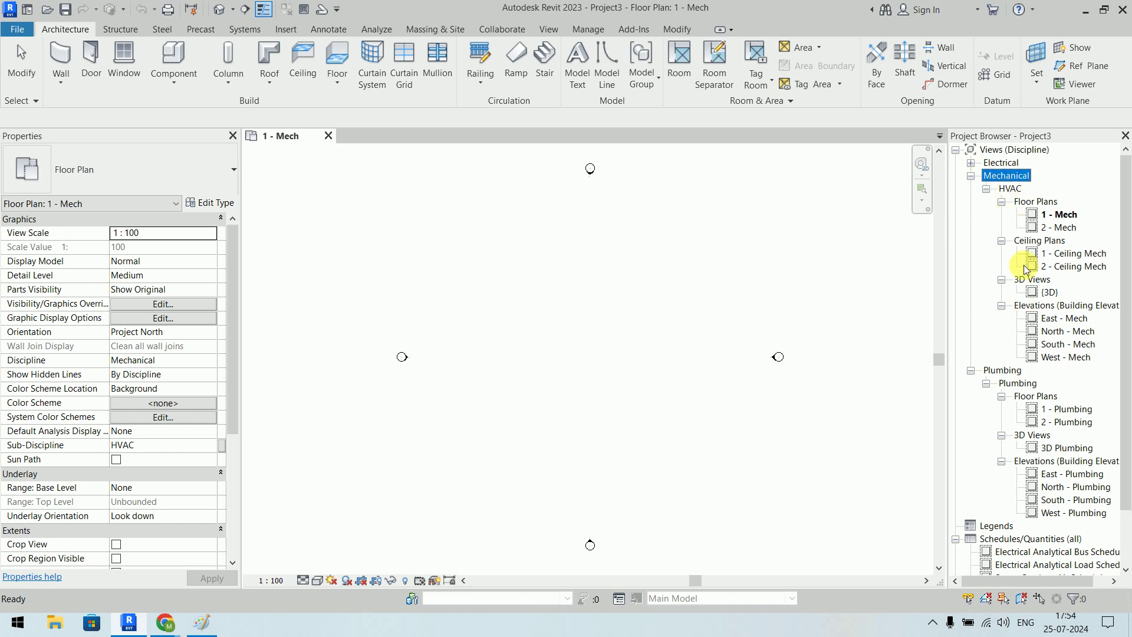
click(971, 176)
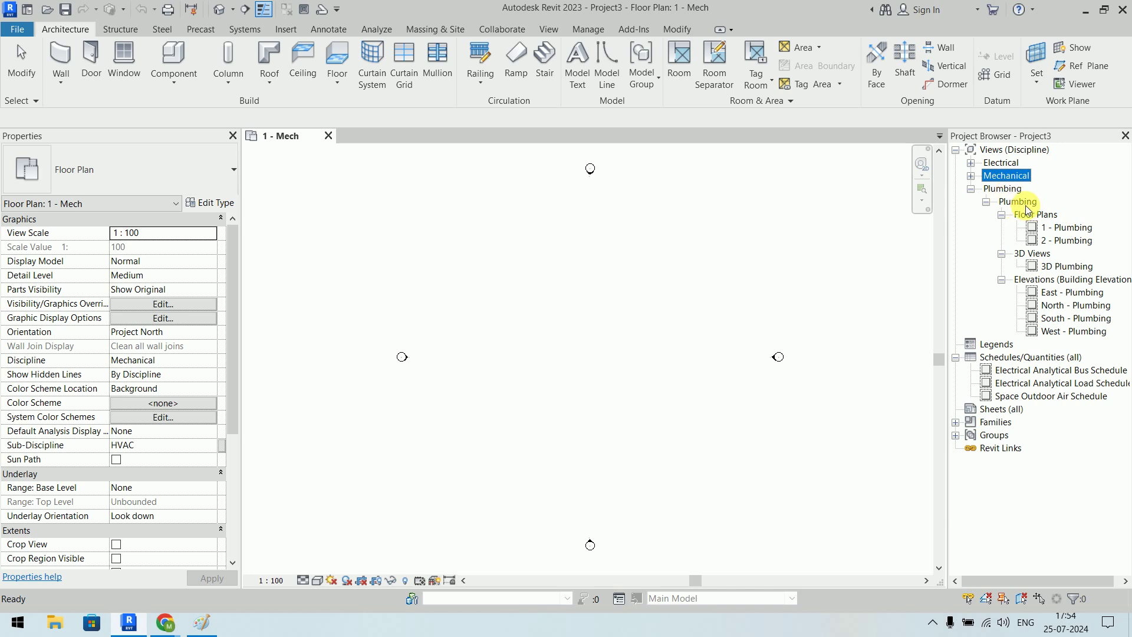
click(971, 190)
click(1010, 164)
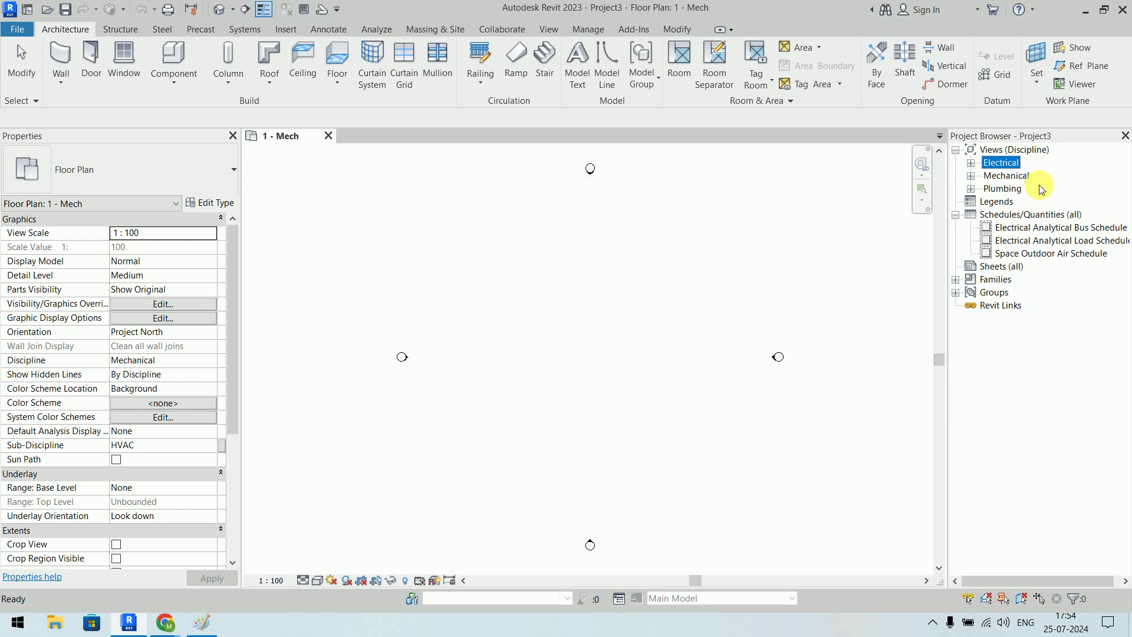
click(676, 274)
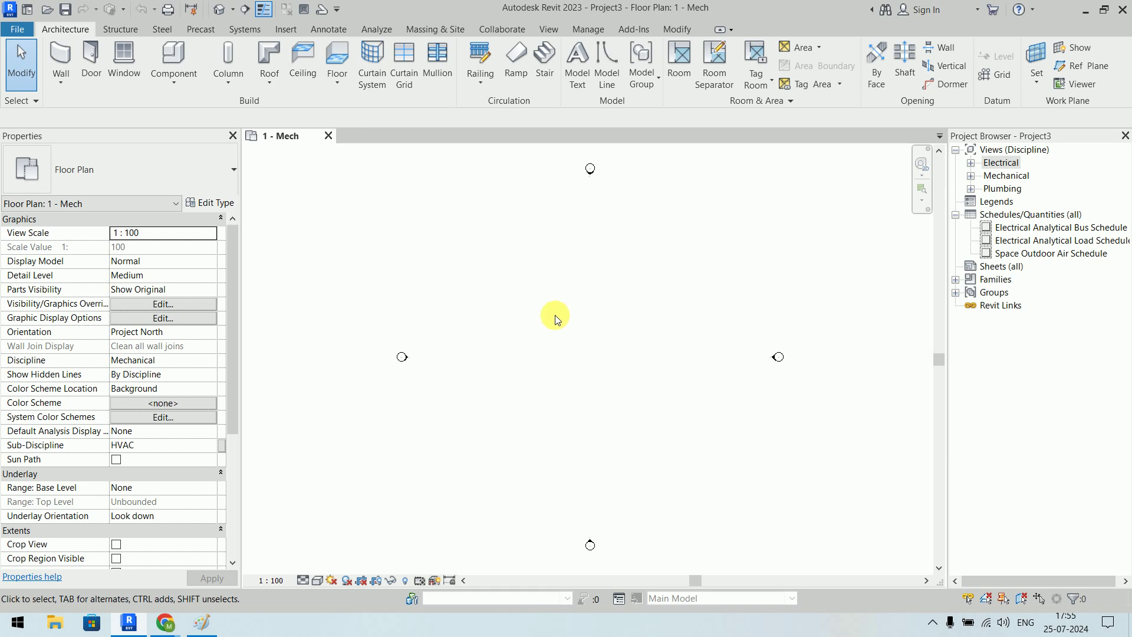
key(u)
key(n)
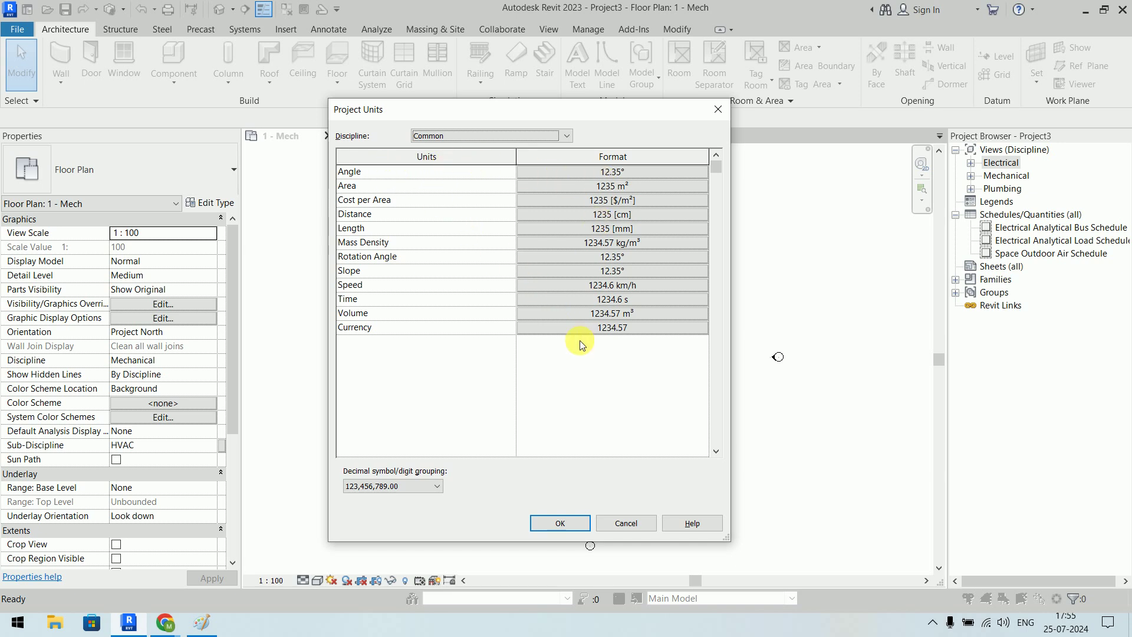
Change the Common discipline Area units from square meters to square feet (ft²).
click(480, 227)
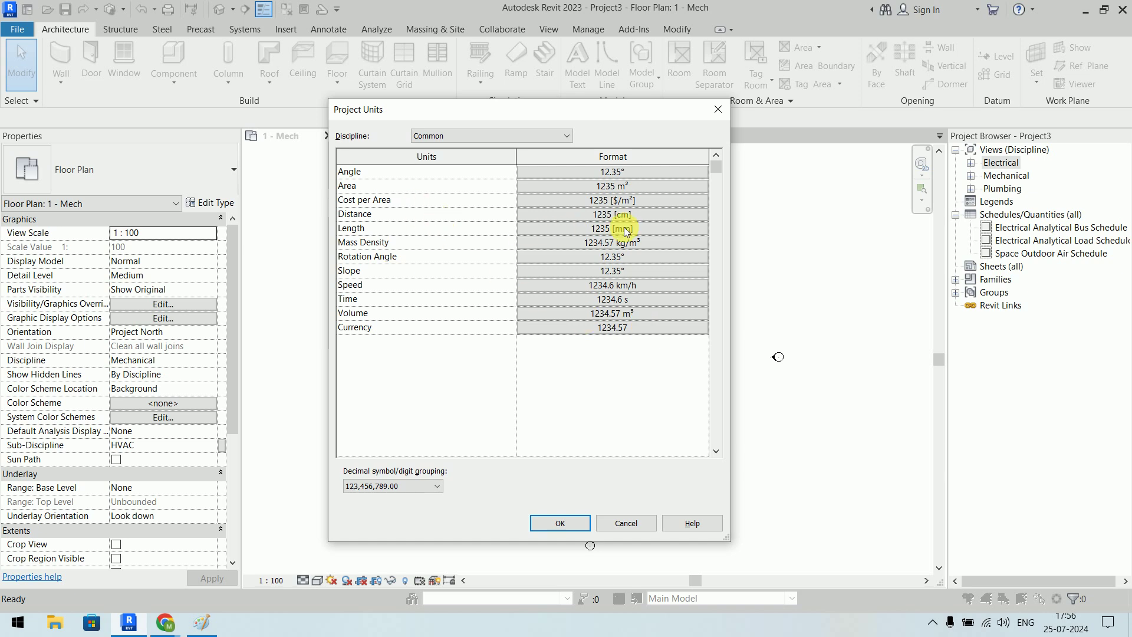
click(622, 186)
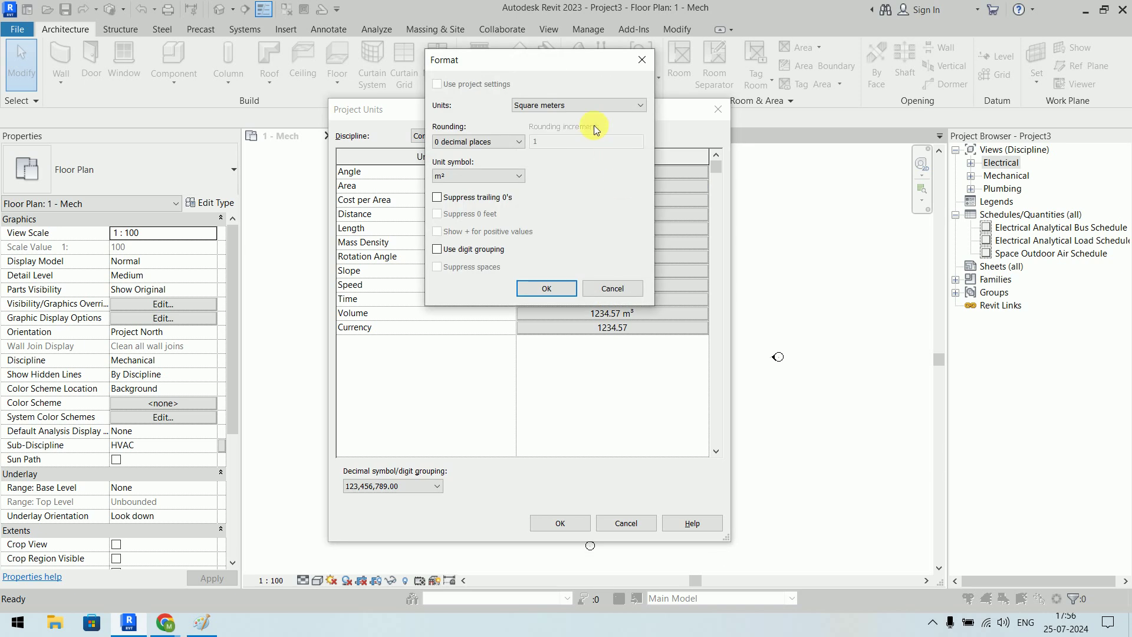
click(588, 102)
click(586, 146)
click(556, 289)
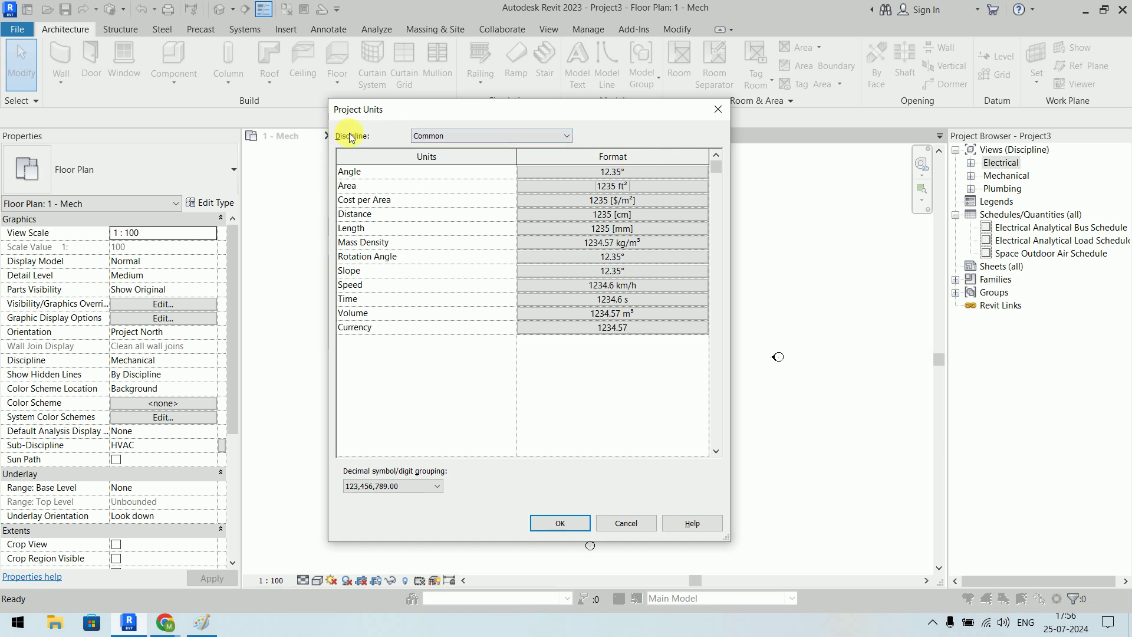
click(447, 137)
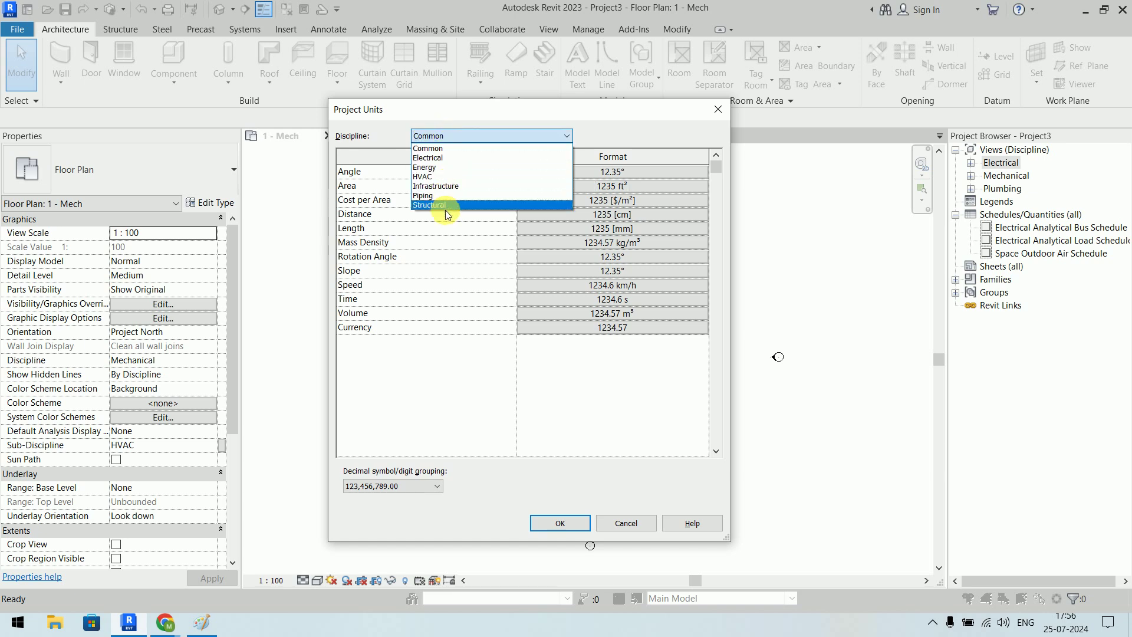
Set HVAC Air Flow to cubic feet per minute, then cancel Project Units to discard it.
click(450, 177)
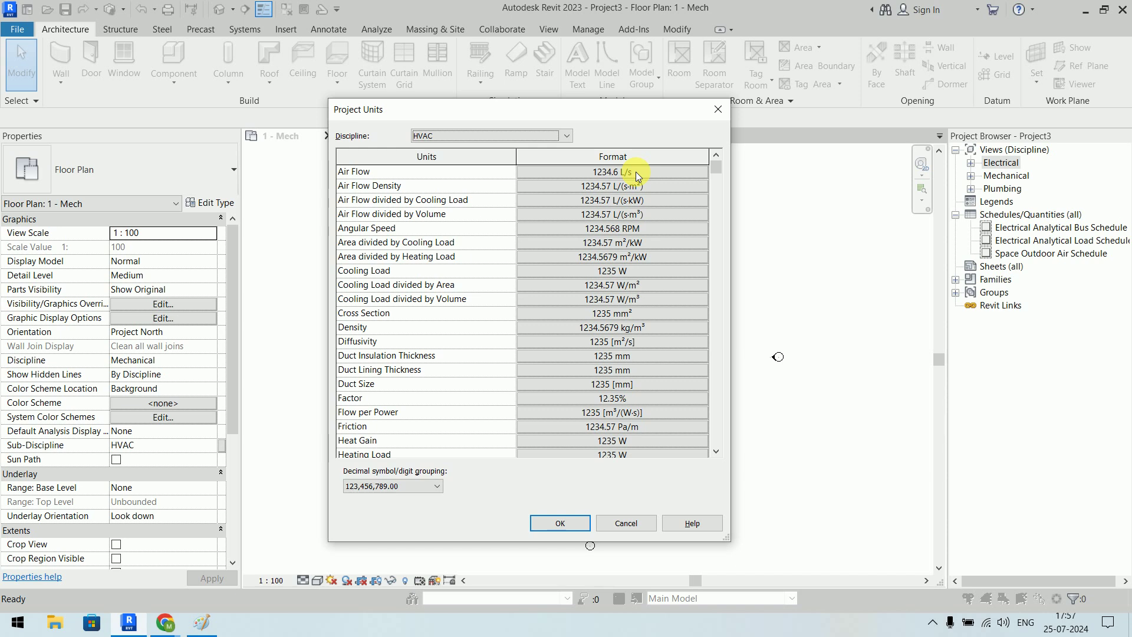
click(635, 171)
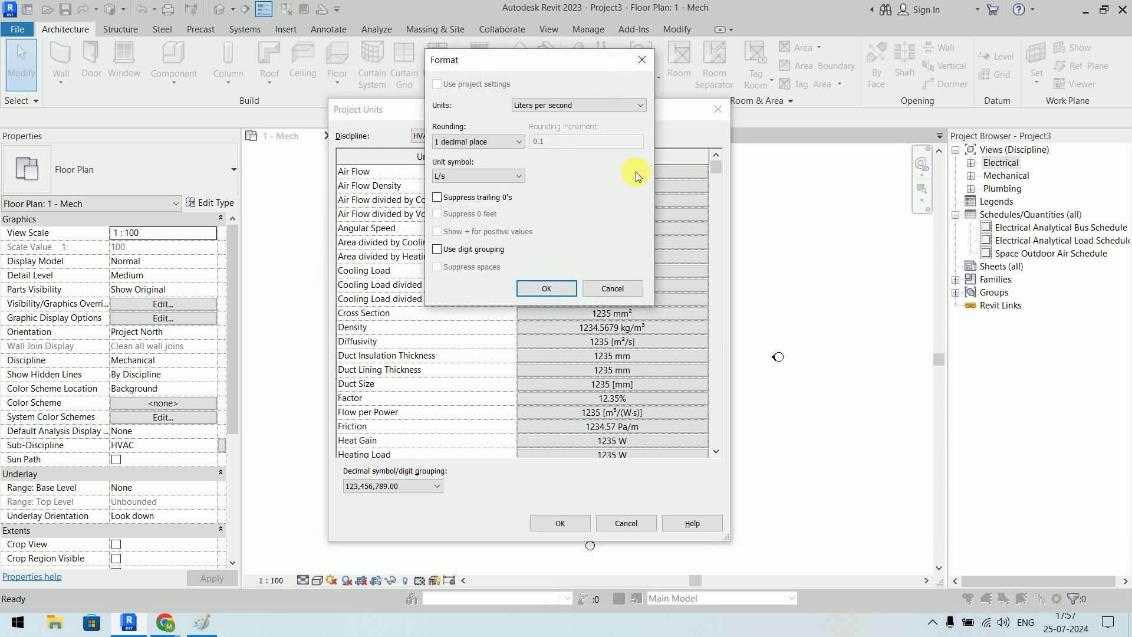
click(593, 103)
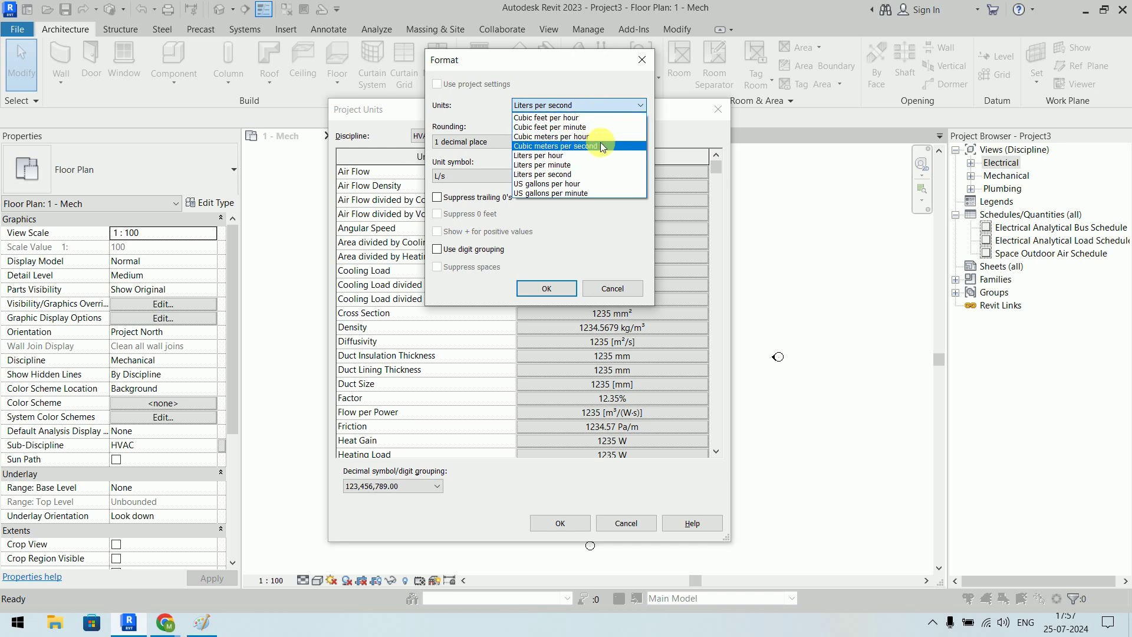
click(603, 127)
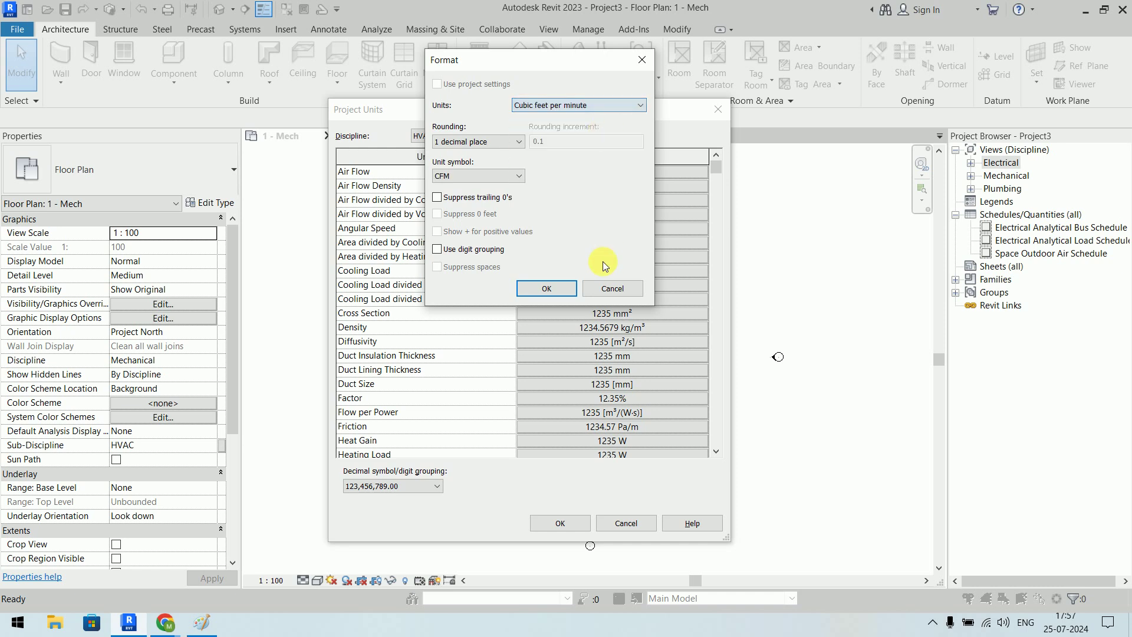
click(543, 287)
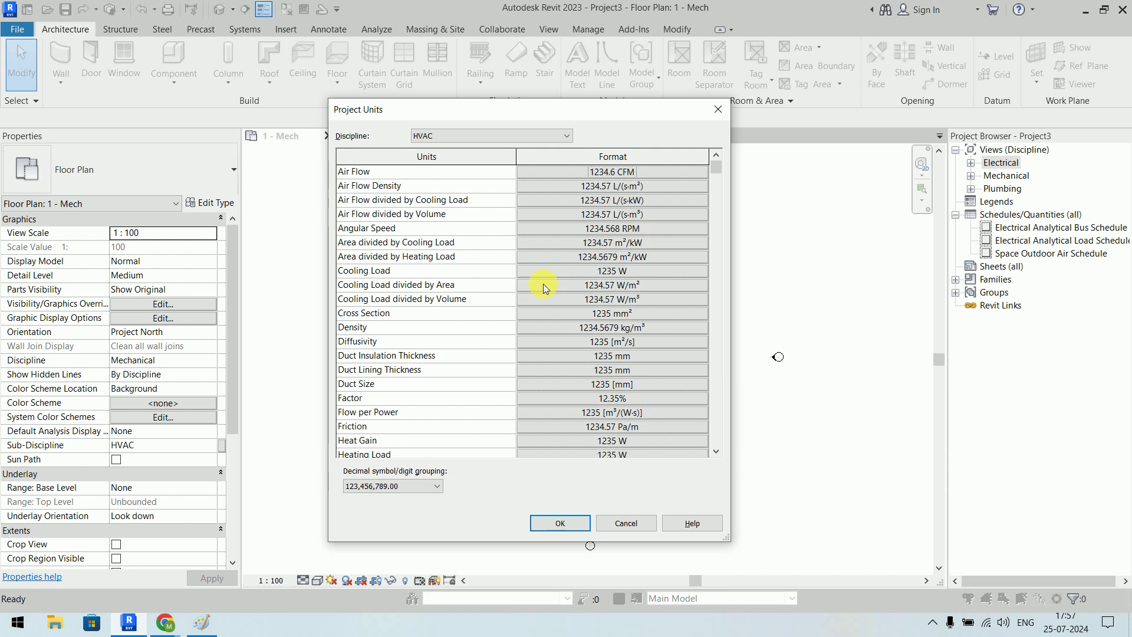
click(636, 524)
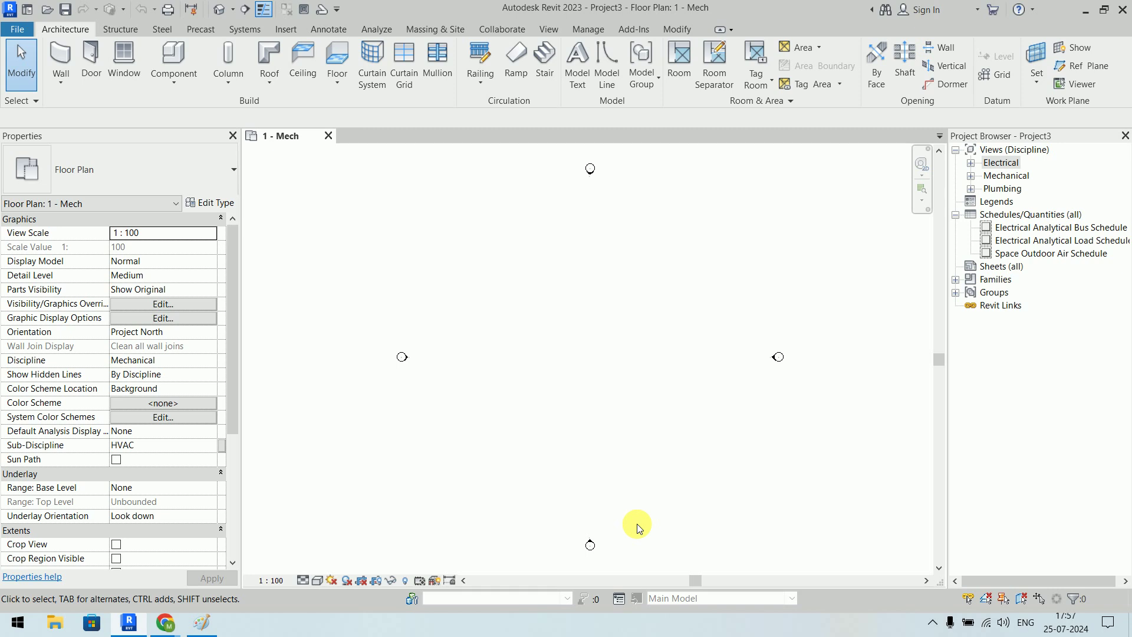
Create Template1 as a new project template based on Systems-Default_Metric.
click(327, 136)
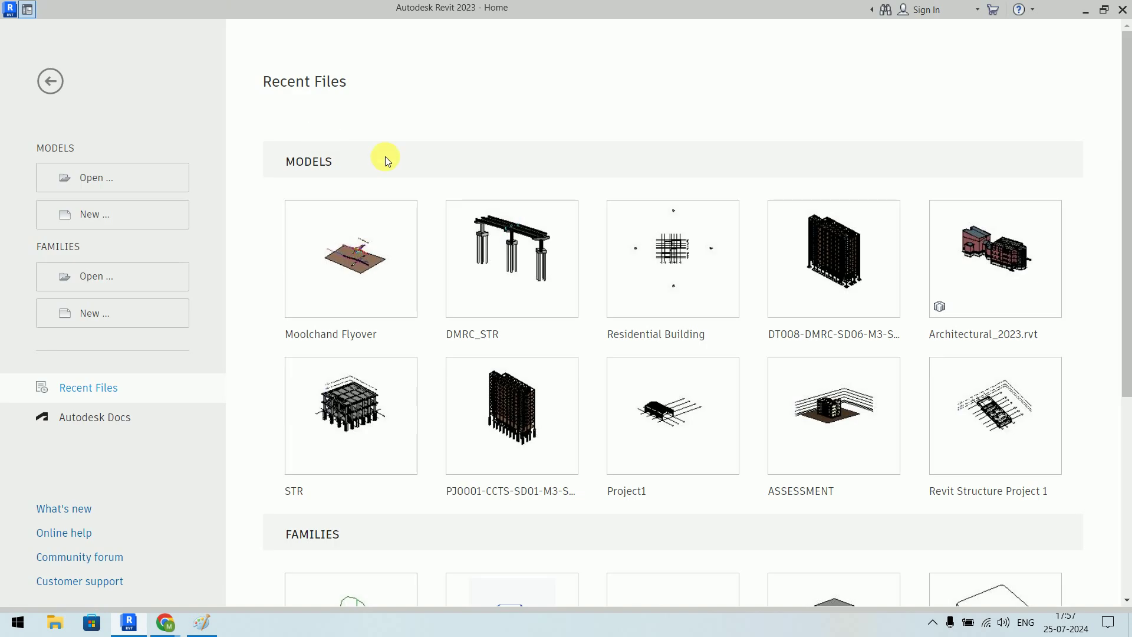
click(143, 221)
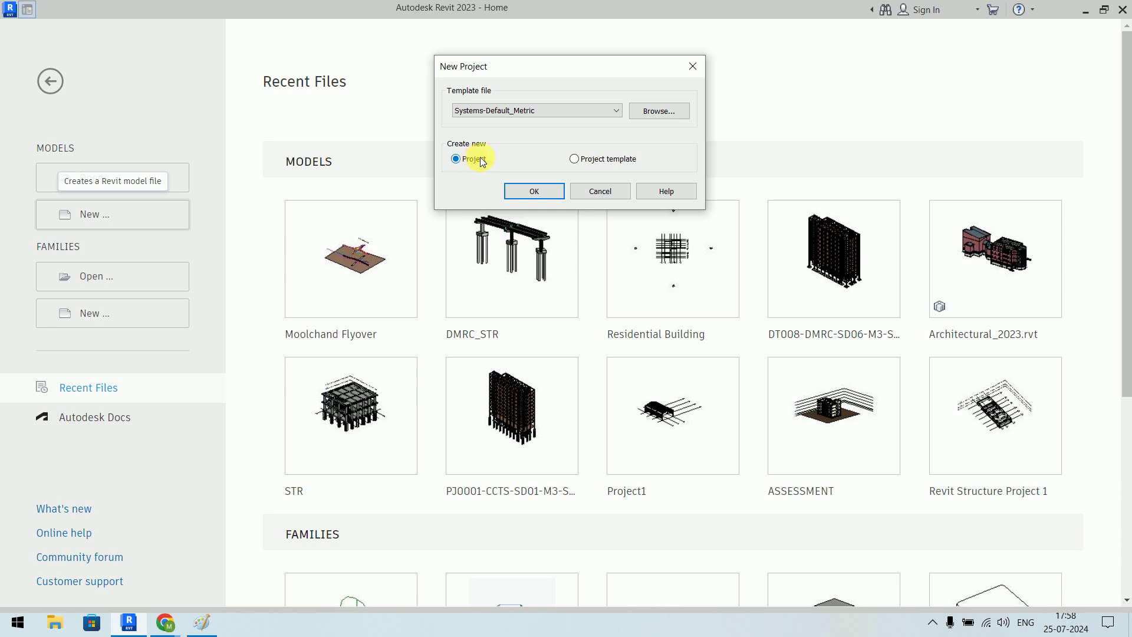
click(578, 160)
click(533, 191)
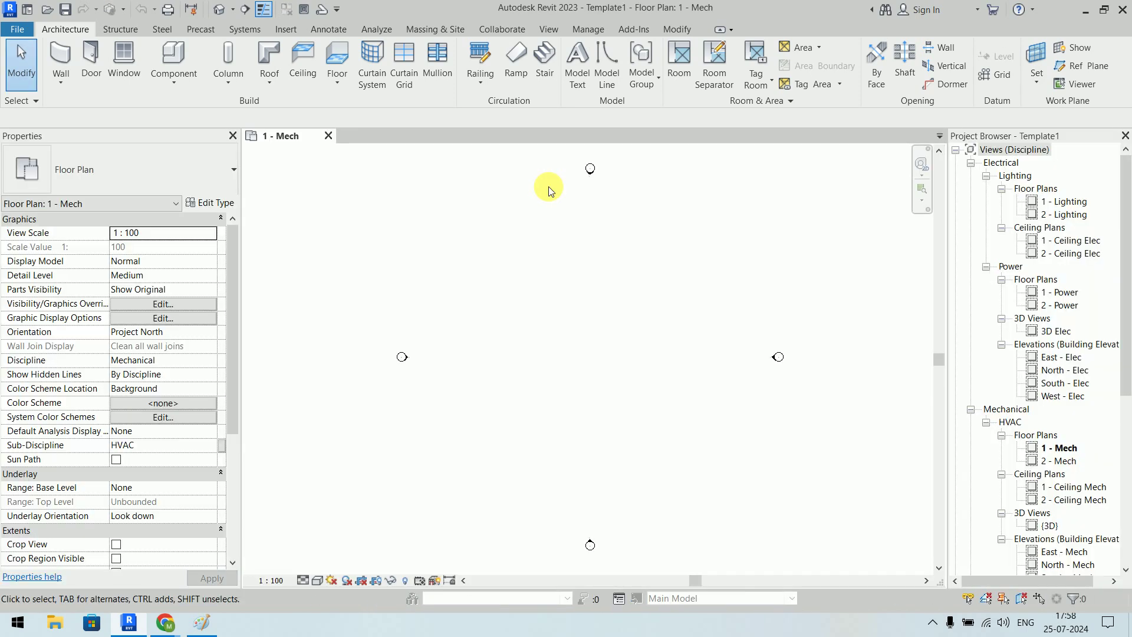
key(u)
key(n)
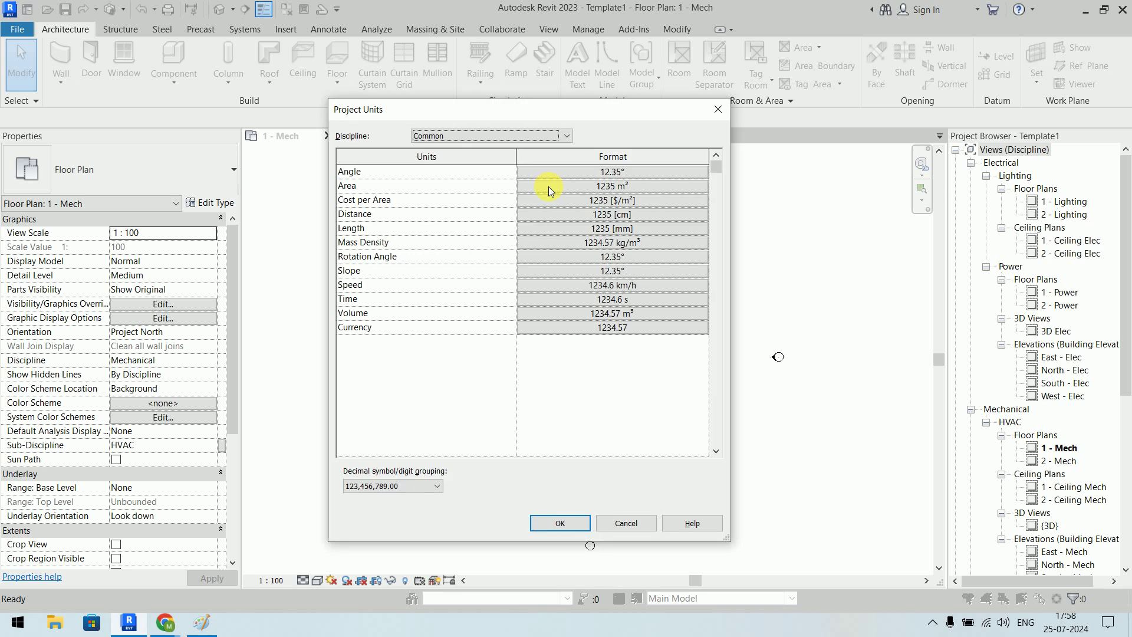
Set HVAC Air Flow to cubic feet per minute (CFM).
click(503, 135)
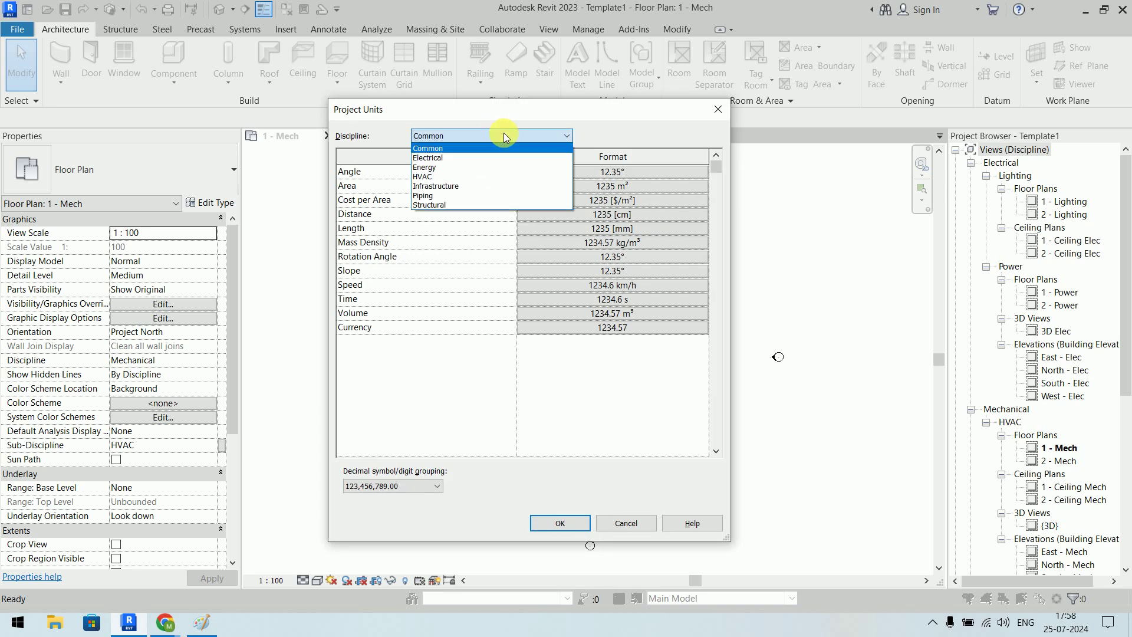
click(487, 176)
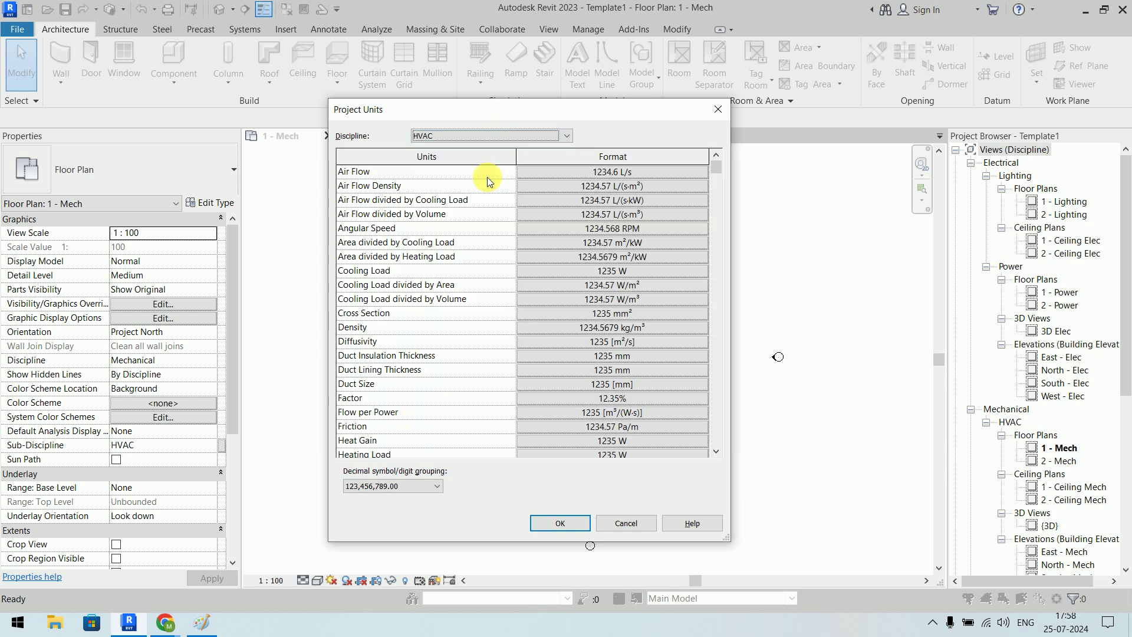
click(622, 173)
click(599, 102)
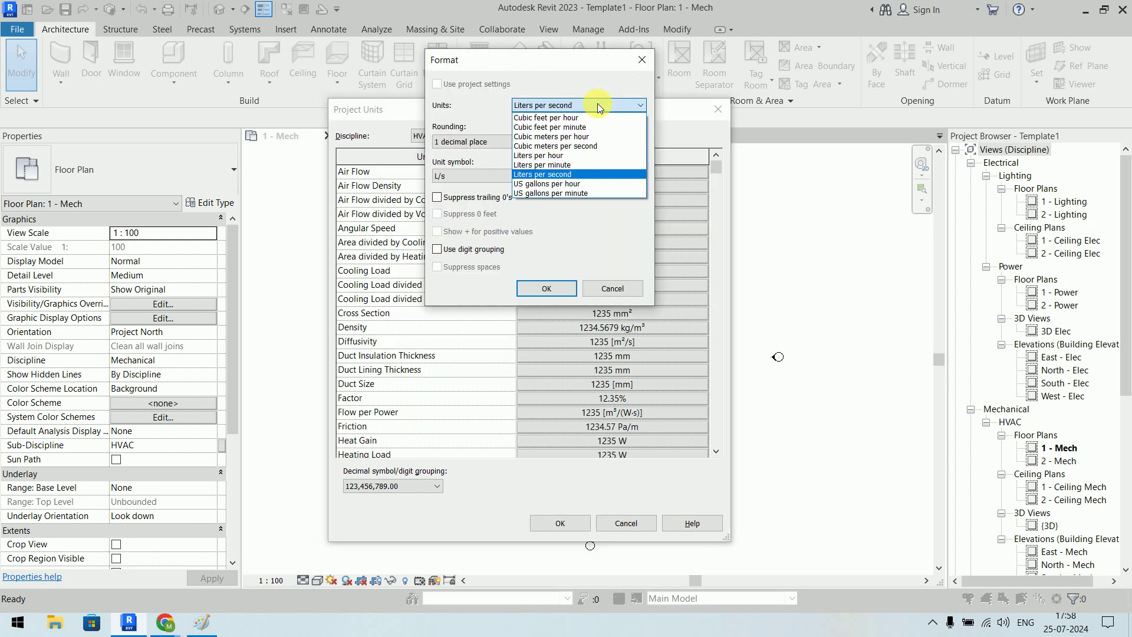
click(597, 127)
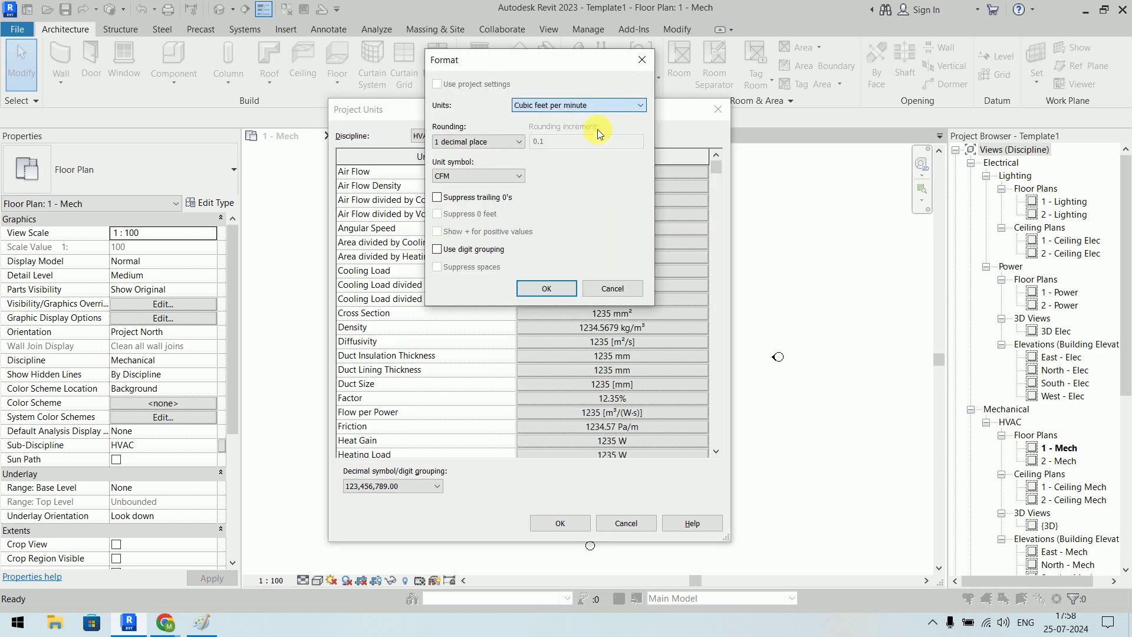
click(554, 289)
Set HVAC Air Flow Density to CFM per square foot.
click(602, 185)
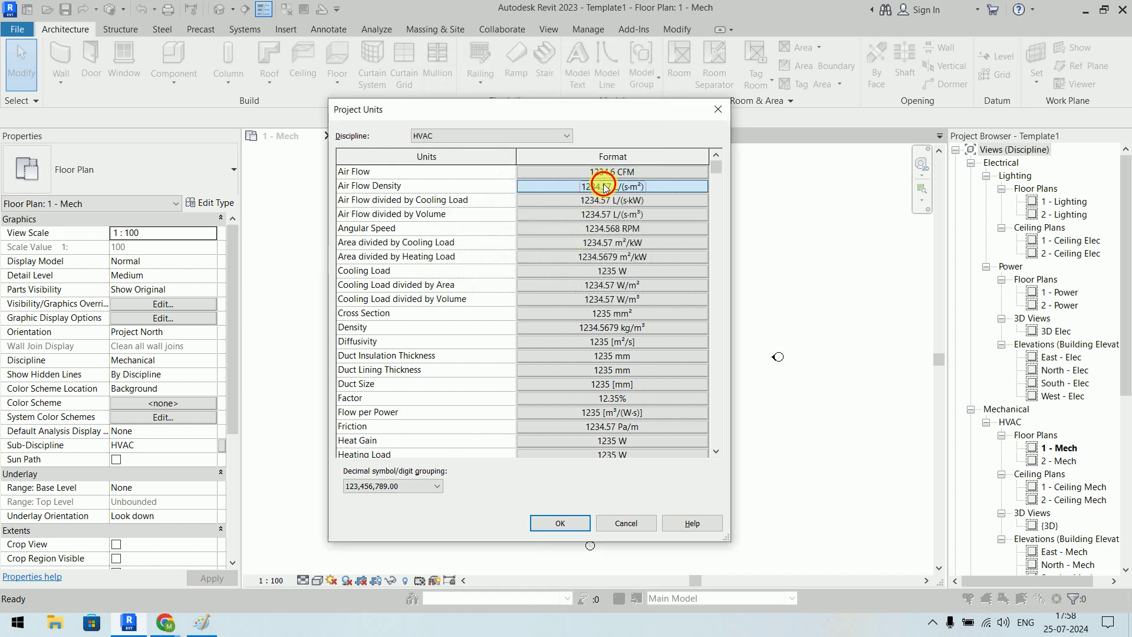
click(589, 106)
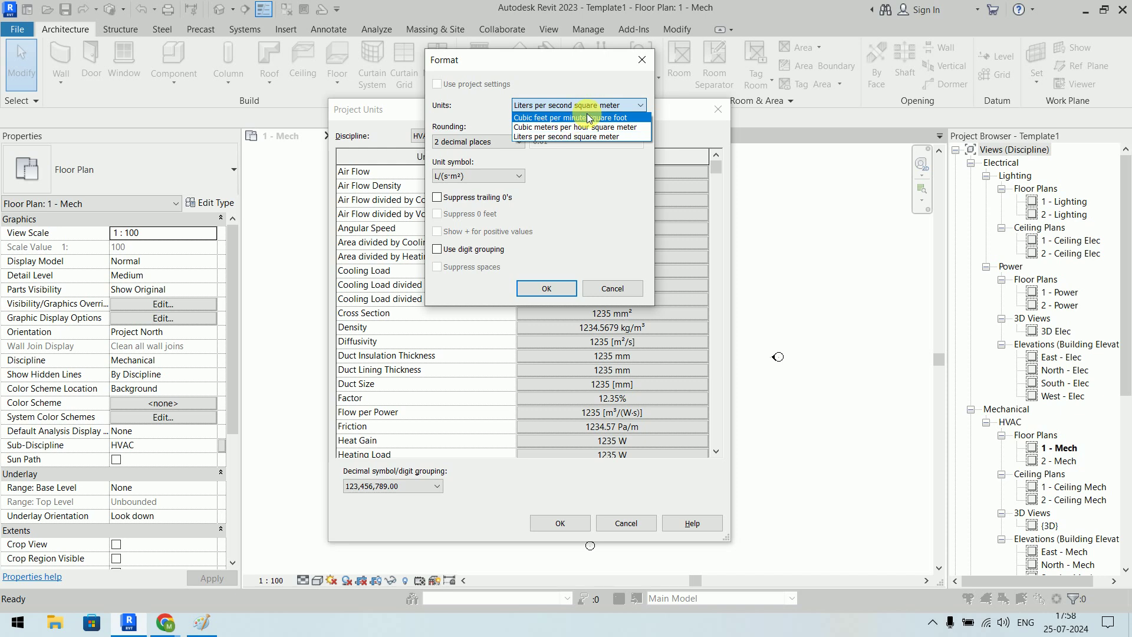
click(586, 126)
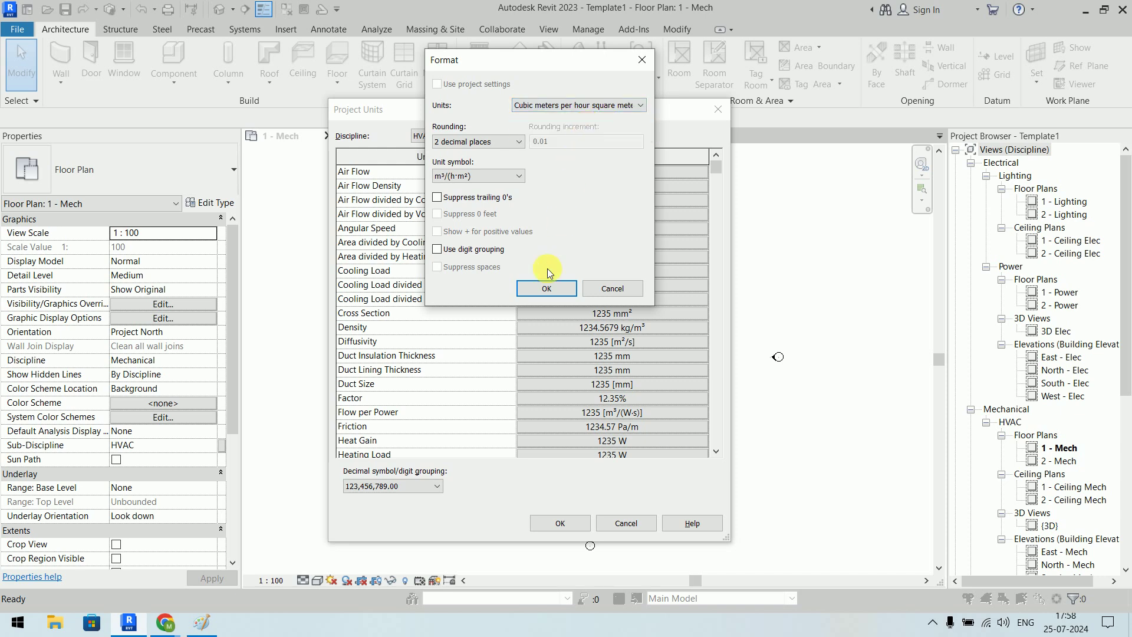
click(546, 294)
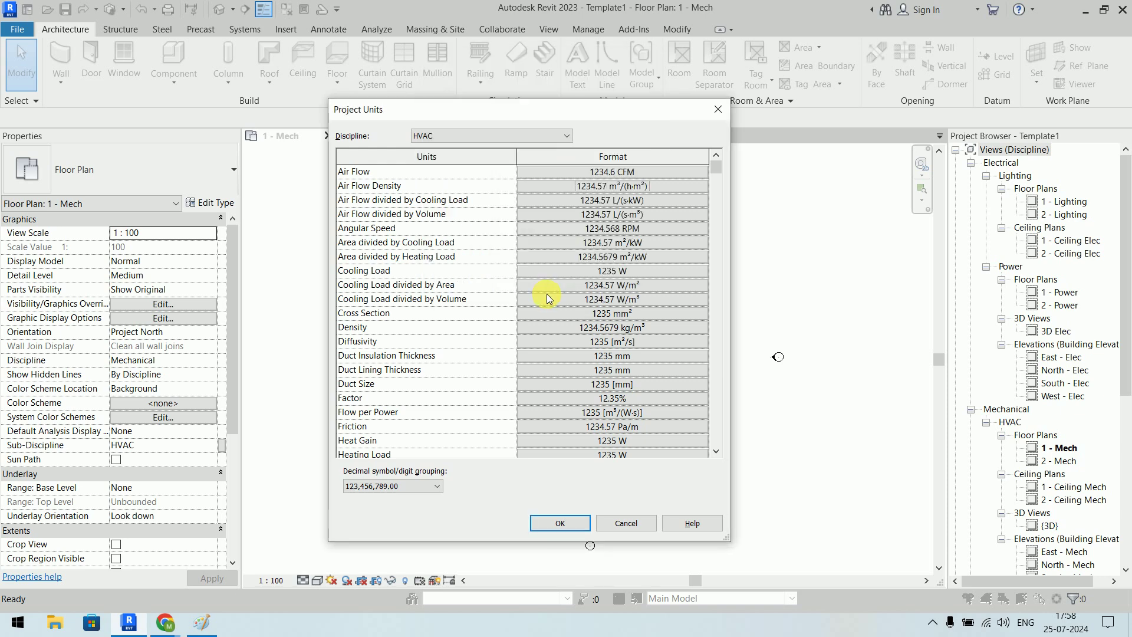
click(646, 188)
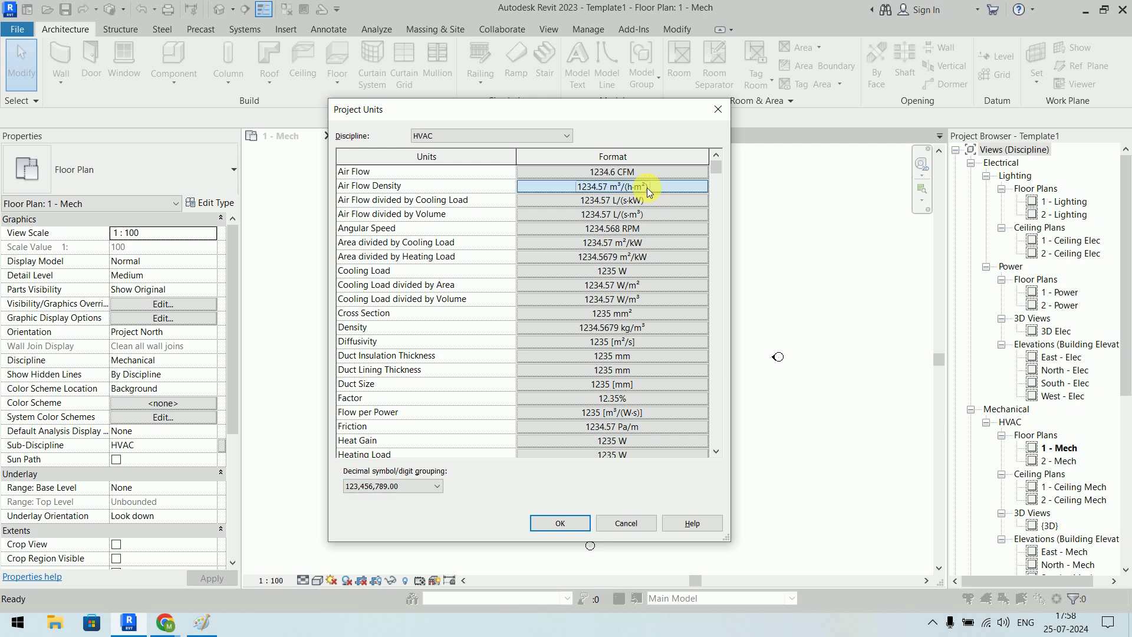
click(586, 106)
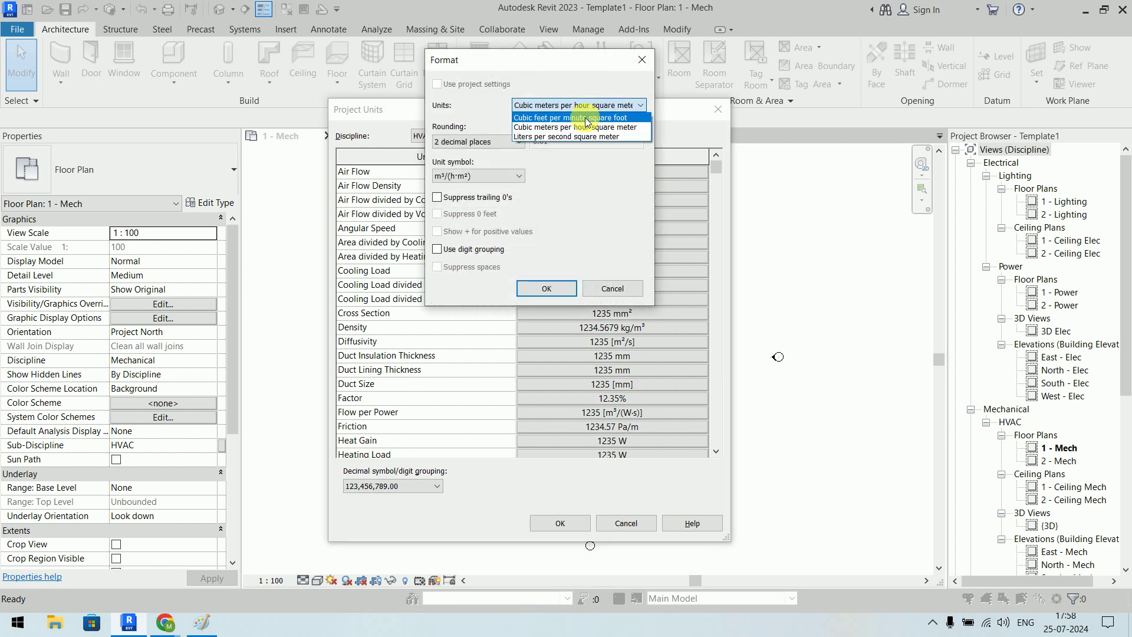
click(586, 117)
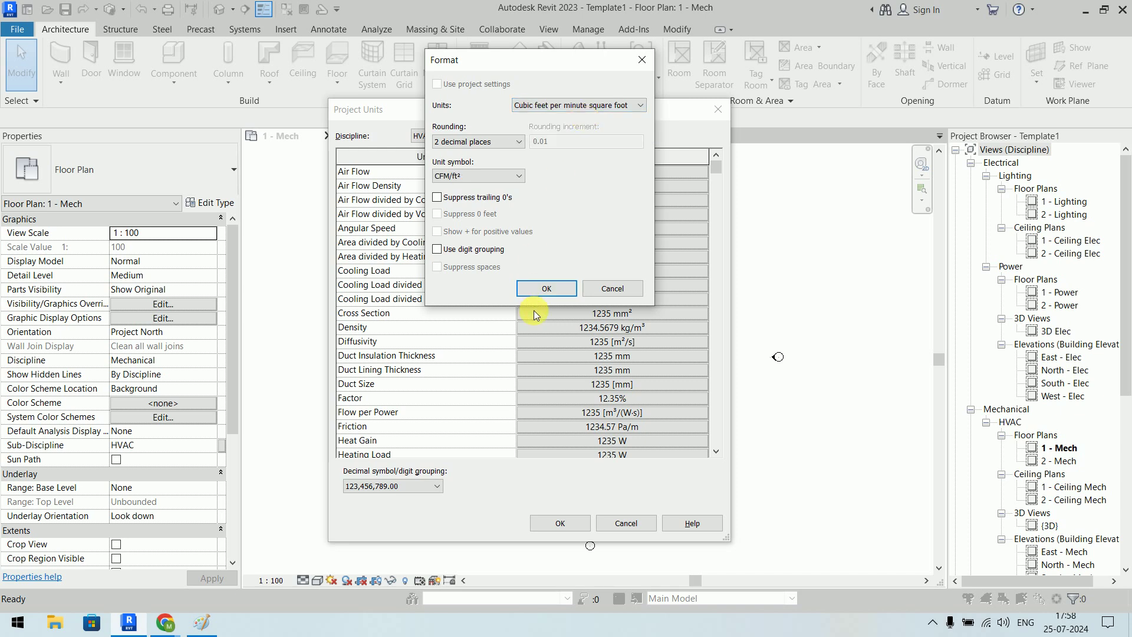
click(556, 285)
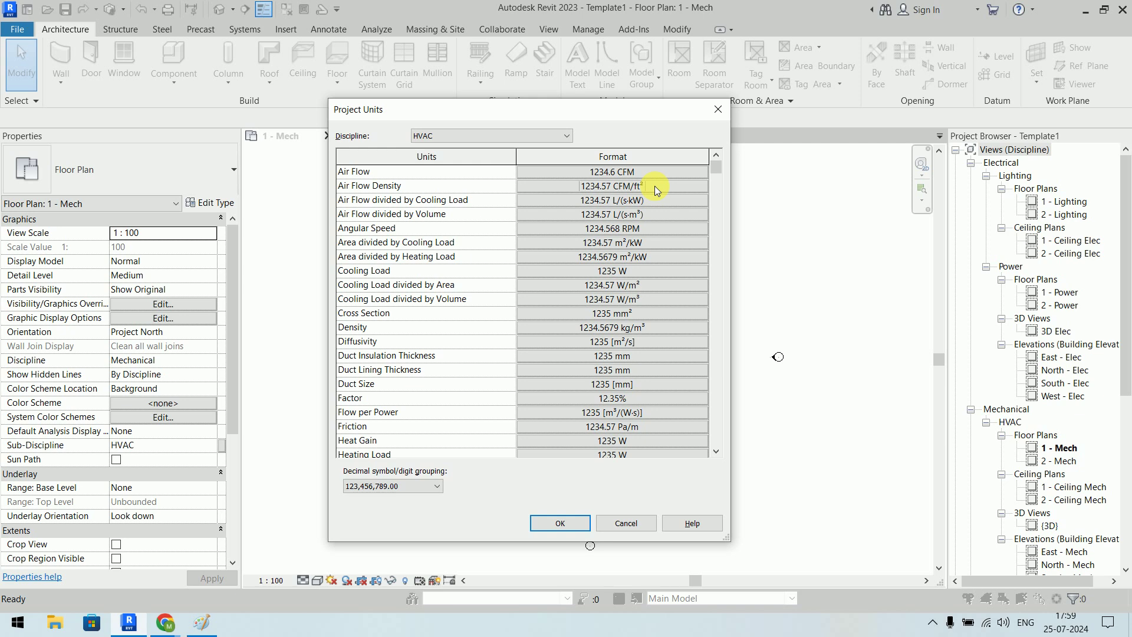
Set Piping Flow to cubic meters per second and apply the project units.
click(473, 134)
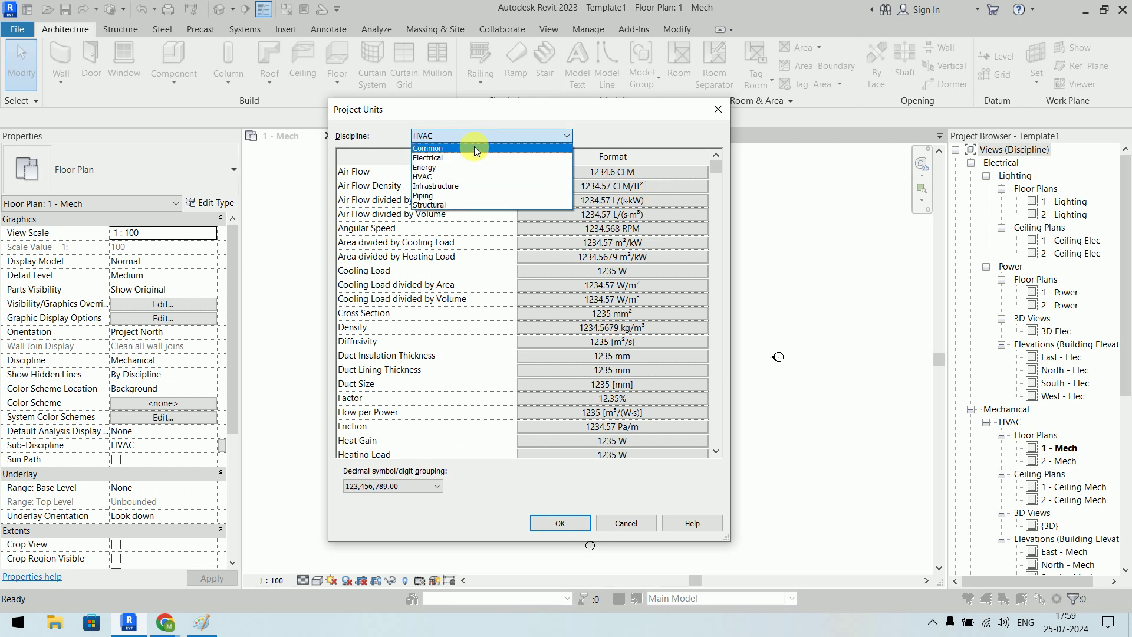
click(476, 148)
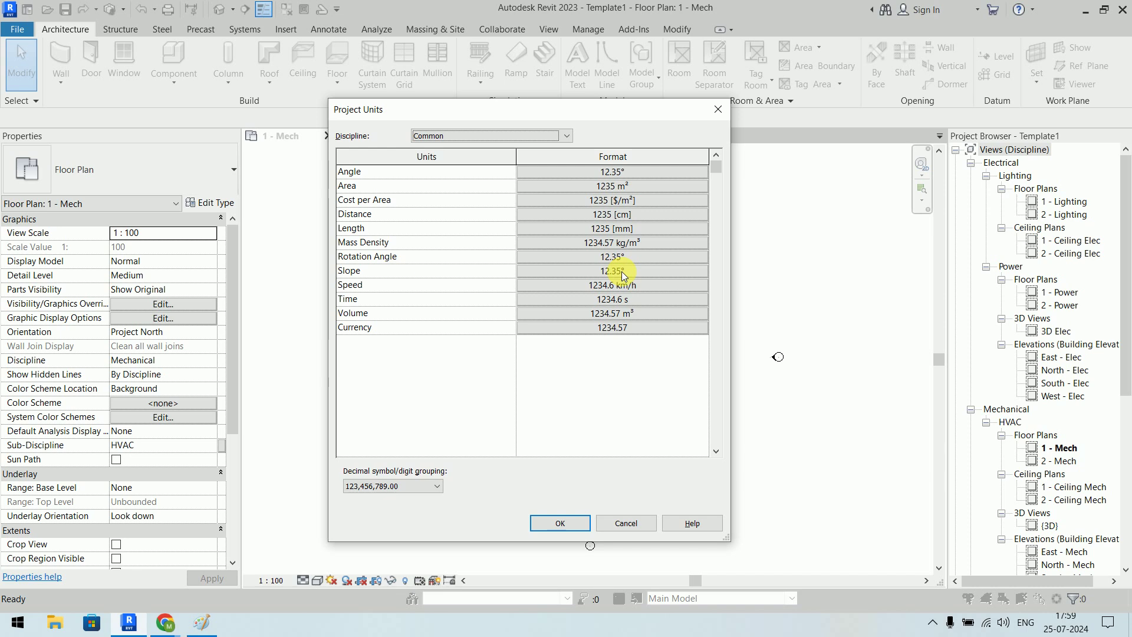
click(546, 135)
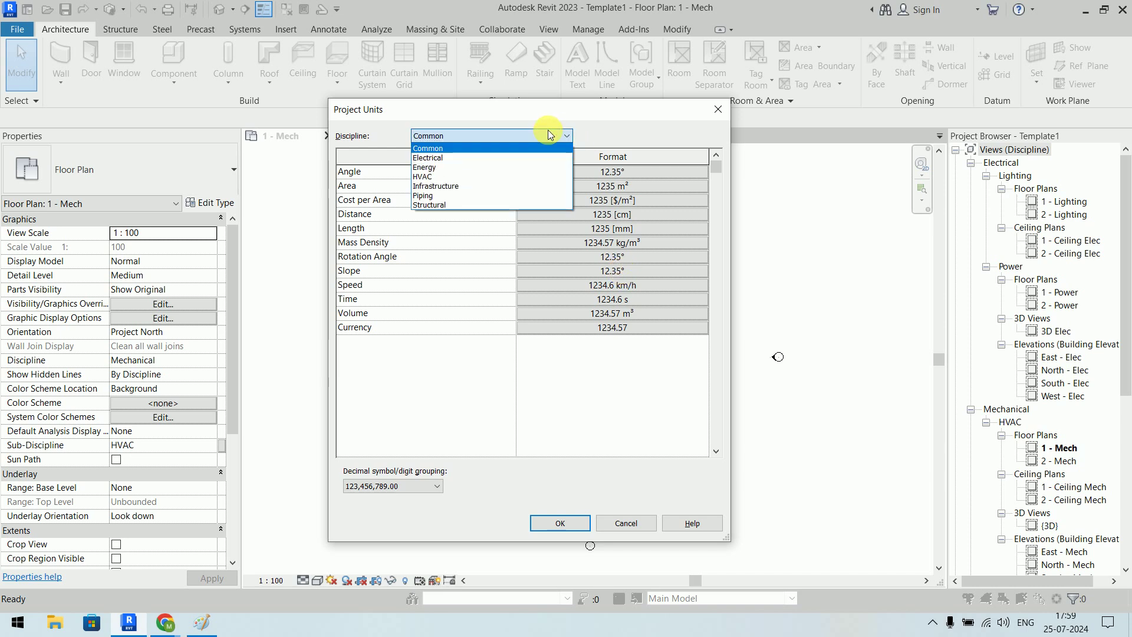
click(523, 195)
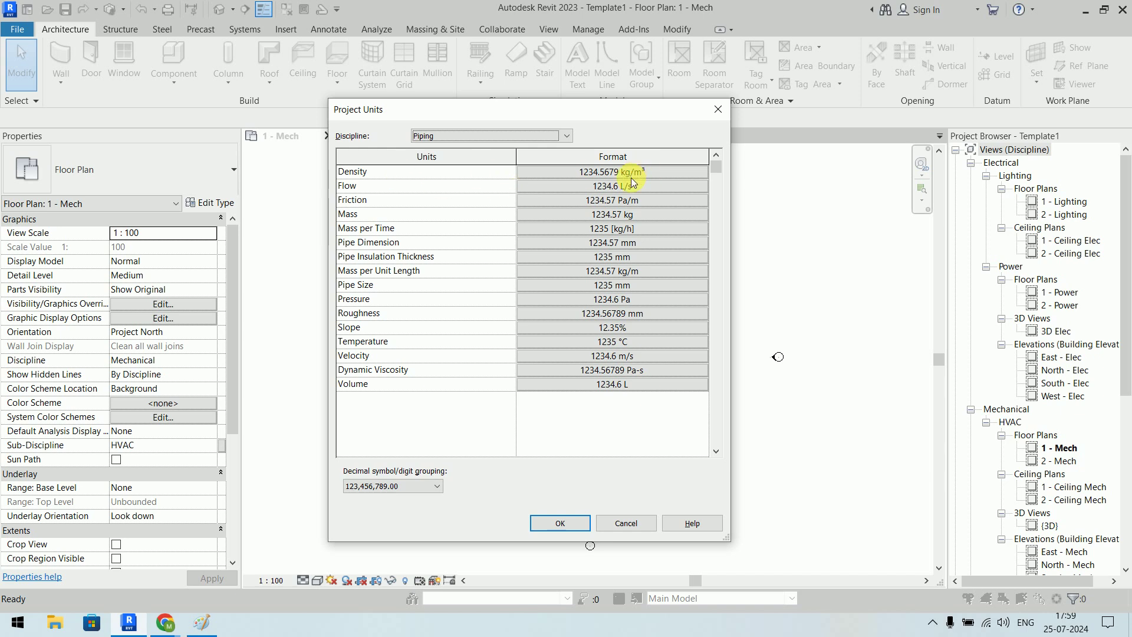
click(602, 189)
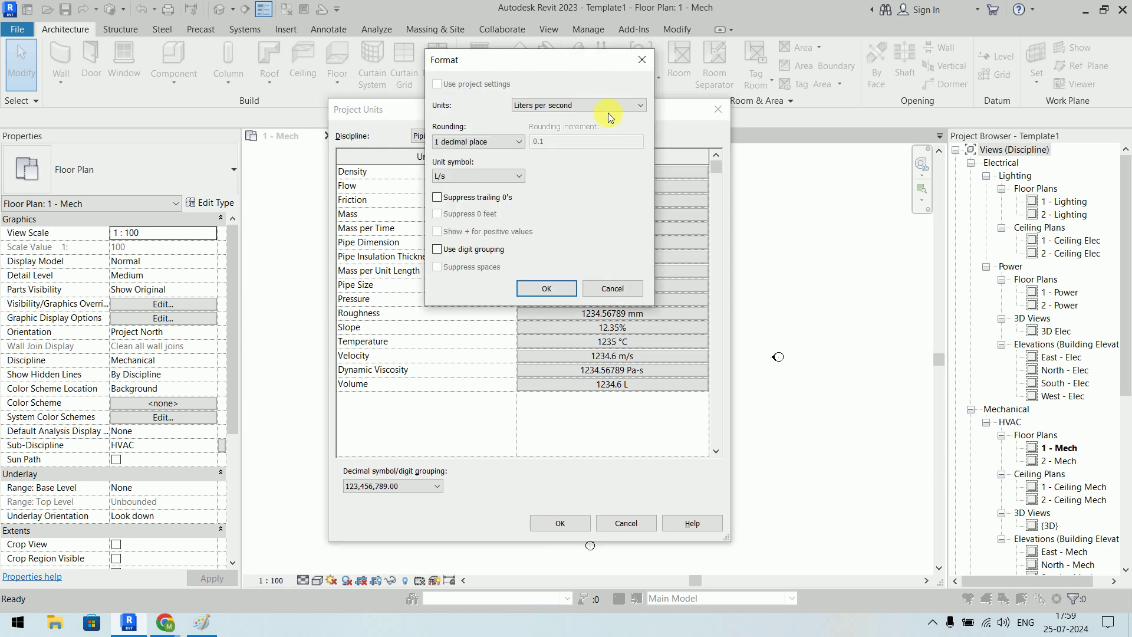
click(607, 108)
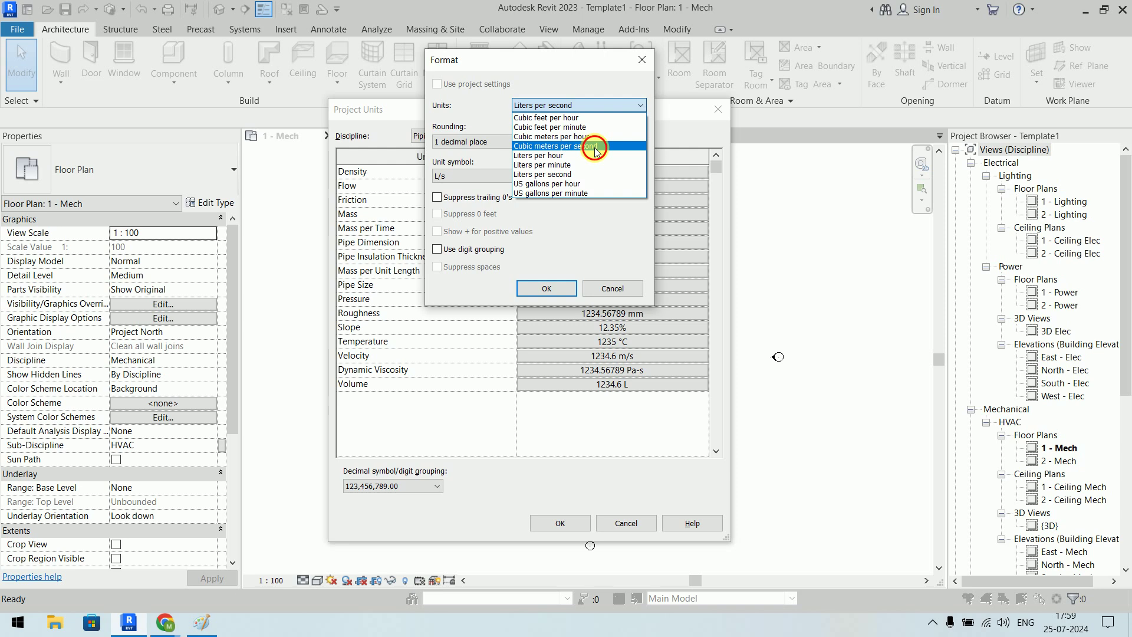
click(594, 148)
click(552, 290)
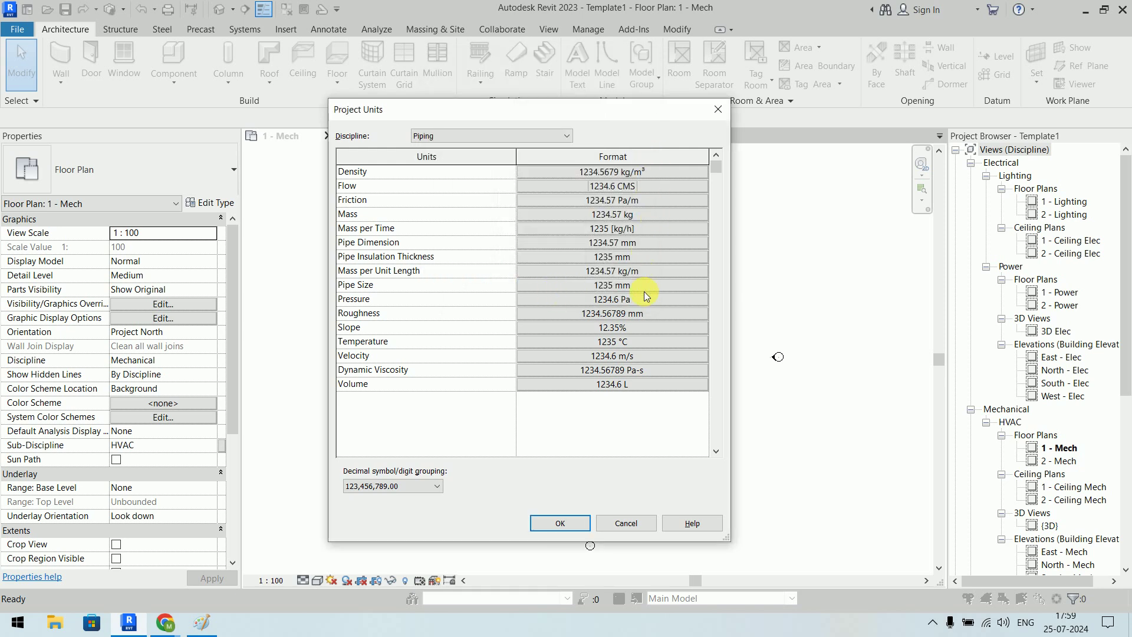
click(554, 524)
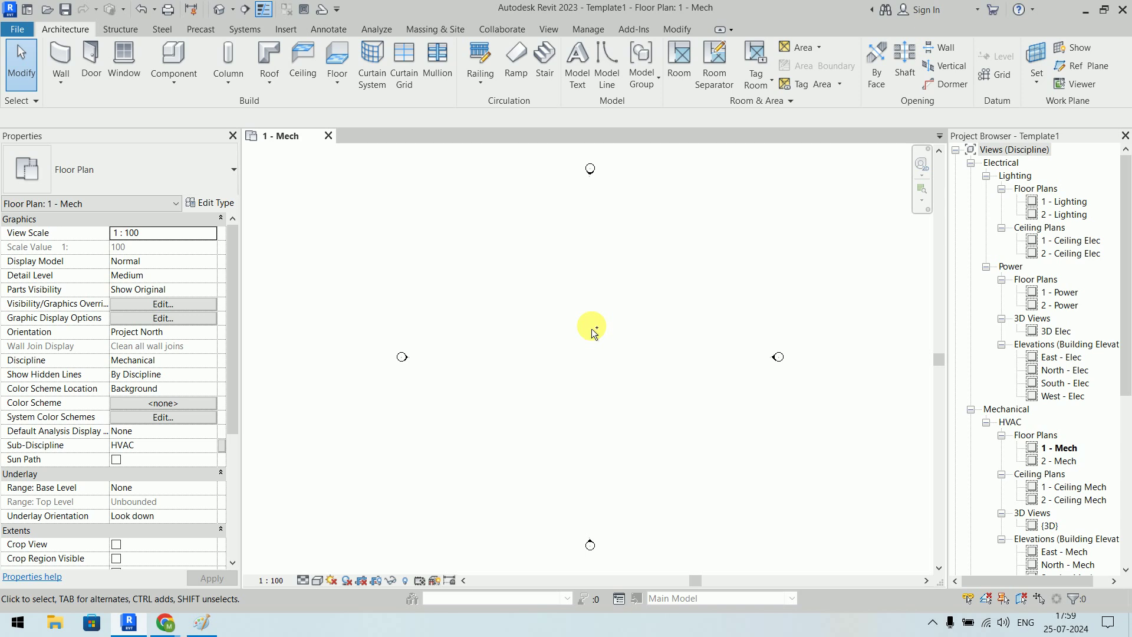
Save the template as MEP_template.rte using Ctrl+S.
key(ctrl+s)
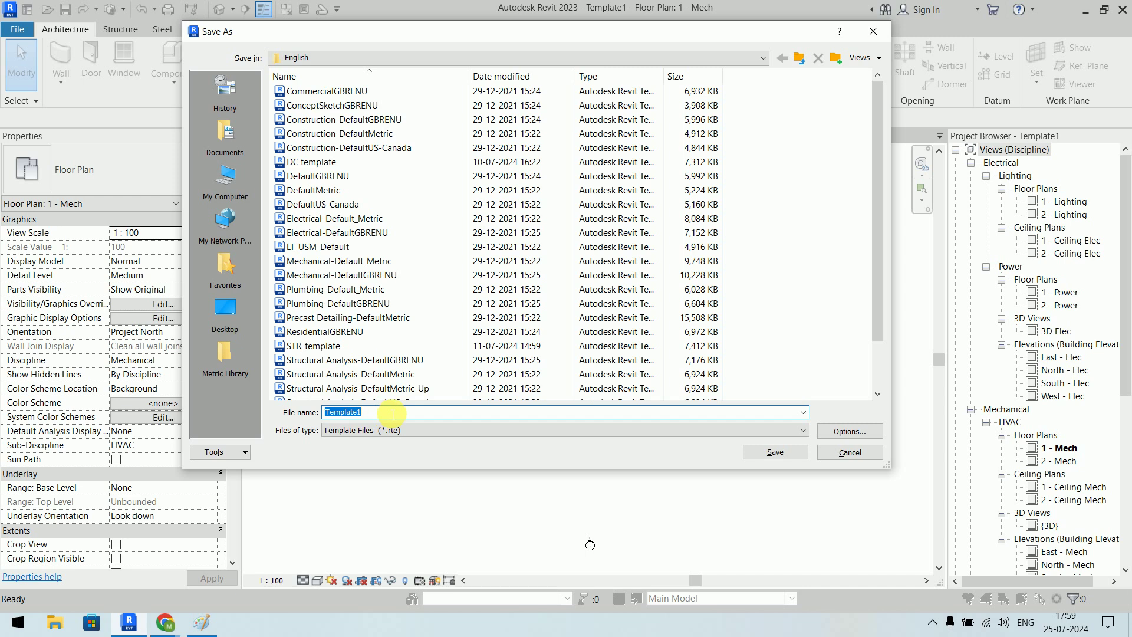
text(MEP_template)
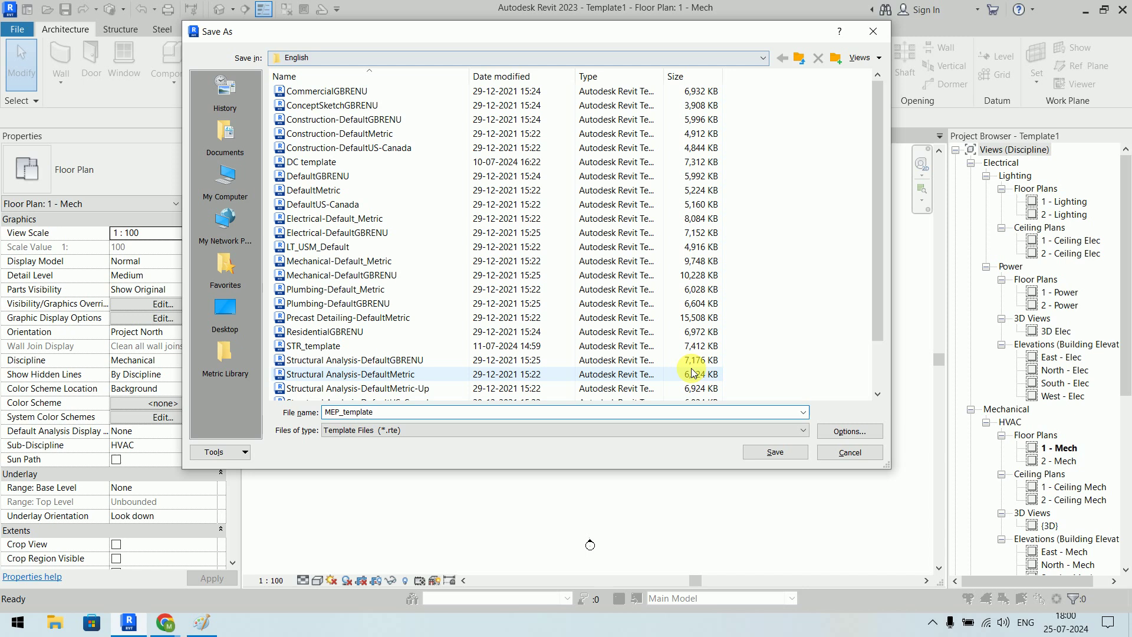
click(783, 453)
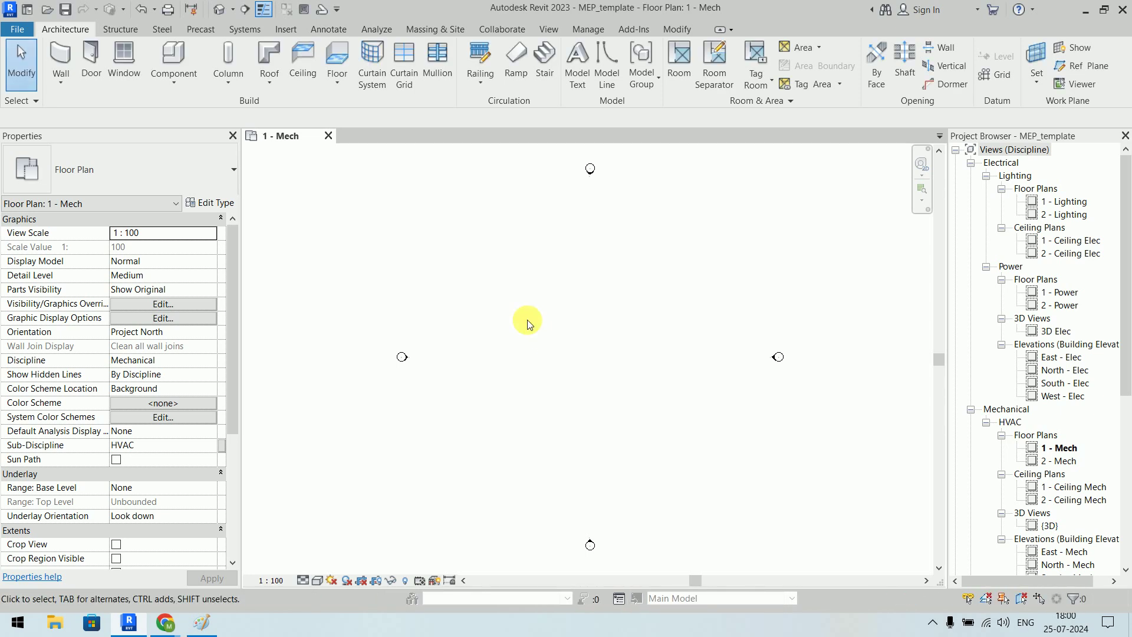
Close the MEP_template view and review the templates offered for a new project.
click(328, 137)
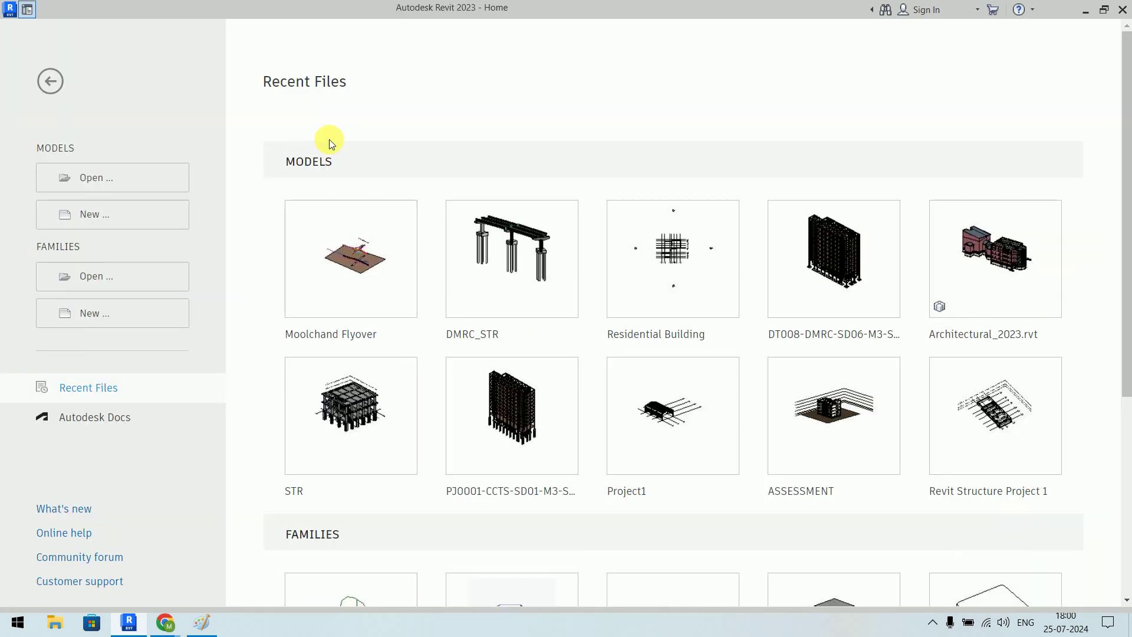
click(142, 208)
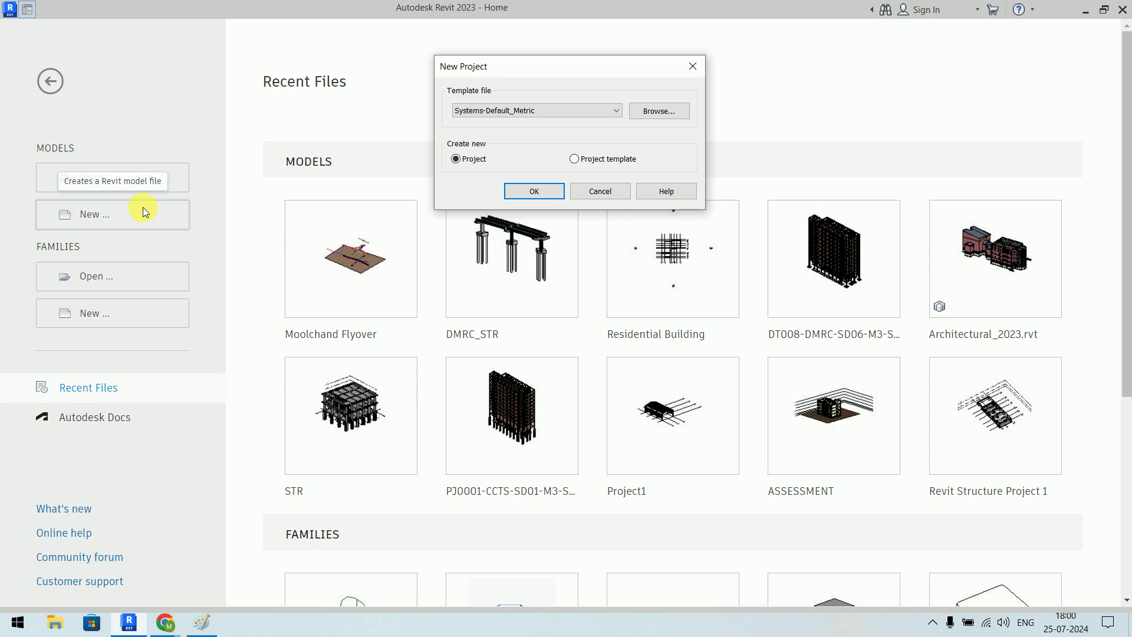
click(606, 110)
click(599, 116)
click(599, 117)
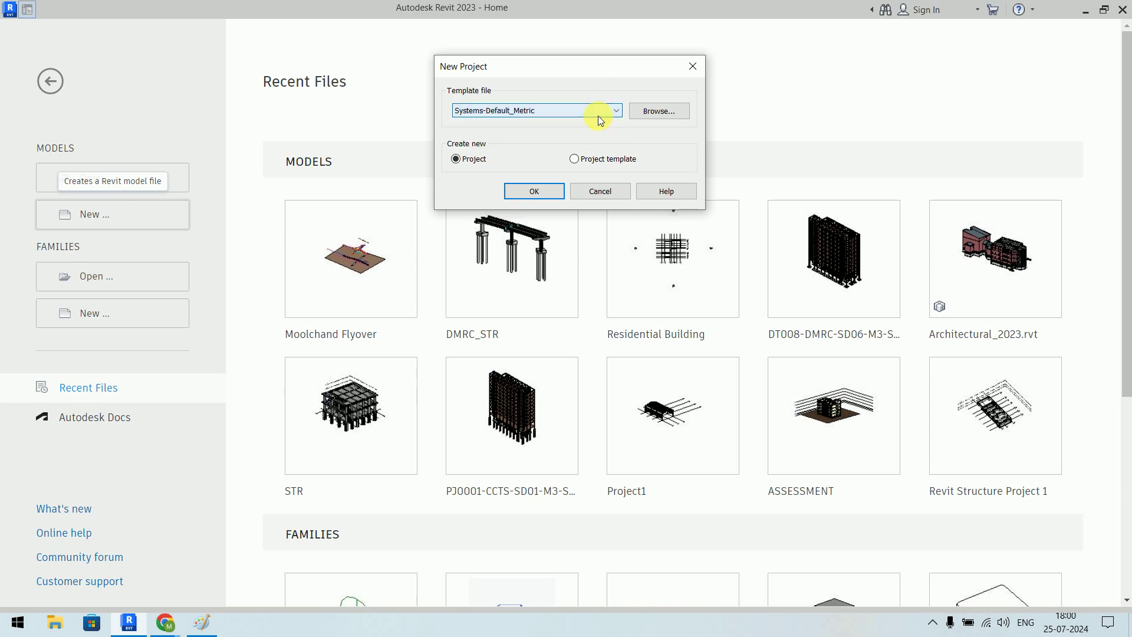
Browse to MEP_template.rte in New Project, then cancel and leave the Home screen.
click(668, 114)
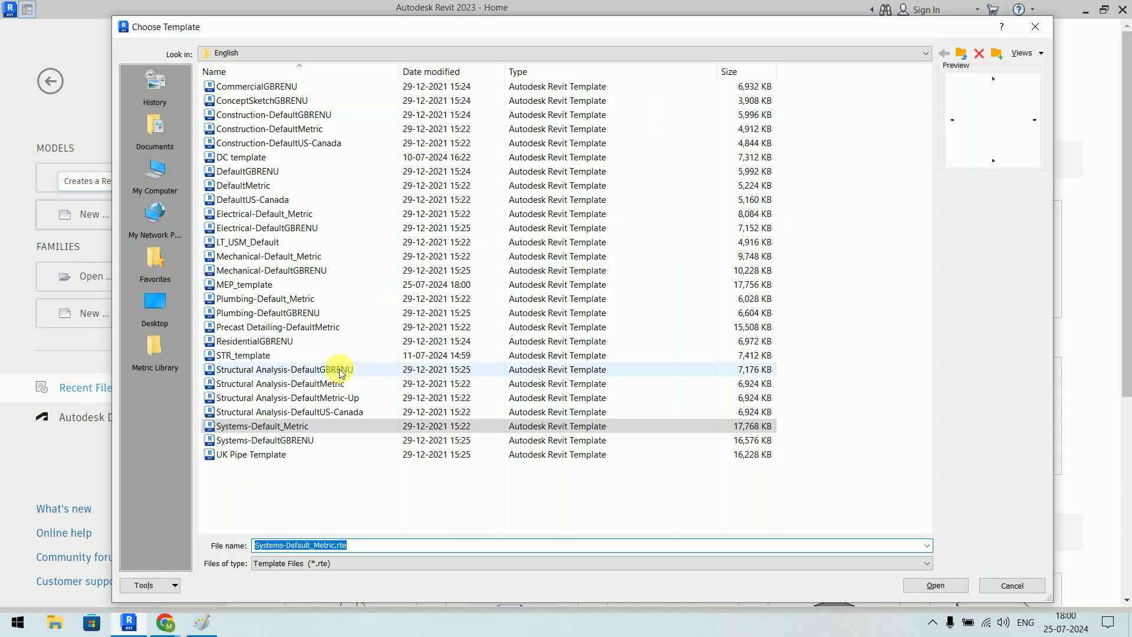
click(275, 286)
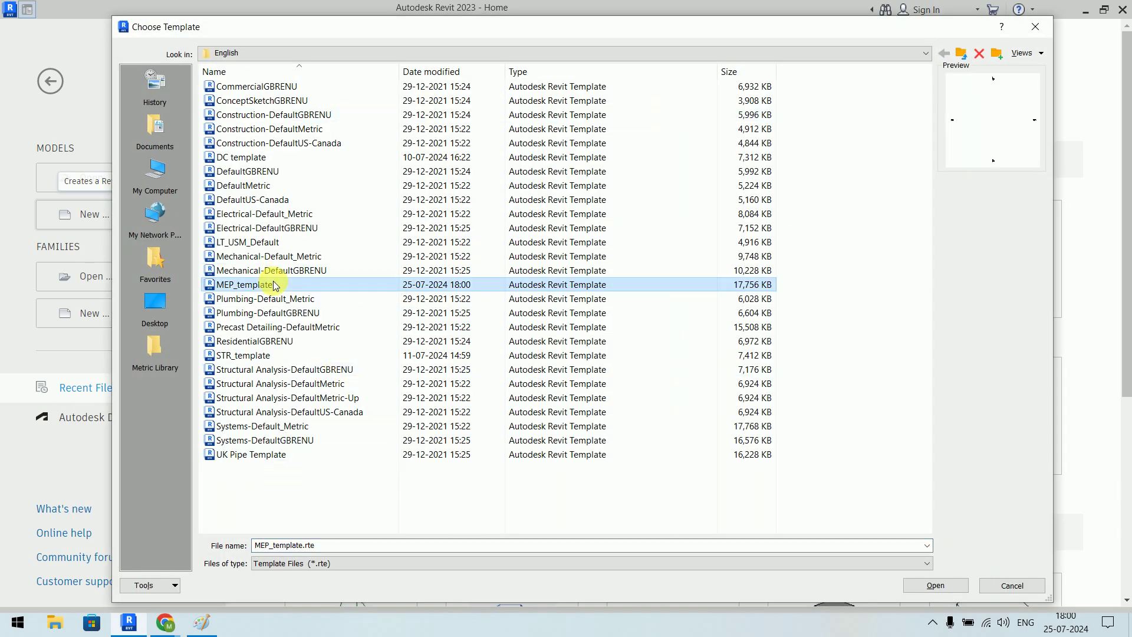
click(924, 585)
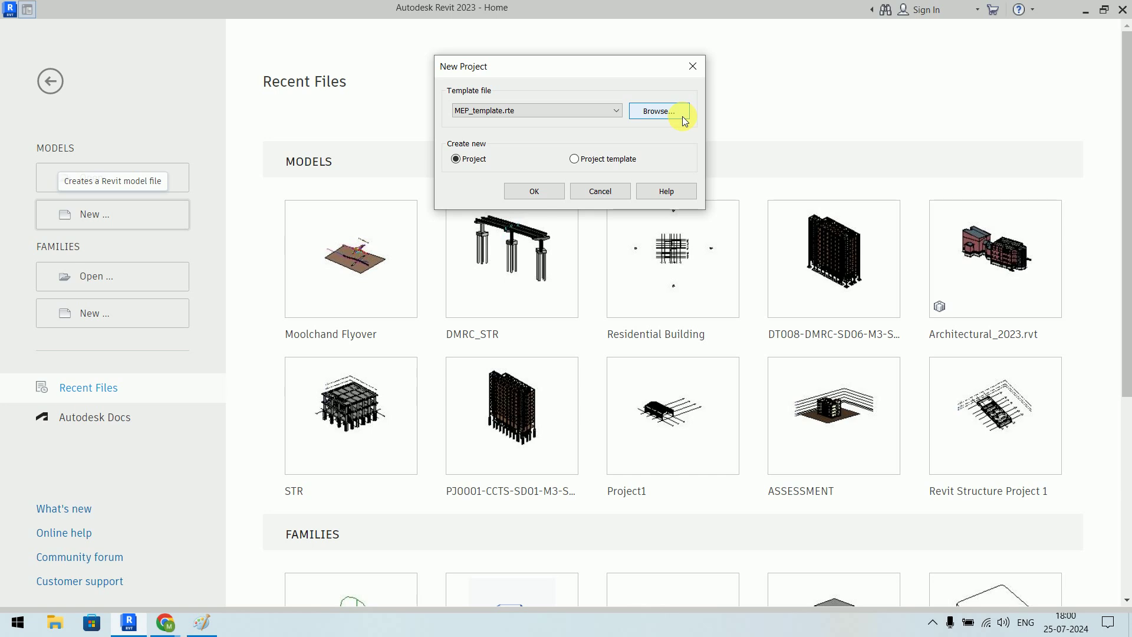
click(594, 192)
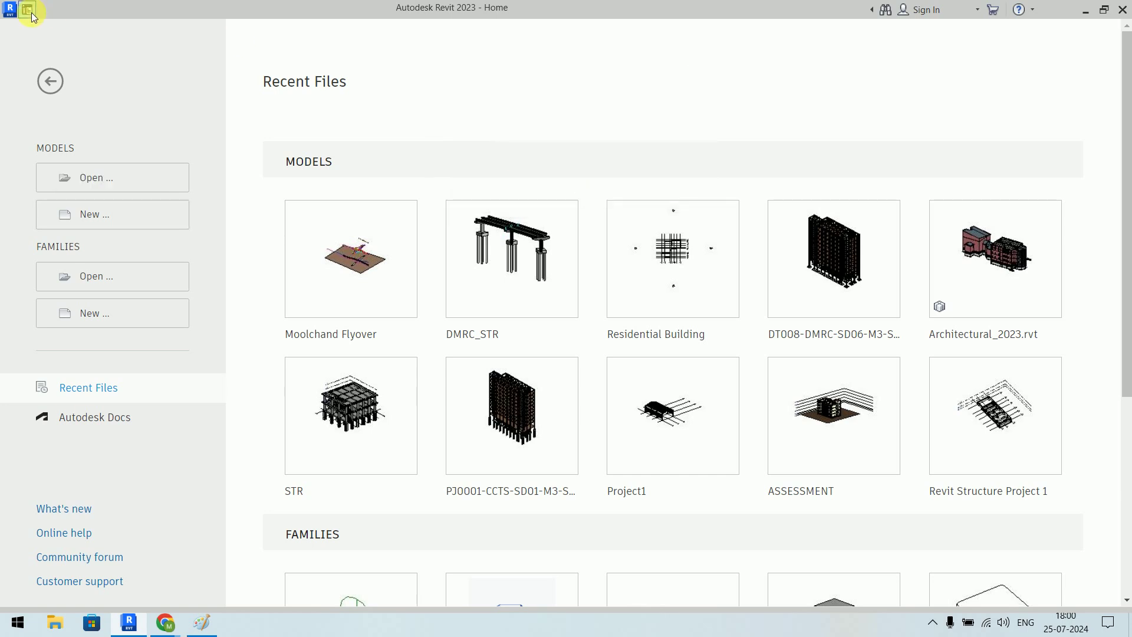
click(28, 9)
click(16, 31)
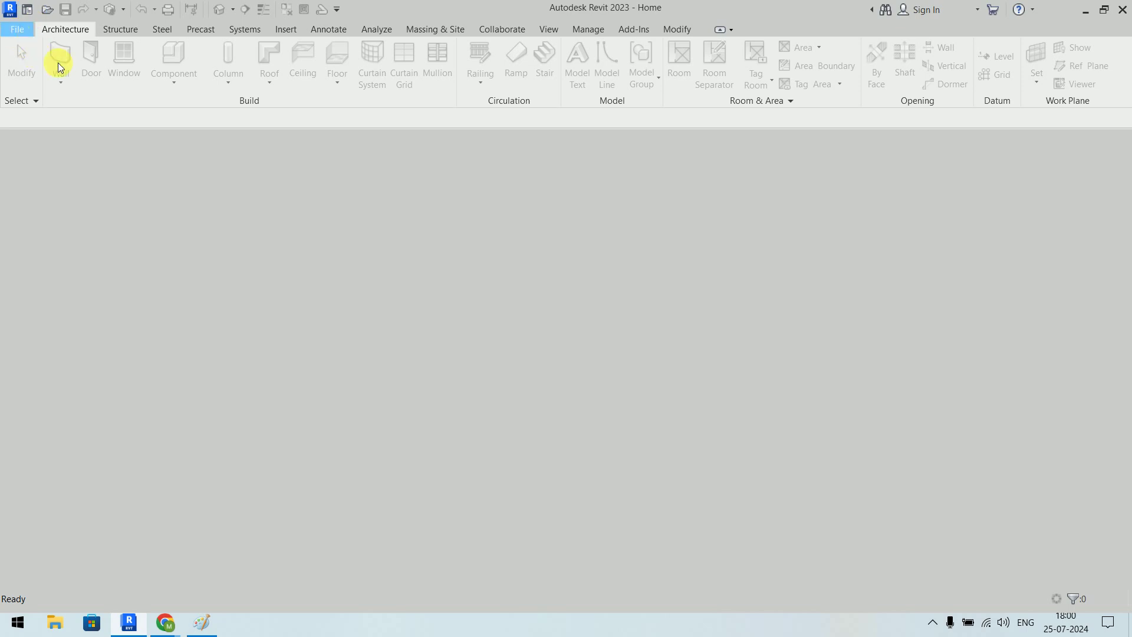
Add MEP_template.rte to the project templates in Options > File Locations and move it to the top.
click(228, 400)
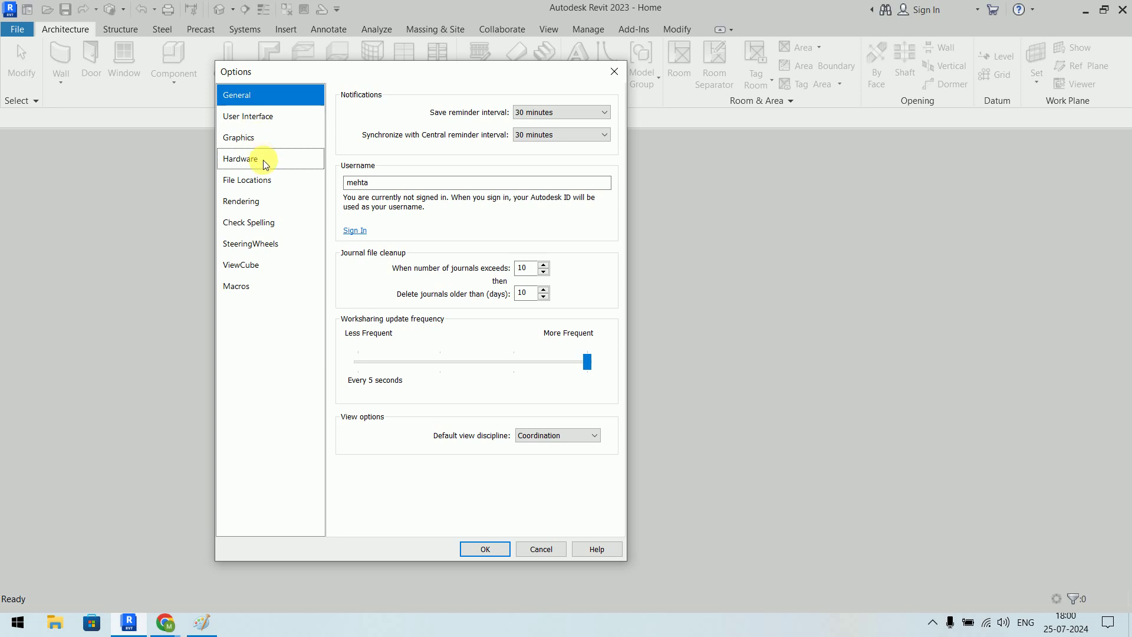
click(267, 181)
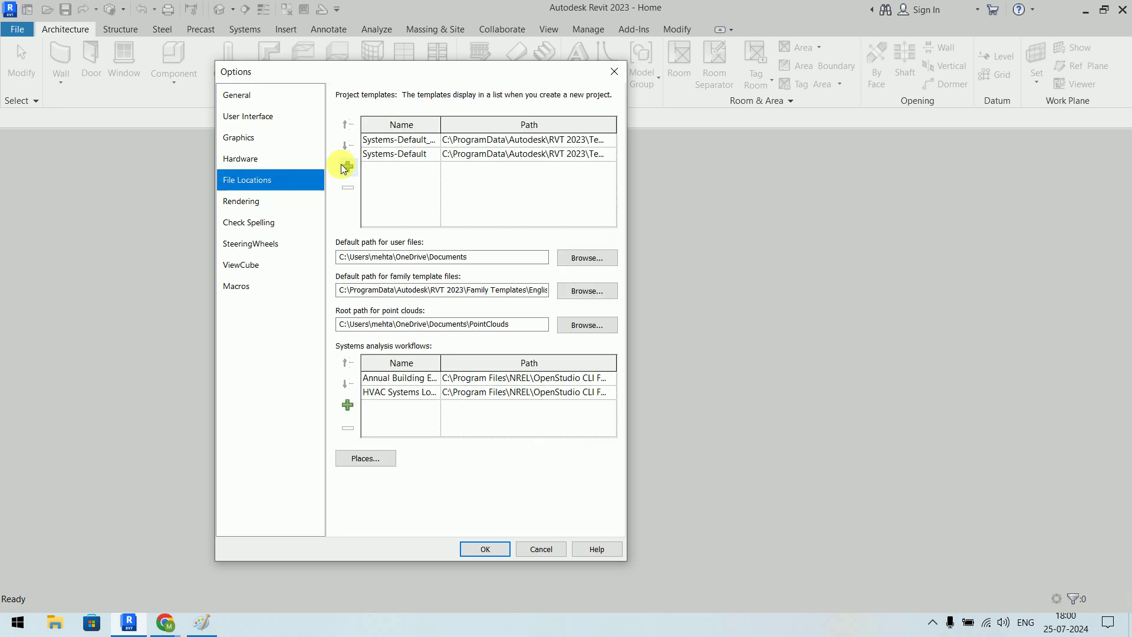
click(347, 168)
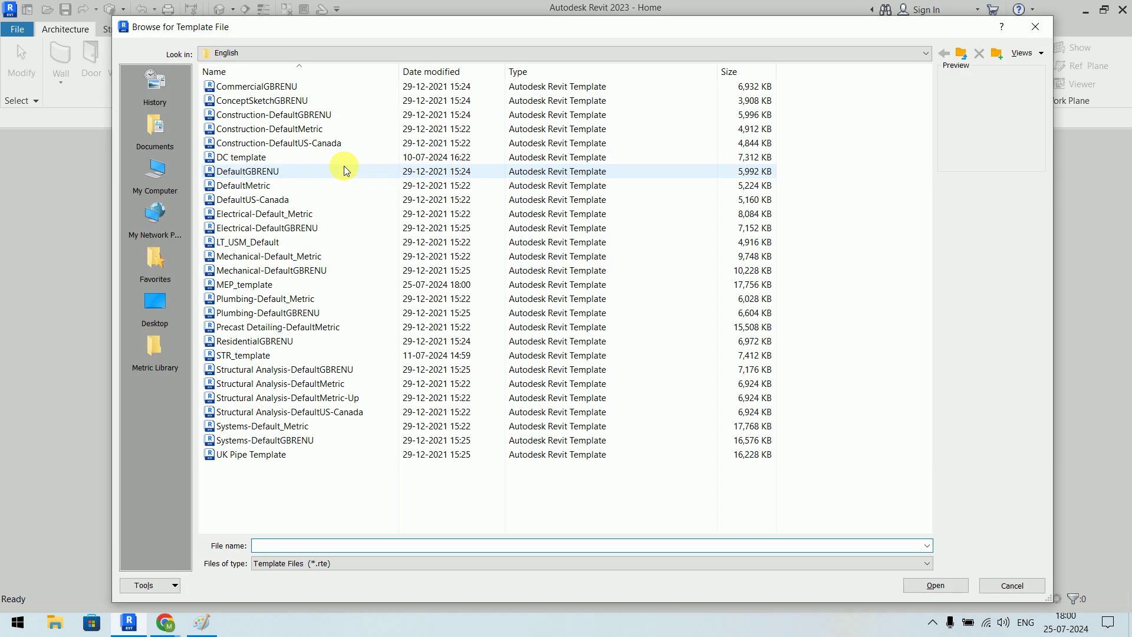
click(273, 288)
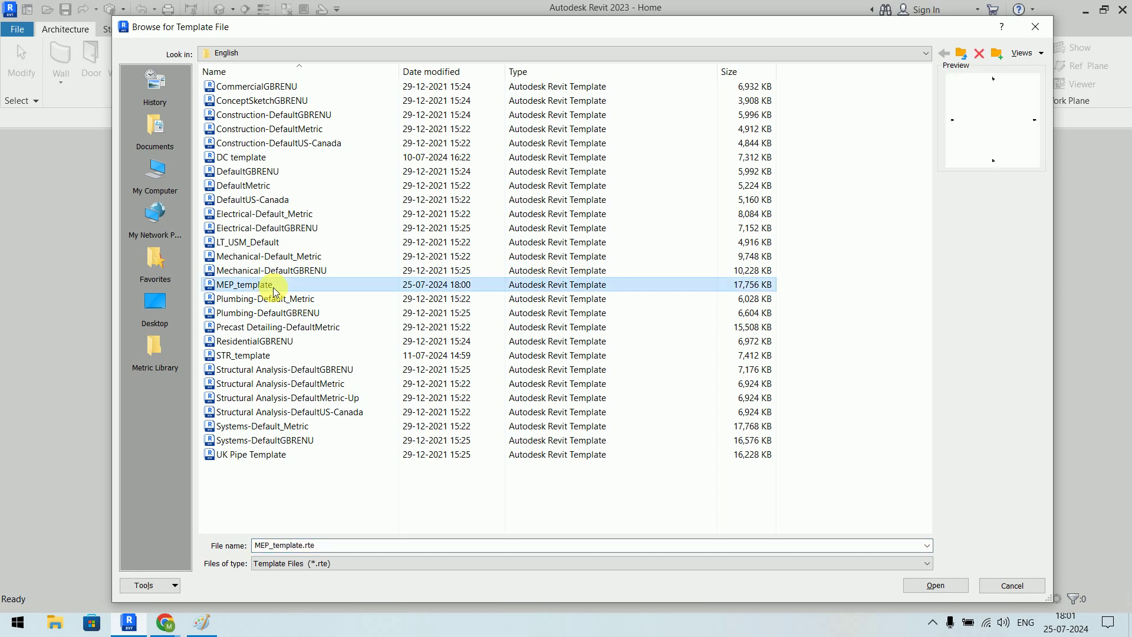
click(954, 585)
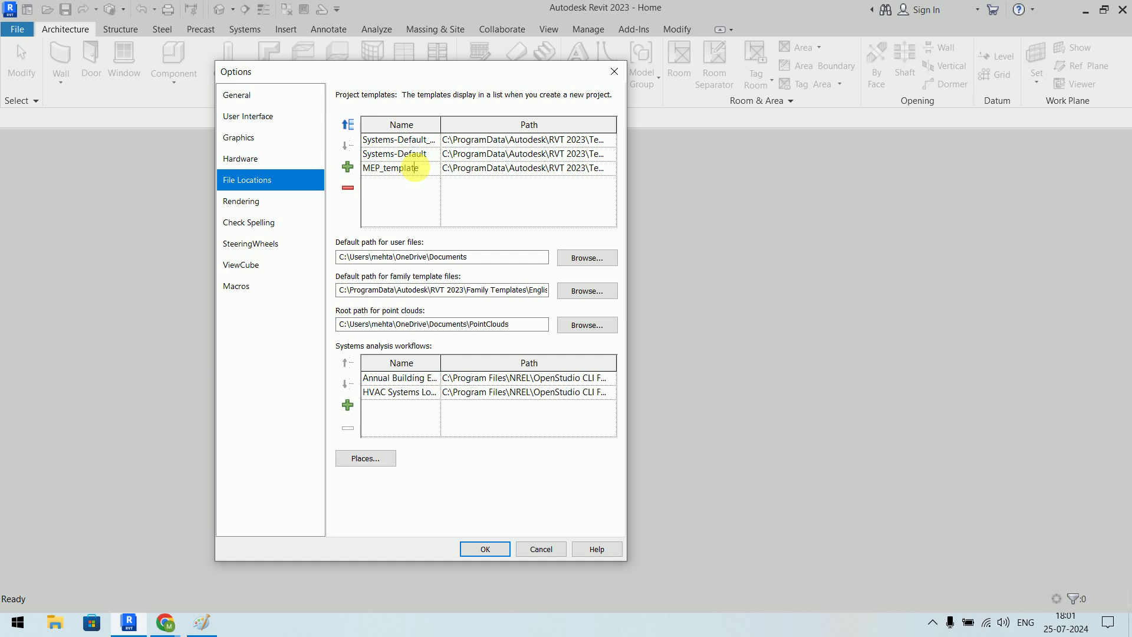
click(346, 125)
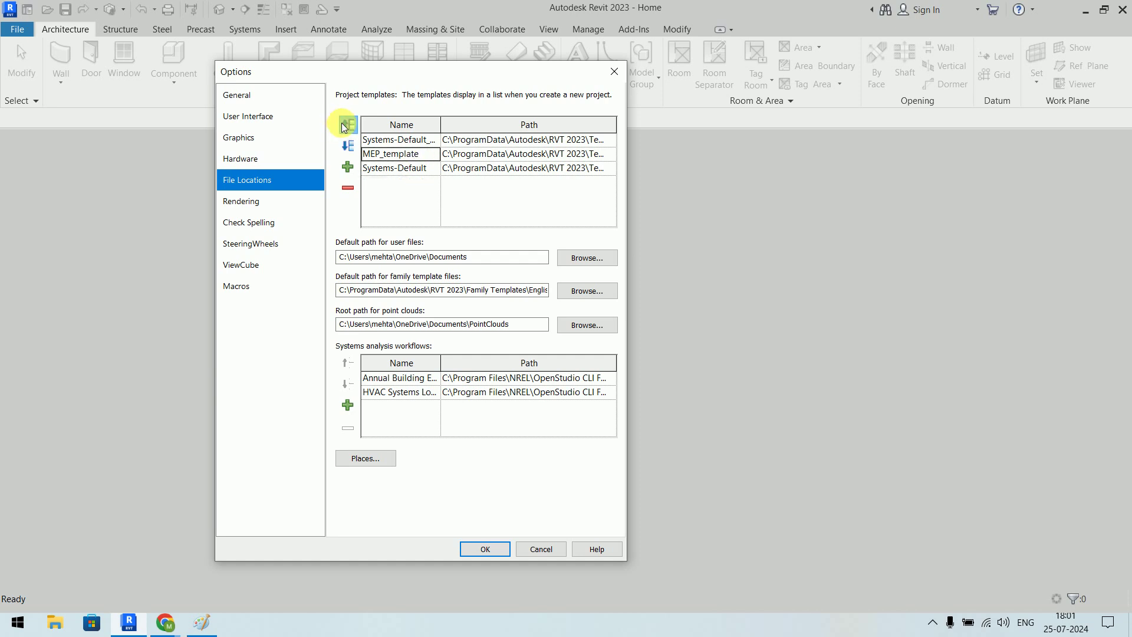
click(345, 125)
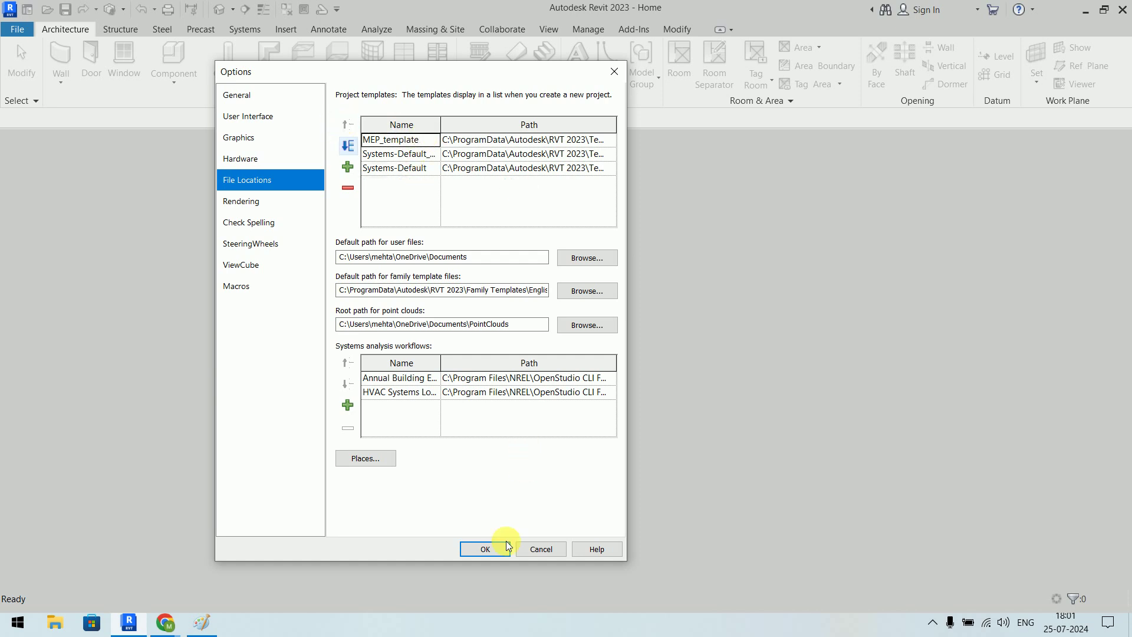
click(487, 548)
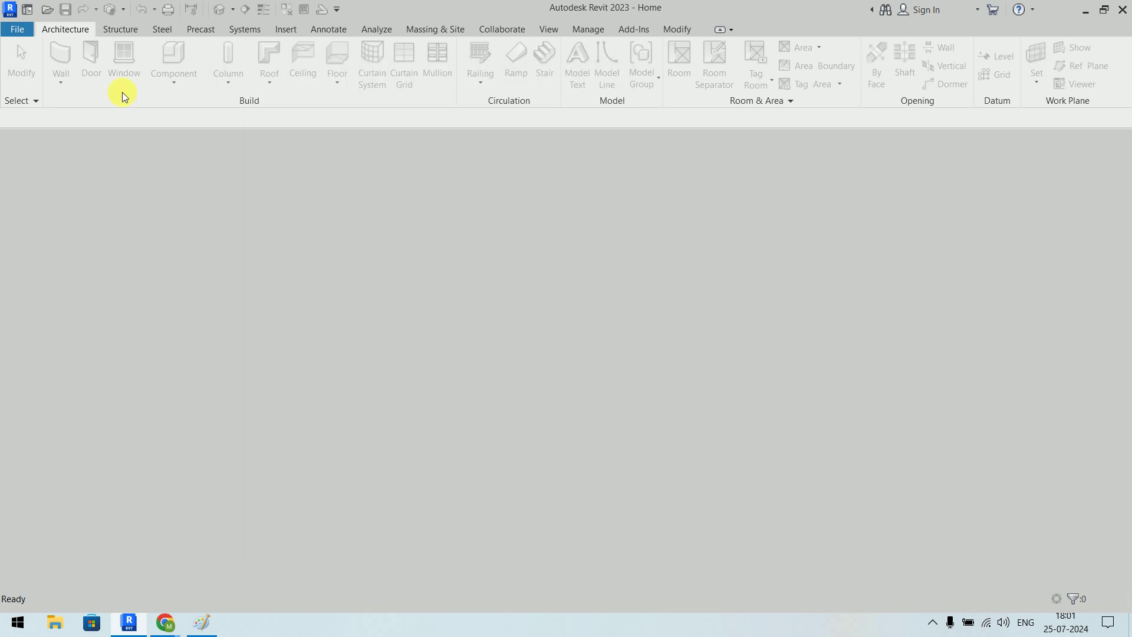
Create a new project from the Home screen using MEP_template.
click(27, 10)
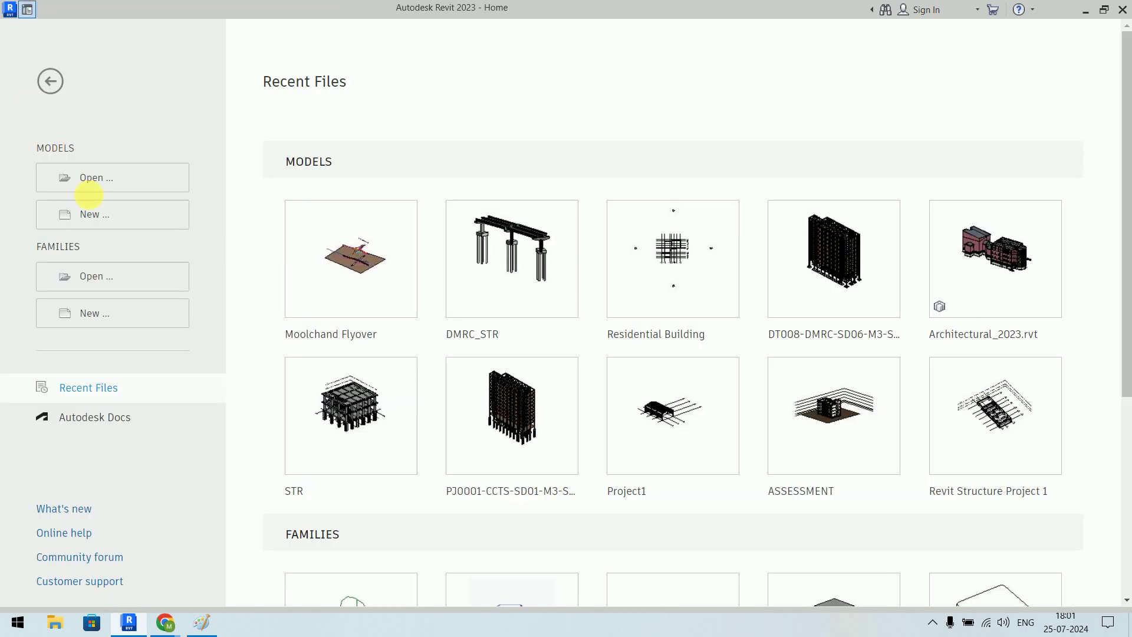
click(145, 222)
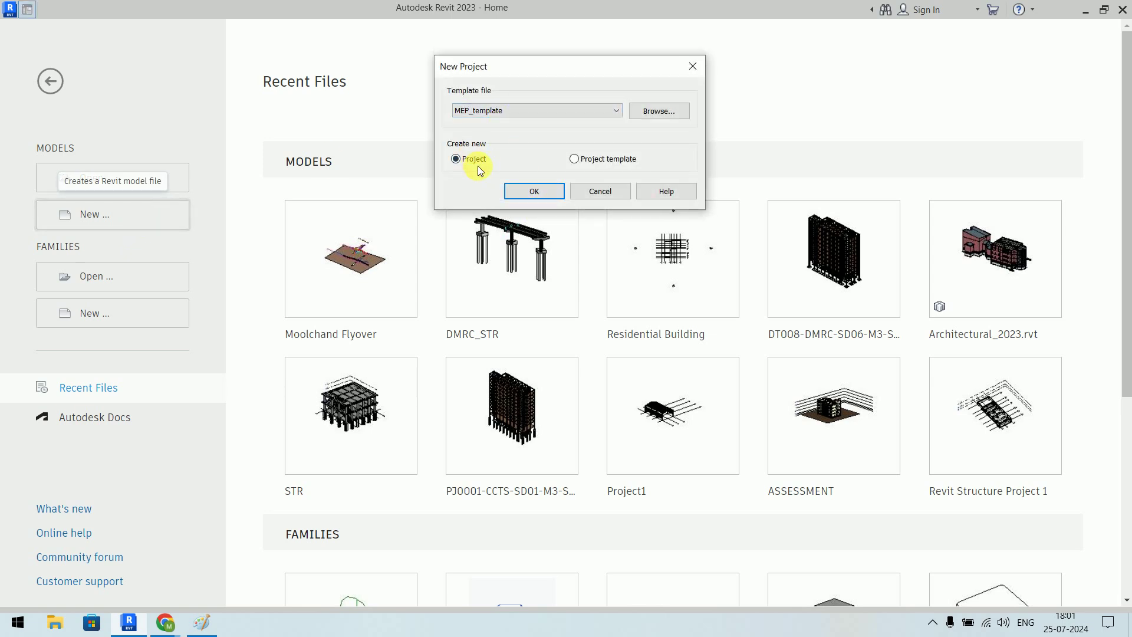
click(530, 190)
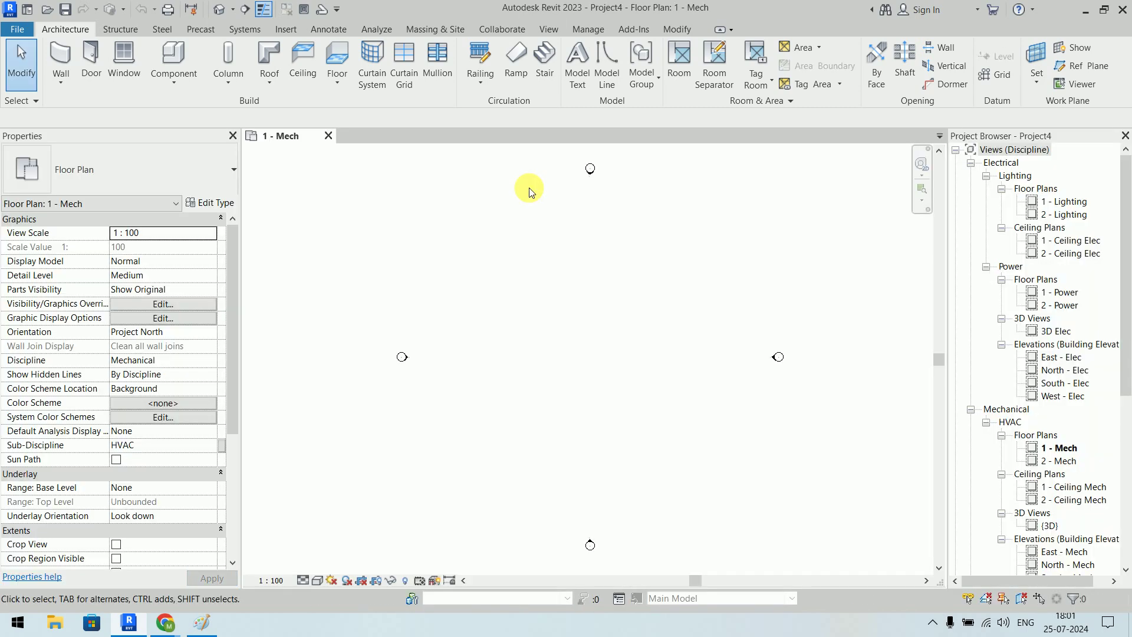
Confirm in Project Units (UN) that HVAC air flow is CFM and Piping flow is CMS.
key(u)
key(n)
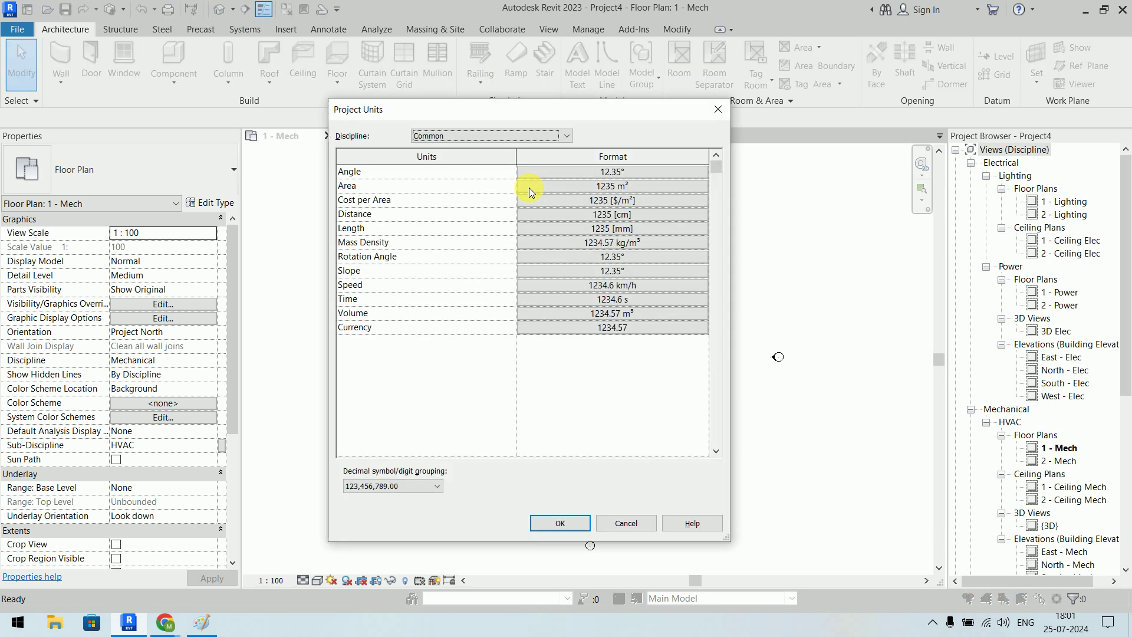
click(437, 136)
click(443, 176)
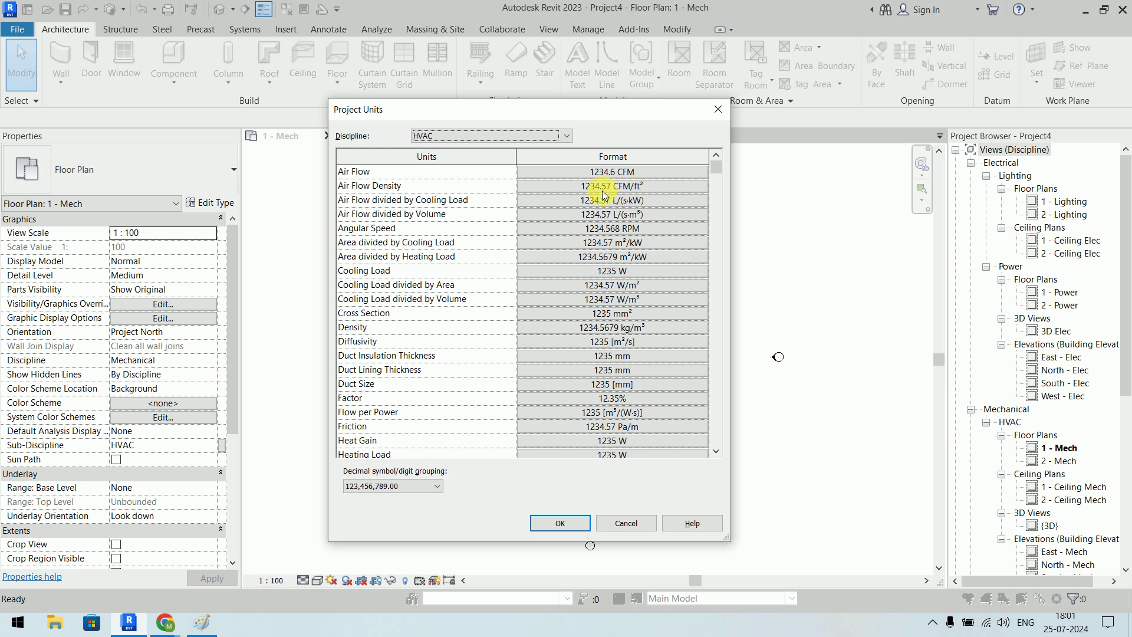
click(458, 140)
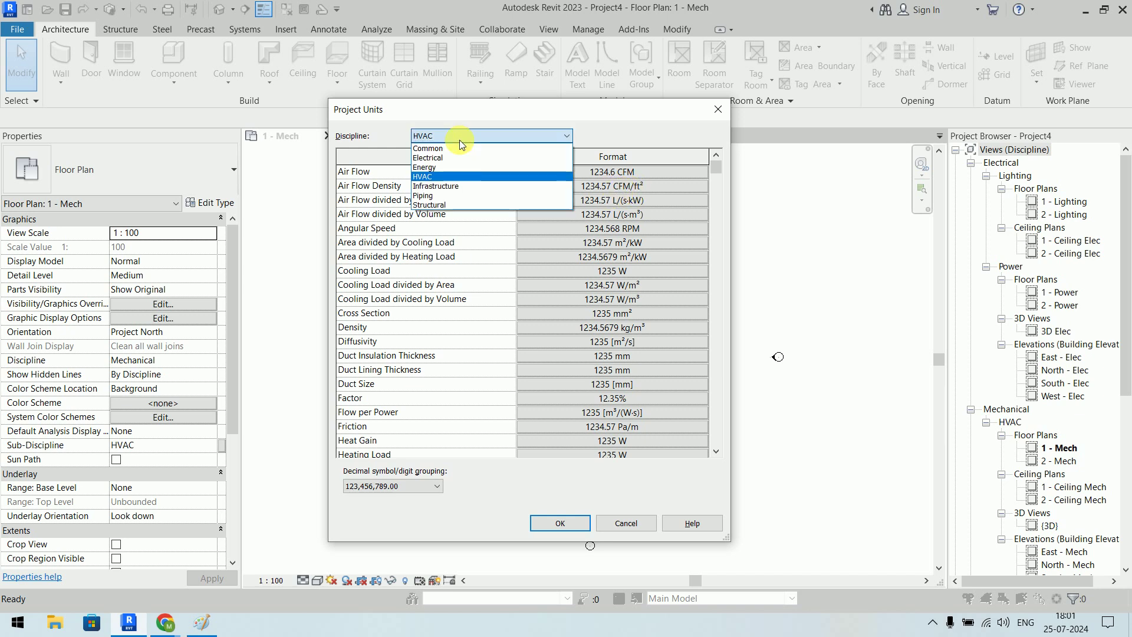
click(458, 195)
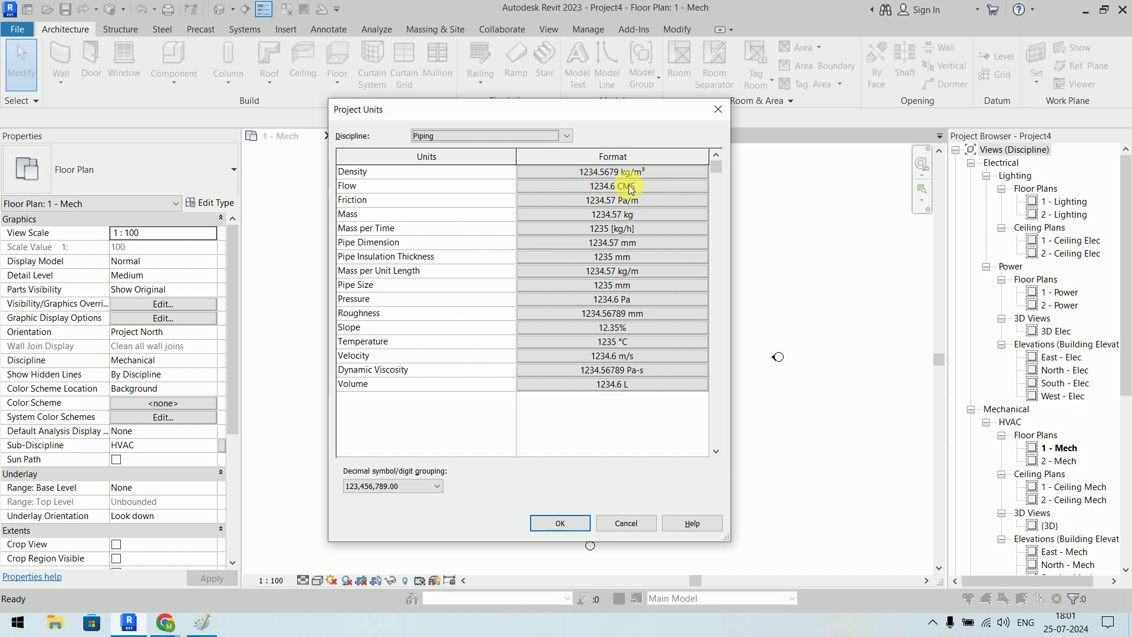
click(581, 522)
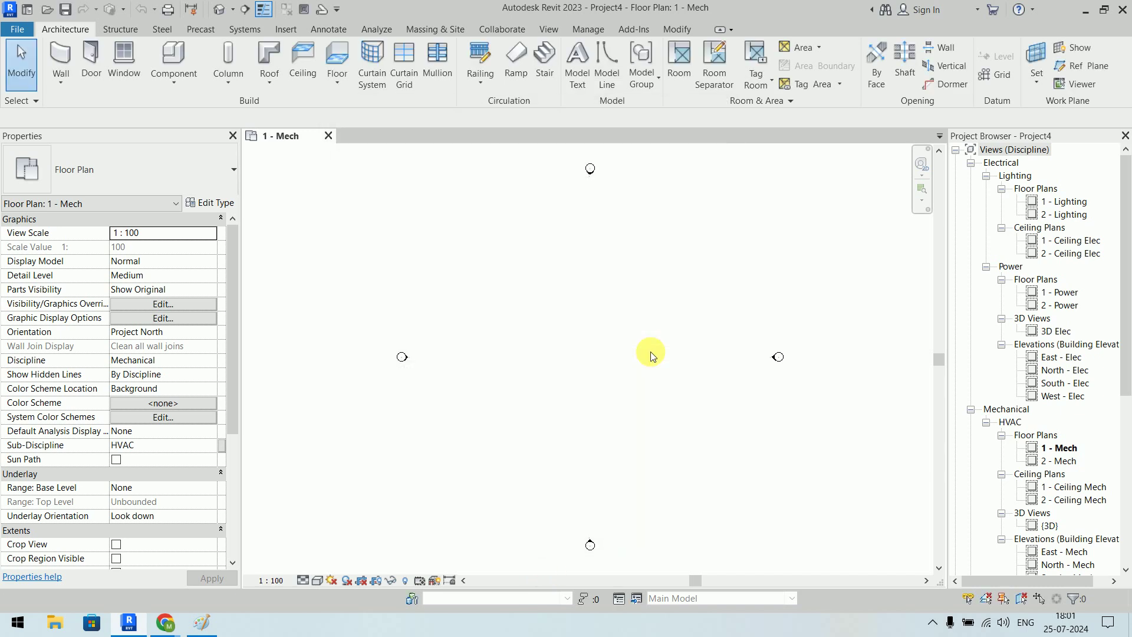